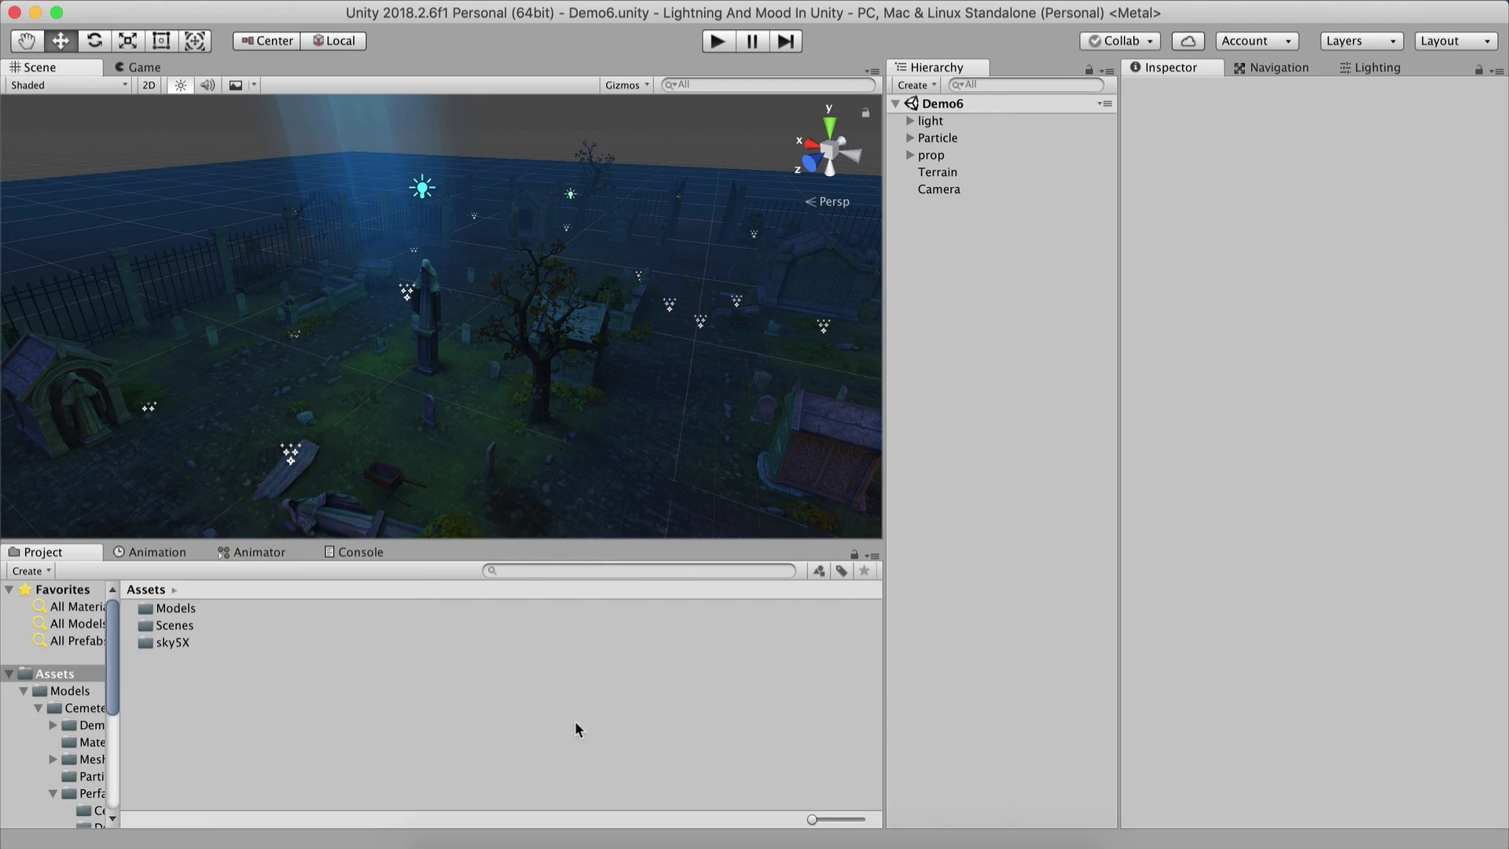
# Open the Make Your Fantasy Game - Lite Asset Store page in Unity and download the package.
pyautogui.click(609, 833)
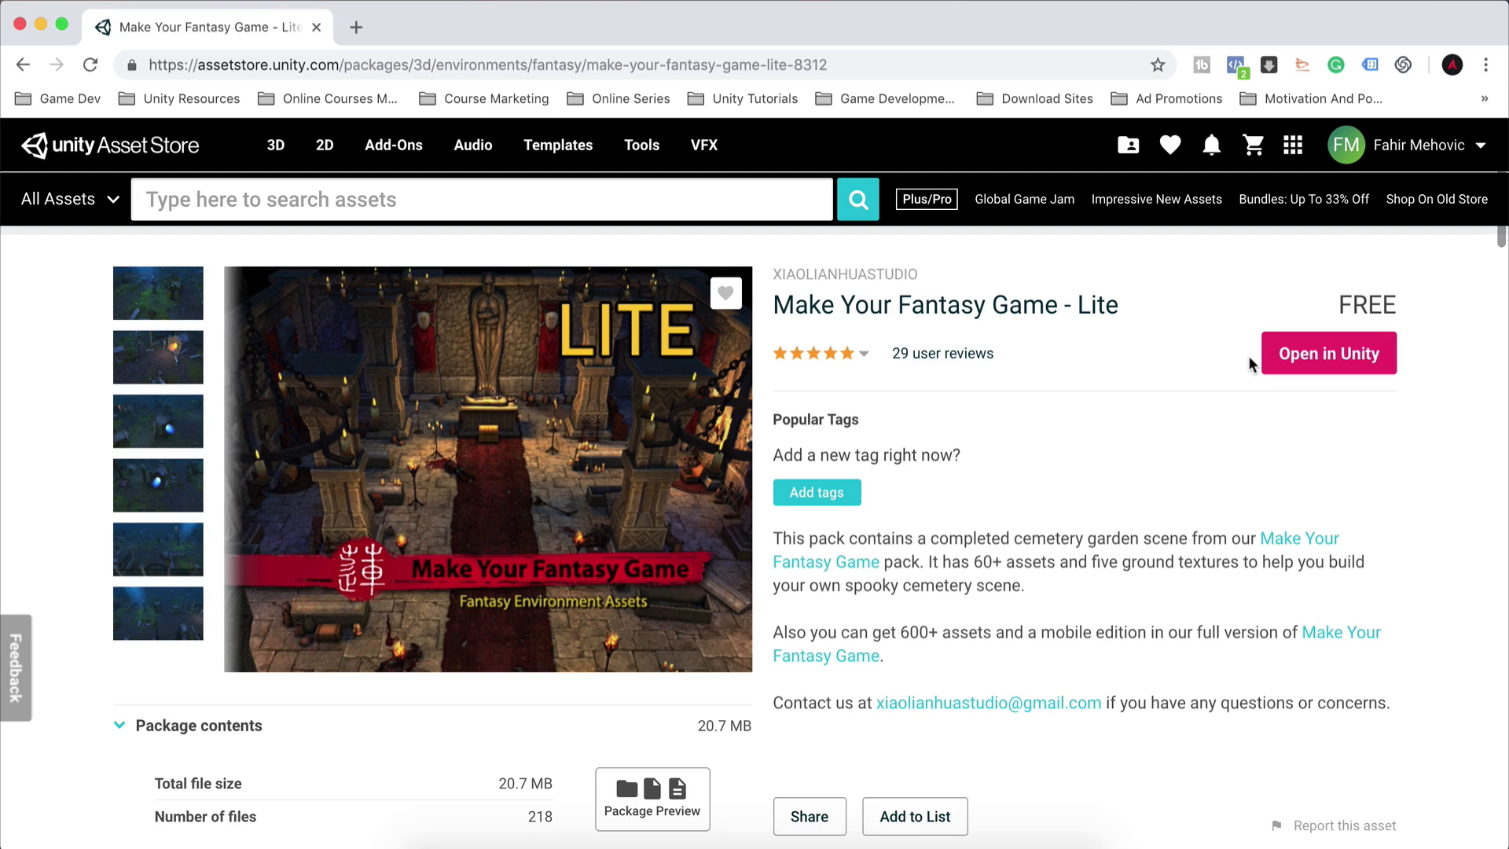
pyautogui.click(1367, 353)
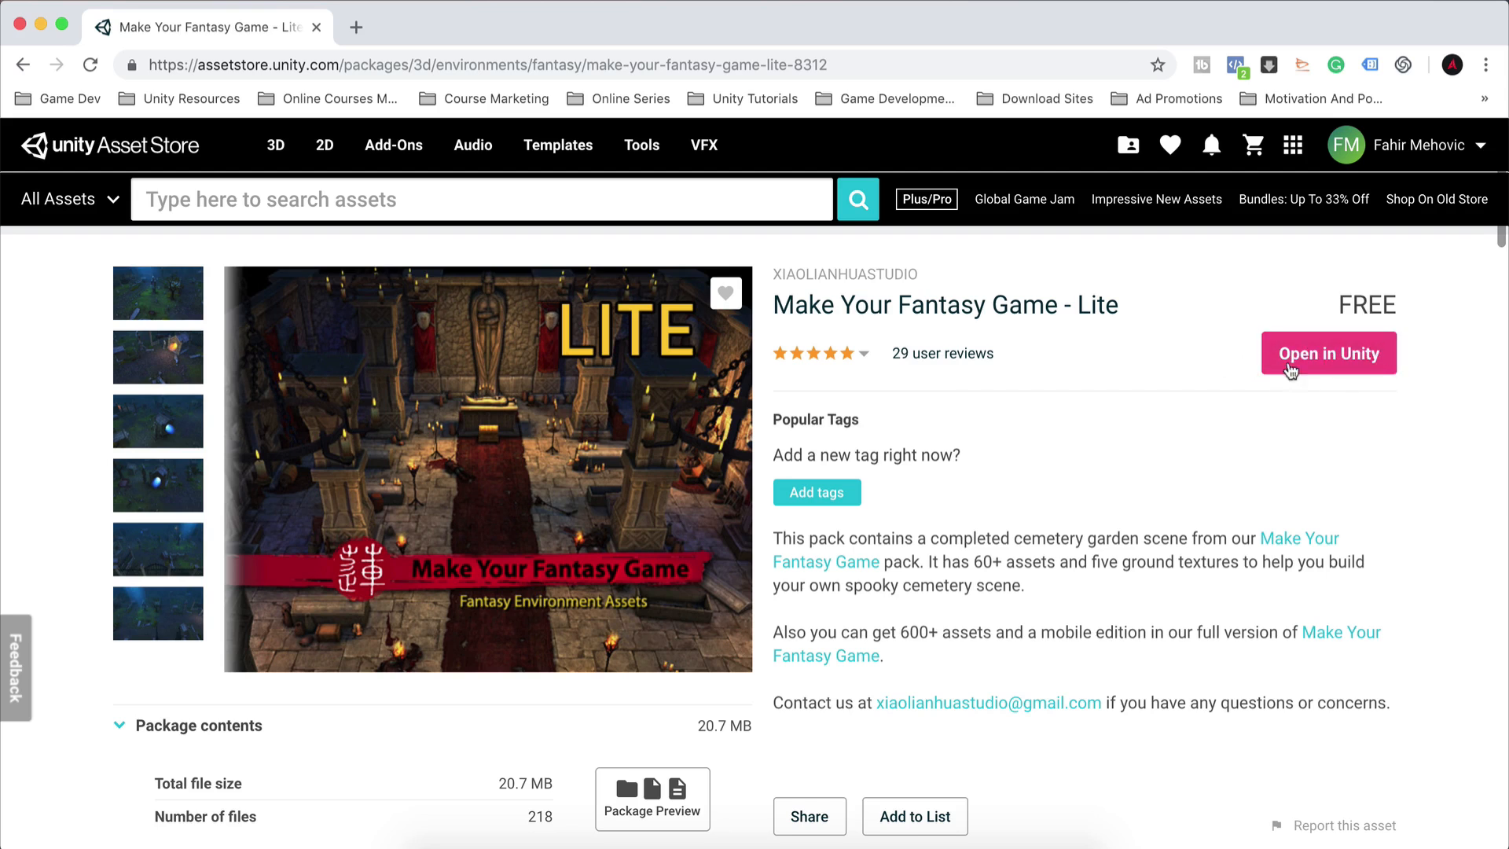
pyautogui.click(918, 192)
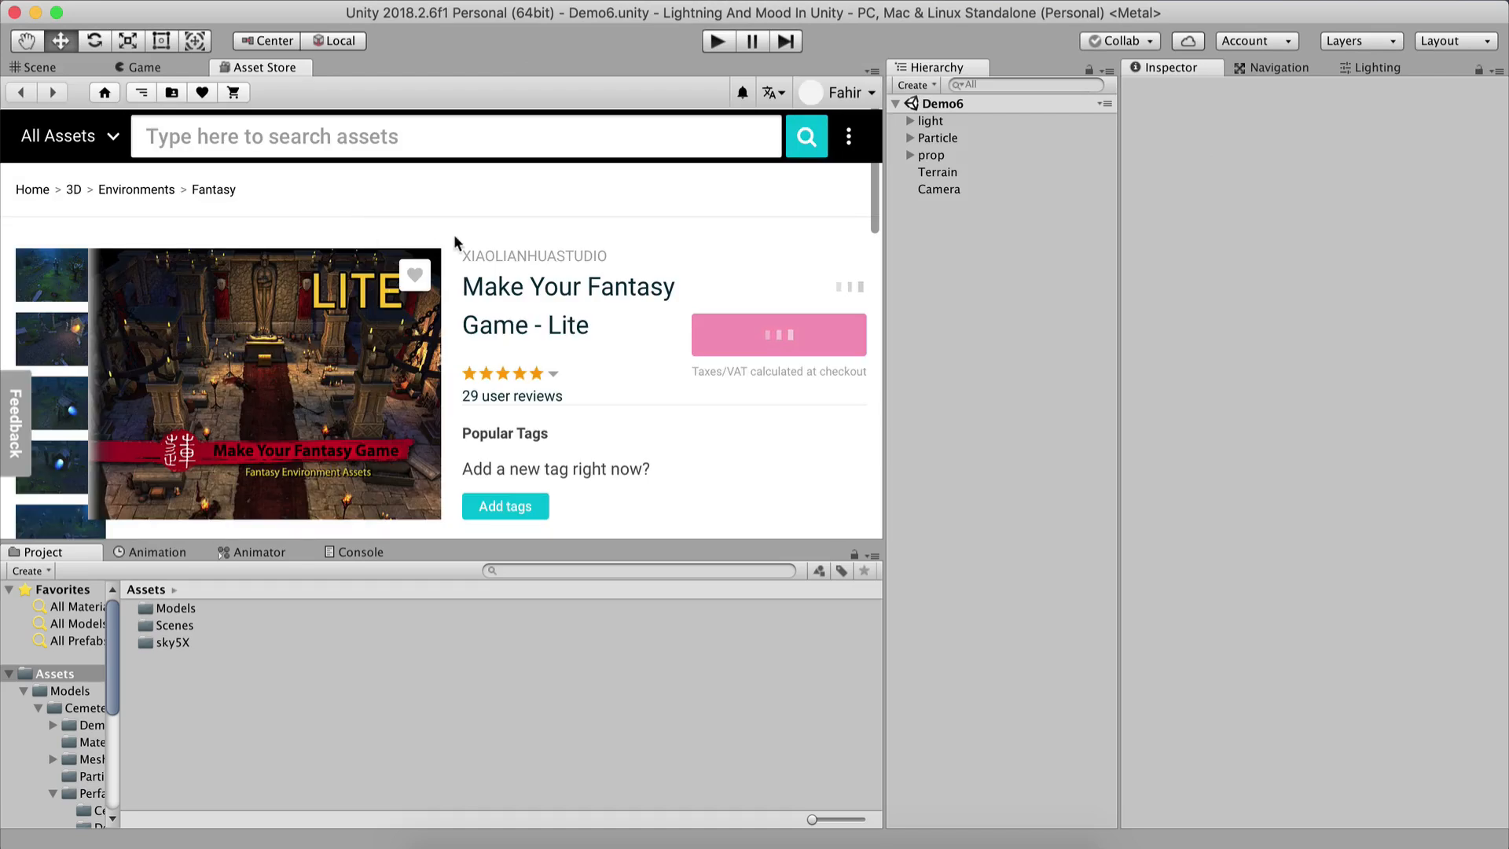
pyautogui.scroll(-2, 357, 263)
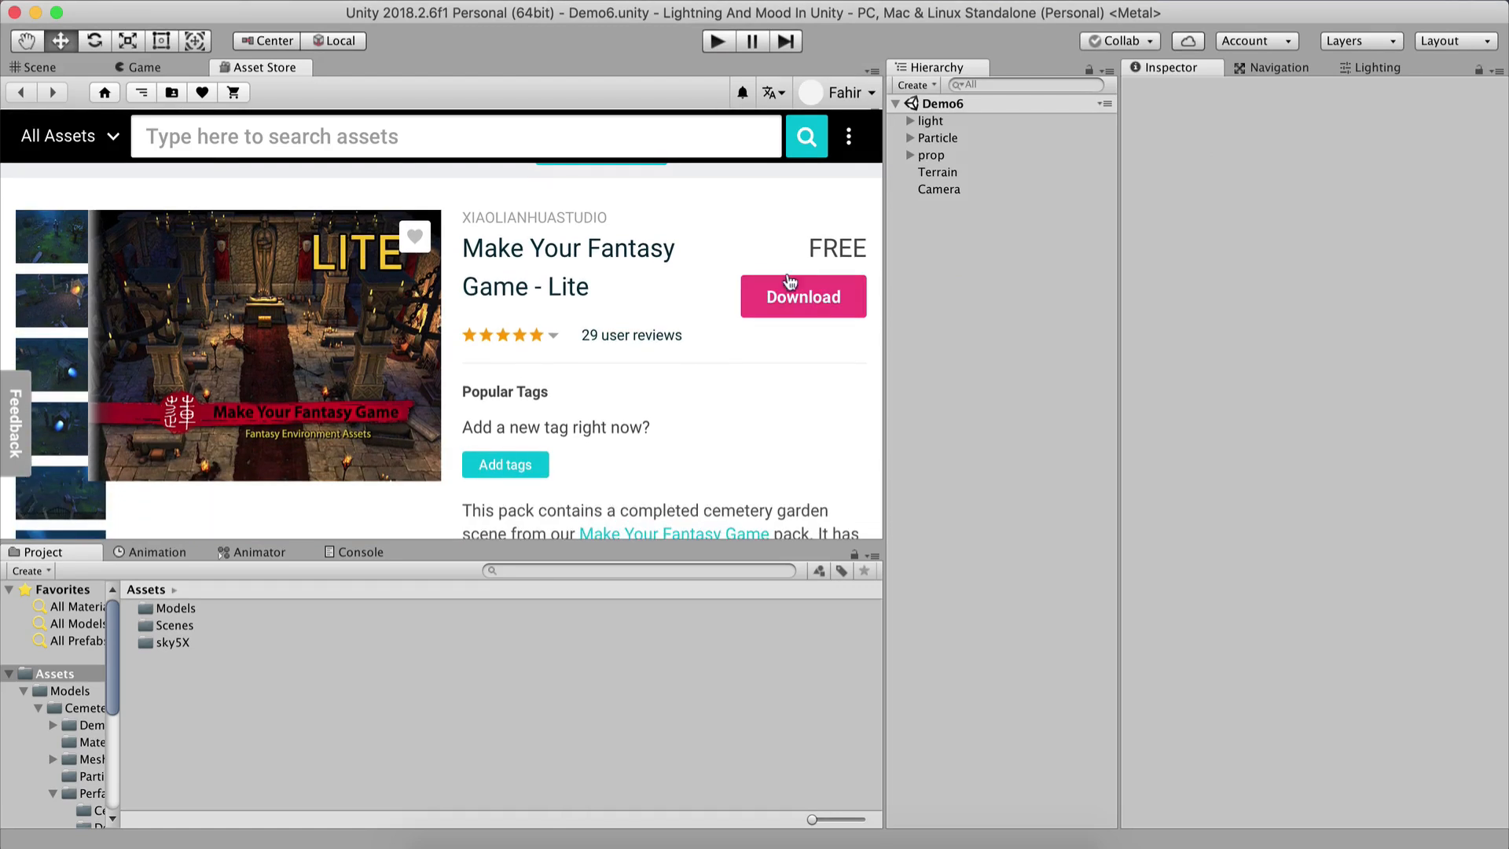
pyautogui.click(805, 302)
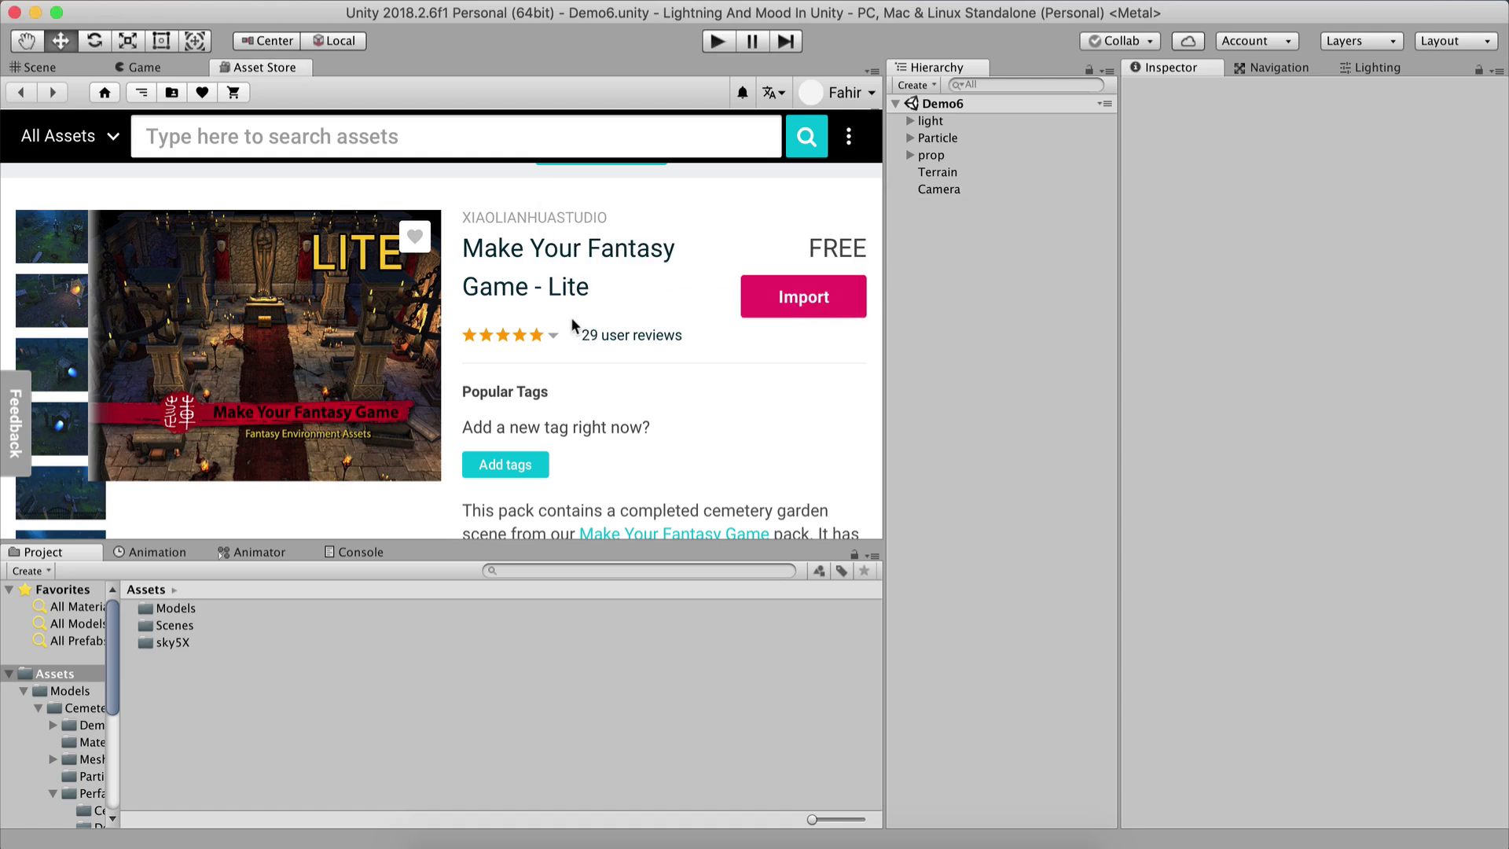
pyautogui.click(804, 302)
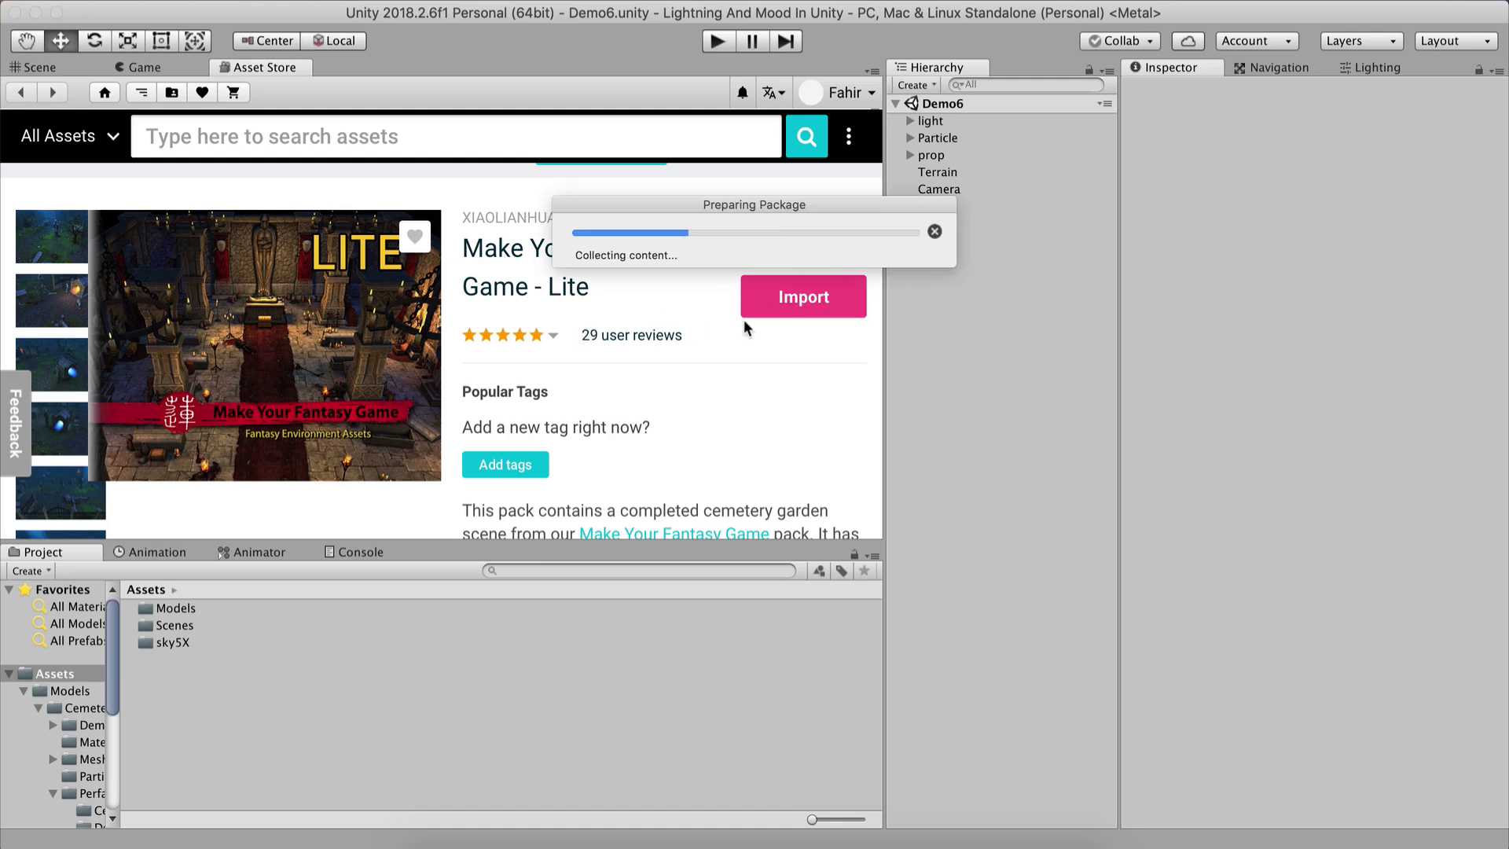
pyautogui.moveTo(574, 142); pyautogui.dragTo(416, 148)
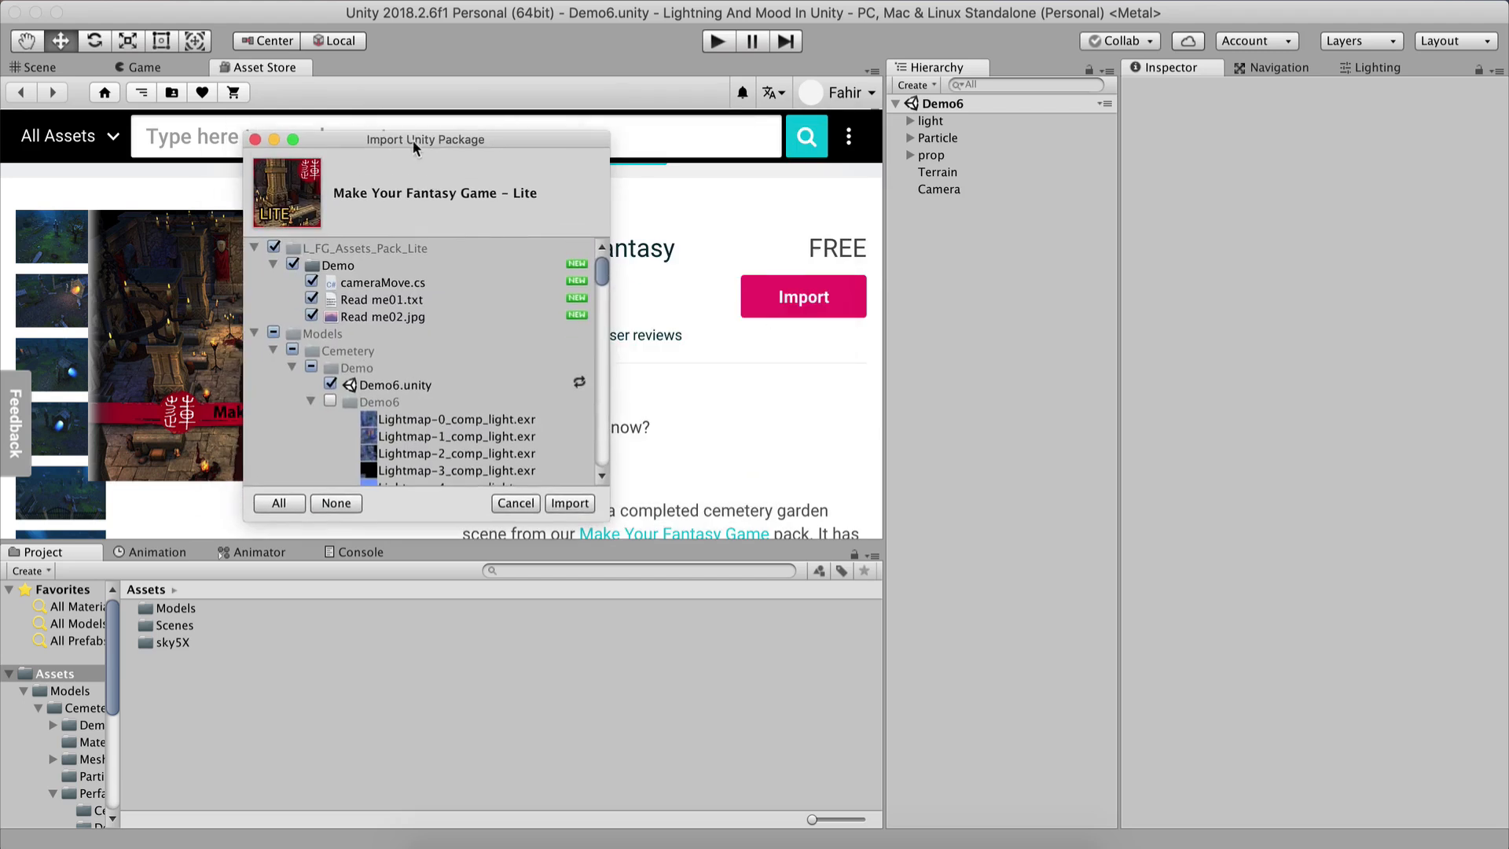
pyautogui.click(254, 140)
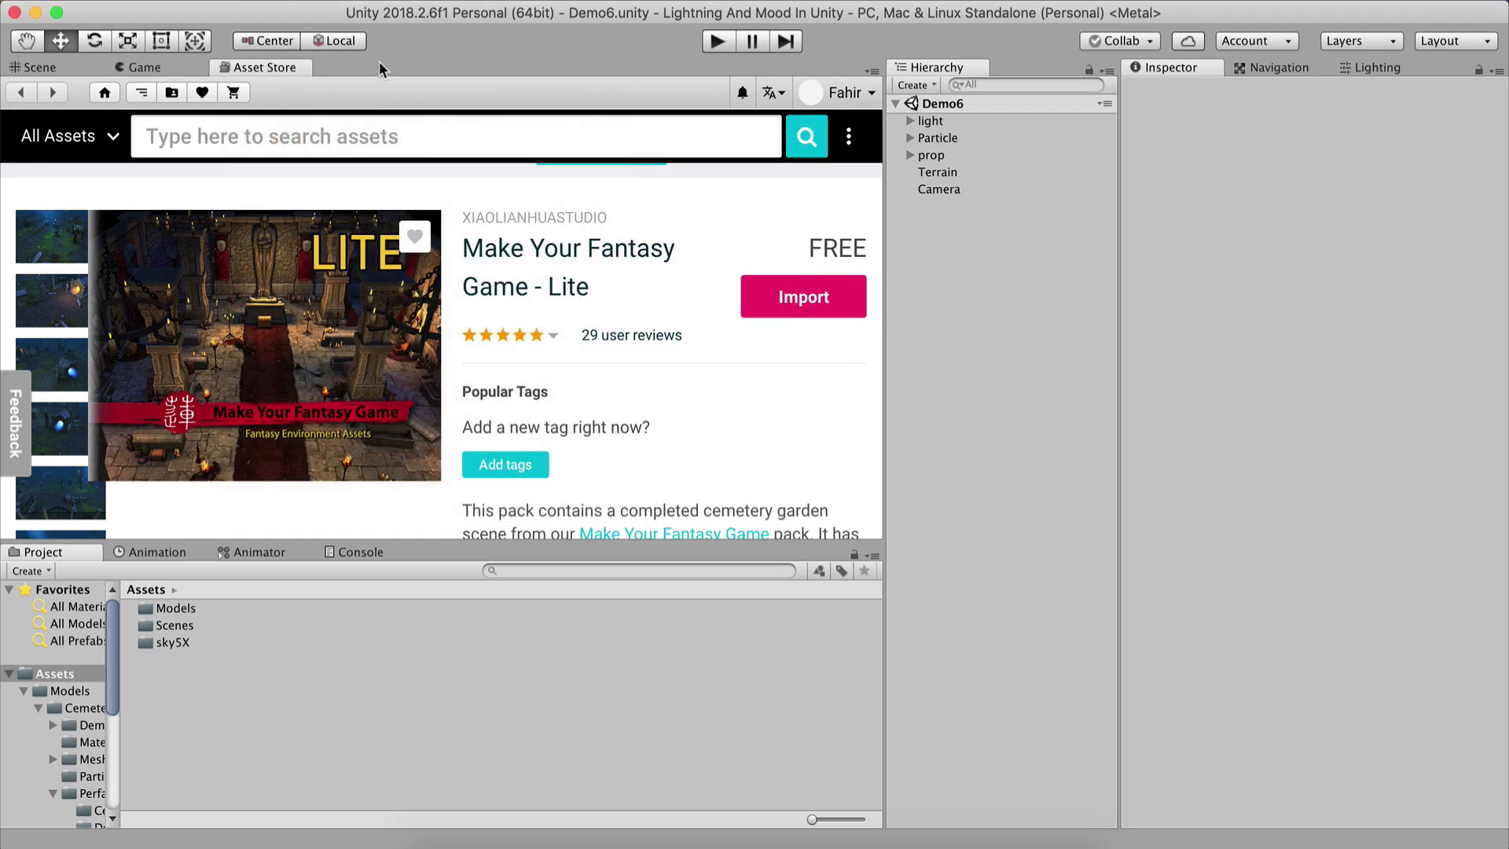
# Close the Asset Store tab.
pyautogui.rightClick(287, 69)
pyautogui.click(336, 129)
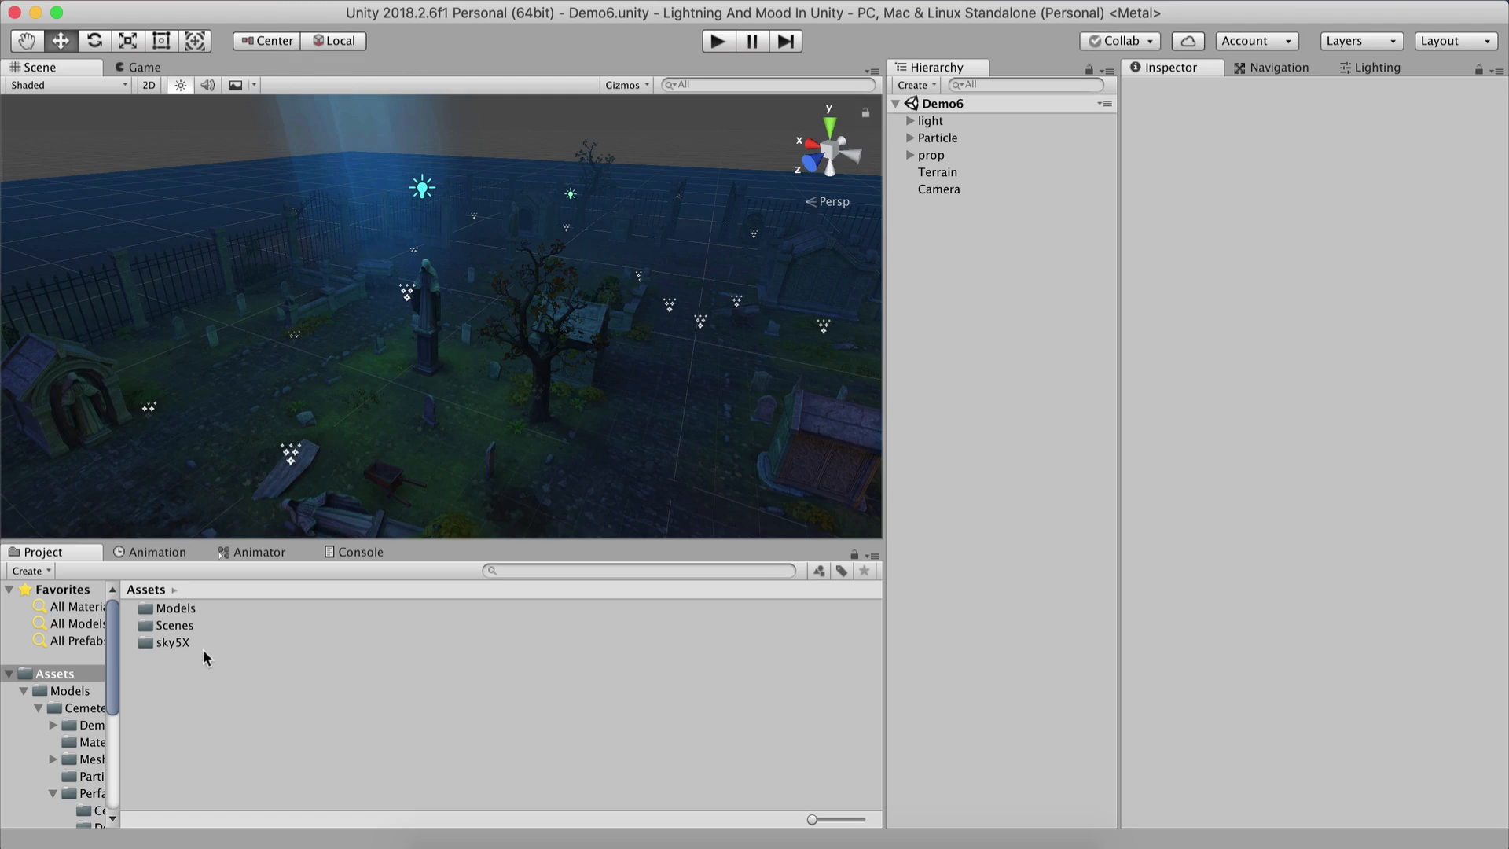
# Browse the project's Models > Cemetery > Demo folder to locate the Demo6 scene.
pyautogui.doubleClick(190, 607)
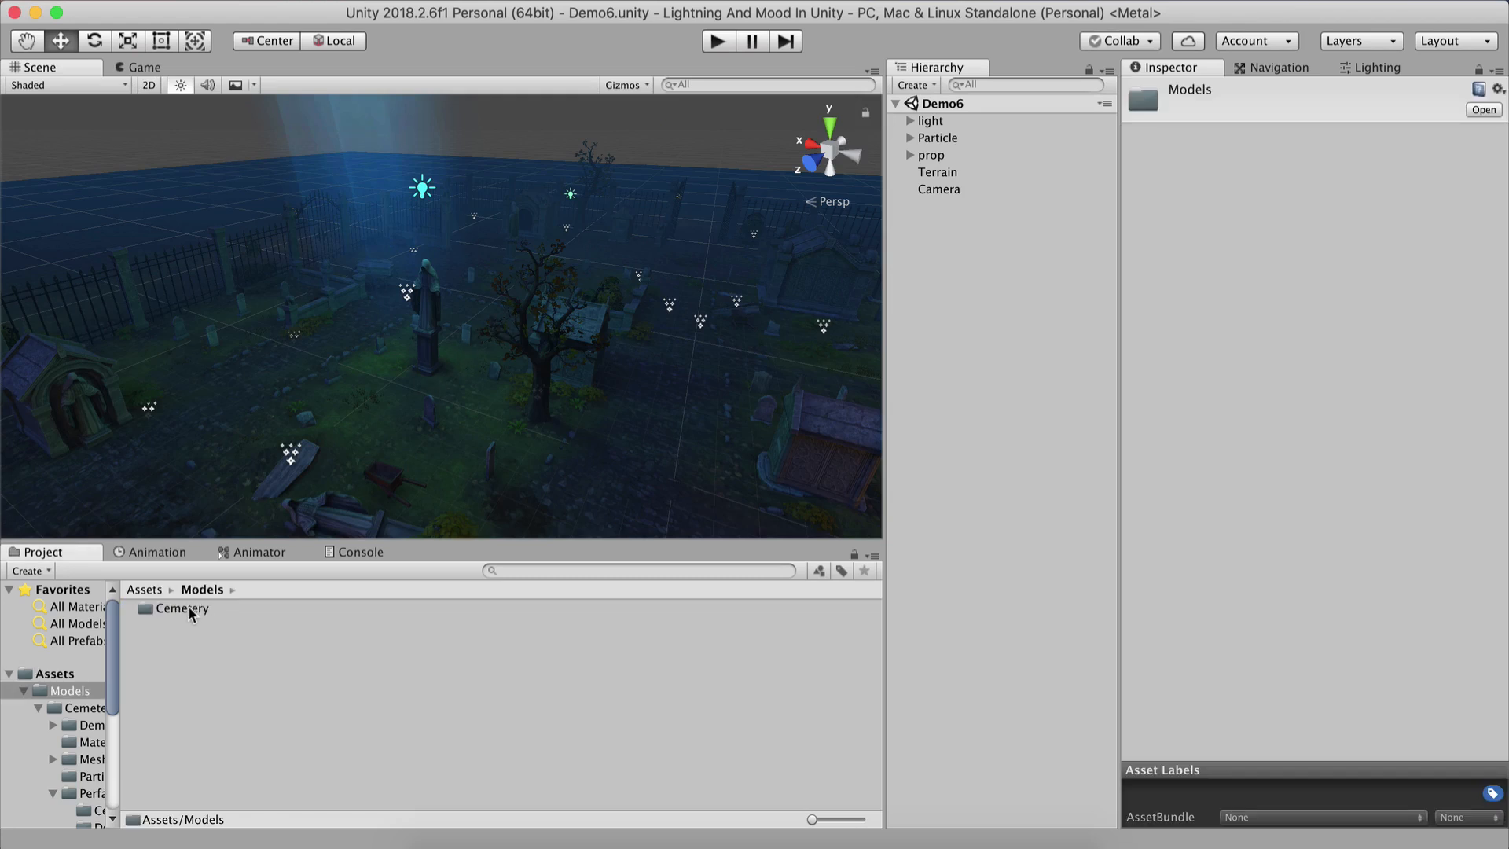
pyautogui.click(197, 610)
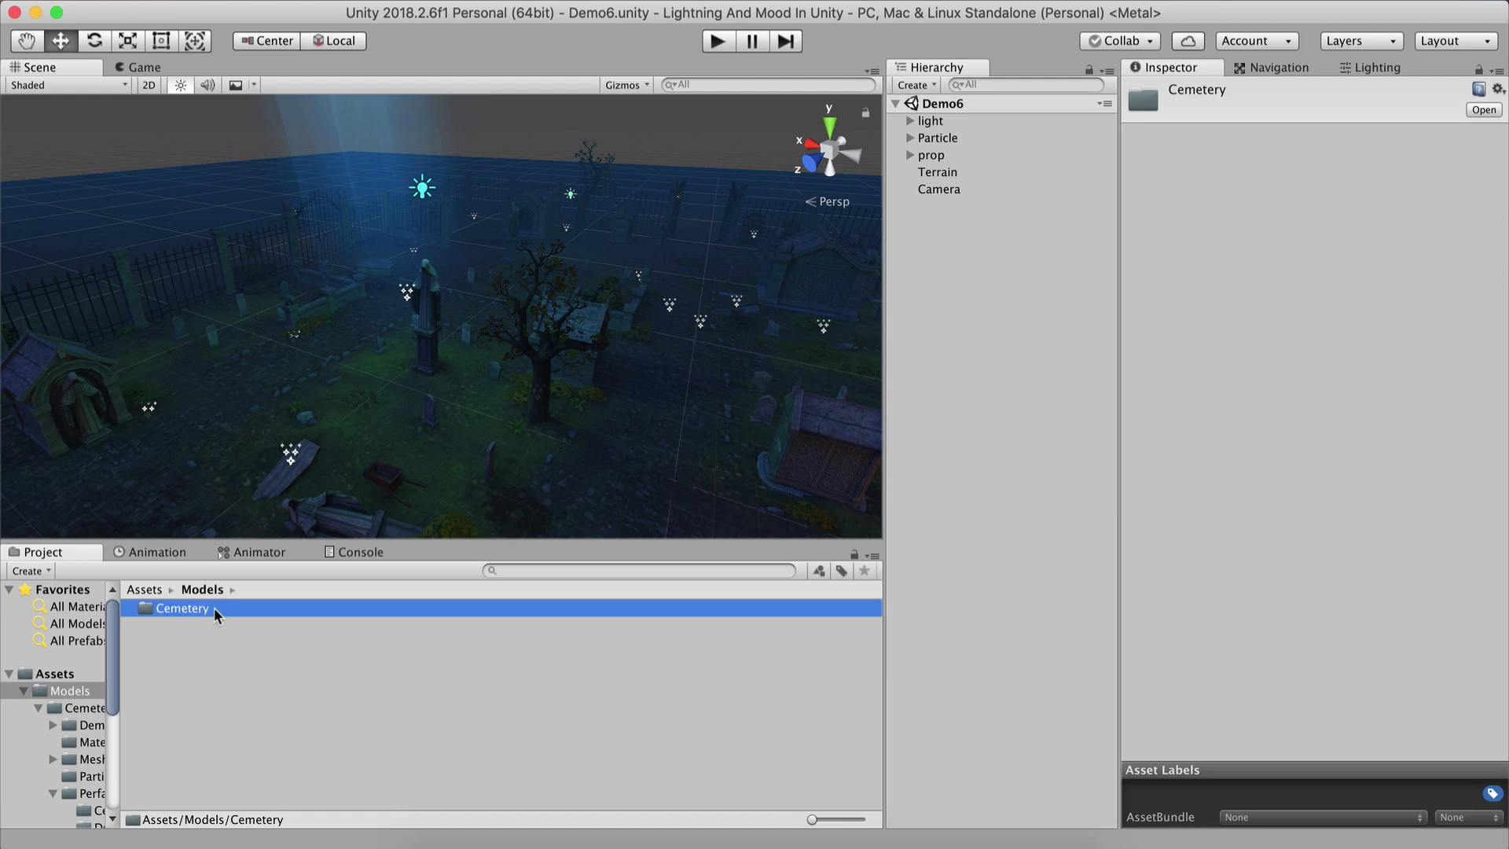
pyautogui.click(214, 625)
pyautogui.click(188, 607)
pyautogui.doubleClick(187, 610)
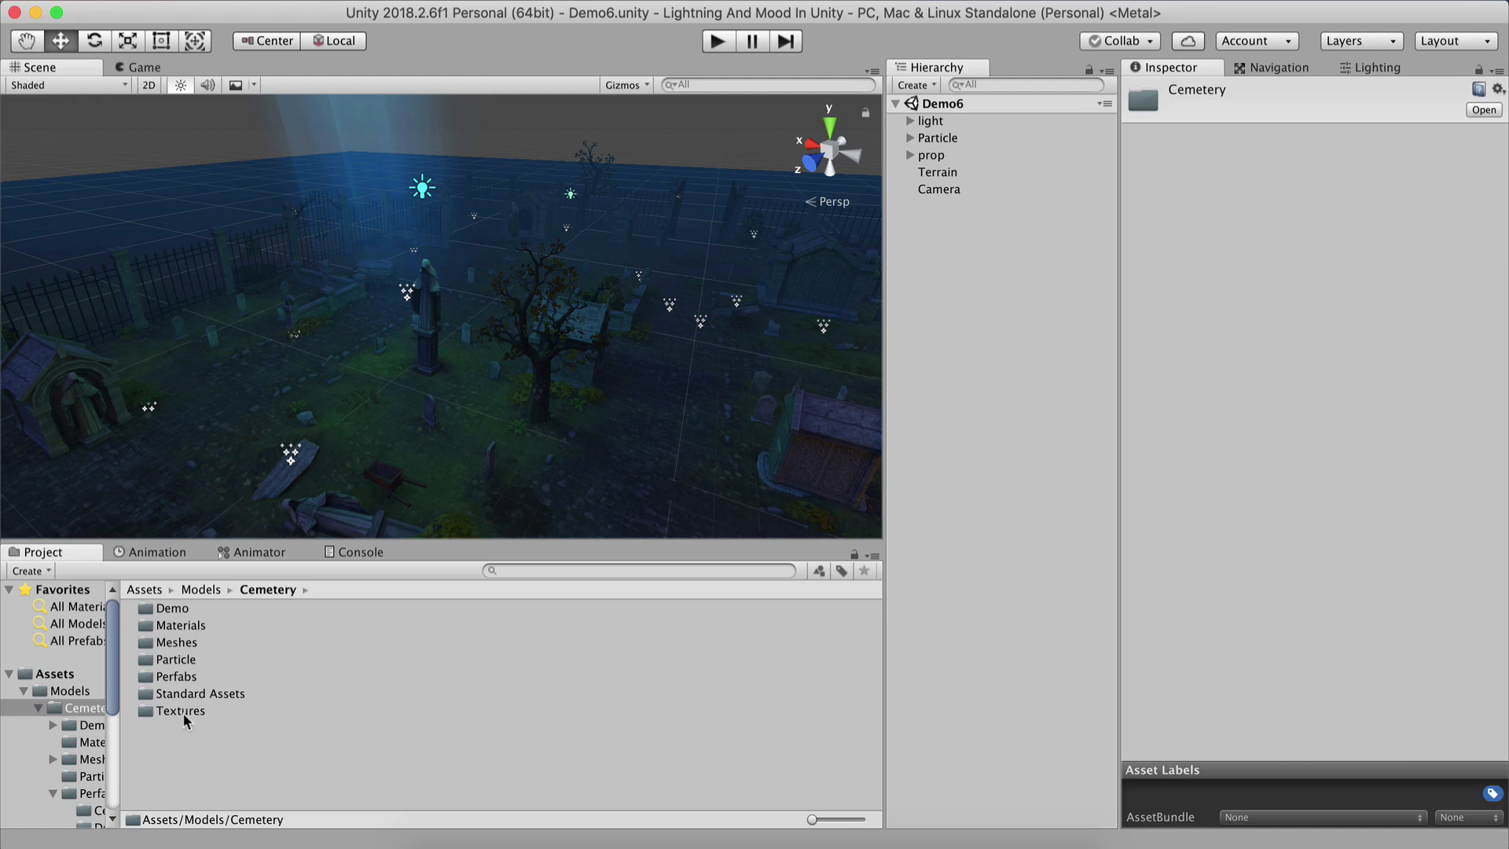
pyautogui.click(192, 610)
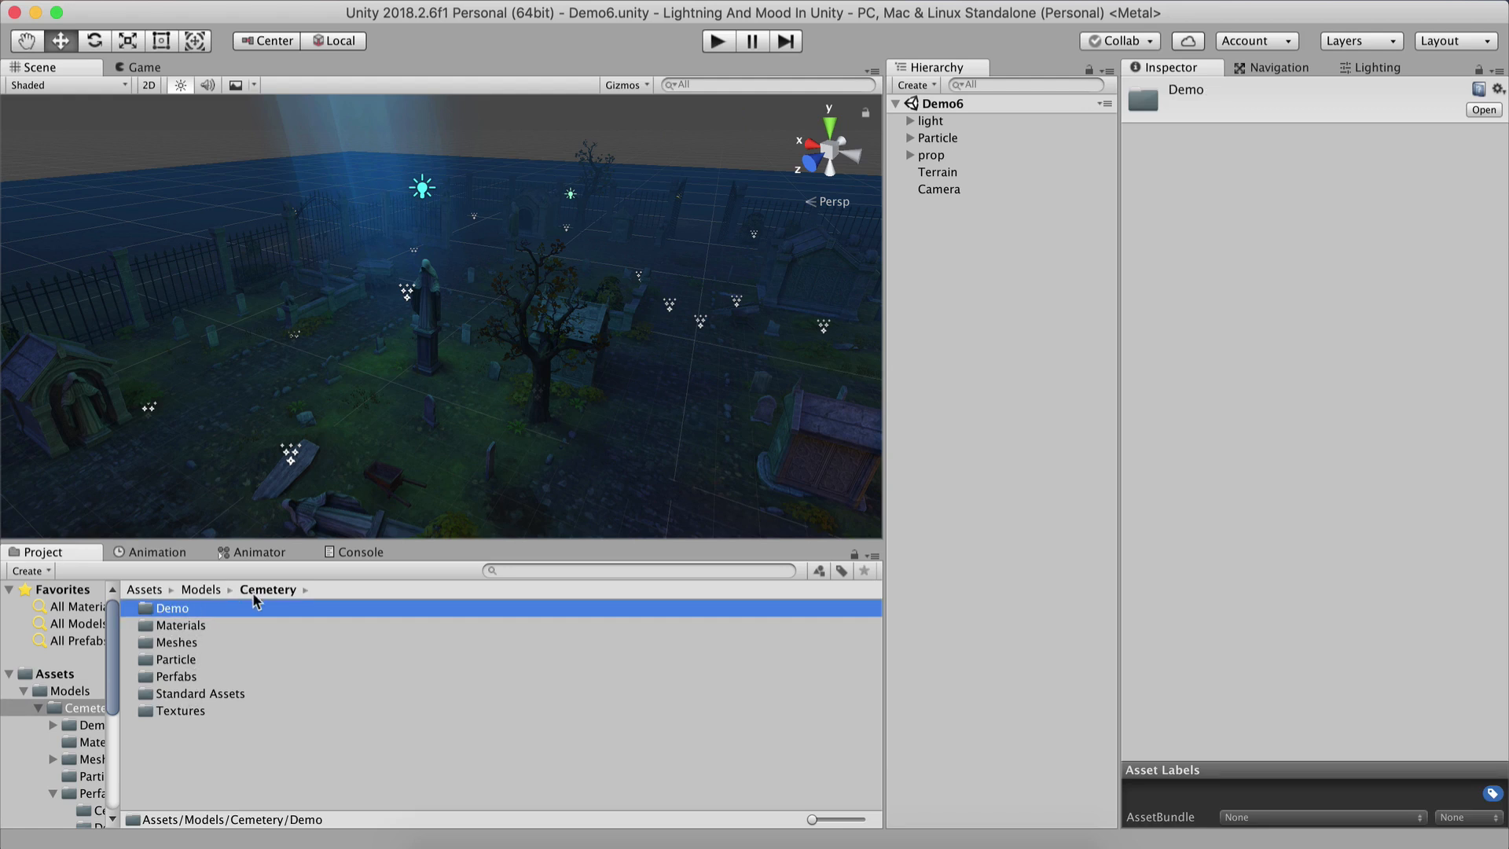
pyautogui.doubleClick(190, 609)
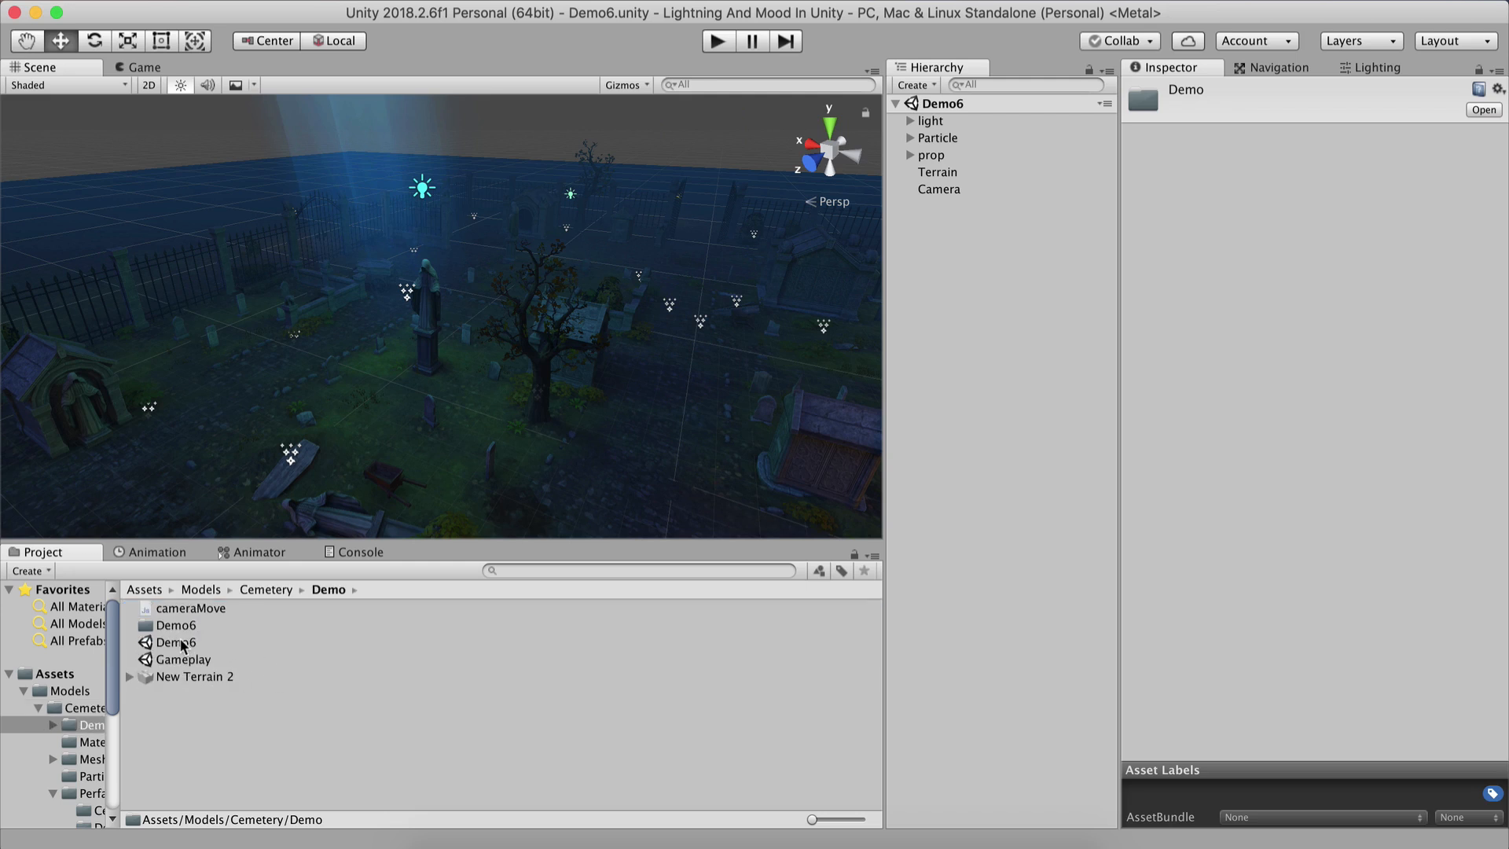
pyautogui.click(196, 644)
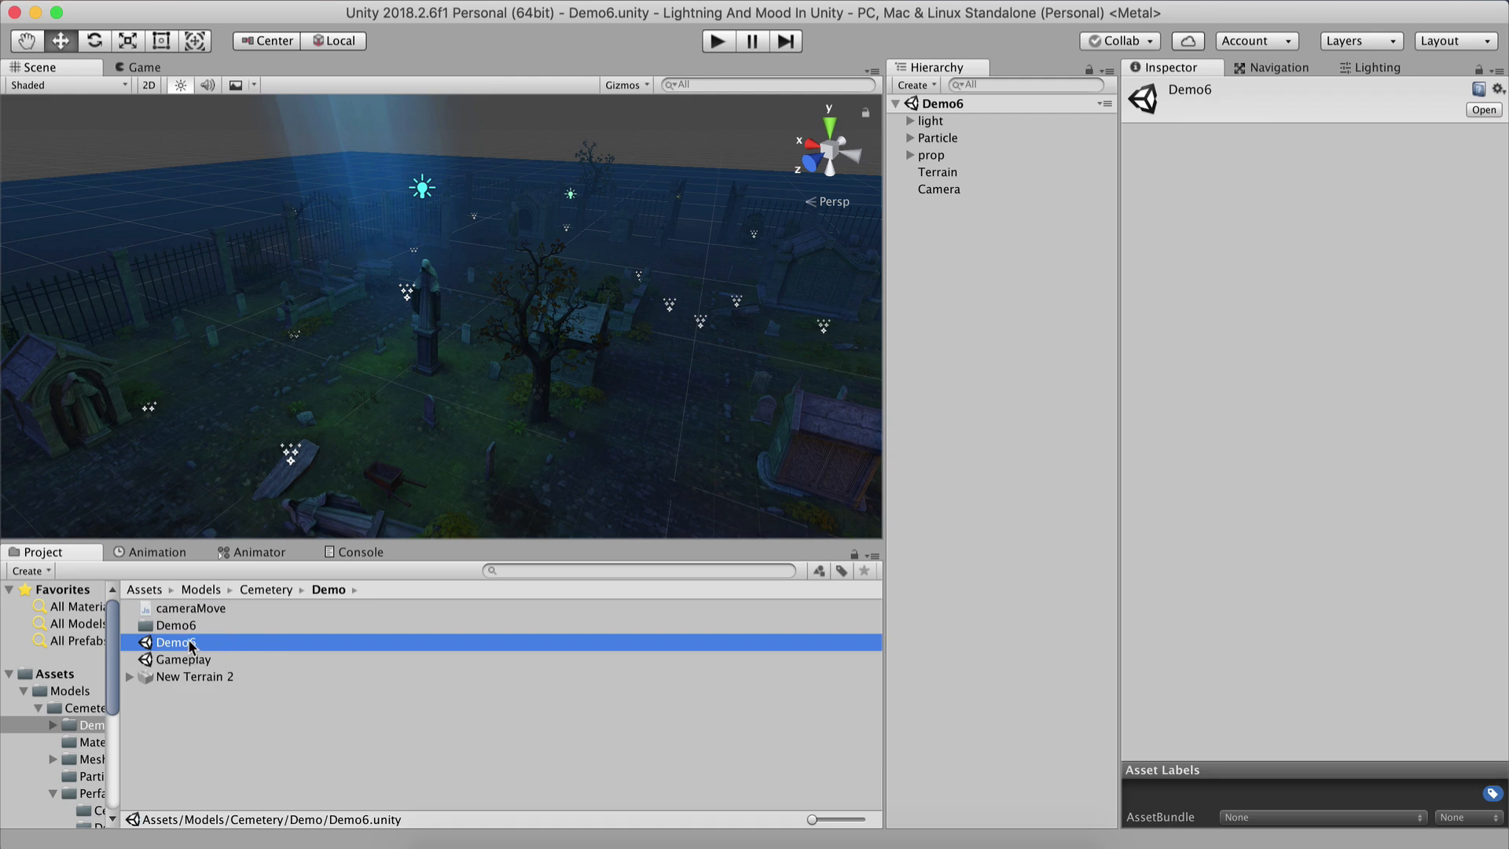
pyautogui.click(145, 589)
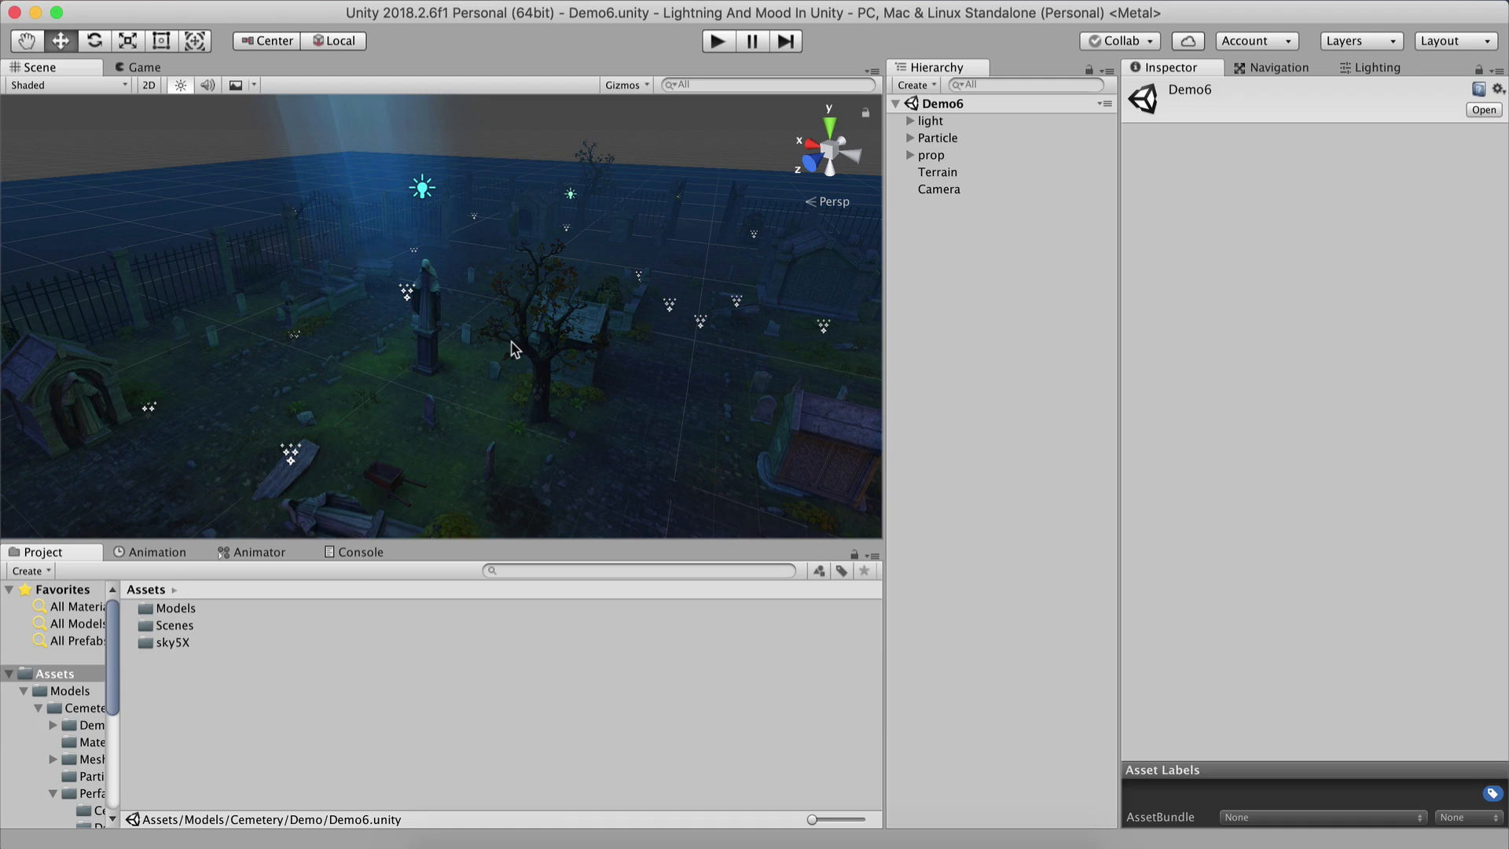
# Disable the light group object in the hierarchy.
pyautogui.click(926, 122)
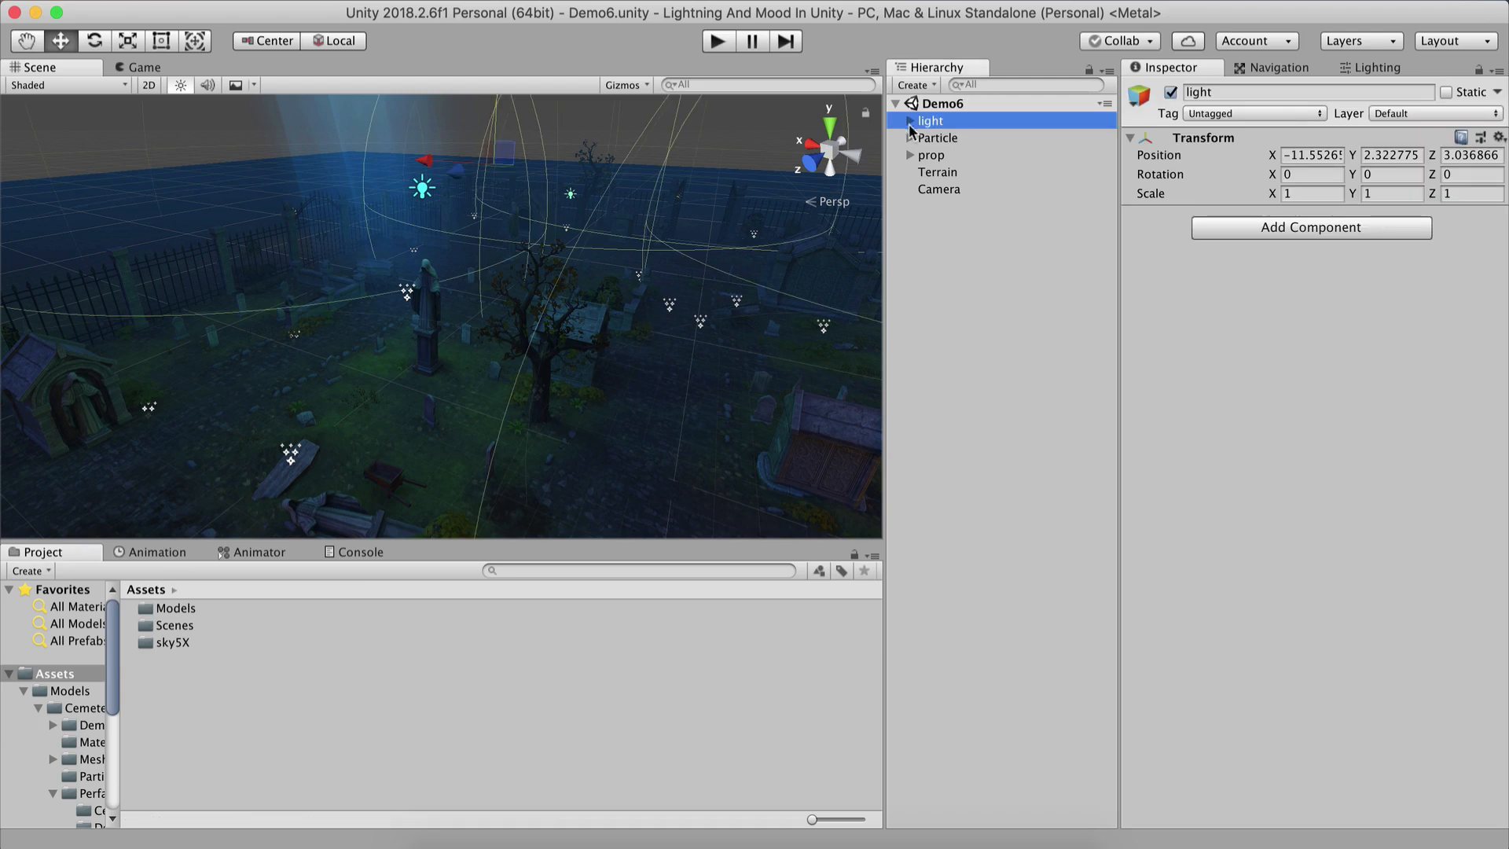
pyautogui.click(1170, 92)
pyautogui.click(966, 269)
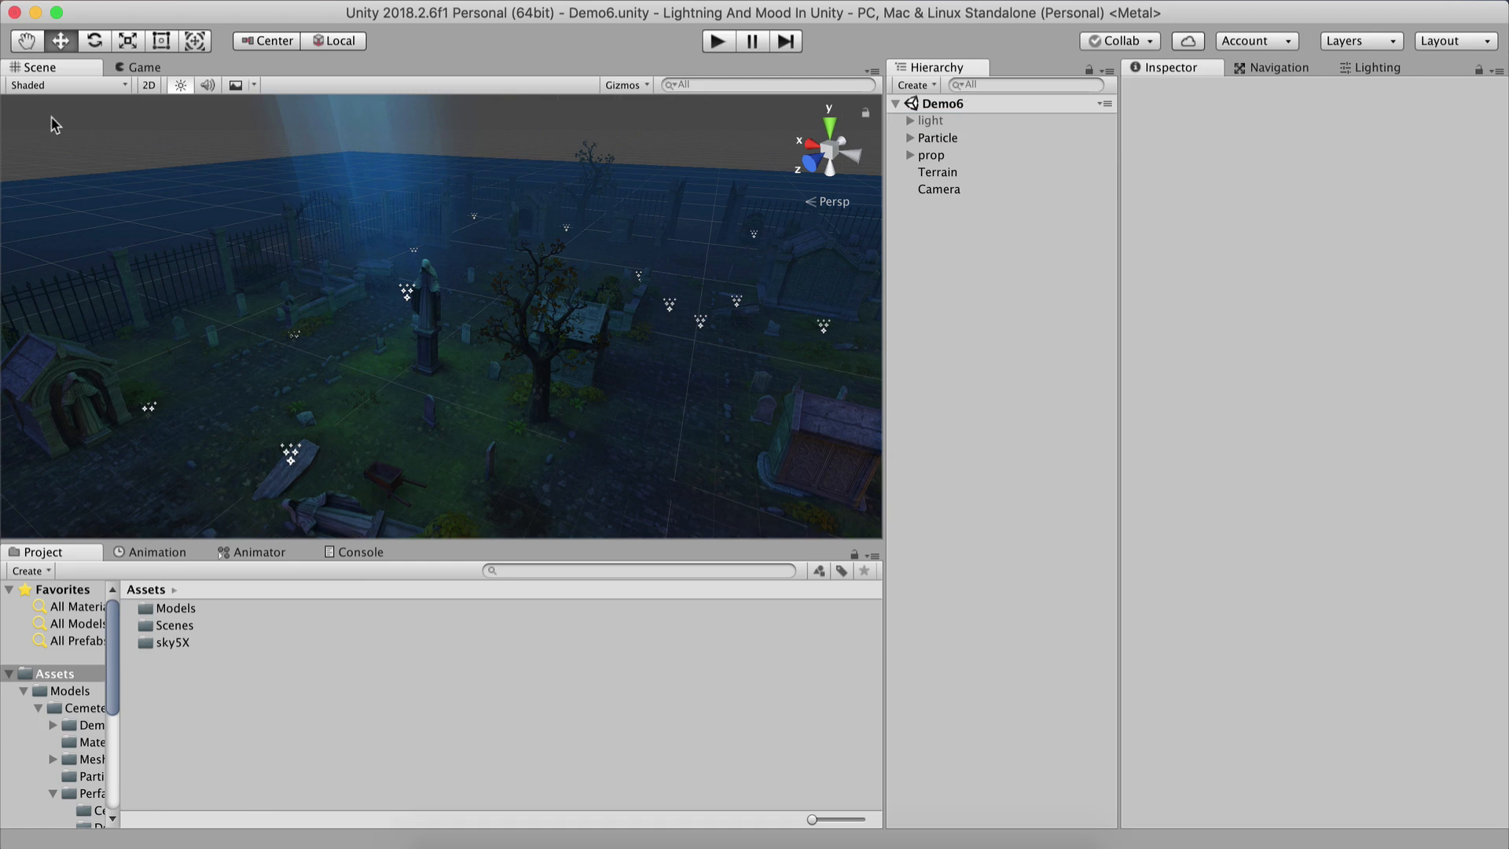
# Navigate around the scene view to examine the cemetery without its lights.
pyautogui.moveTo(402, 275); pyautogui.dragTo(409, 330, button='right')
pyautogui.moveTo(393, 396); pyautogui.dragTo(385, 507, button='middle')
pyautogui.moveTo(414, 224); pyautogui.dragTo(425, 302, button='right')
pyautogui.moveTo(425, 306); pyautogui.dragTo(449, 344, button='middle')
pyautogui.moveTo(441, 267)
pyautogui.mouseDown(button='right')
pyautogui.moveTo(447, 243)
pyautogui.moveTo(430, 251)
pyautogui.mouseUp(button='right')
pyautogui.press('w')
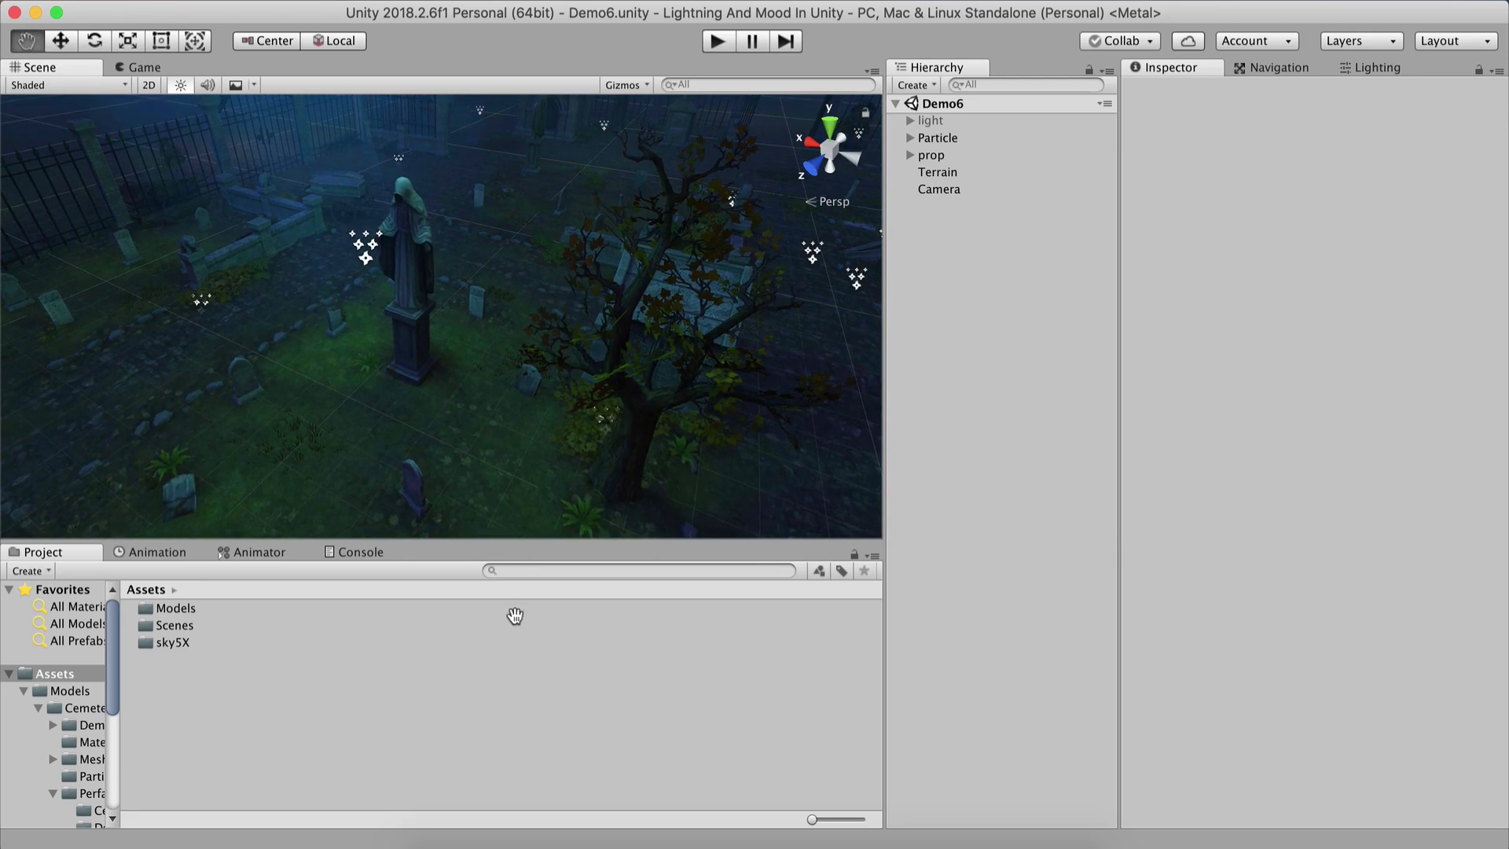
pyautogui.press('w')
pyautogui.scroll(-5, 412, 319)
pyautogui.moveTo(424, 377); pyautogui.dragTo(480, 597, button='middle')
pyautogui.moveTo(487, 463); pyautogui.dragTo(482, 422, button='right')
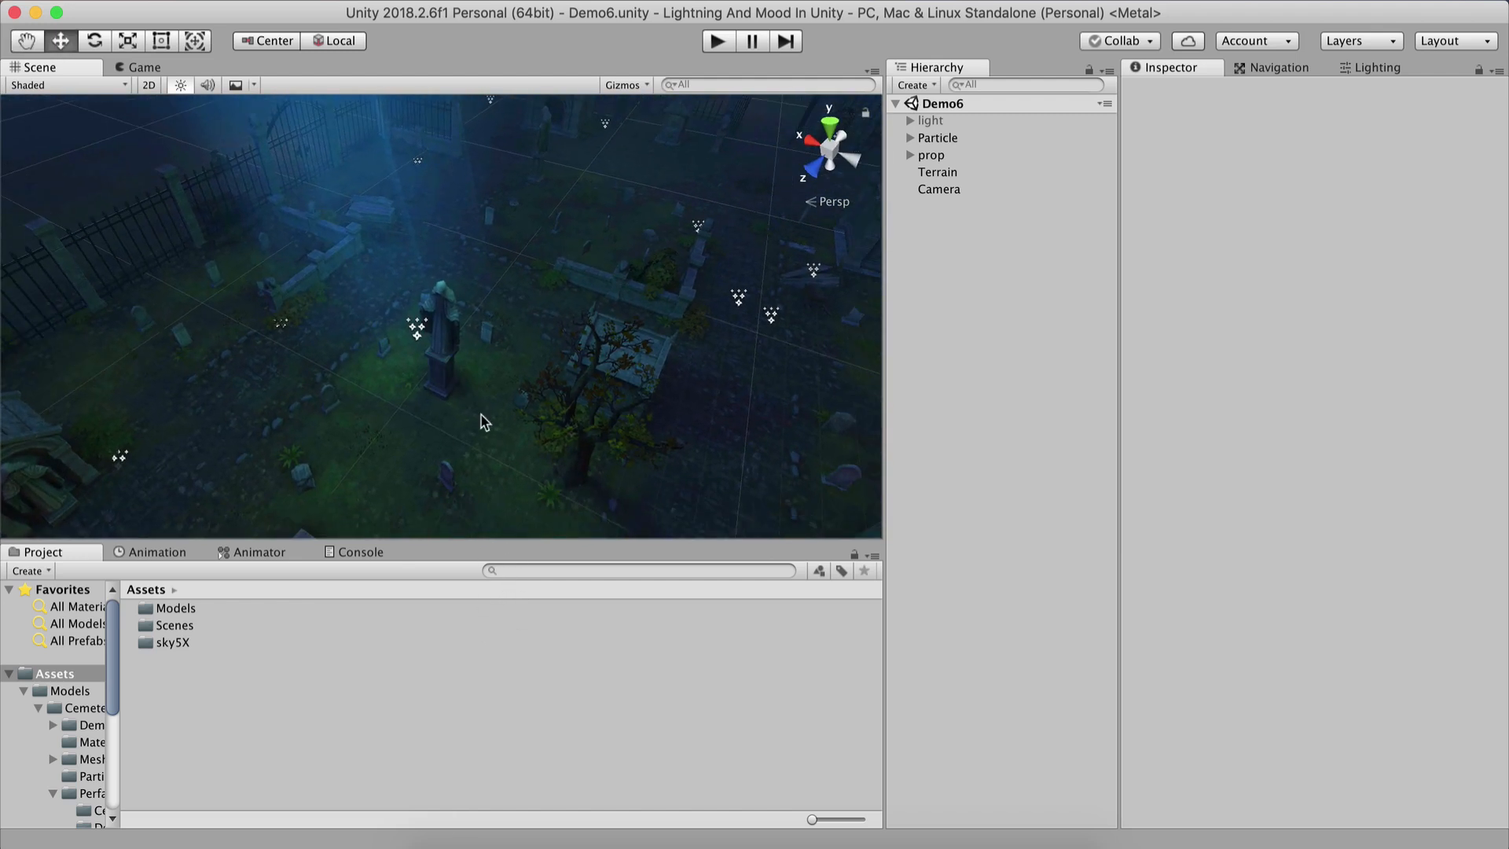
pyautogui.moveTo(482, 421); pyautogui.dragTo(346, 226, button='middle')
pyautogui.moveTo(398, 281); pyautogui.dragTo(366, 416, button='right')
pyautogui.scroll(5, 377, 381)
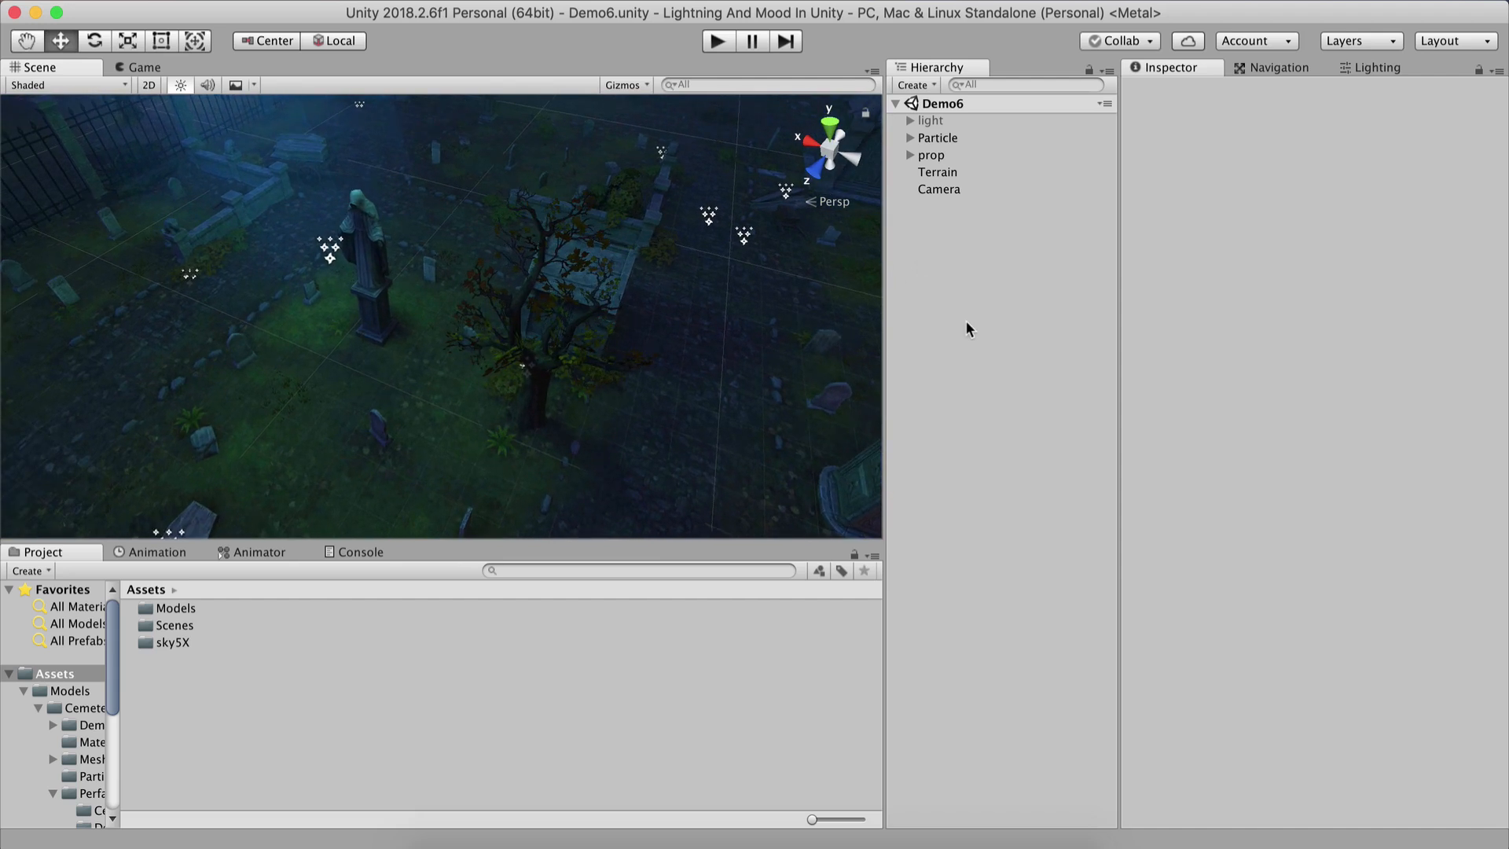
# Add a new Directional Light to the scene.
pyautogui.rightClick(941, 243)
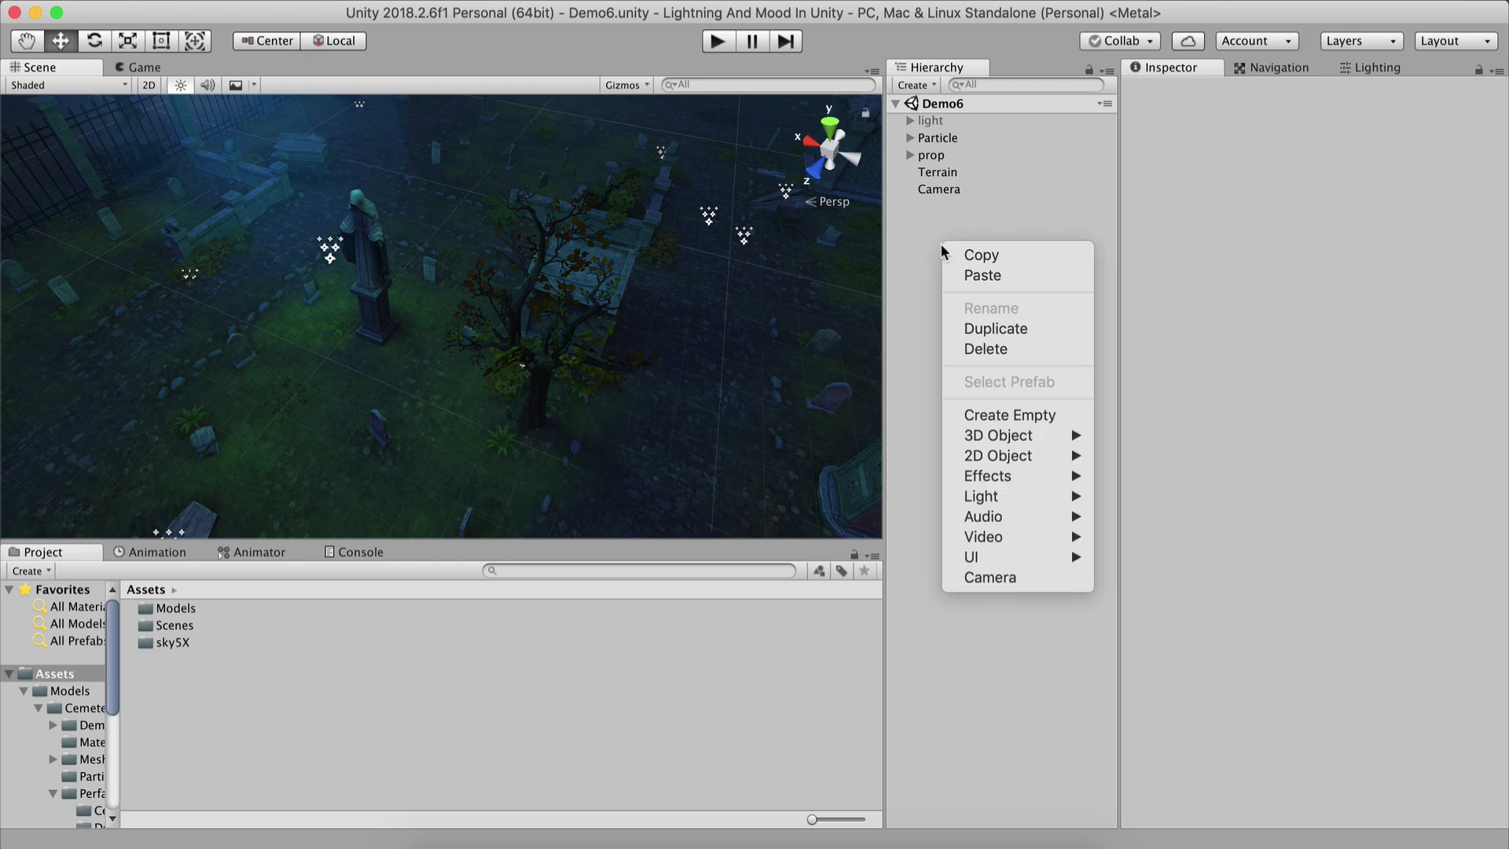
pyautogui.moveTo(990, 495)
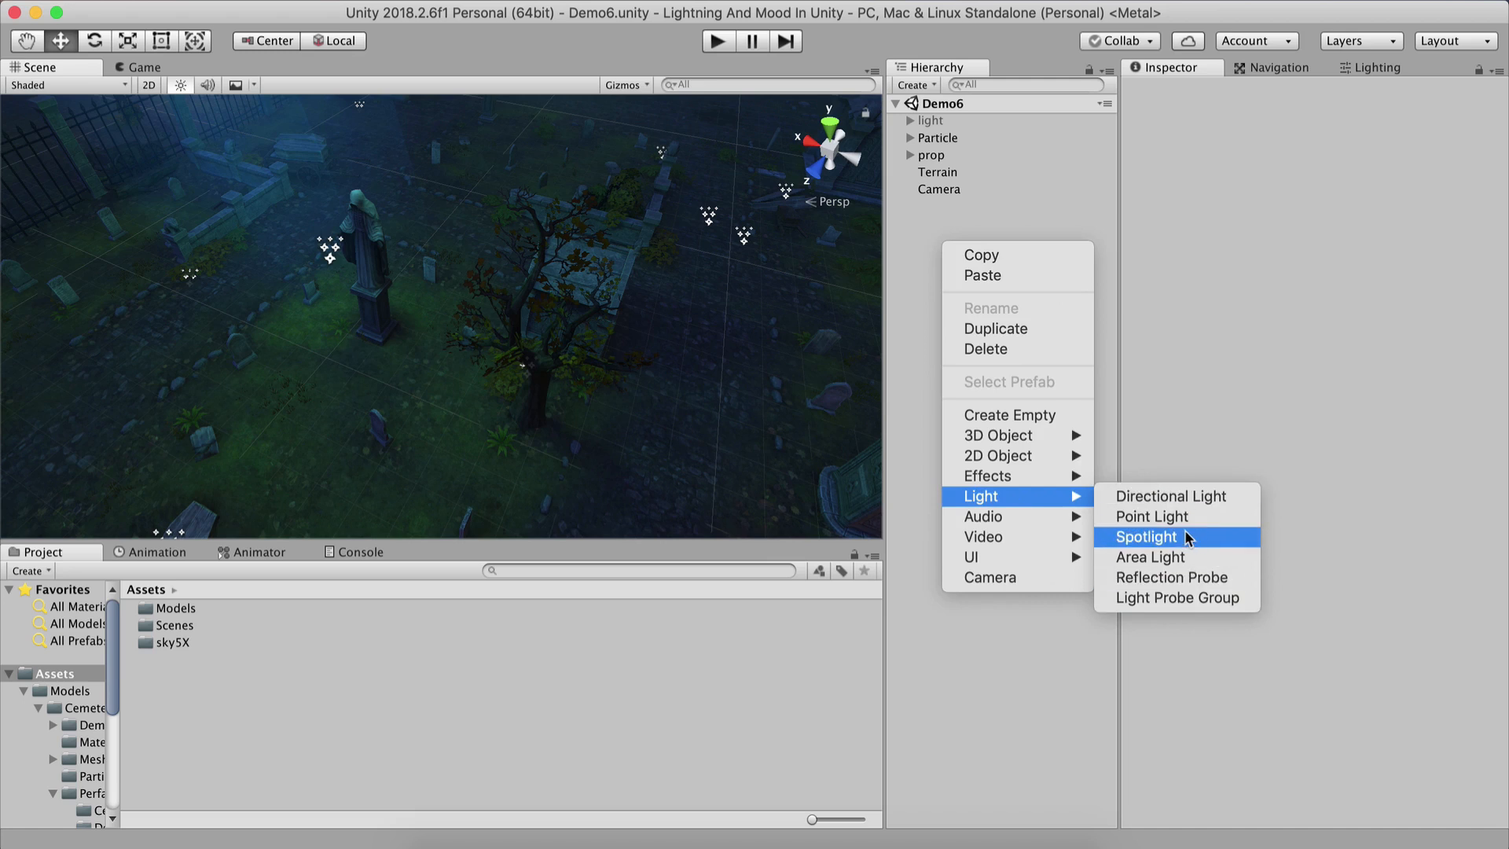
pyautogui.click(1181, 501)
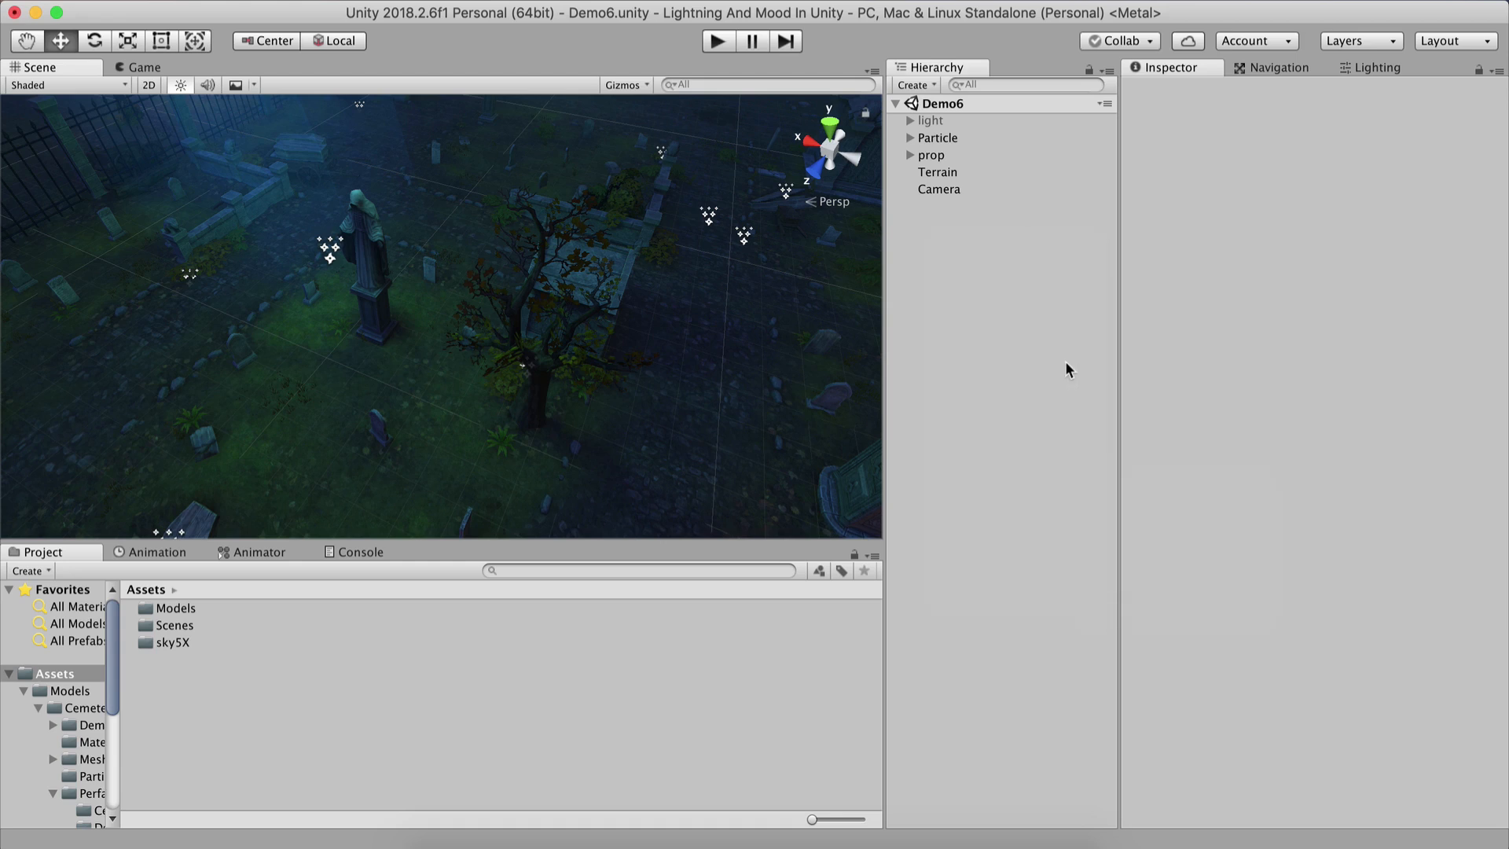
# Align the Camera with the current scene view and save the scene.
pyautogui.moveTo(196, 413); pyautogui.dragTo(583, 314, button='middle')
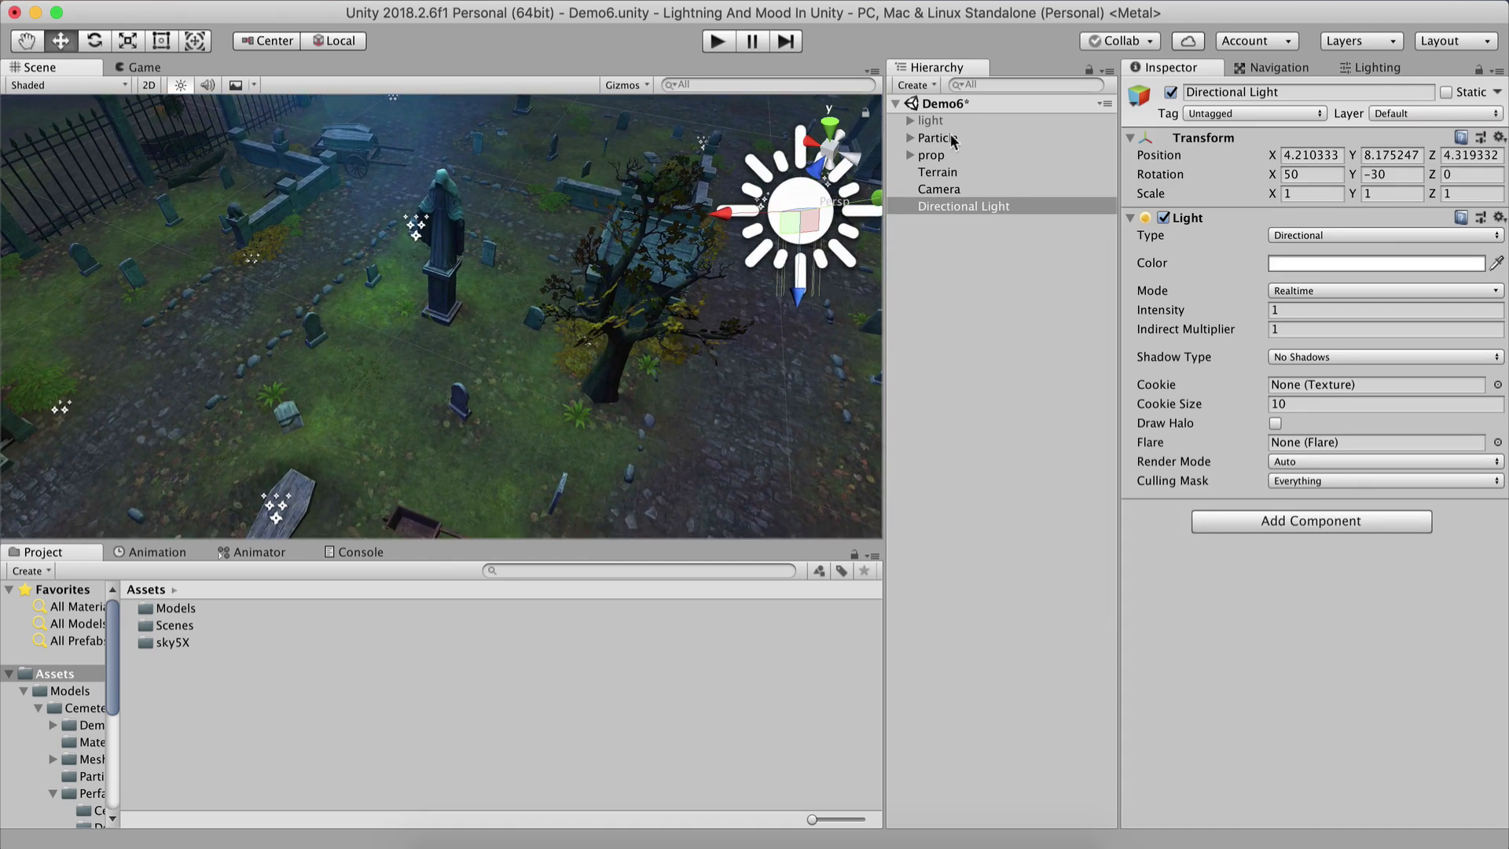
pyautogui.click(942, 188)
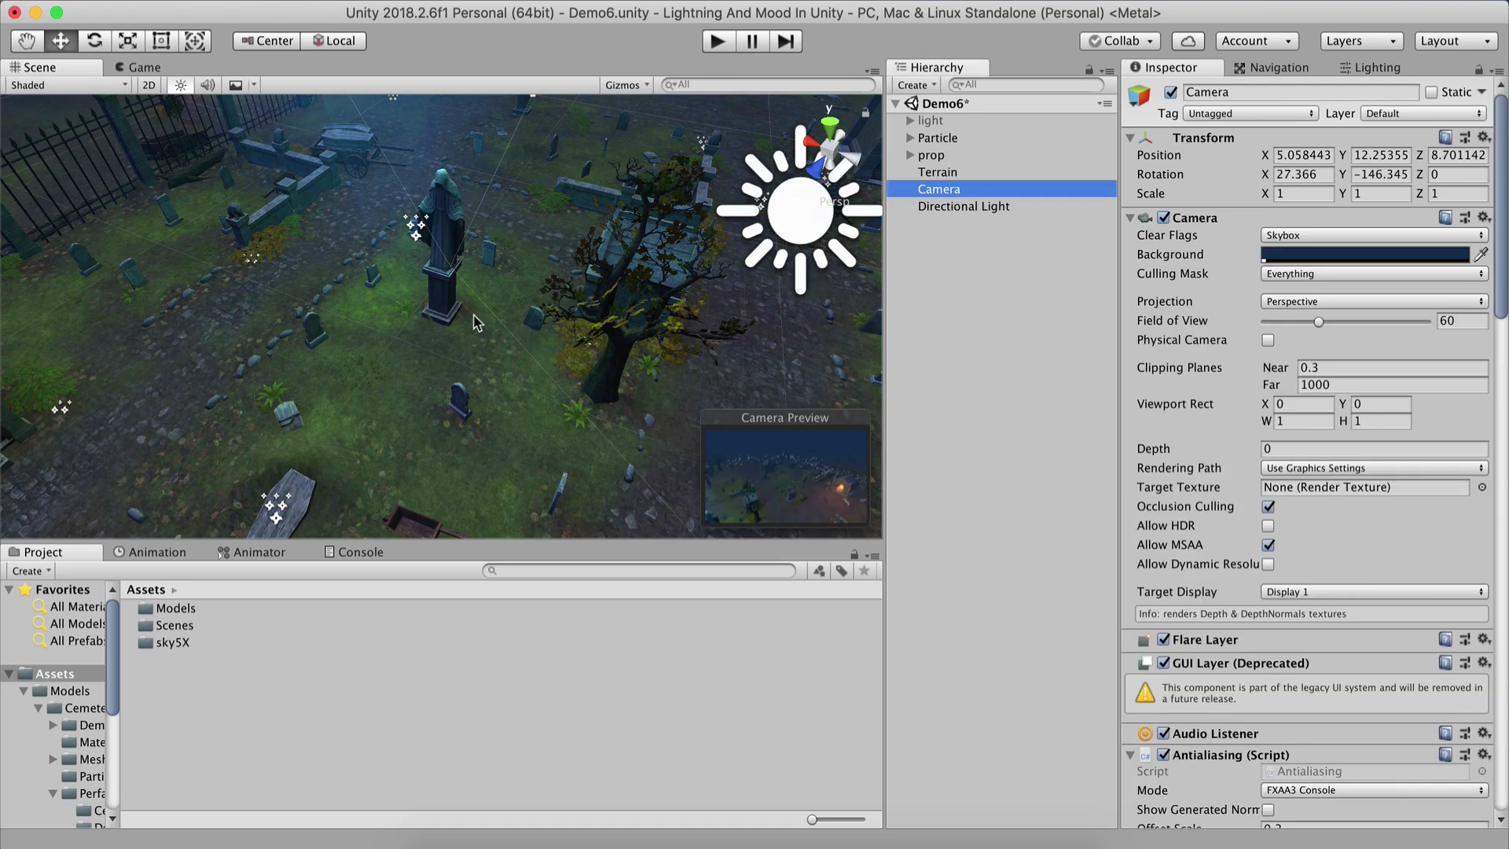
pyautogui.press('super+shift+f')
pyautogui.press('super+s')
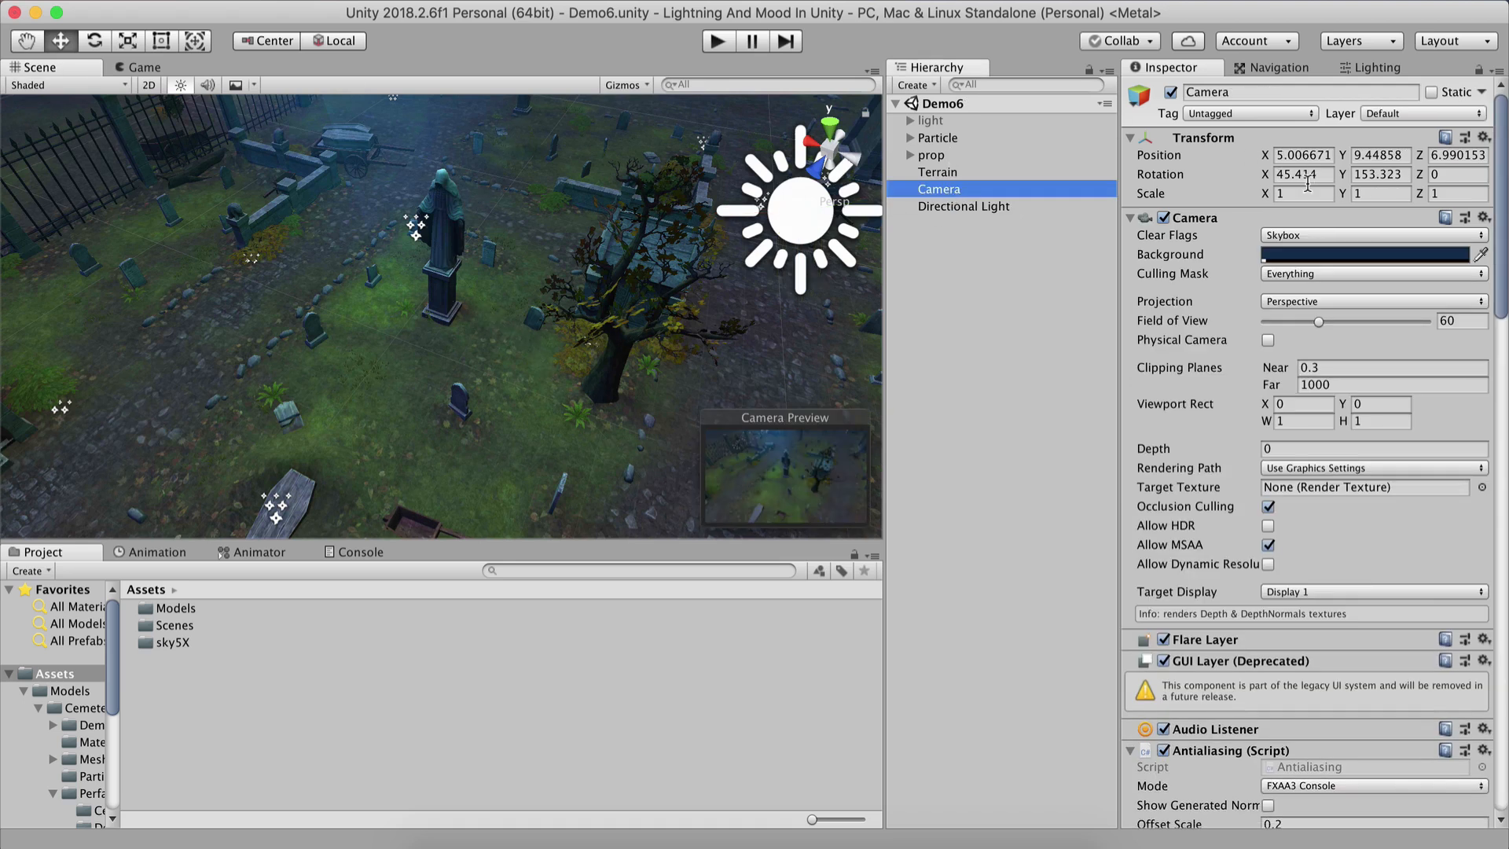
# Compare the Game view with the Directional Light switched on and off.
pyautogui.click(138, 67)
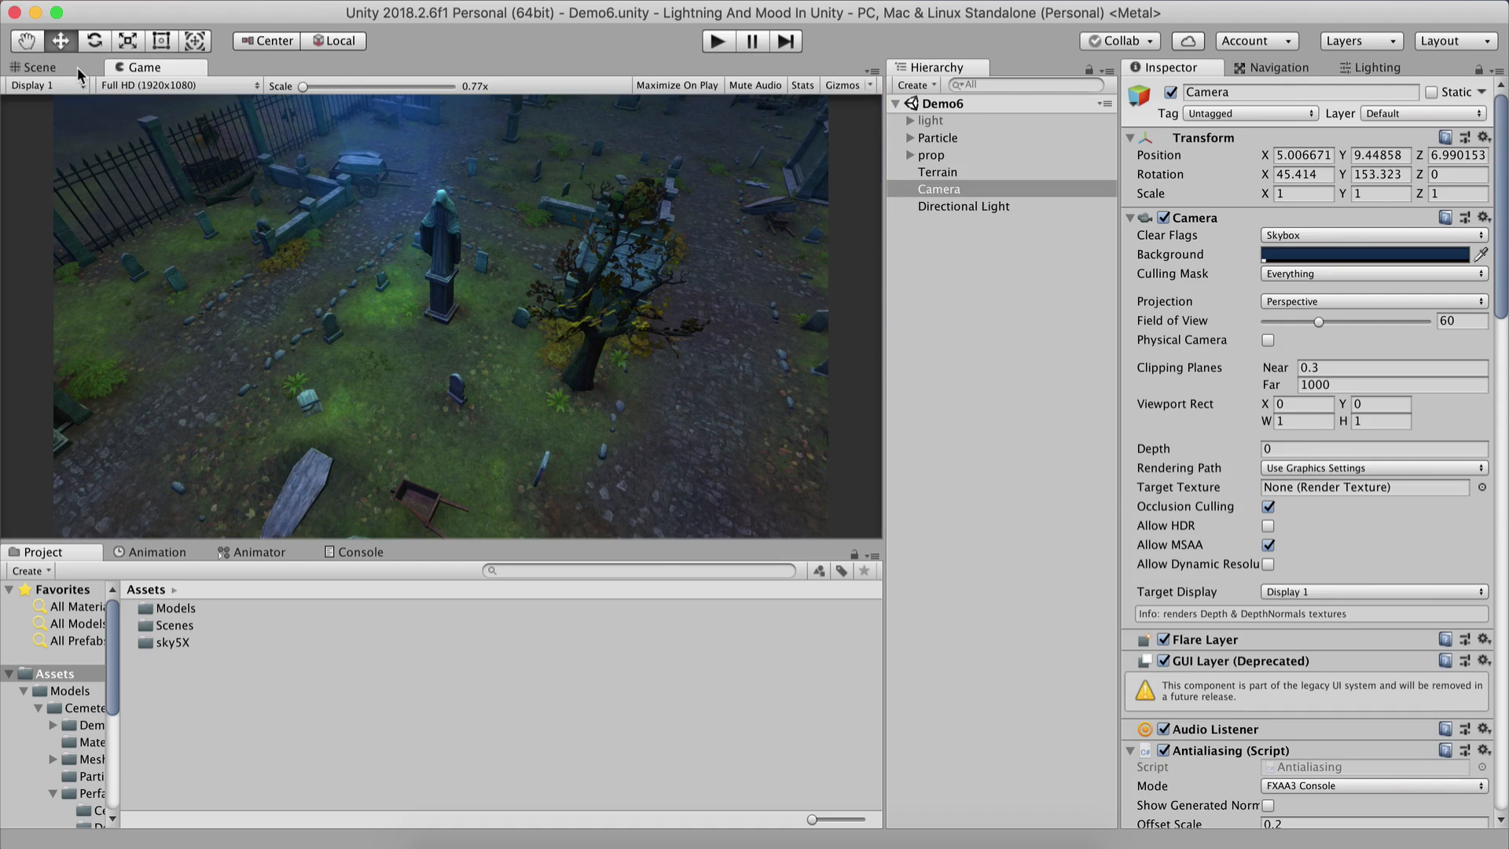
pyautogui.click(48, 67)
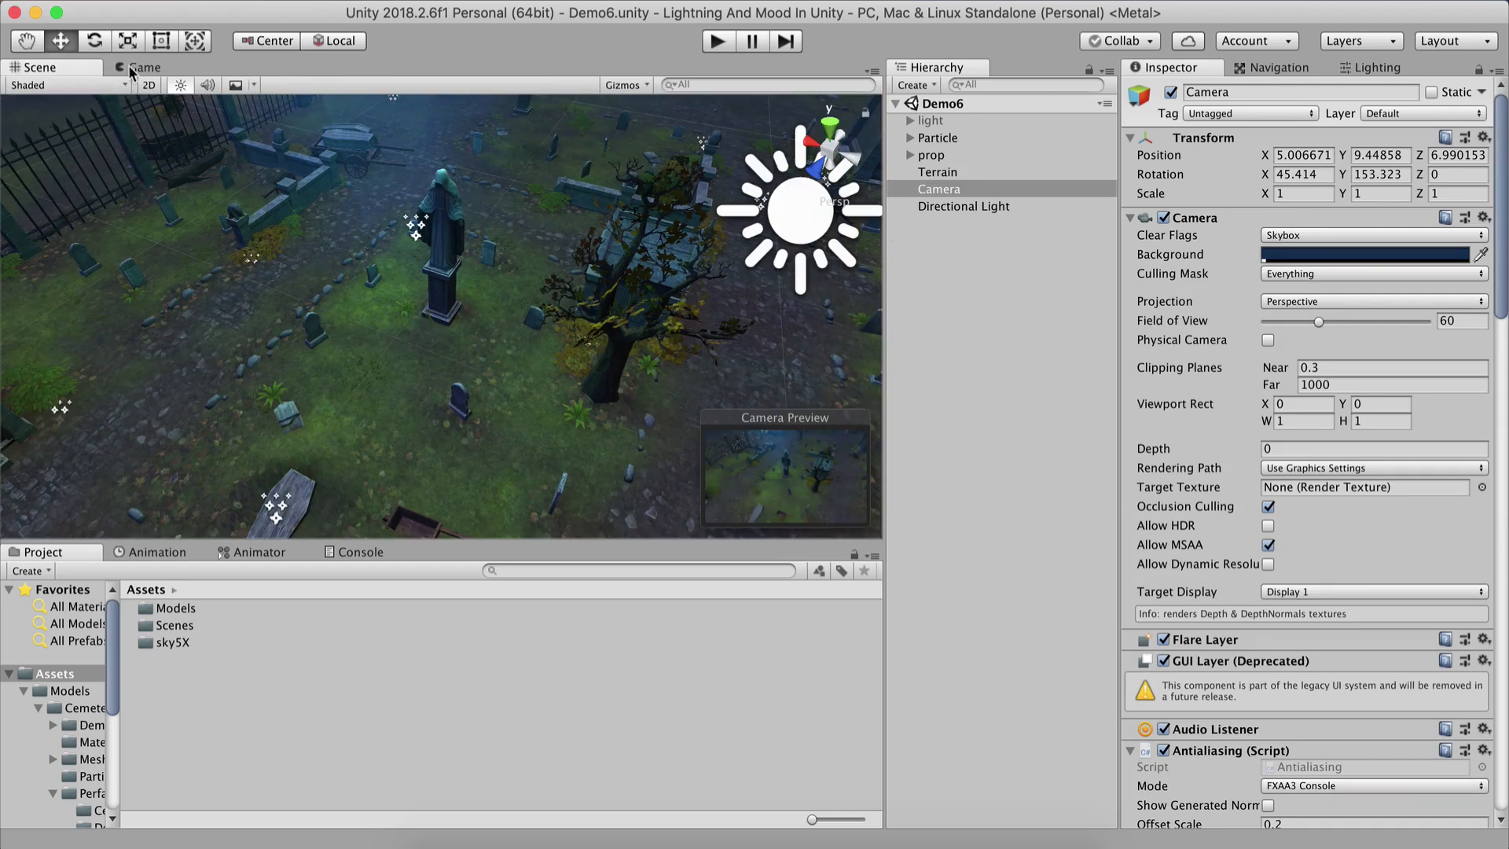
pyautogui.press('super+2')
pyautogui.click(988, 191)
pyautogui.click(991, 205)
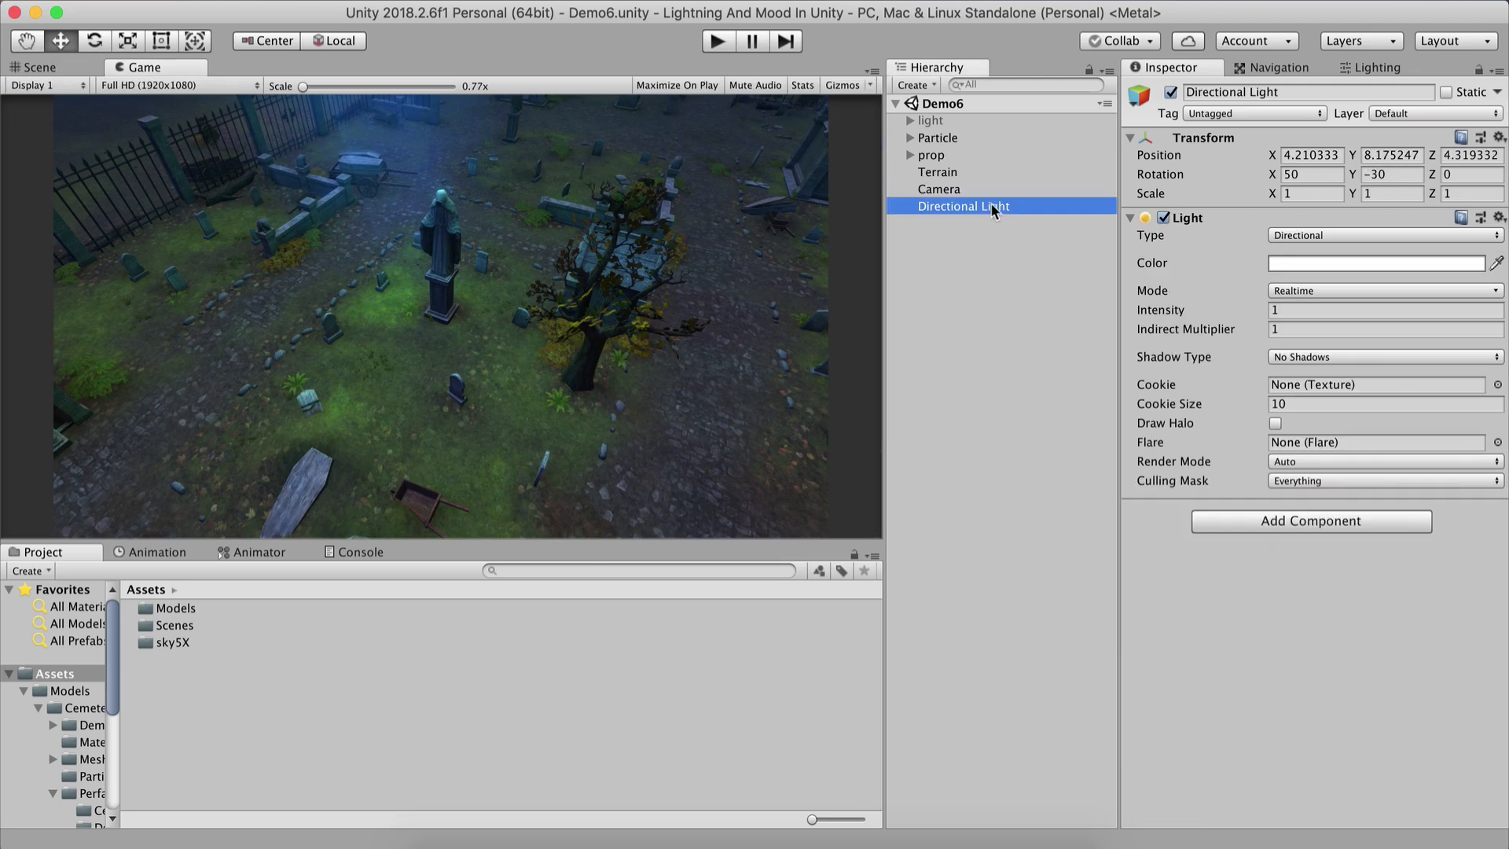
pyautogui.click(1171, 93)
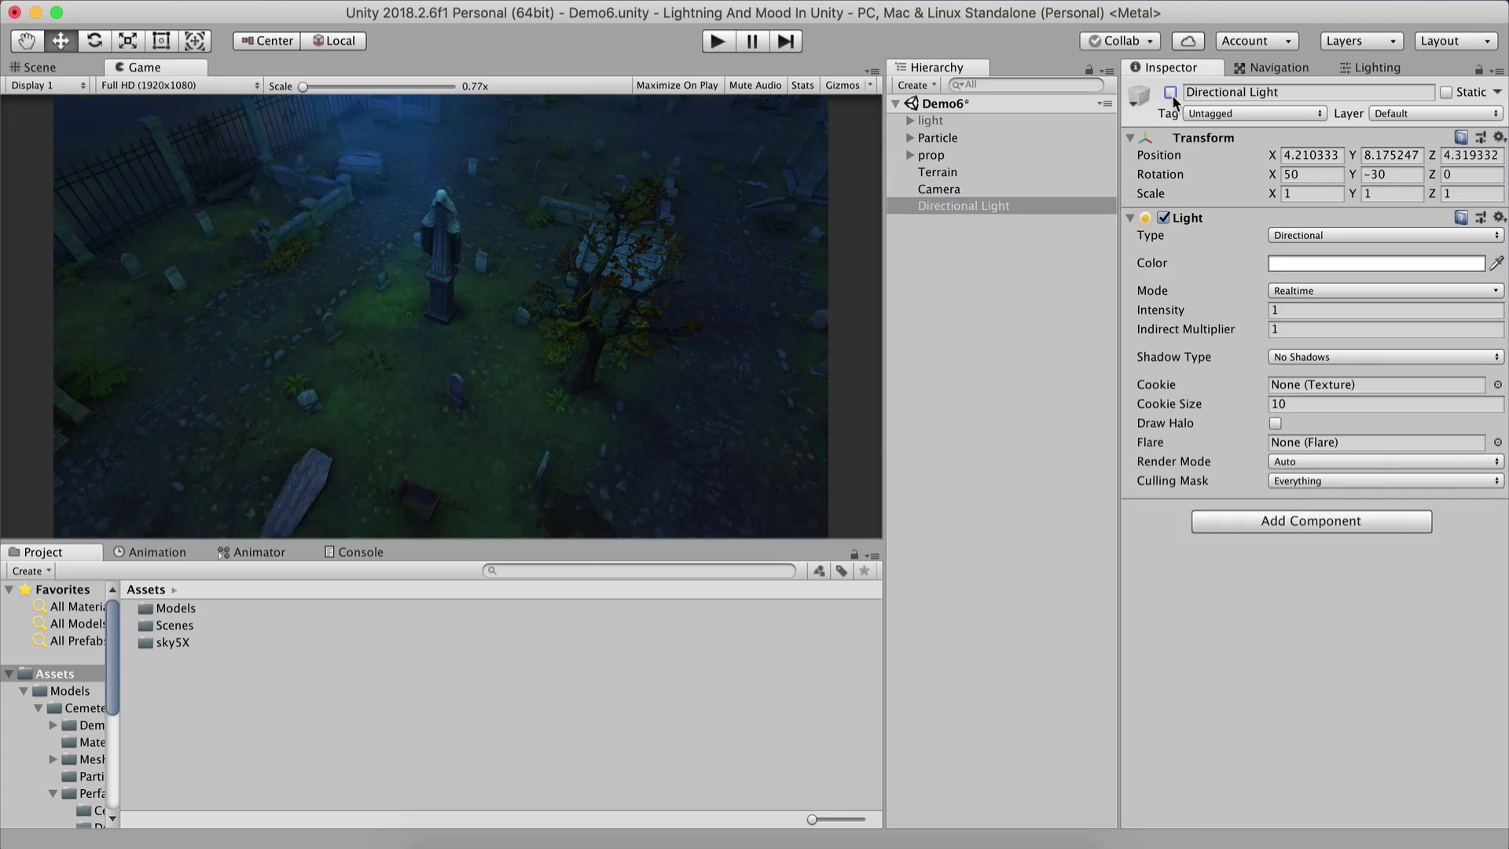
pyautogui.click(1171, 93)
pyautogui.click(1171, 93)
pyautogui.click(1171, 92)
pyautogui.click(1171, 93)
pyautogui.click(1171, 92)
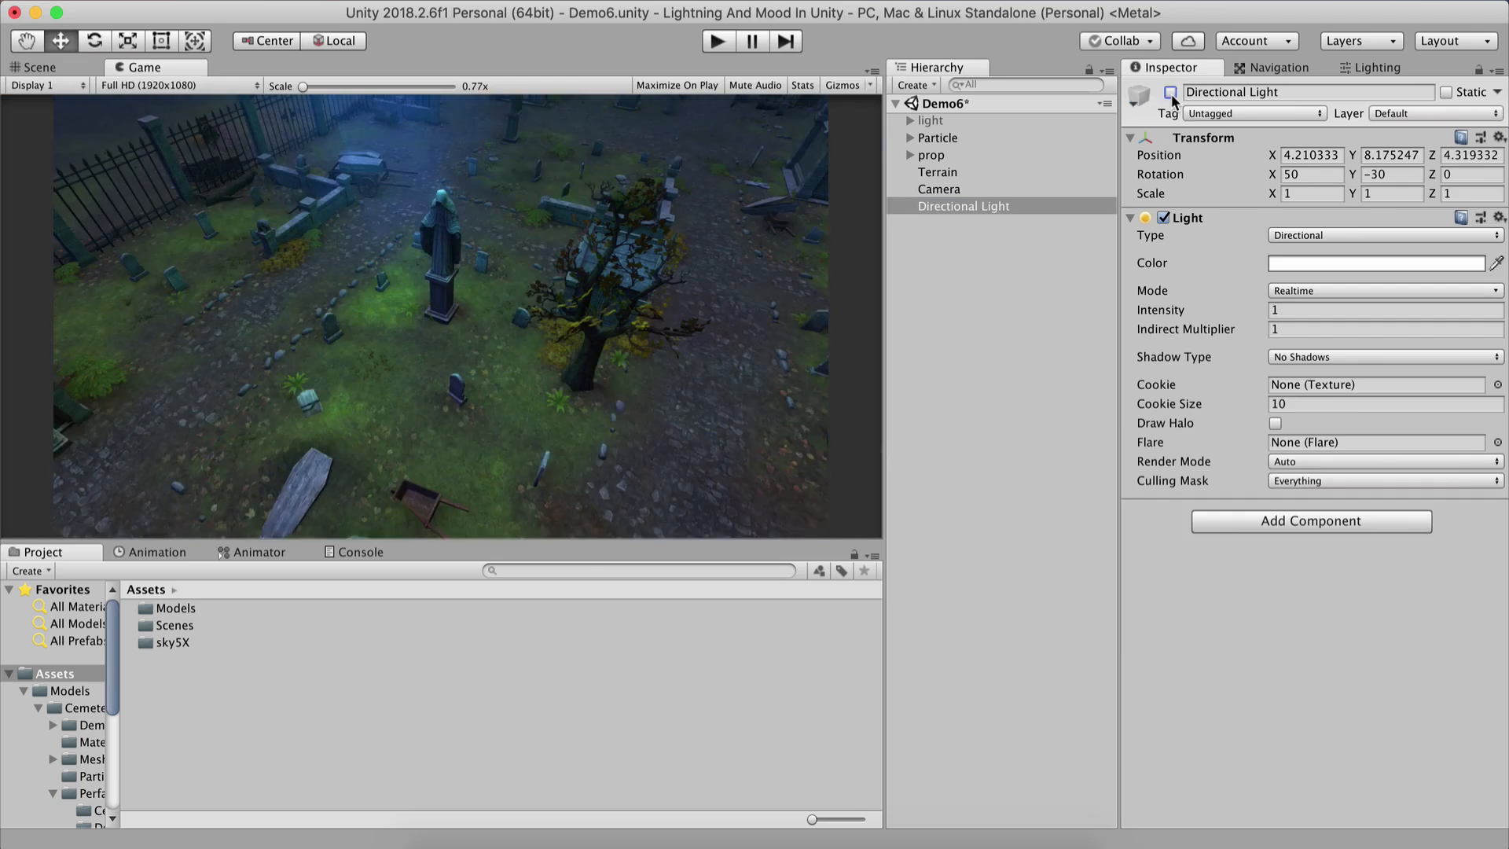
pyautogui.click(1171, 92)
pyautogui.click(1170, 93)
# Dock the Game view beside the Scene view.
pyautogui.moveTo(139, 64); pyautogui.dragTo(775, 350)
pyautogui.moveTo(516, 227); pyautogui.dragTo(308, 236)
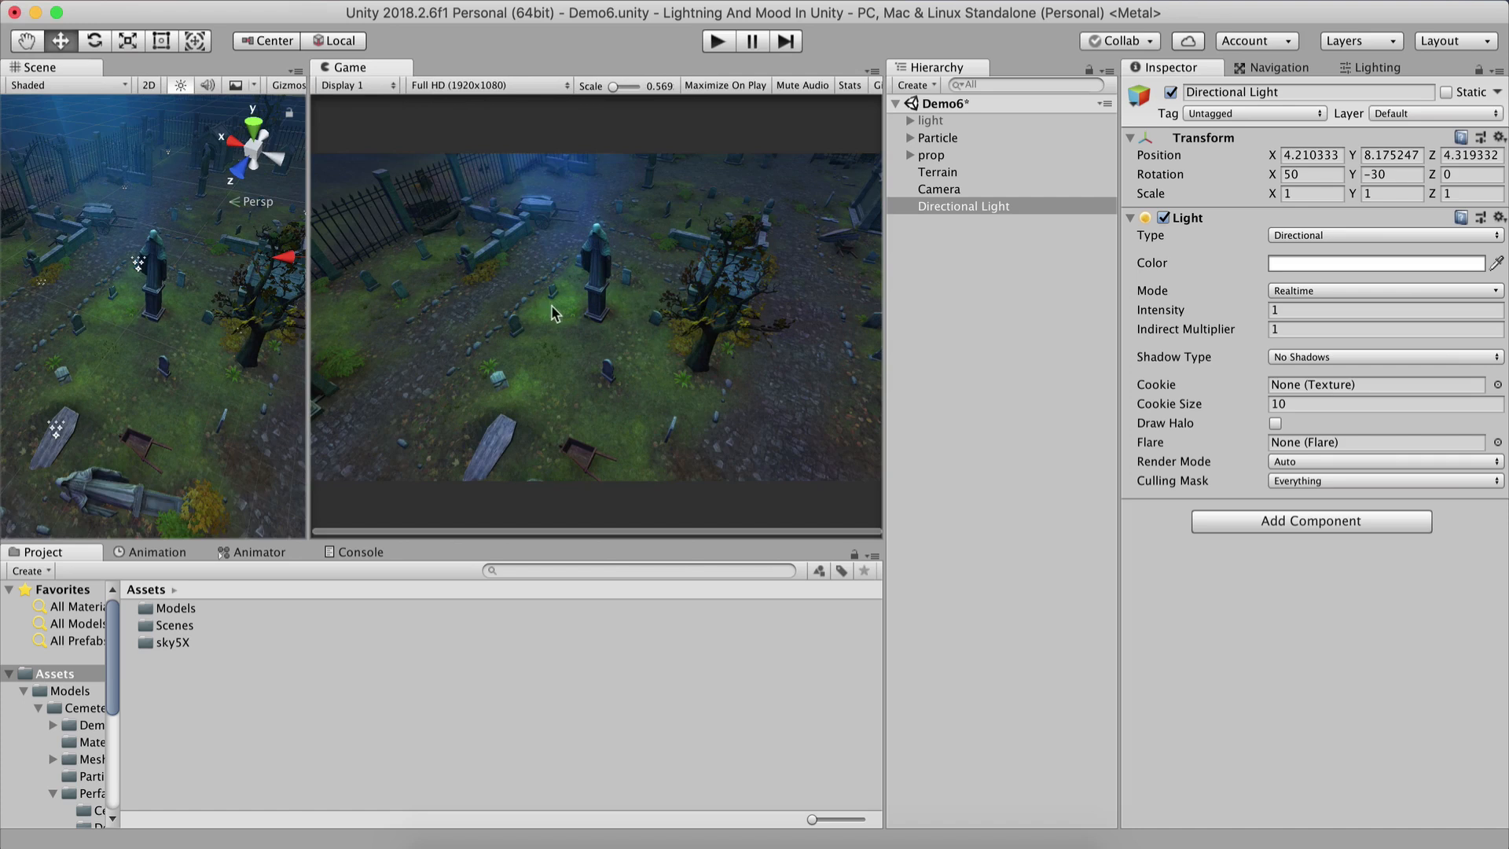
# Move the Directional Light in the scene to about X 6.1, Y 8.93, Z 4.67.
pyautogui.scroll(-6, 188, 303)
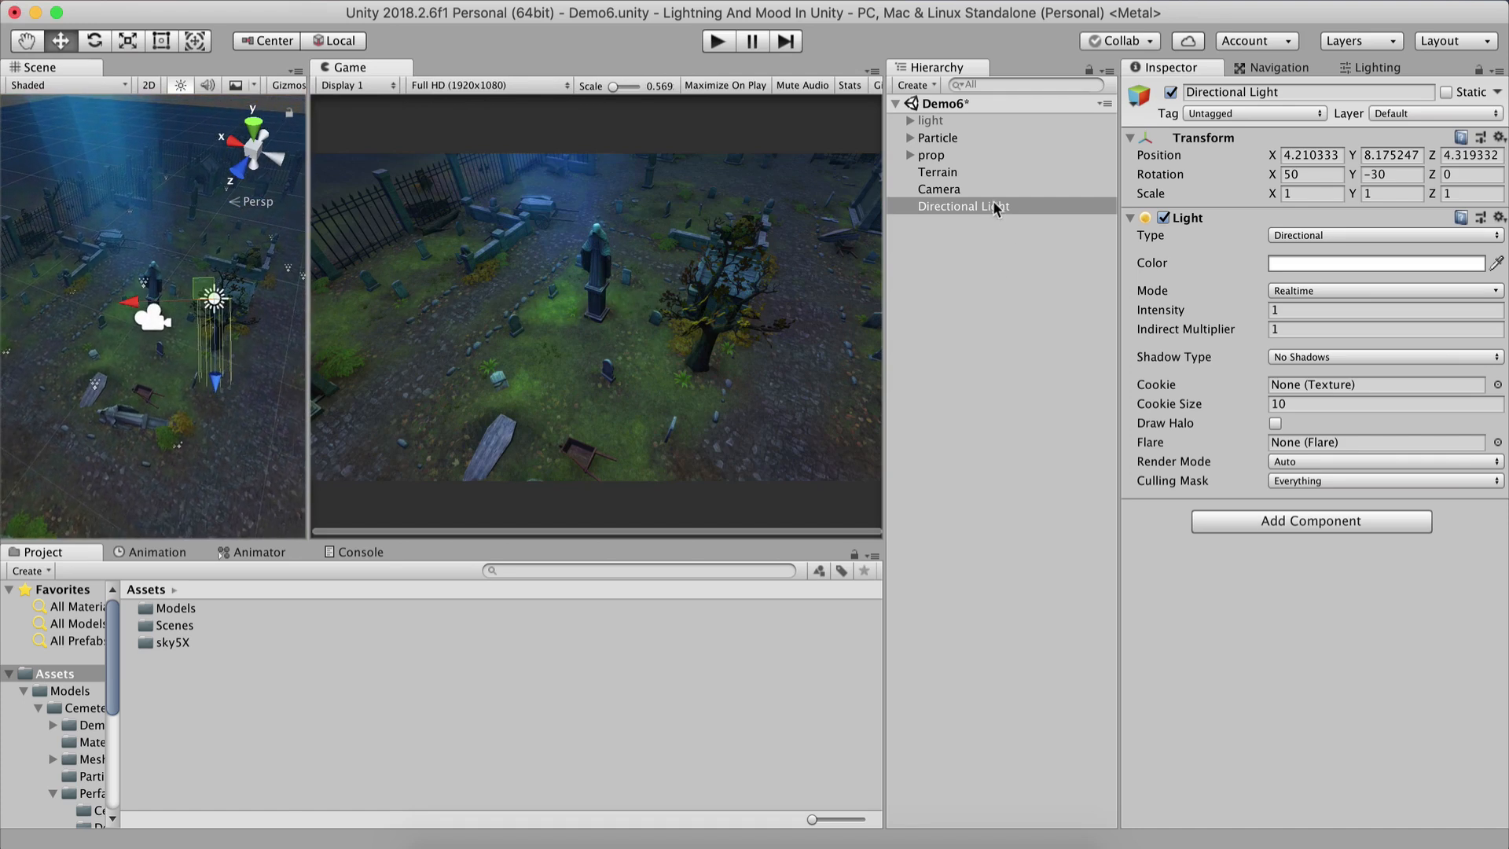
pyautogui.click(963, 206)
pyautogui.keyDown('alt'); pyautogui.moveTo(235, 310); pyautogui.dragTo(161, 306); pyautogui.keyUp('alt')
pyautogui.moveTo(172, 383); pyautogui.dragTo(204, 311)
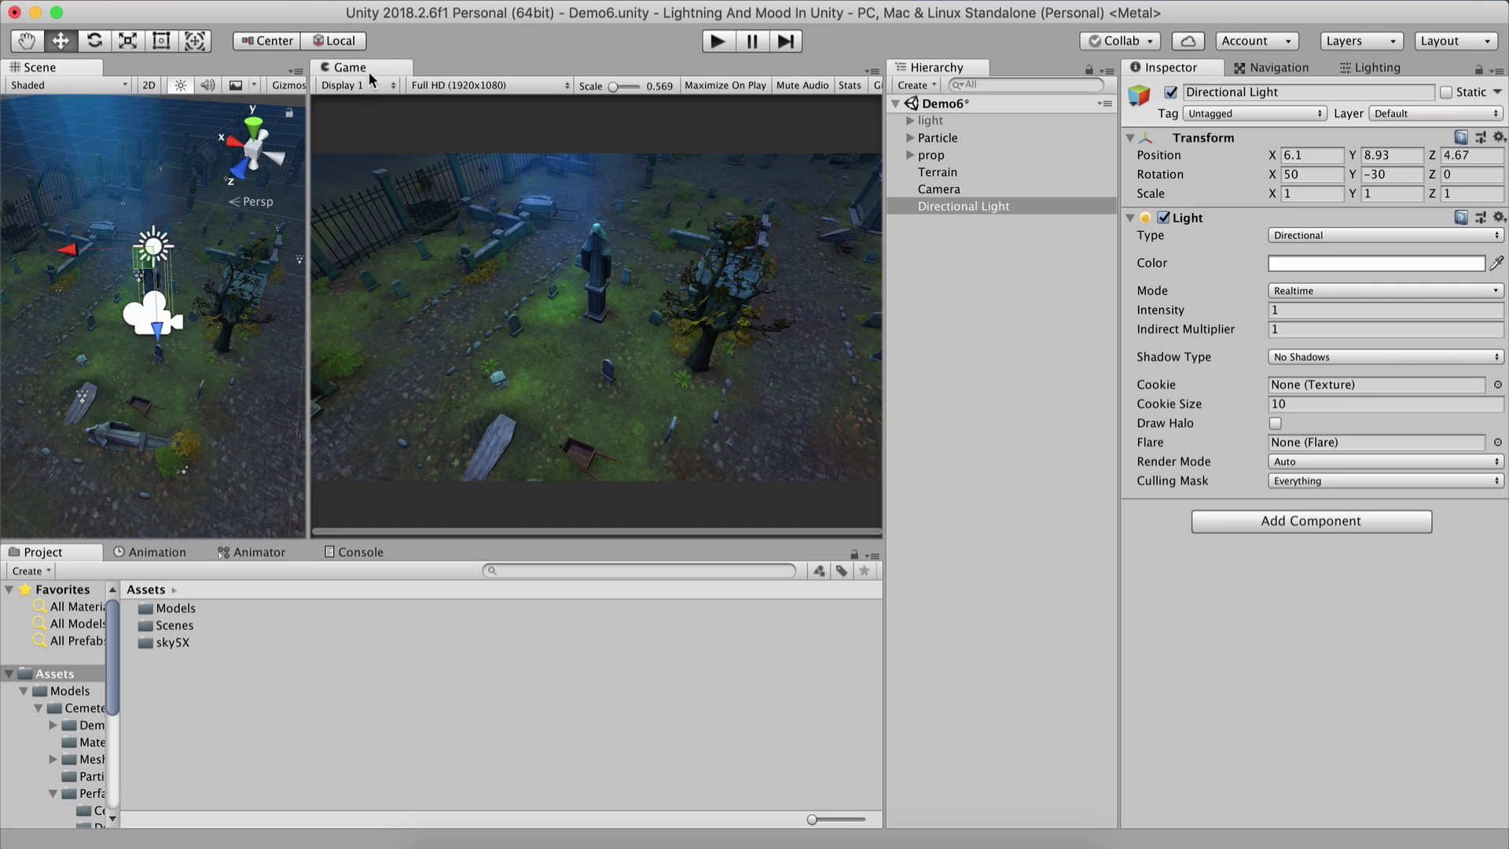
# Dock the Game view back as a tab next to the Scene view.
pyautogui.moveTo(364, 69); pyautogui.dragTo(254, 70)
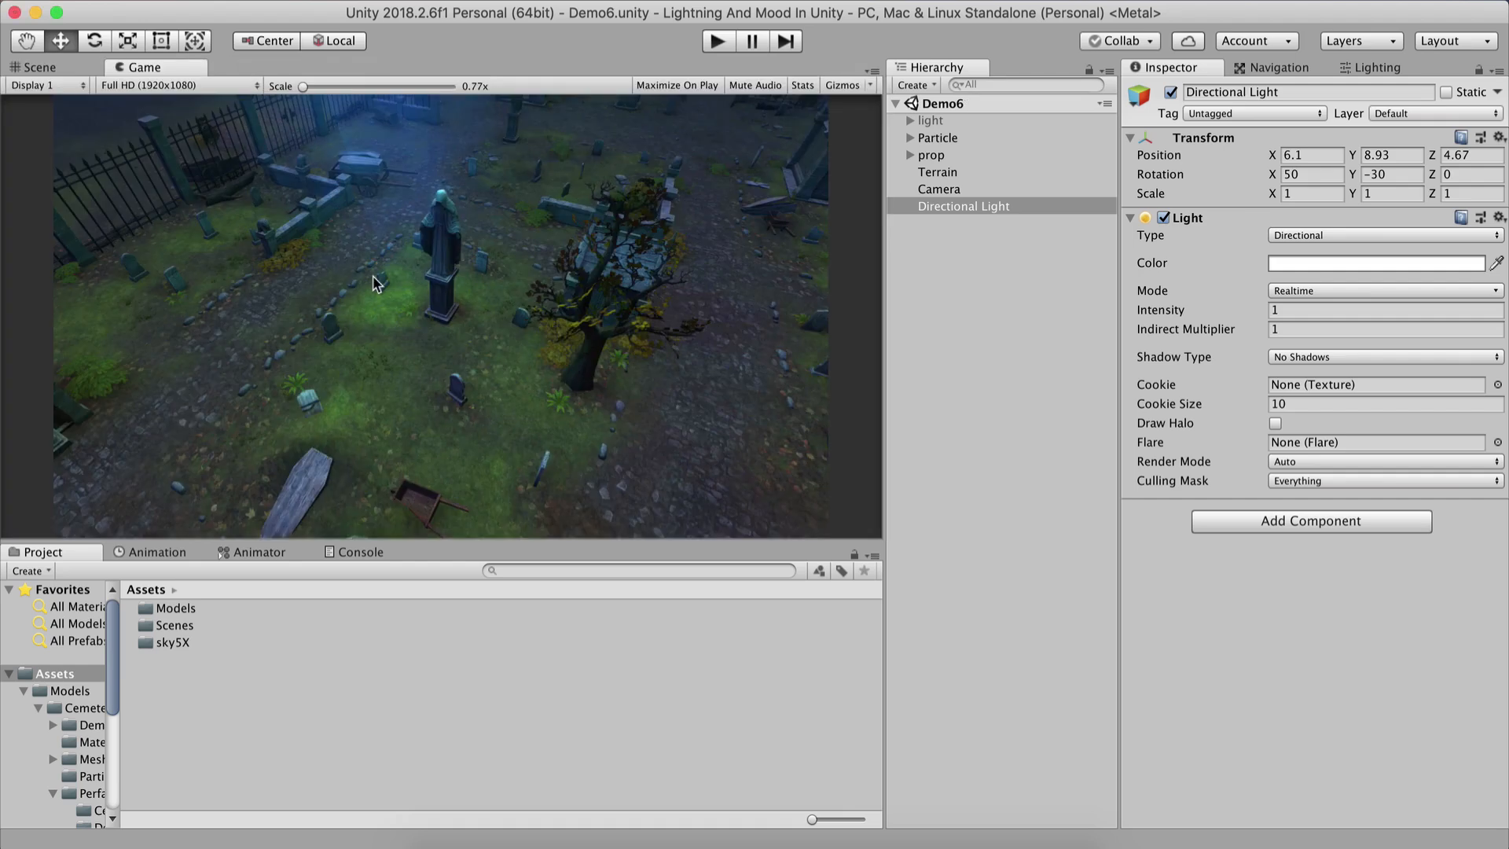
# Rotate the Directional Light around X to preview the lighting, then set its X rotation back to 50.
pyautogui.click(951, 207)
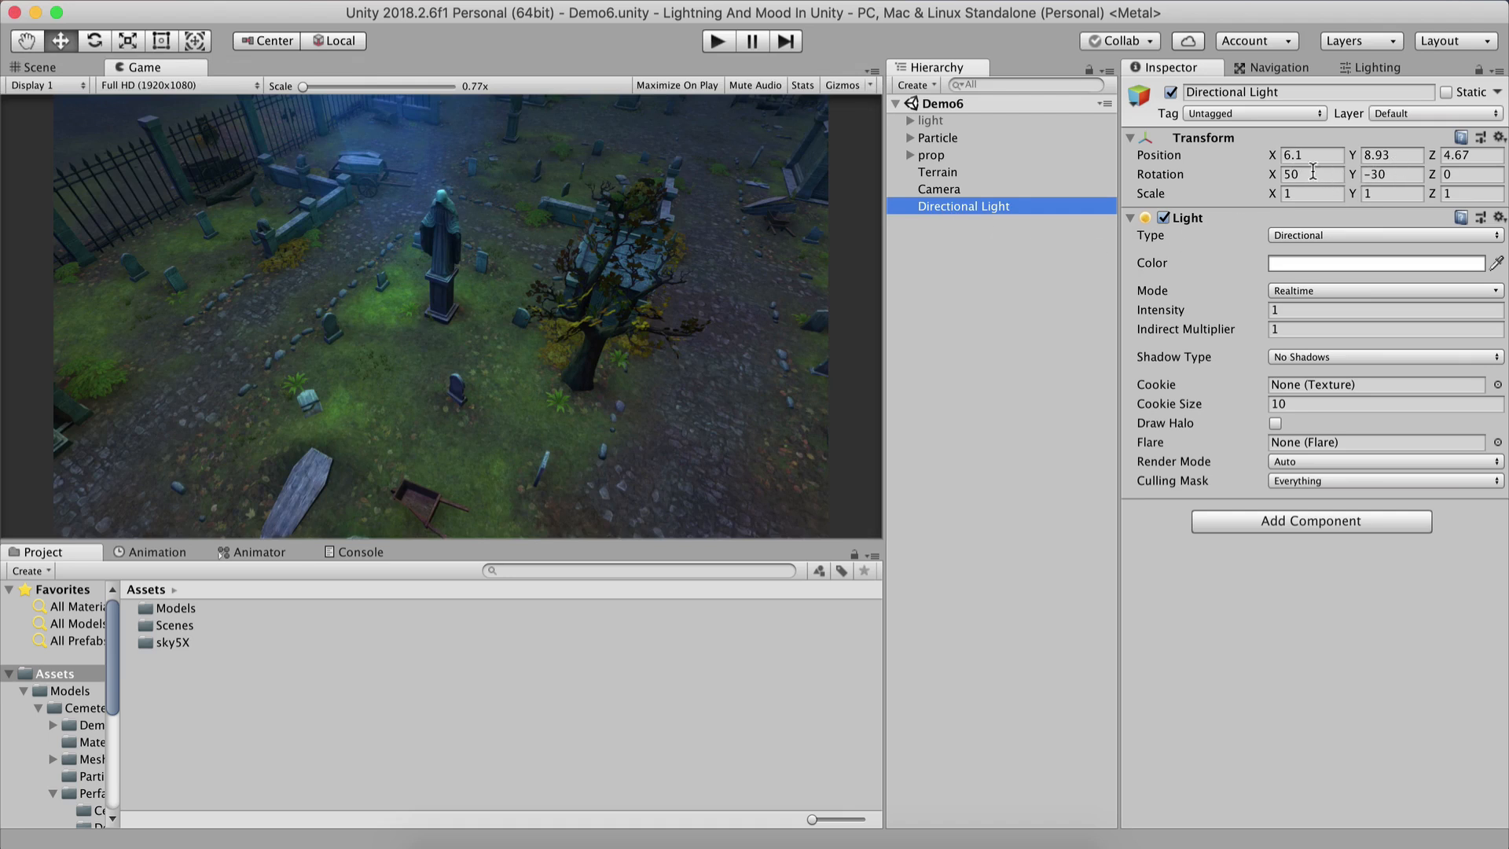
pyautogui.click(1274, 177)
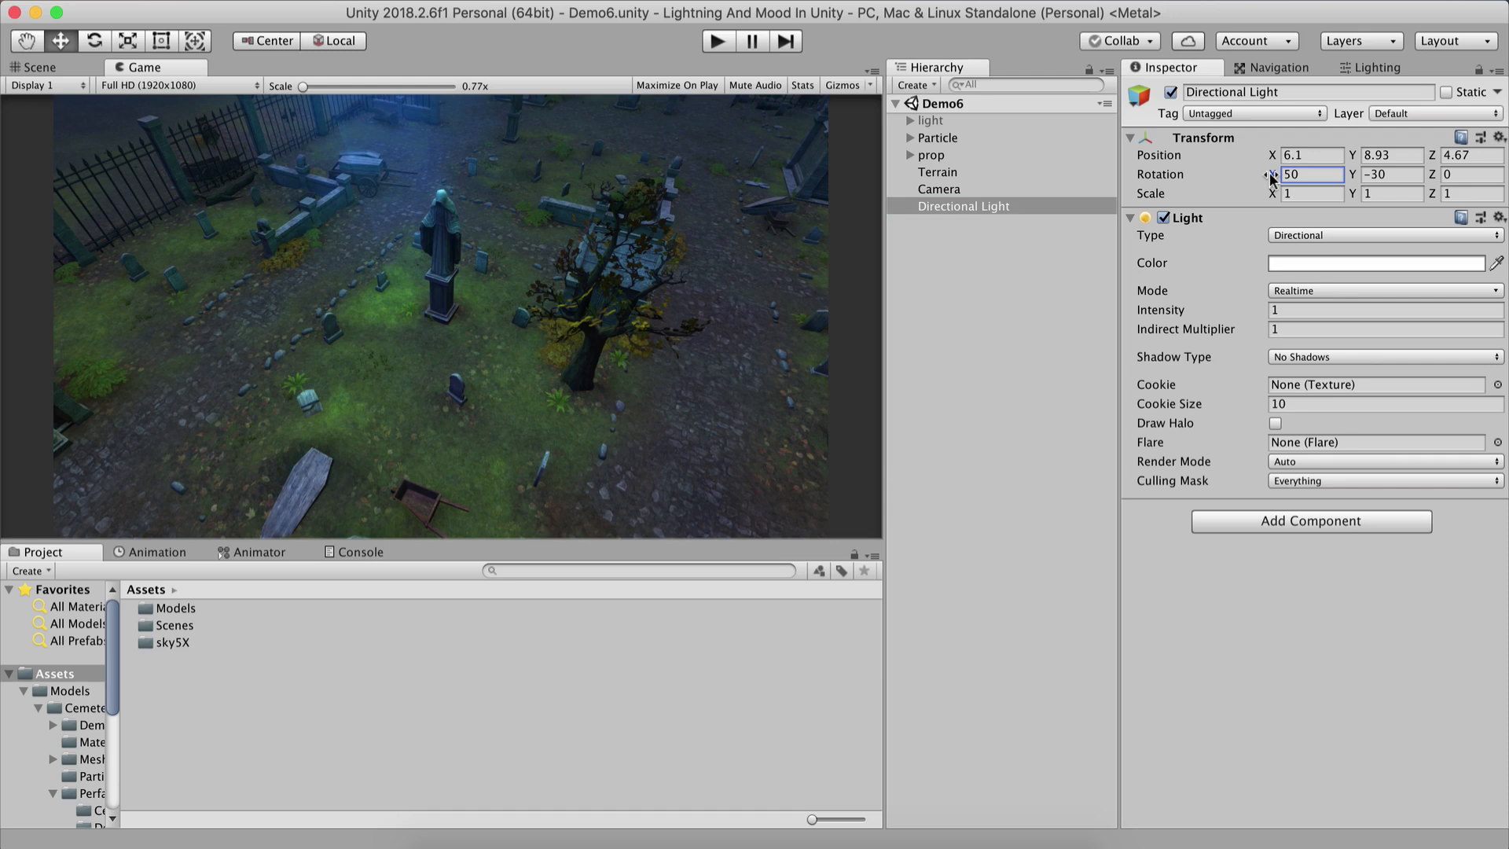
pyautogui.moveTo(1272, 177); pyautogui.dragTo(1492, 89)
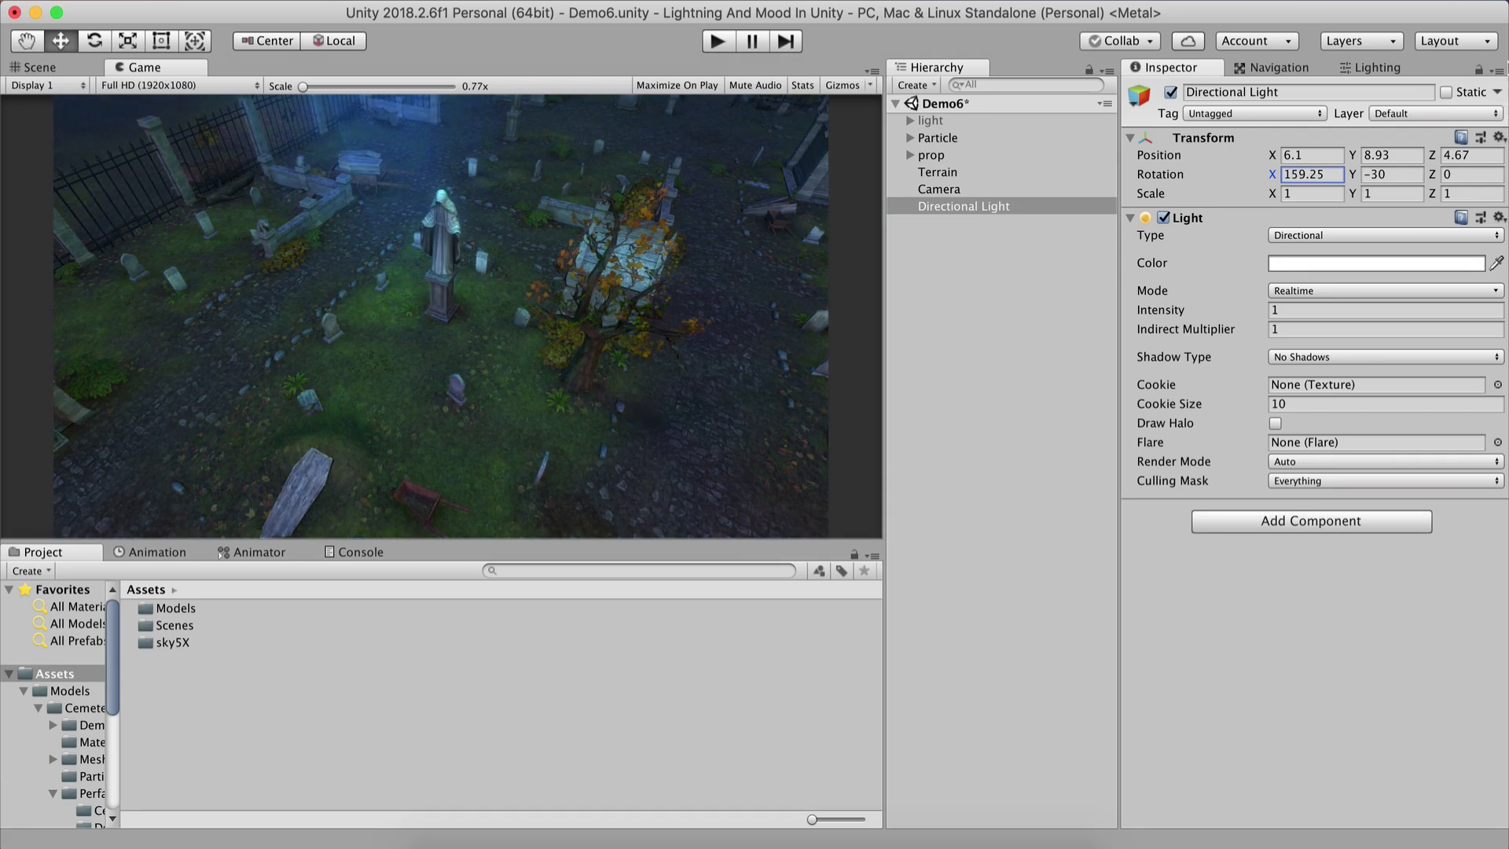
pyautogui.moveTo(1507, 40)
pyautogui.mouseDown()
pyautogui.moveTo(1503, 62)
pyautogui.moveTo(1502, 17)
pyautogui.moveTo(1503, 84)
pyautogui.moveTo(1497, 11)
pyautogui.mouseUp()
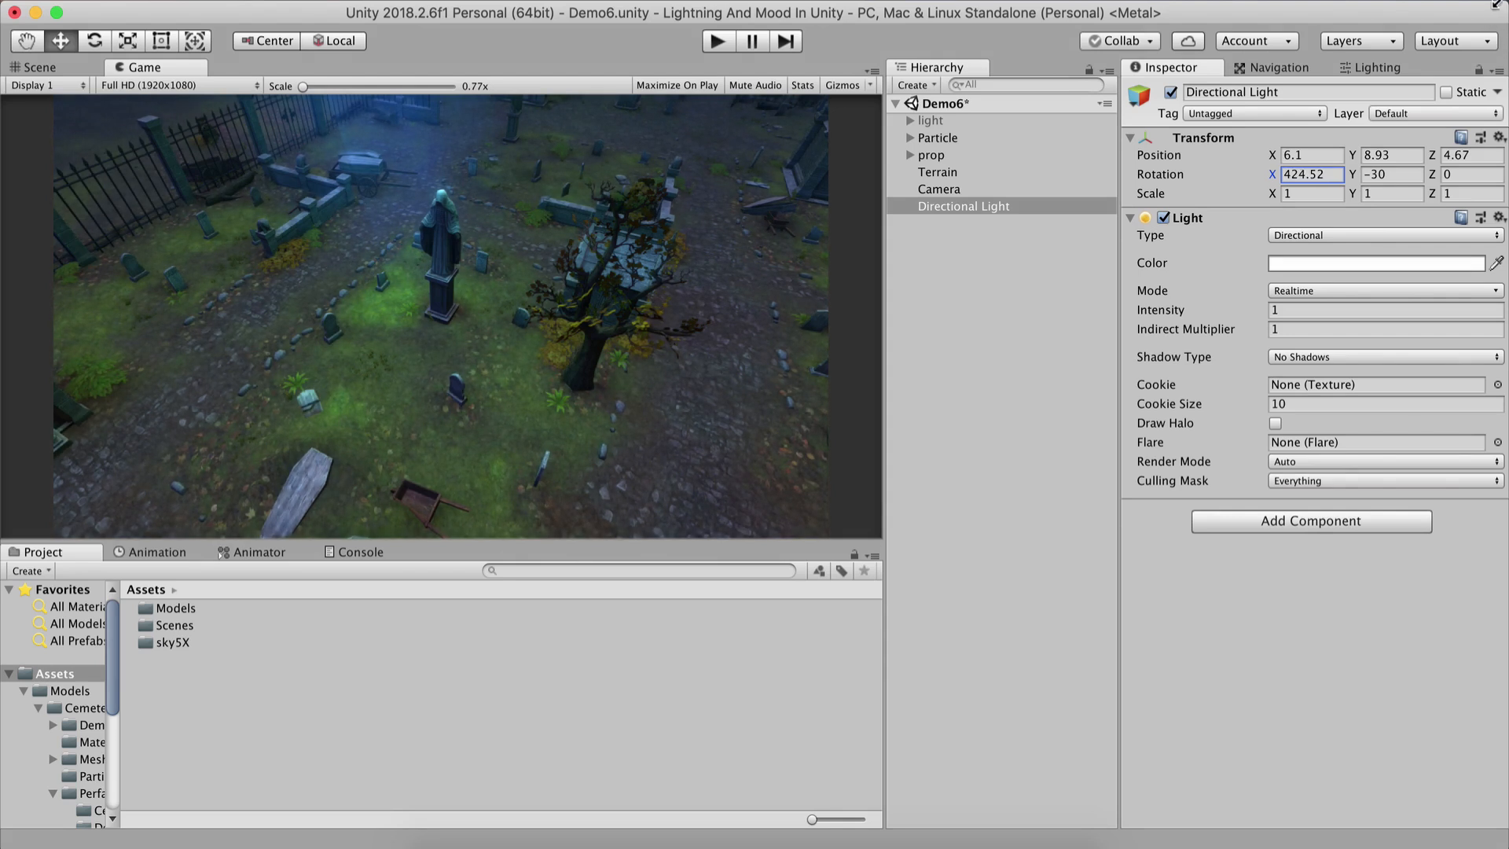
pyautogui.click(1325, 177)
pyautogui.write('50')
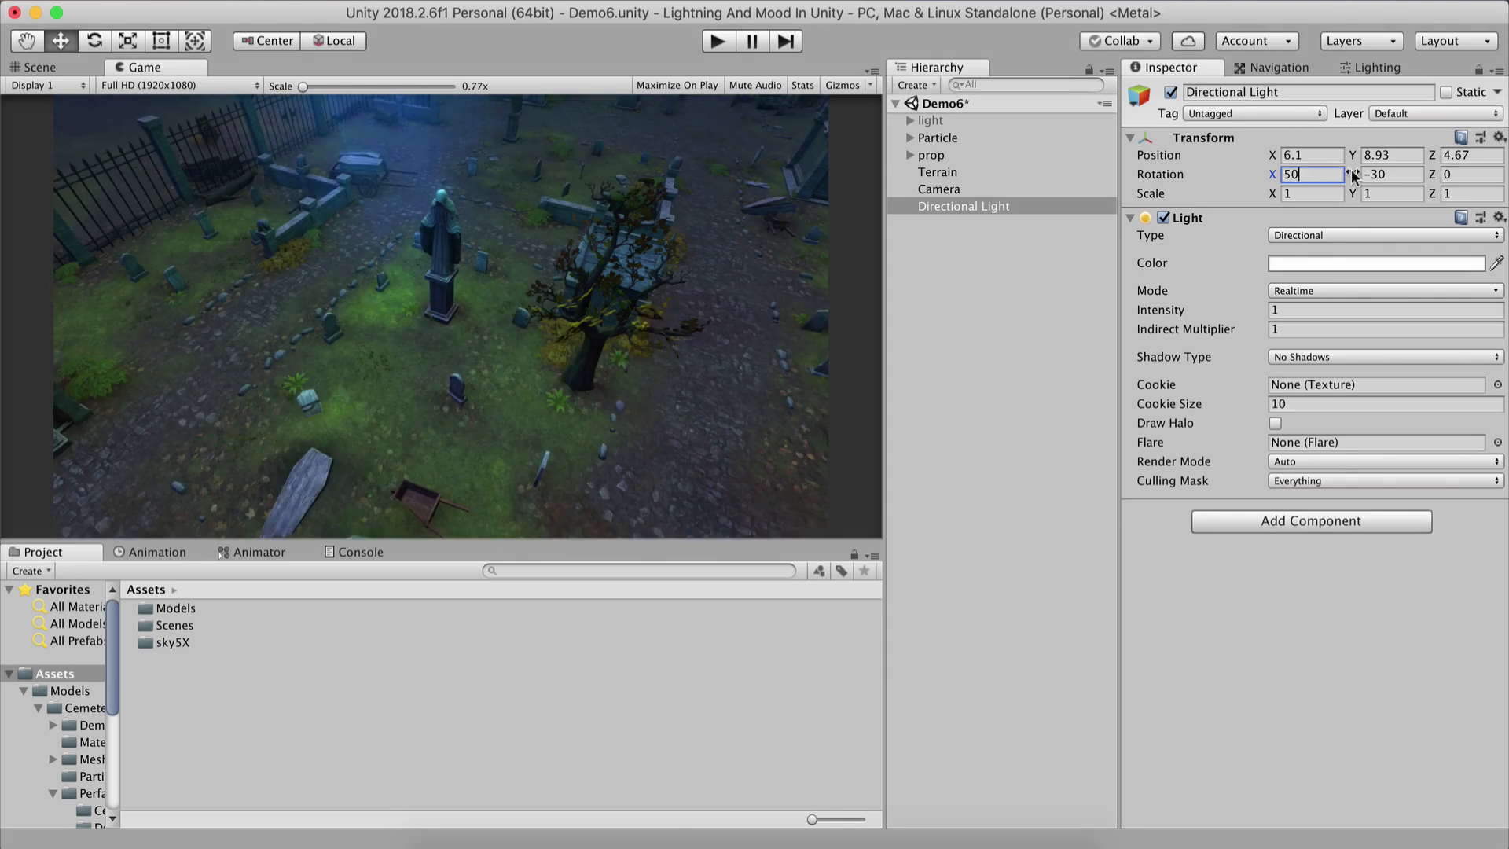
# Set the Directional Light's Shadow Type to Soft Shadows.
pyautogui.moveTo(1352, 177); pyautogui.dragTo(1108, 165)
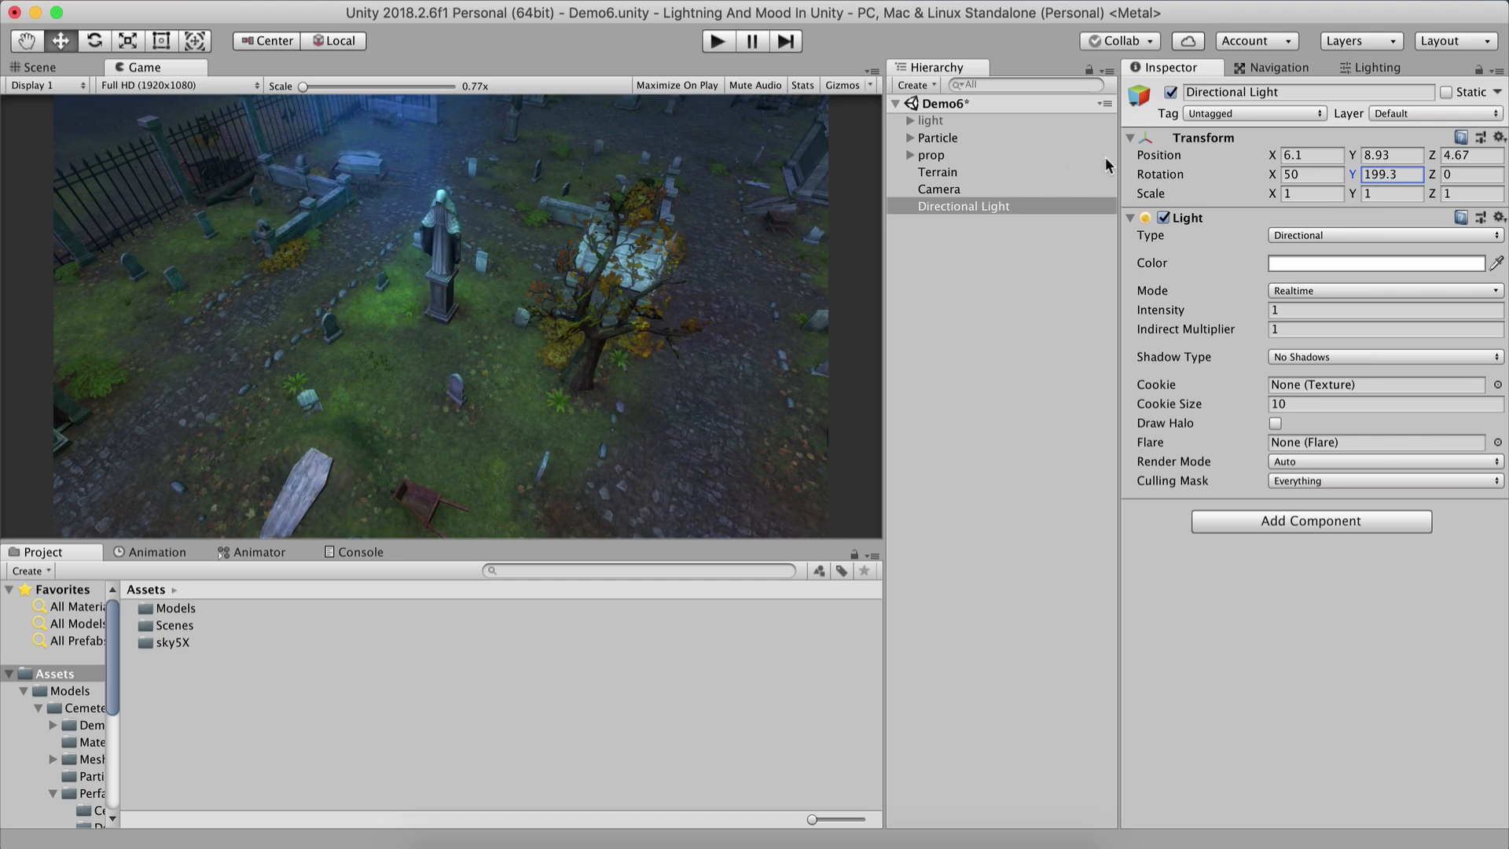
pyautogui.click(1292, 359)
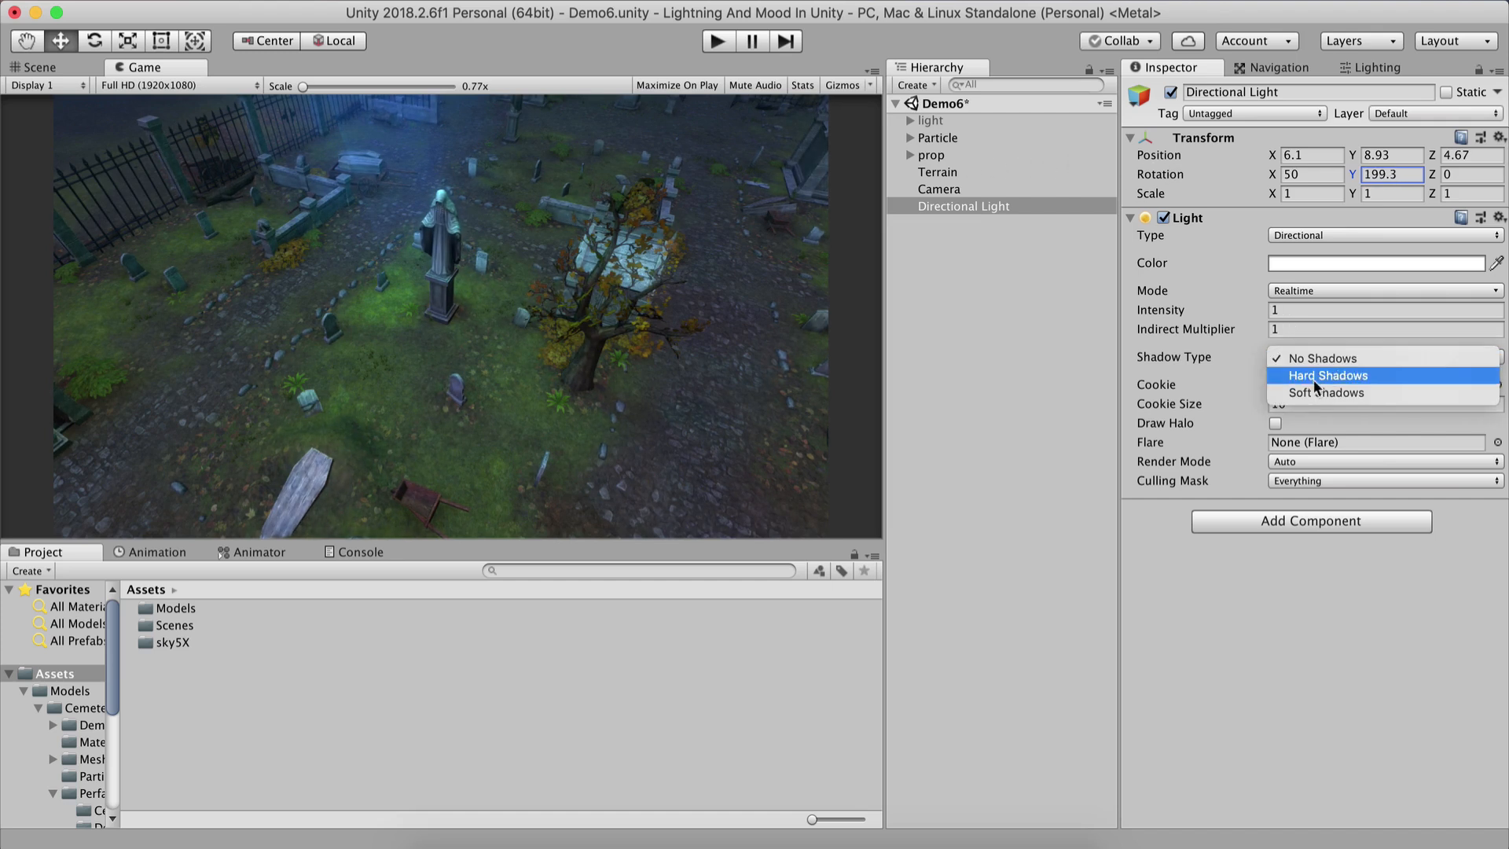
pyautogui.click(1326, 393)
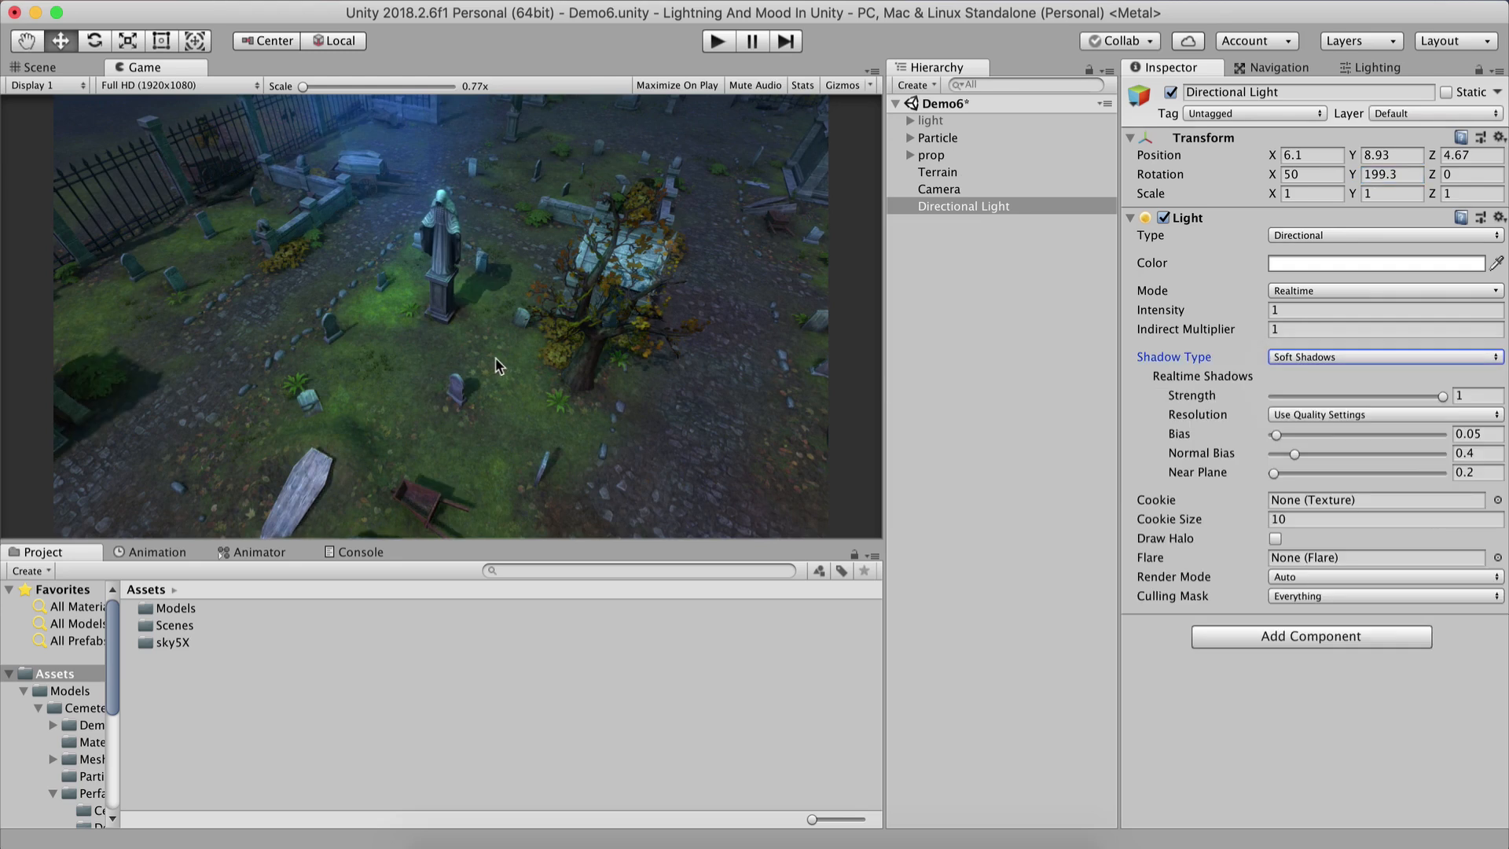
# Preview the shadows by rotating the light around Y in the zoomed Game view, then set Y rotation back to -30.
pyautogui.click(320, 85)
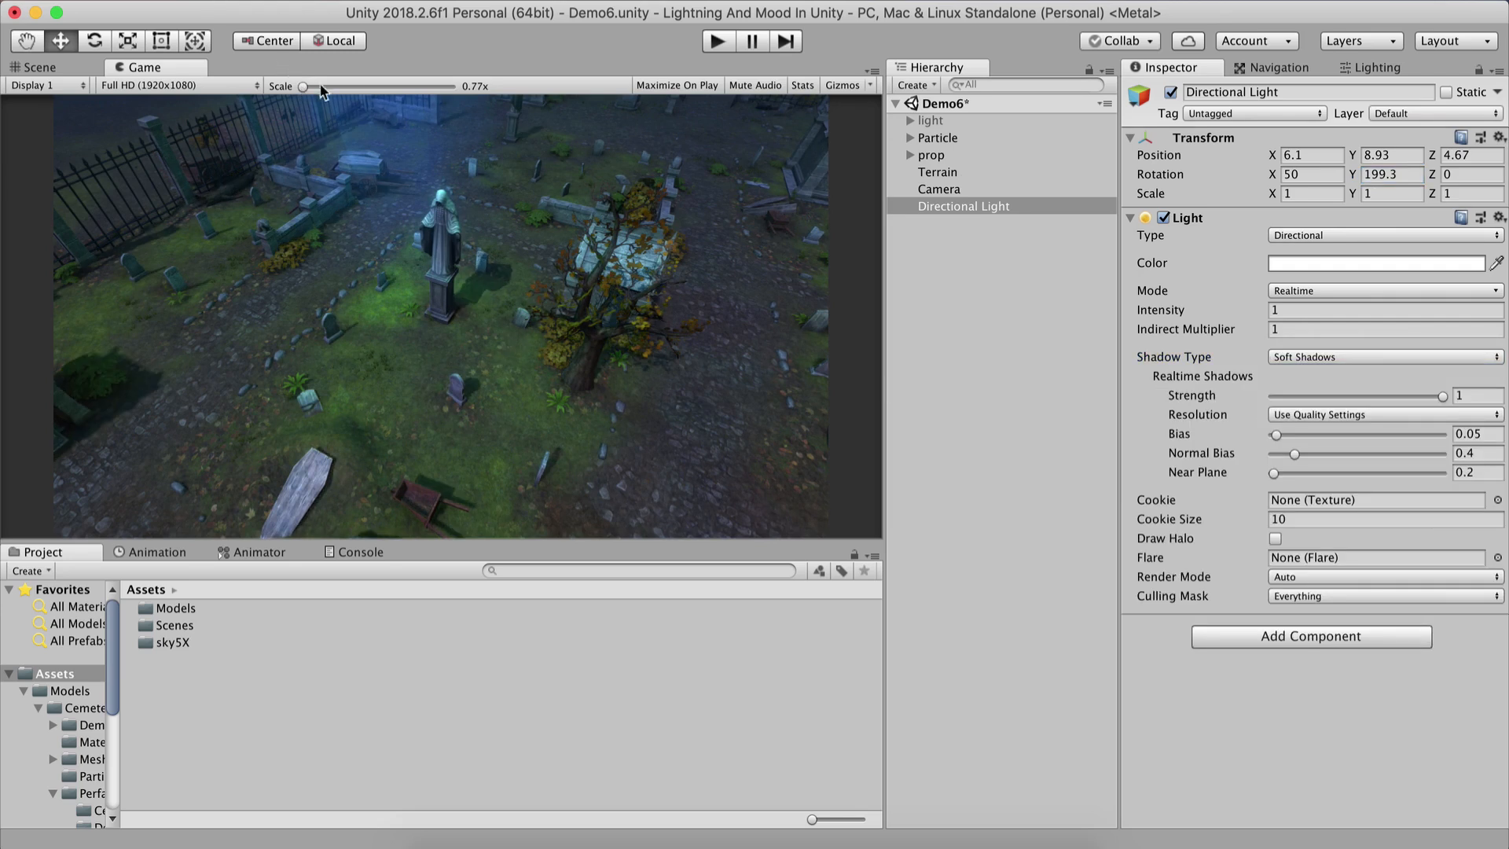
pyautogui.moveTo(320, 88); pyautogui.dragTo(344, 81)
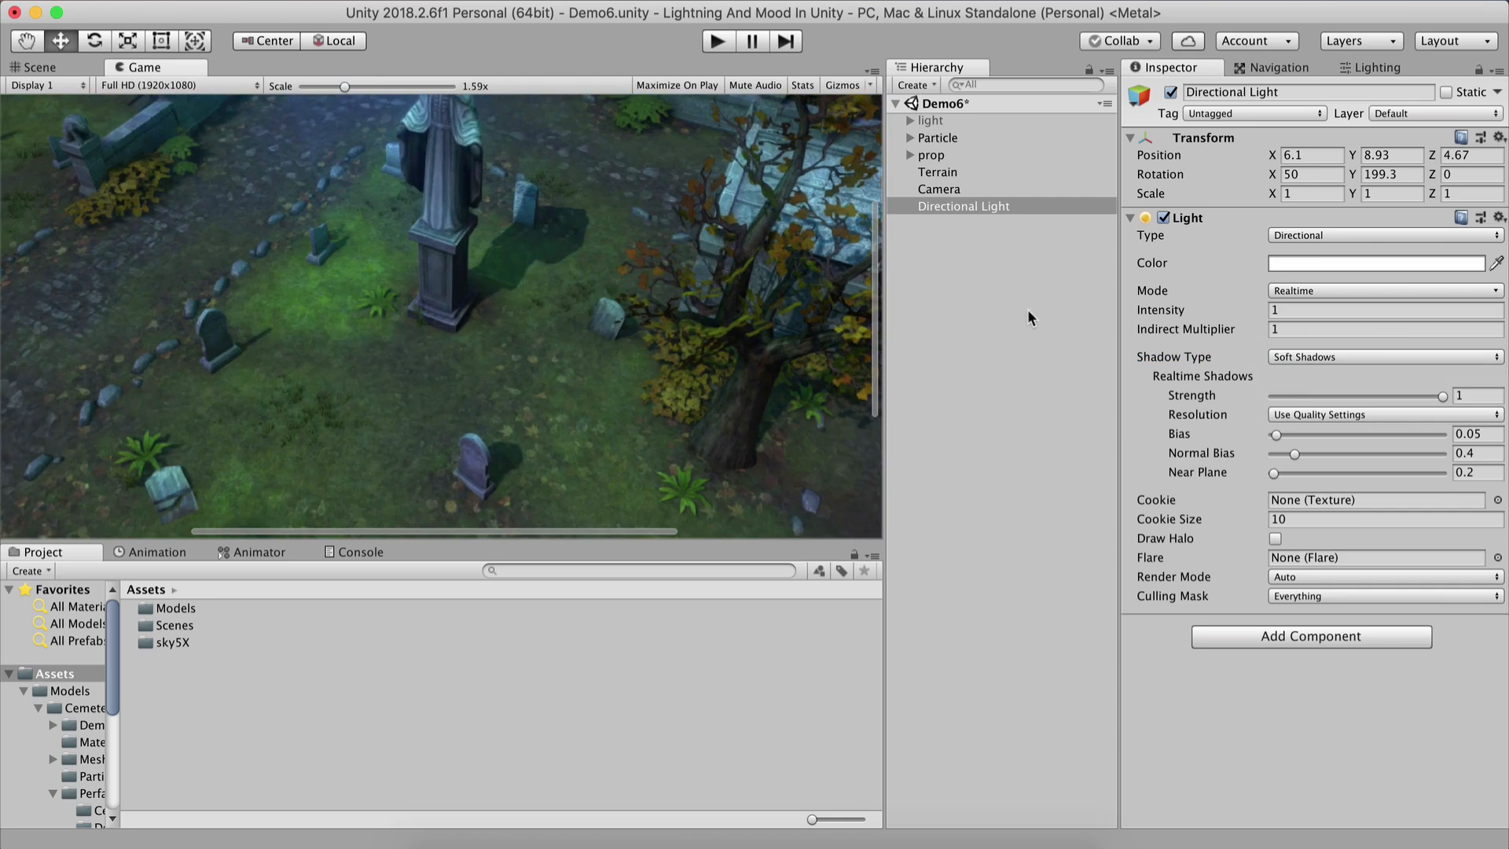
pyautogui.moveTo(1348, 176); pyautogui.dragTo(1505, 183)
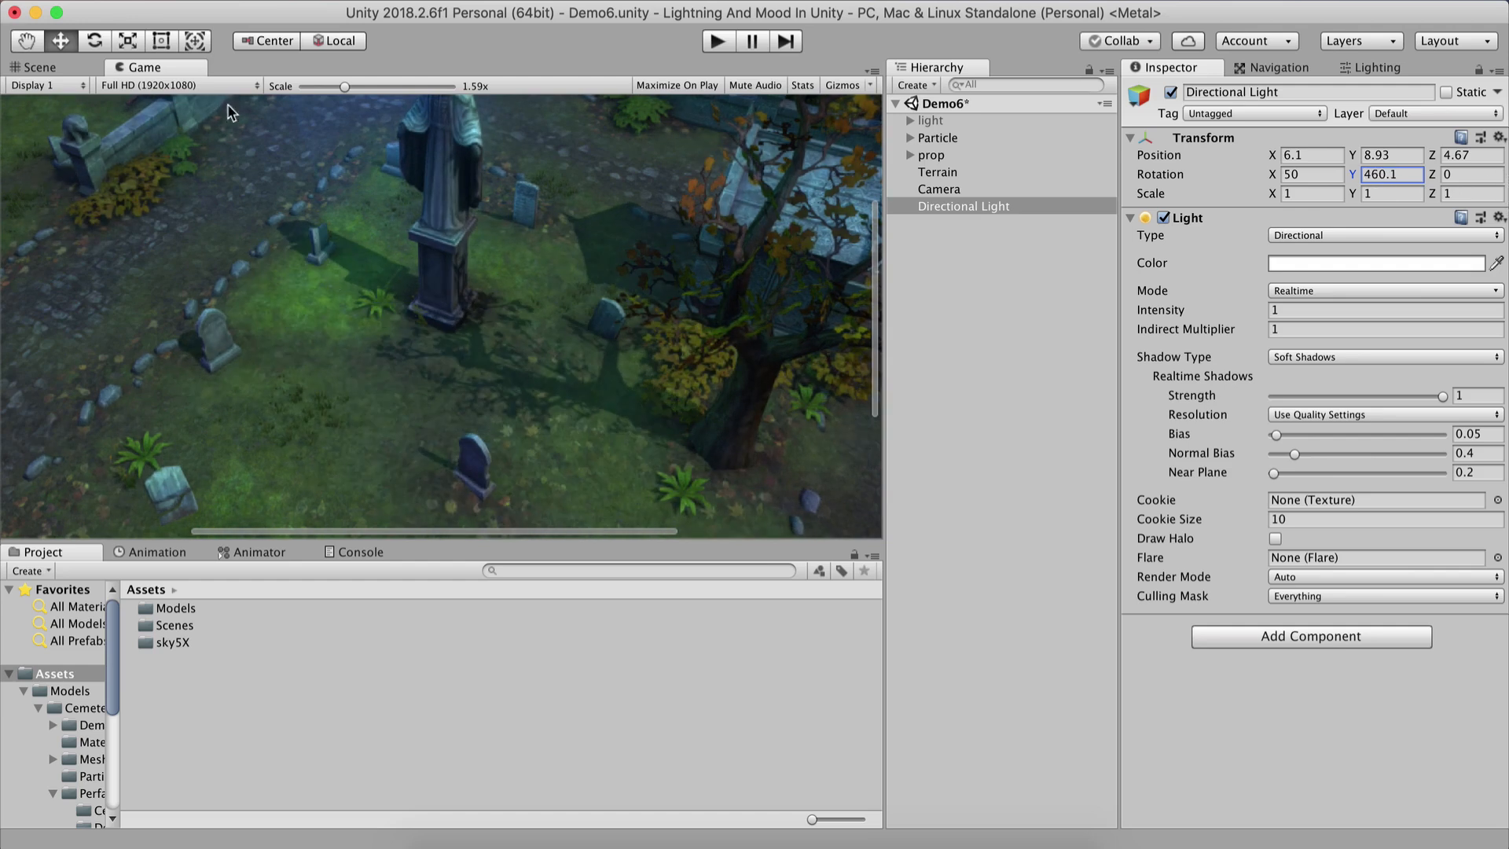
pyautogui.moveTo(343, 87); pyautogui.dragTo(238, 84)
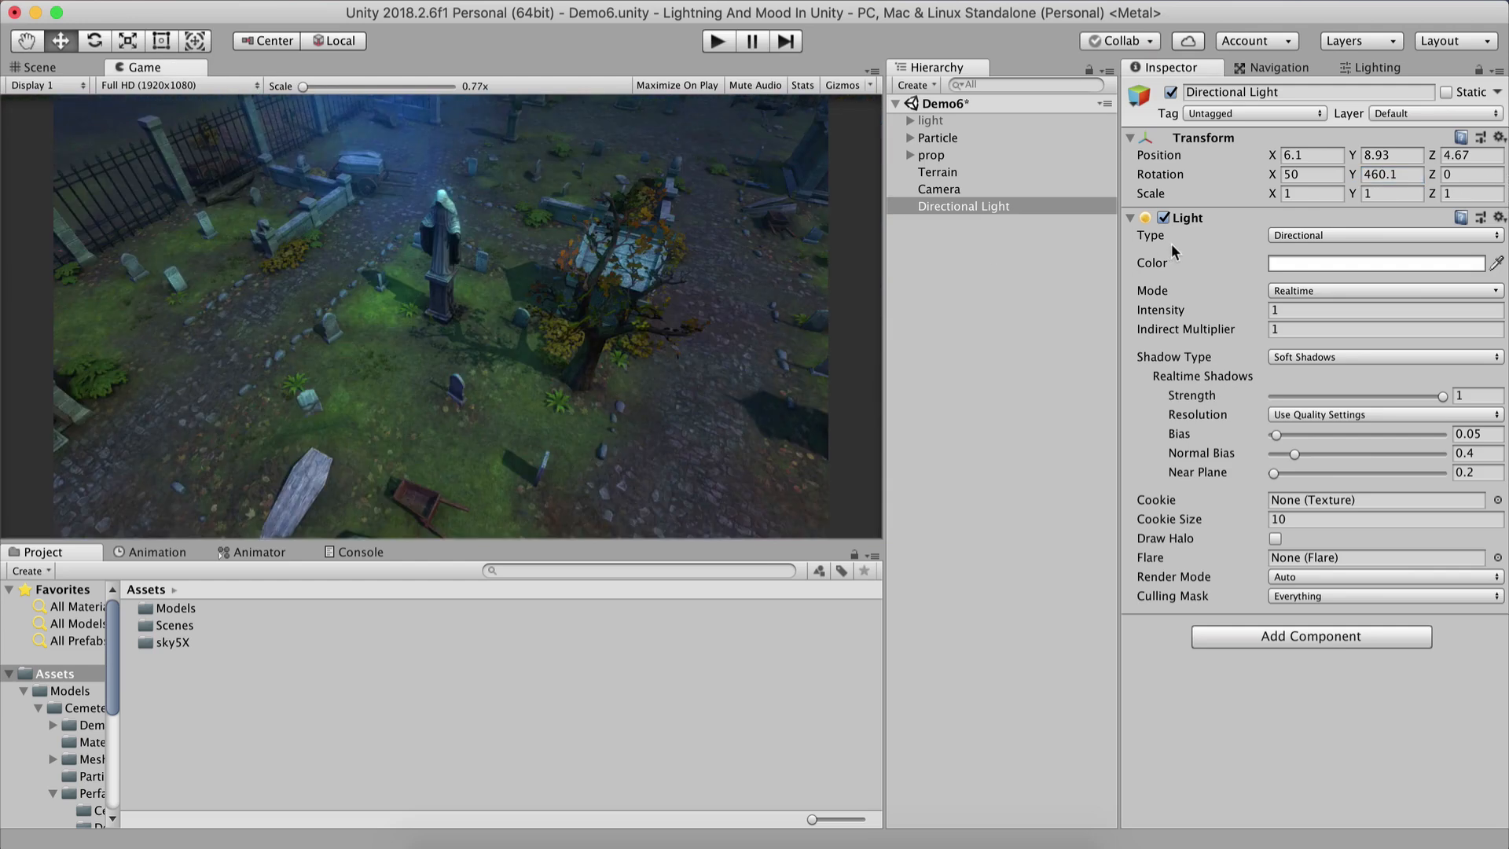
pyautogui.click(1381, 171)
pyautogui.write('-30')
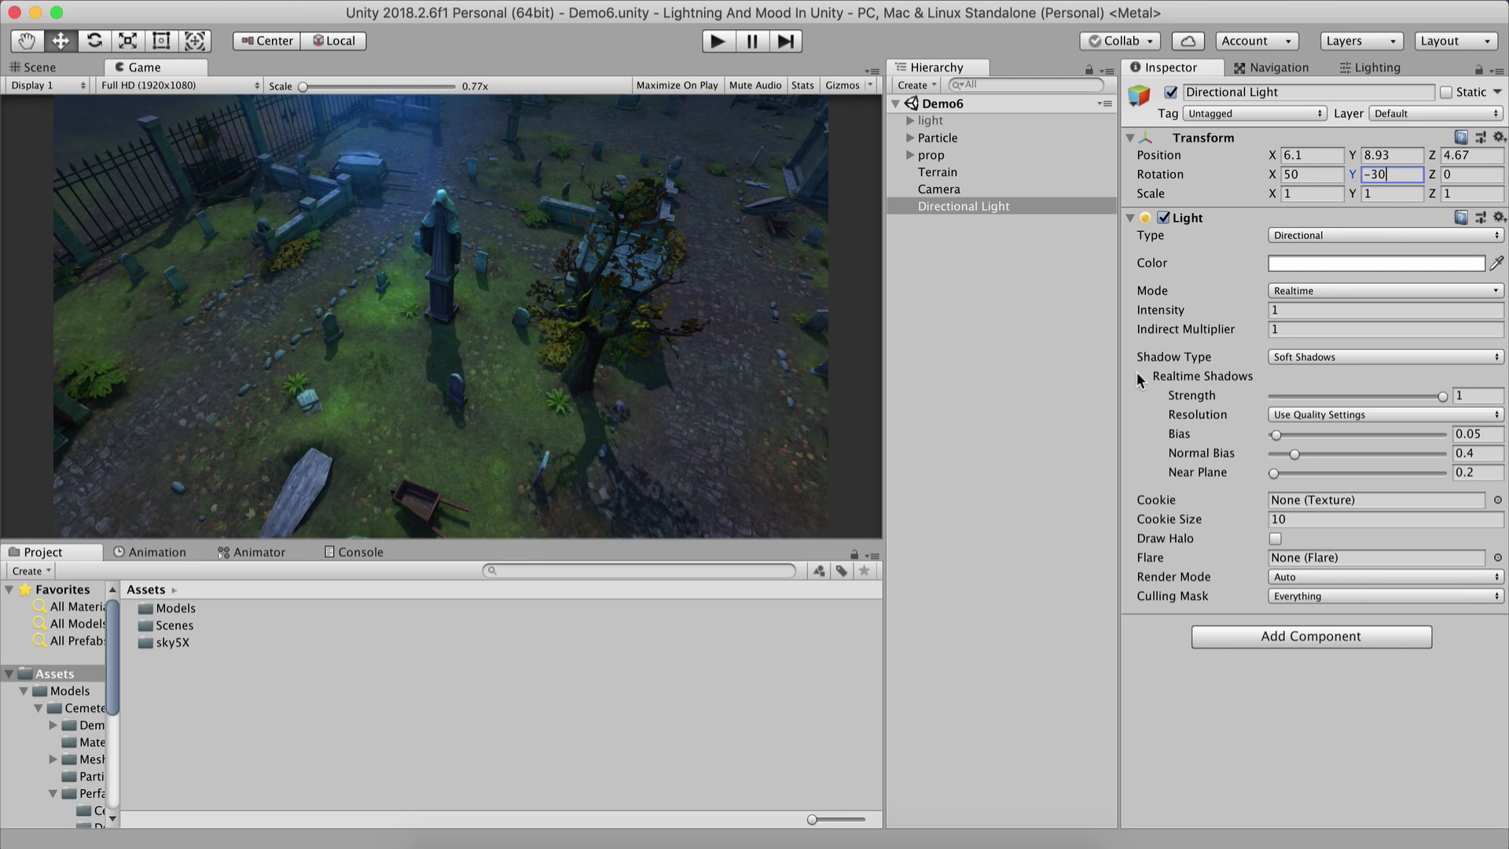
# Try a red color for the Directional Light.
pyautogui.click(1282, 264)
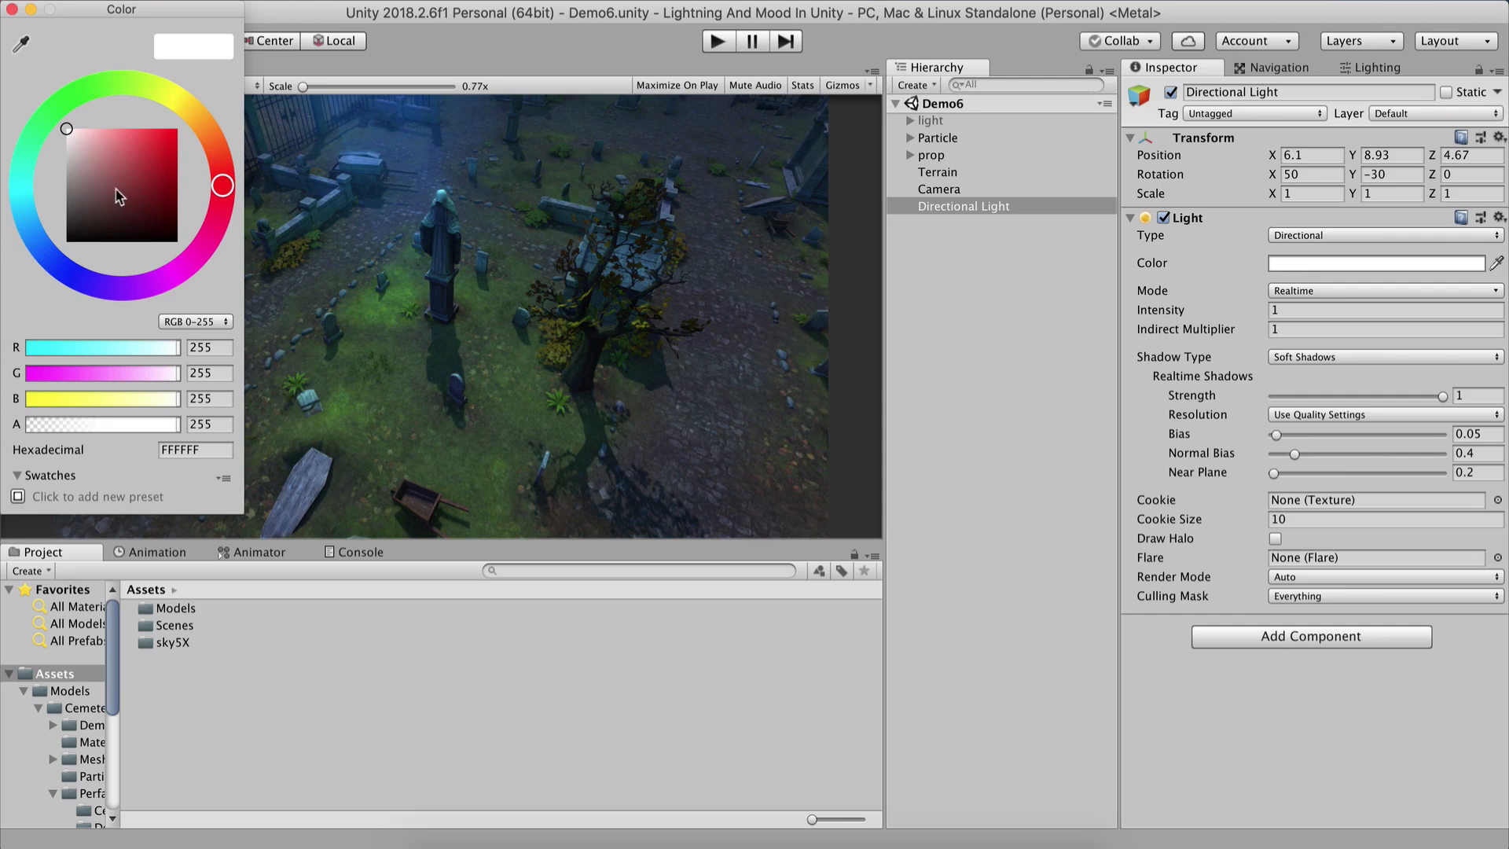
pyautogui.moveTo(70, 143)
pyautogui.mouseDown()
pyautogui.moveTo(306, 128)
pyautogui.moveTo(218, 136)
pyautogui.mouseUp()
pyautogui.click(12, 9)
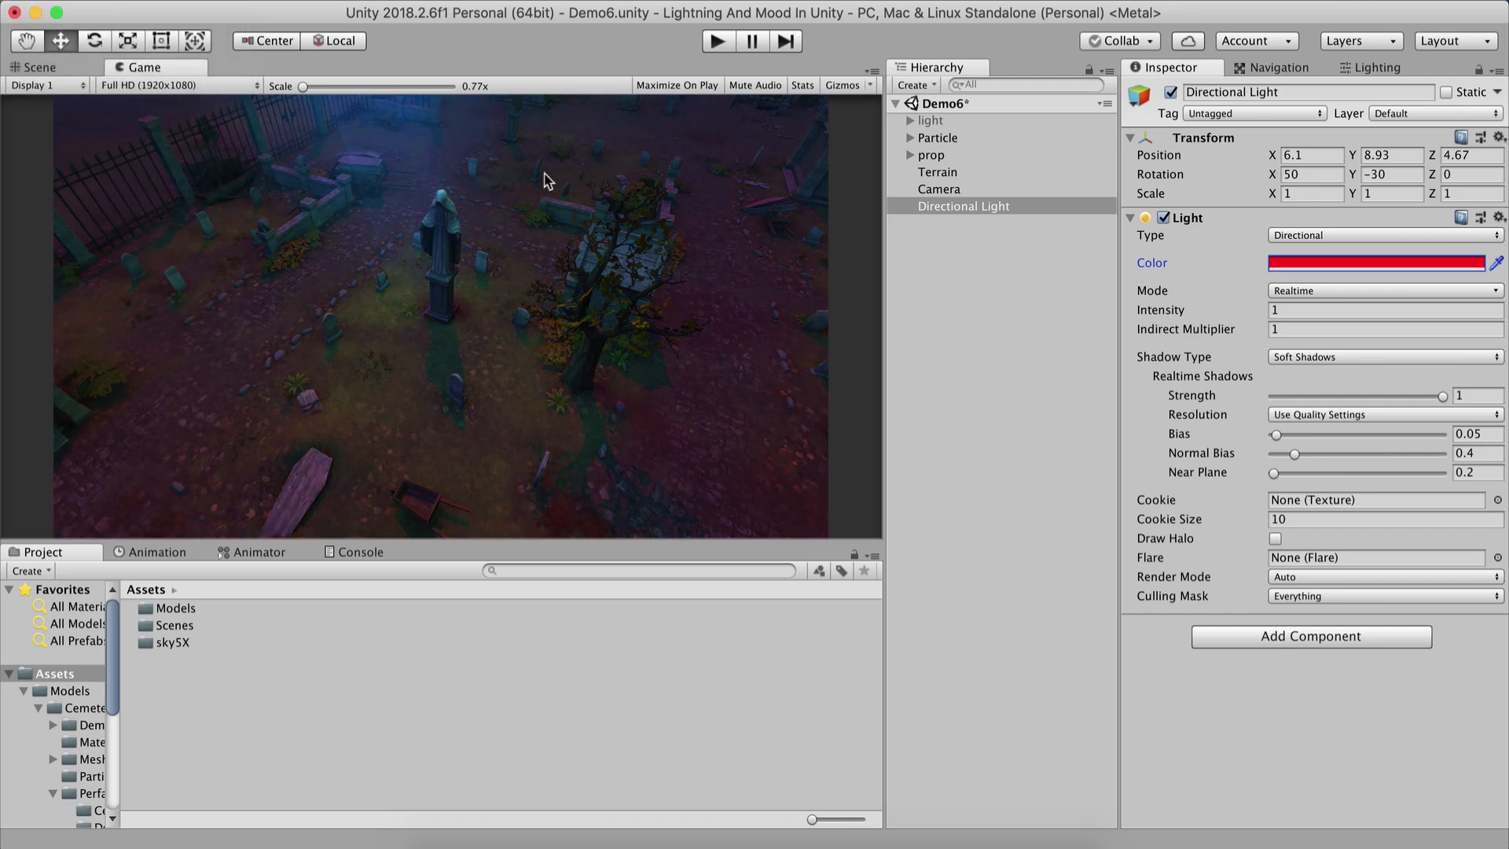
pyautogui.moveTo(304, 86)
pyautogui.mouseDown()
pyautogui.moveTo(318, 87)
pyautogui.moveTo(285, 73)
pyautogui.mouseUp()
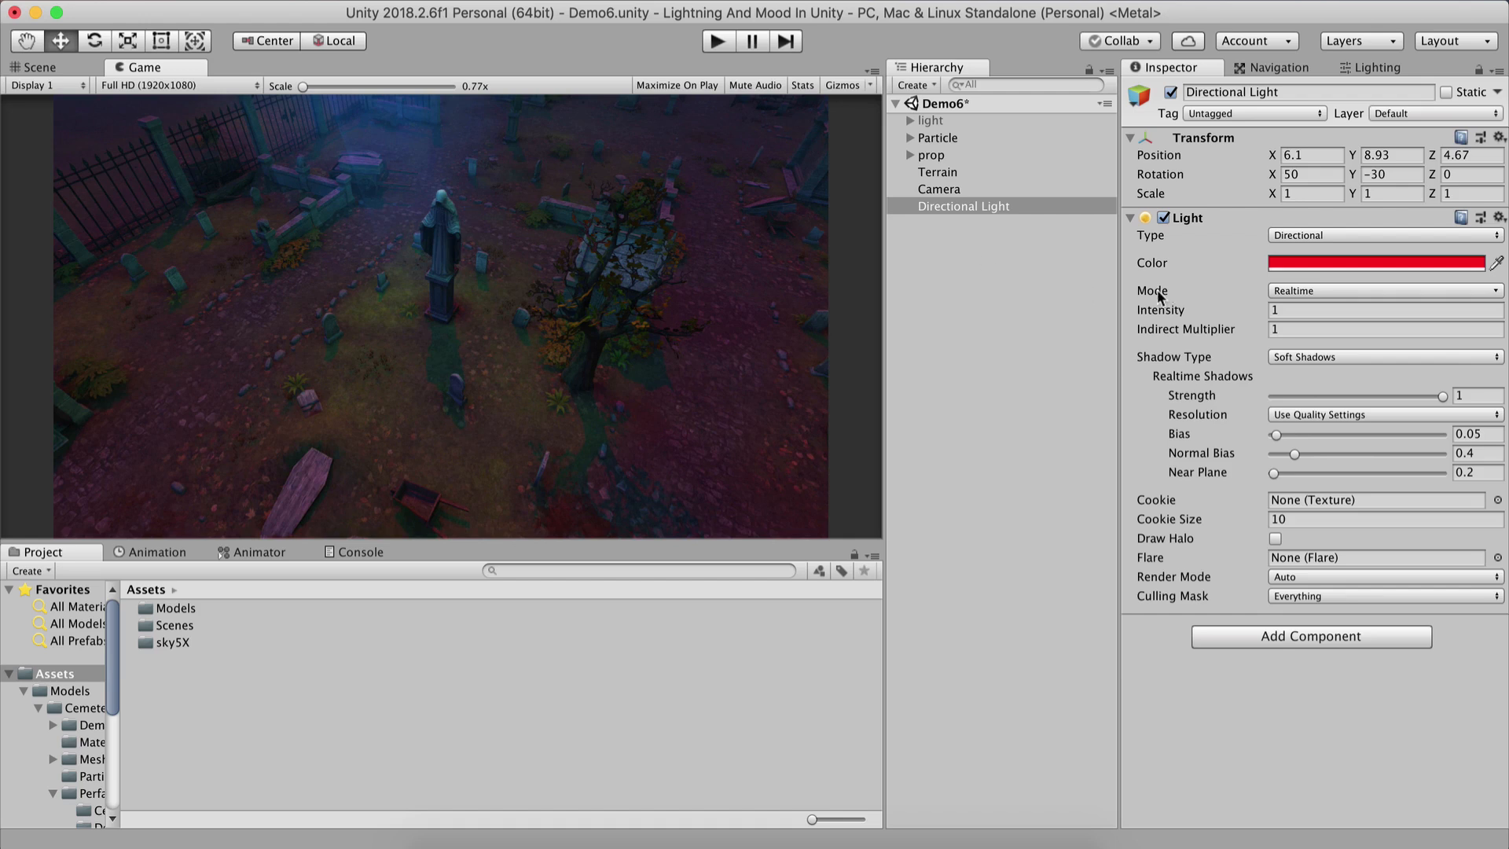
# Set the Directional Light's color to a warm yellow.
pyautogui.click(1301, 264)
pyautogui.moveTo(205, 130)
pyautogui.mouseDown()
pyautogui.moveTo(178, 102)
pyautogui.moveTo(172, 162)
pyautogui.moveTo(136, 143)
pyautogui.mouseUp()
pyautogui.click(1026, 330)
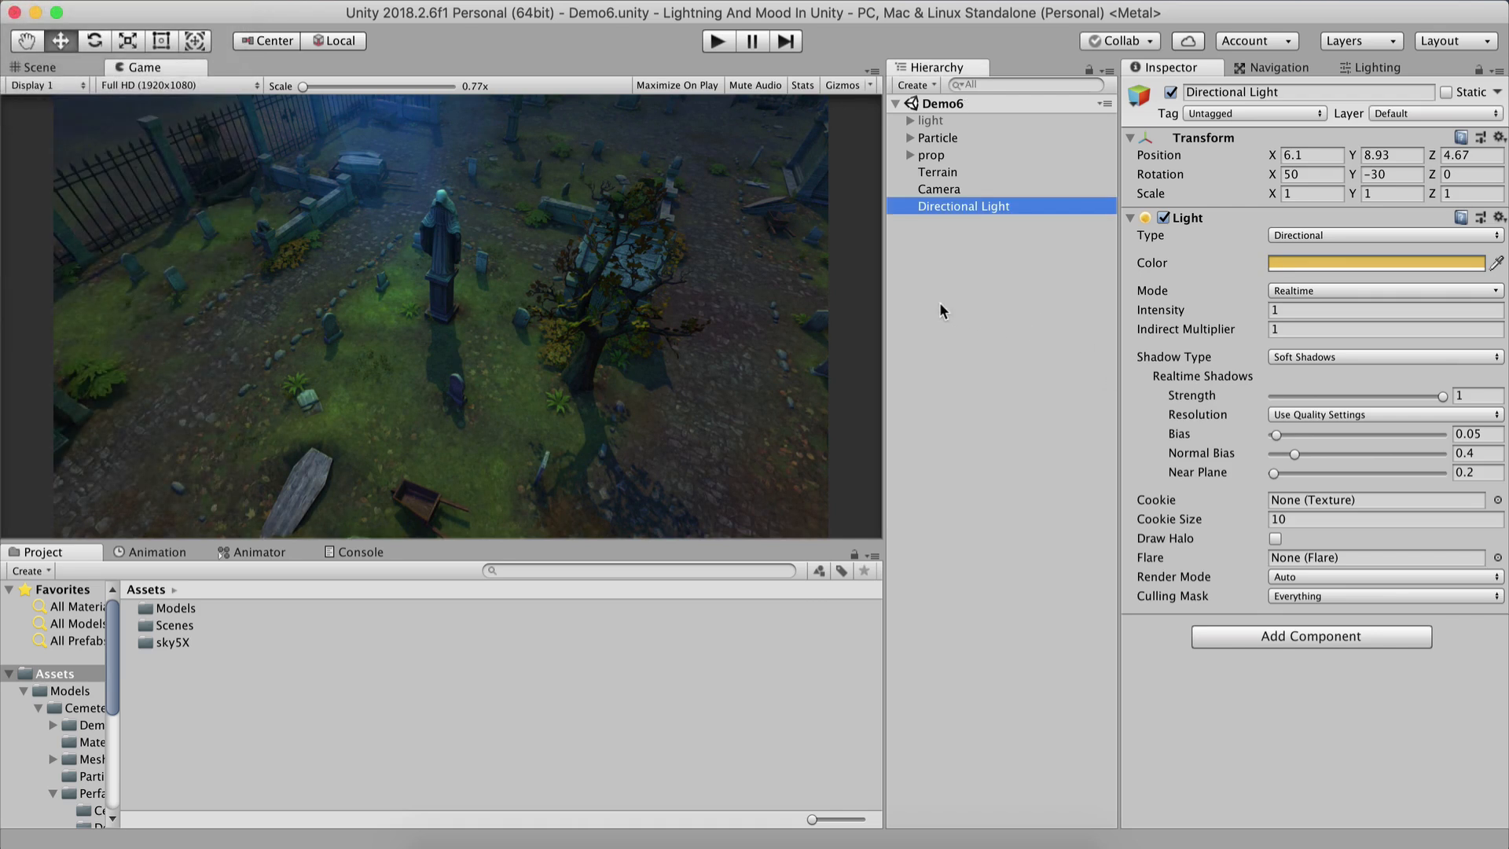
# Try switching the light's Mode to Baked and back to Realtime.
pyautogui.click(1298, 291)
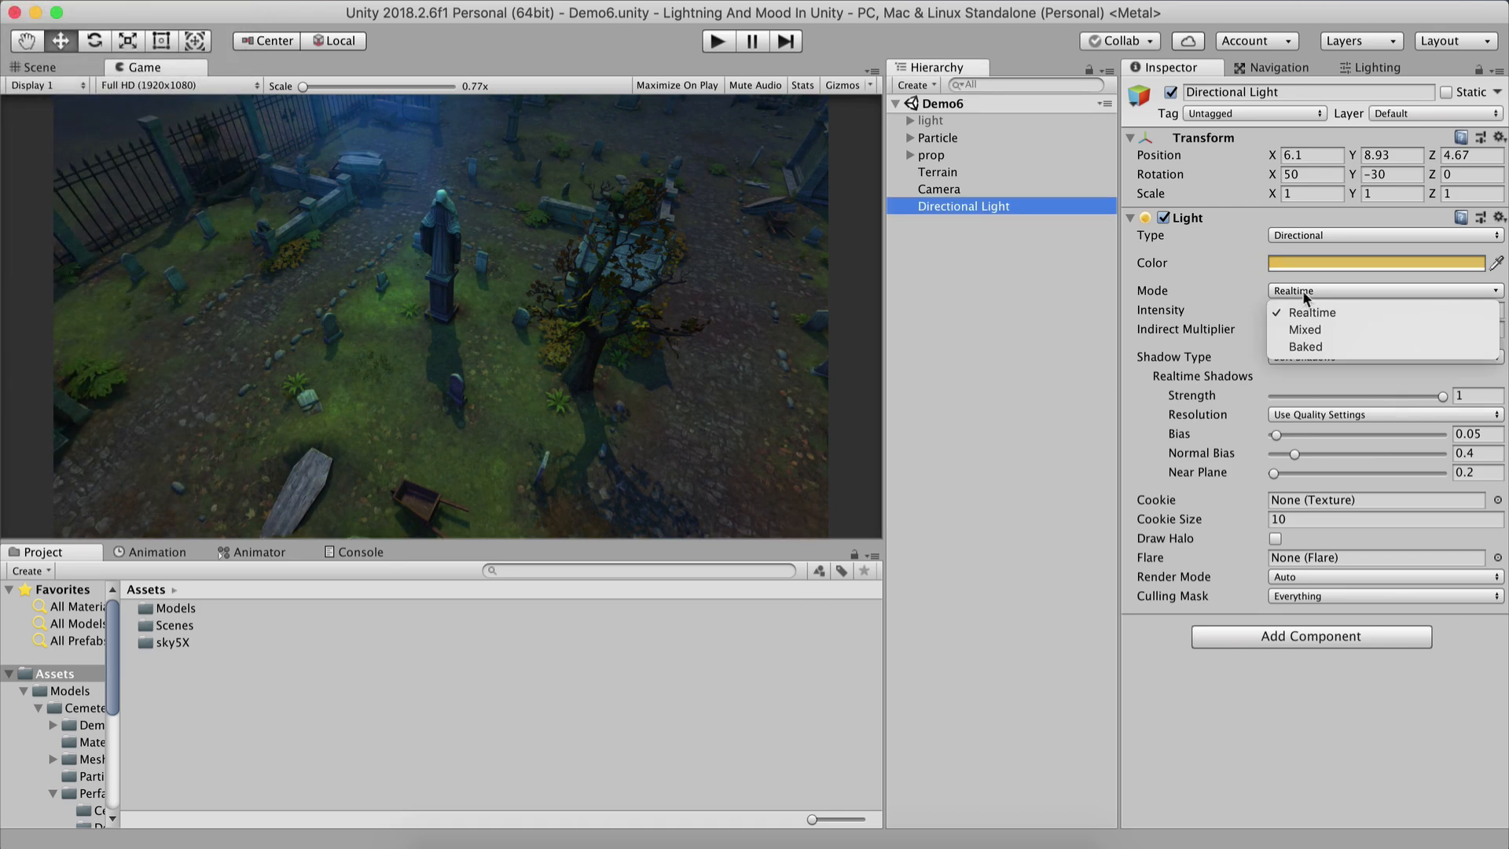
pyautogui.click(1305, 346)
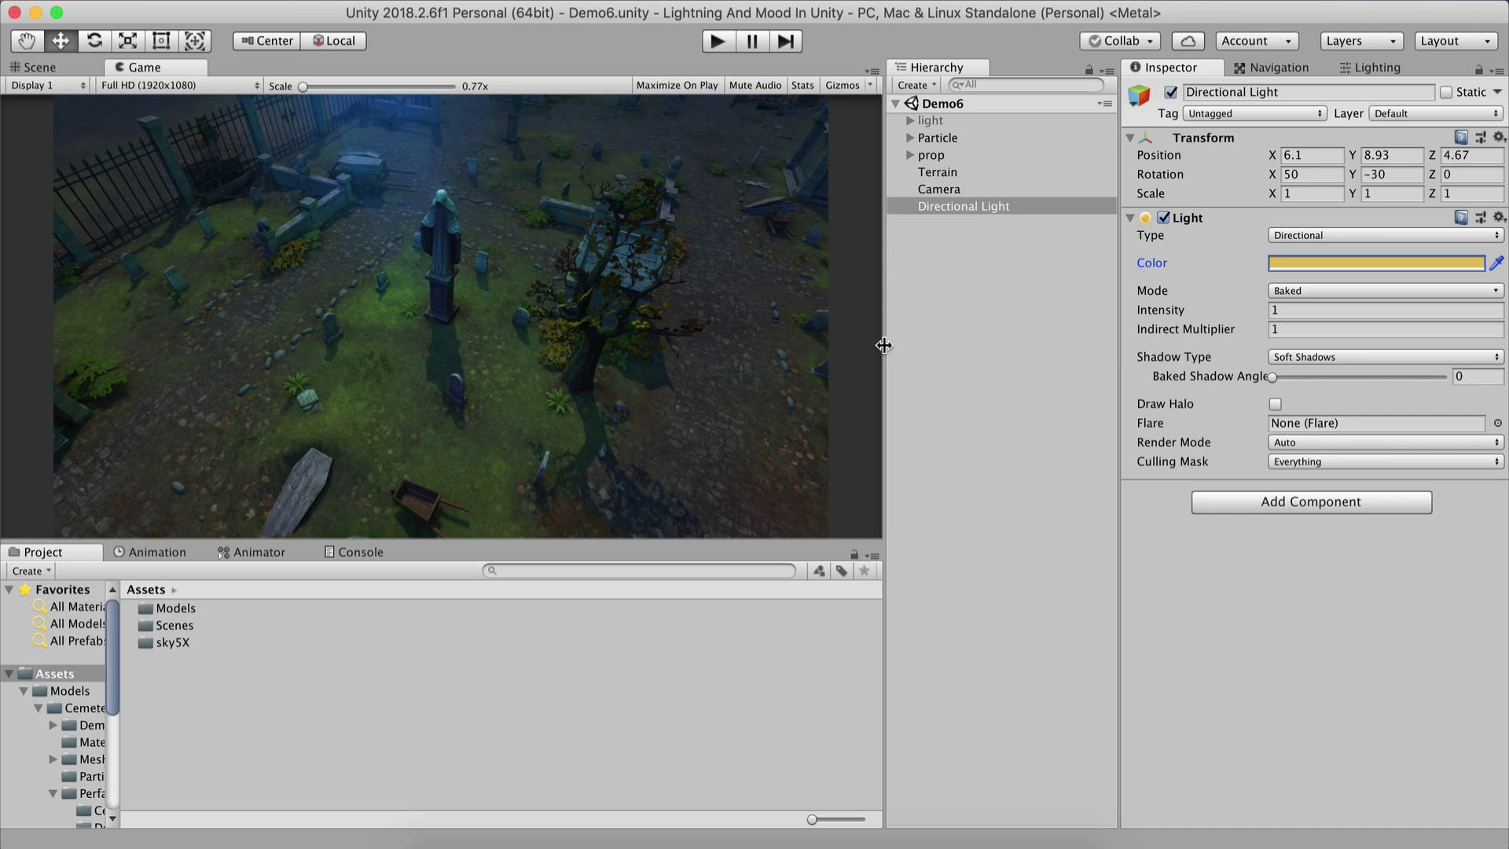
pyautogui.click(1289, 291)
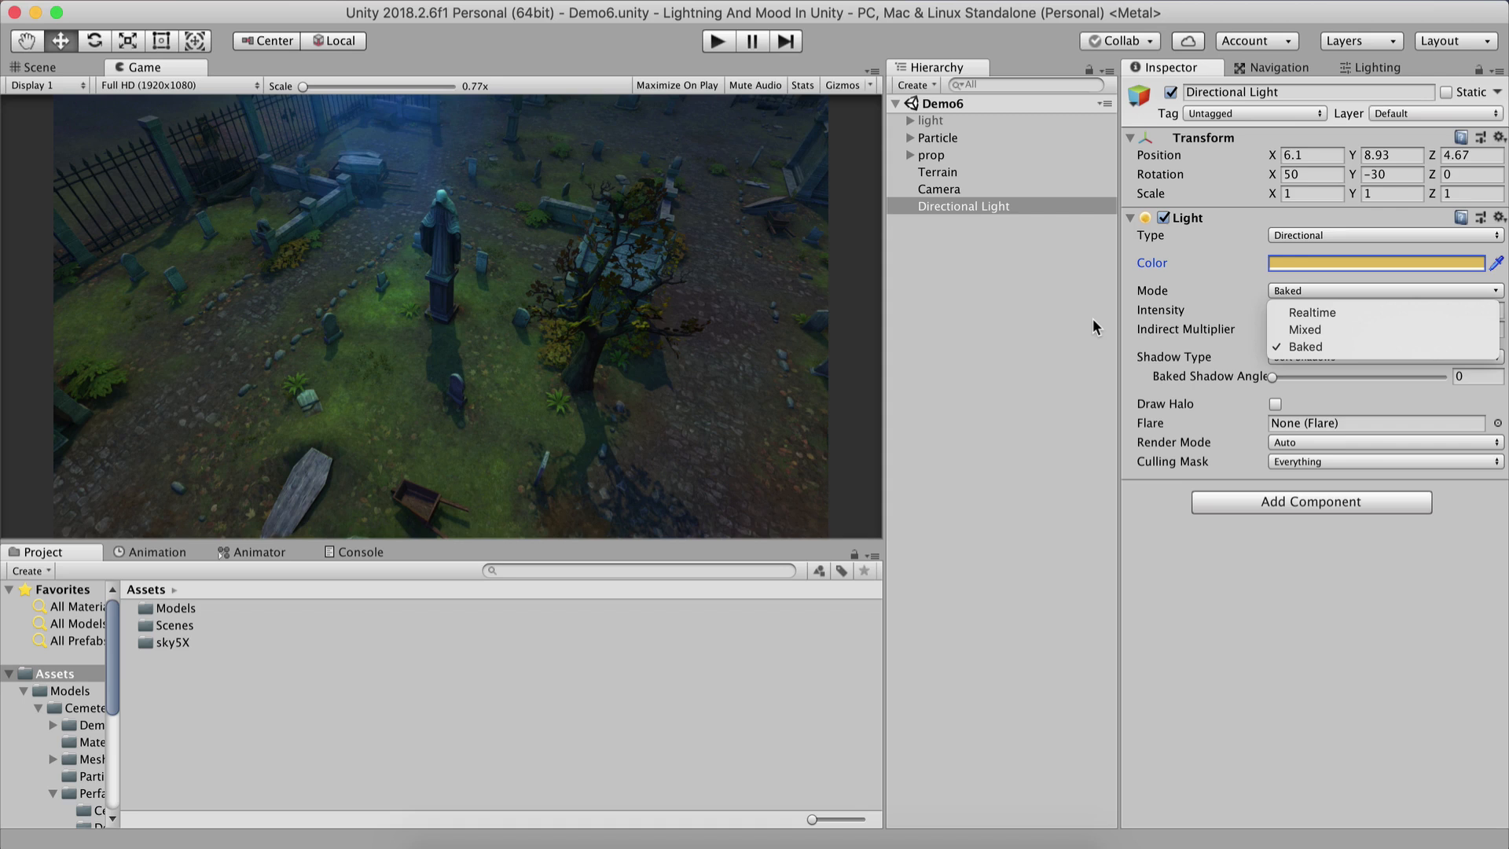
pyautogui.click(1325, 313)
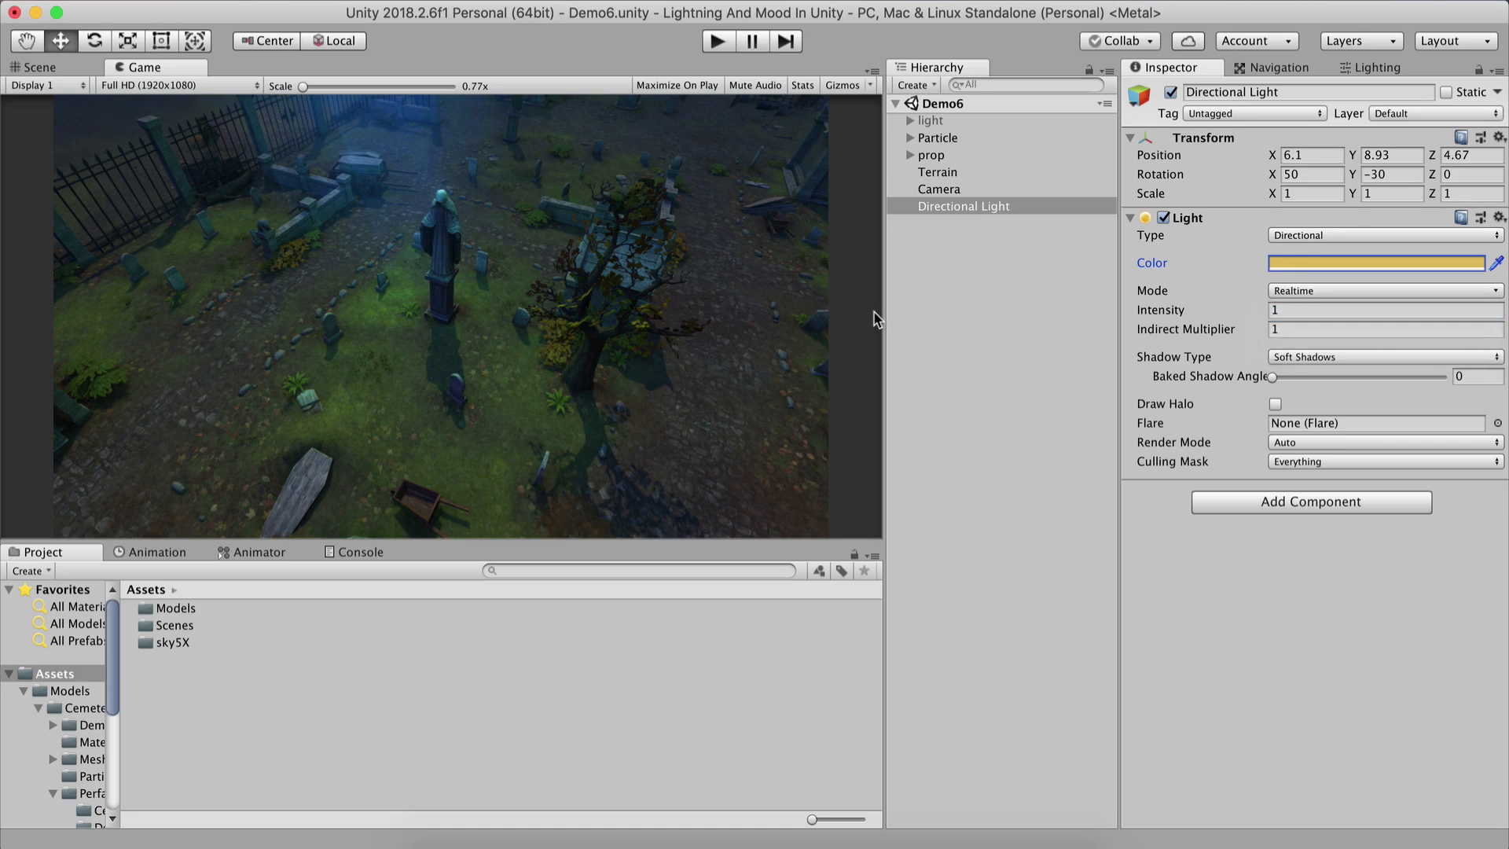
# Save the scene and open the Lighting Settings window.
pyautogui.press('super+s')
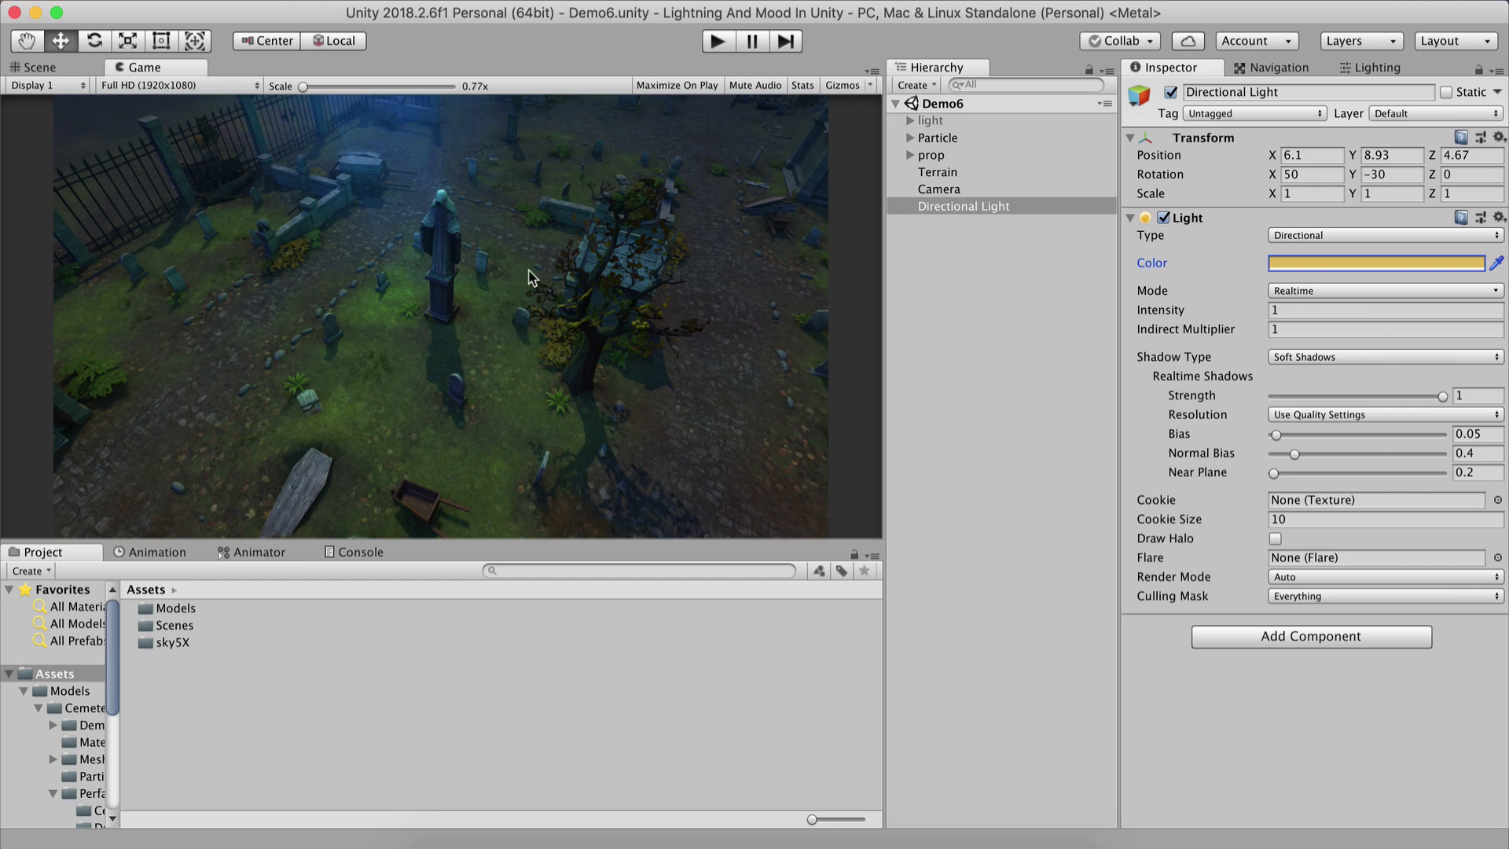
pyautogui.click(487, 1)
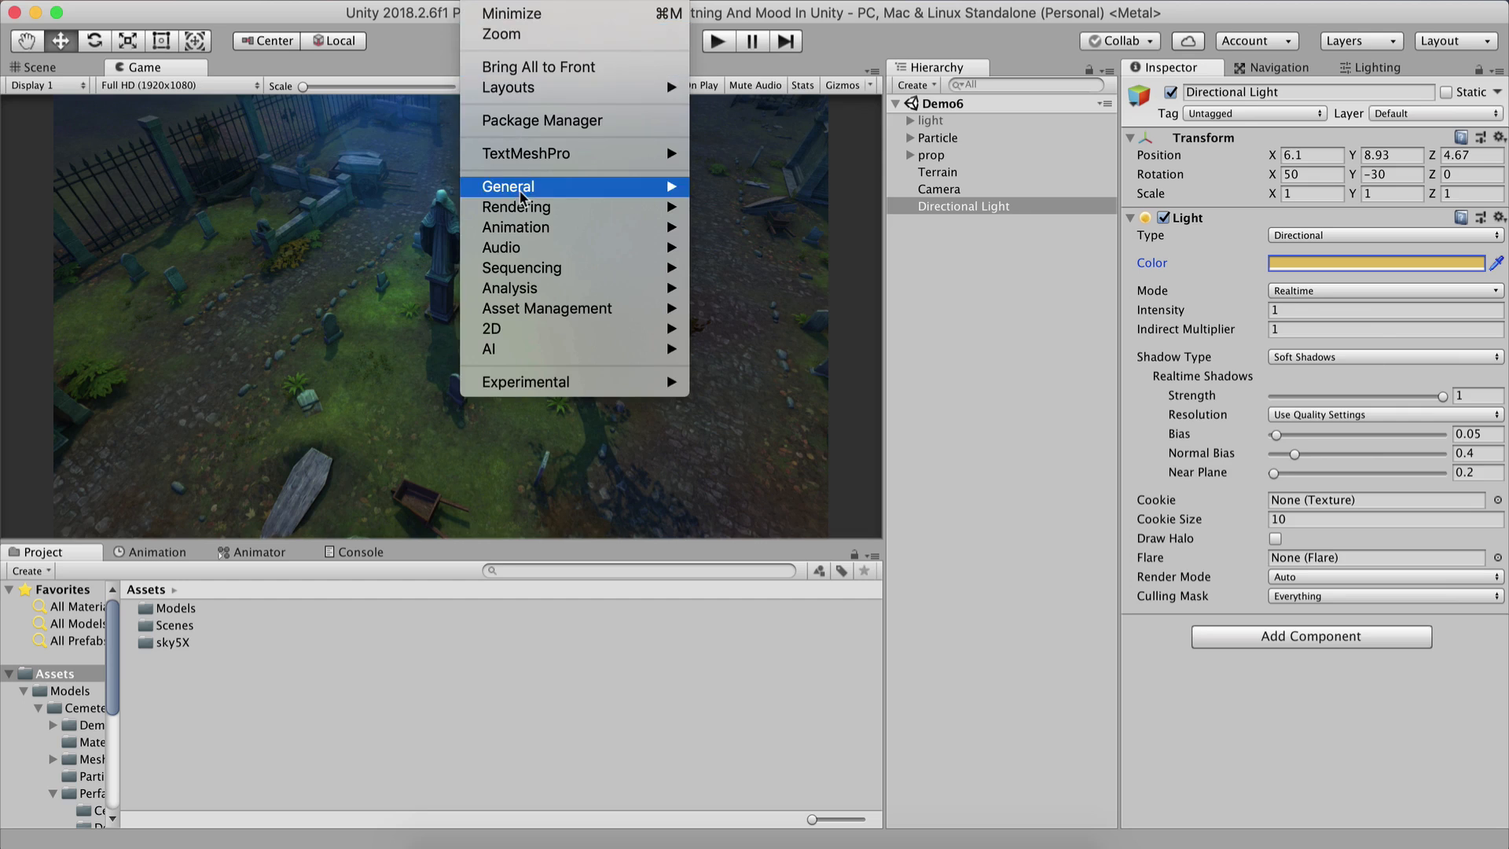
pyautogui.moveTo(518, 207)
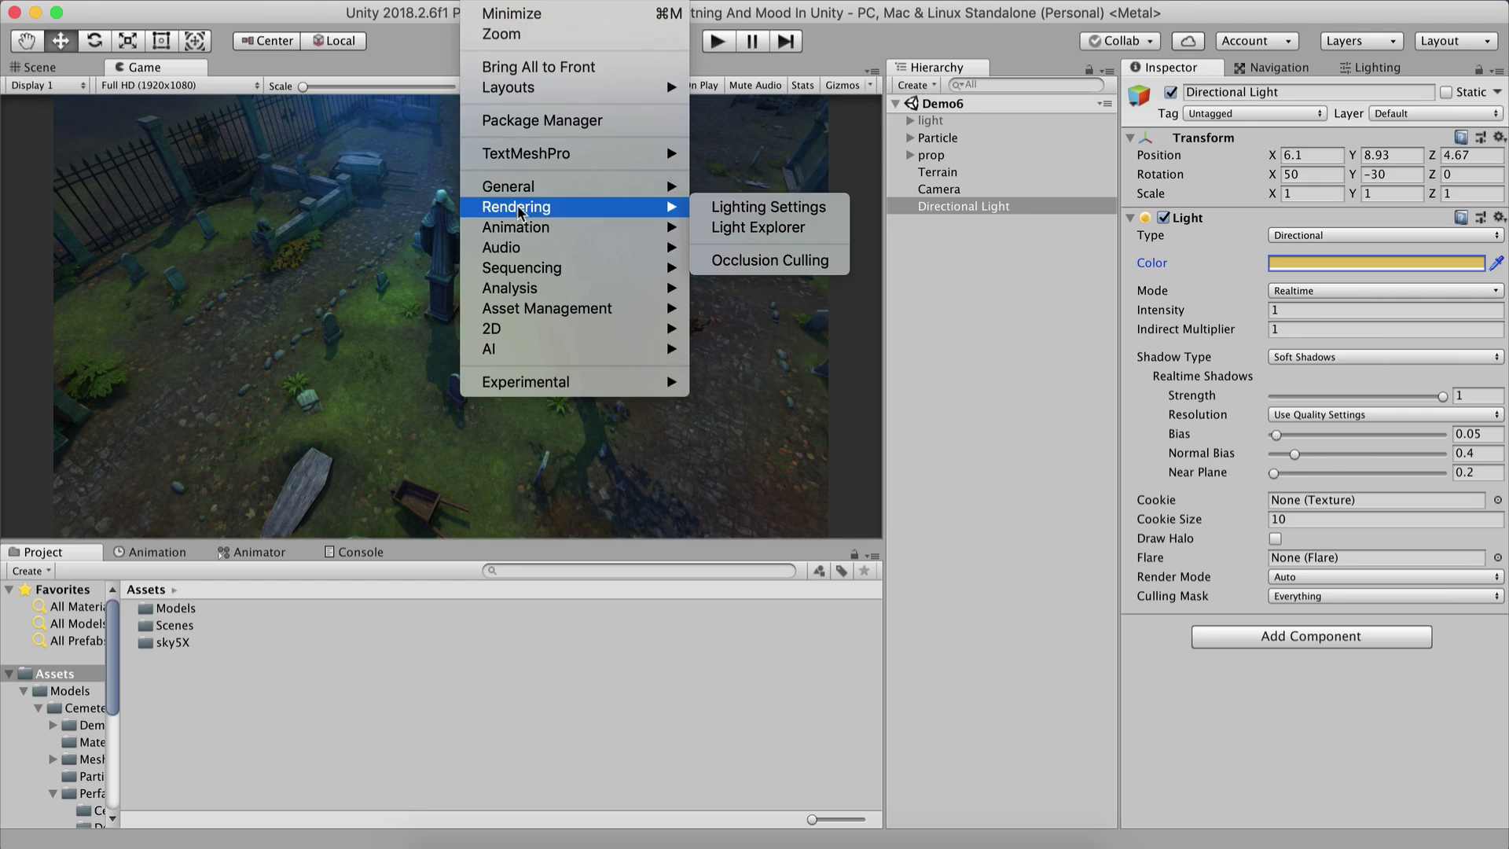
pyautogui.click(790, 215)
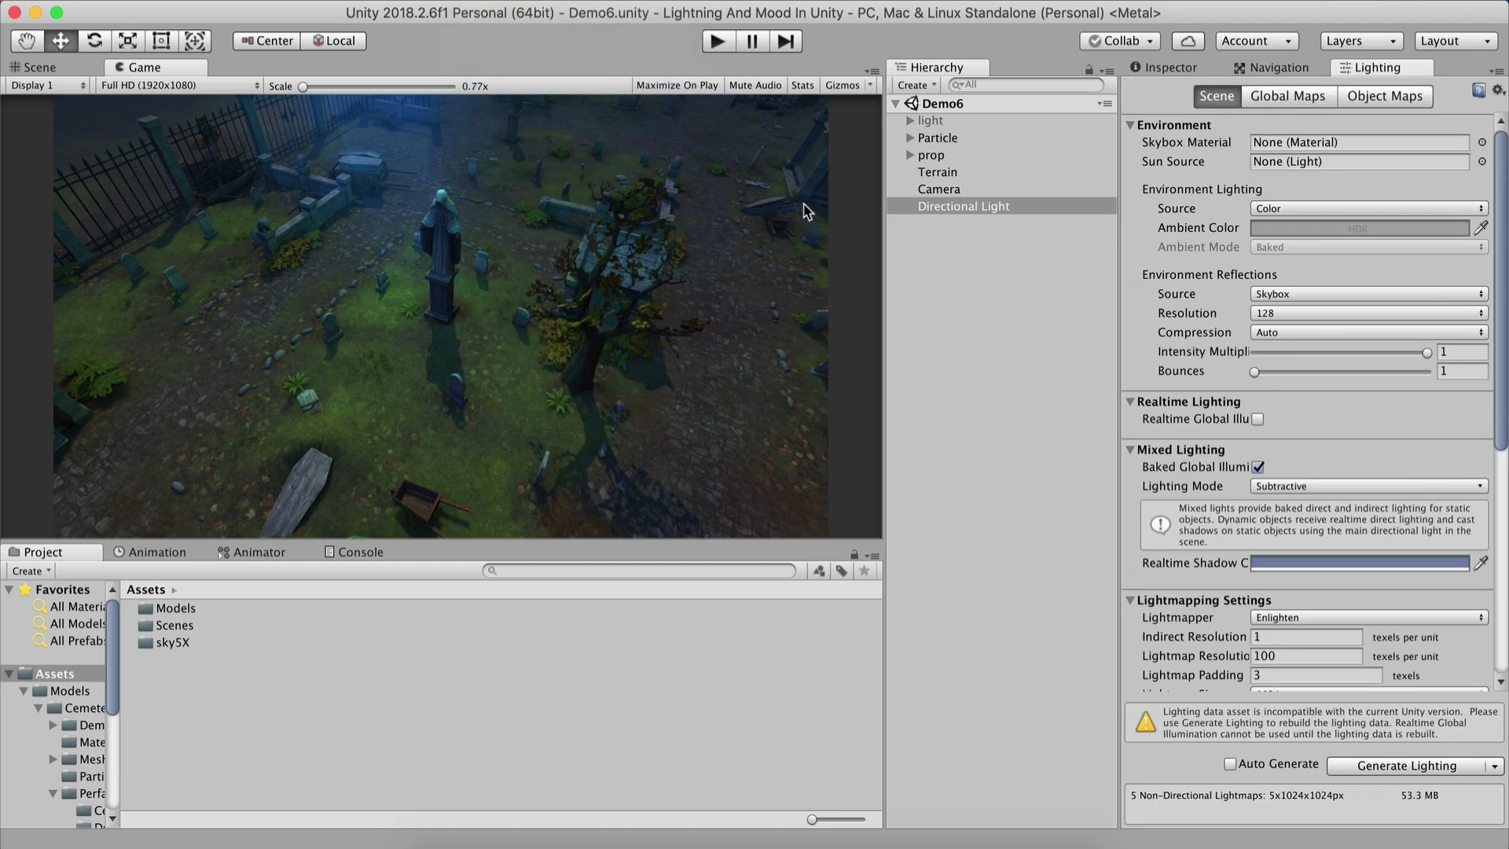
# Review the Lighting window's scene settings, then return to the light's Inspector.
pyautogui.moveTo(1345, 72); pyautogui.dragTo(755, 410)
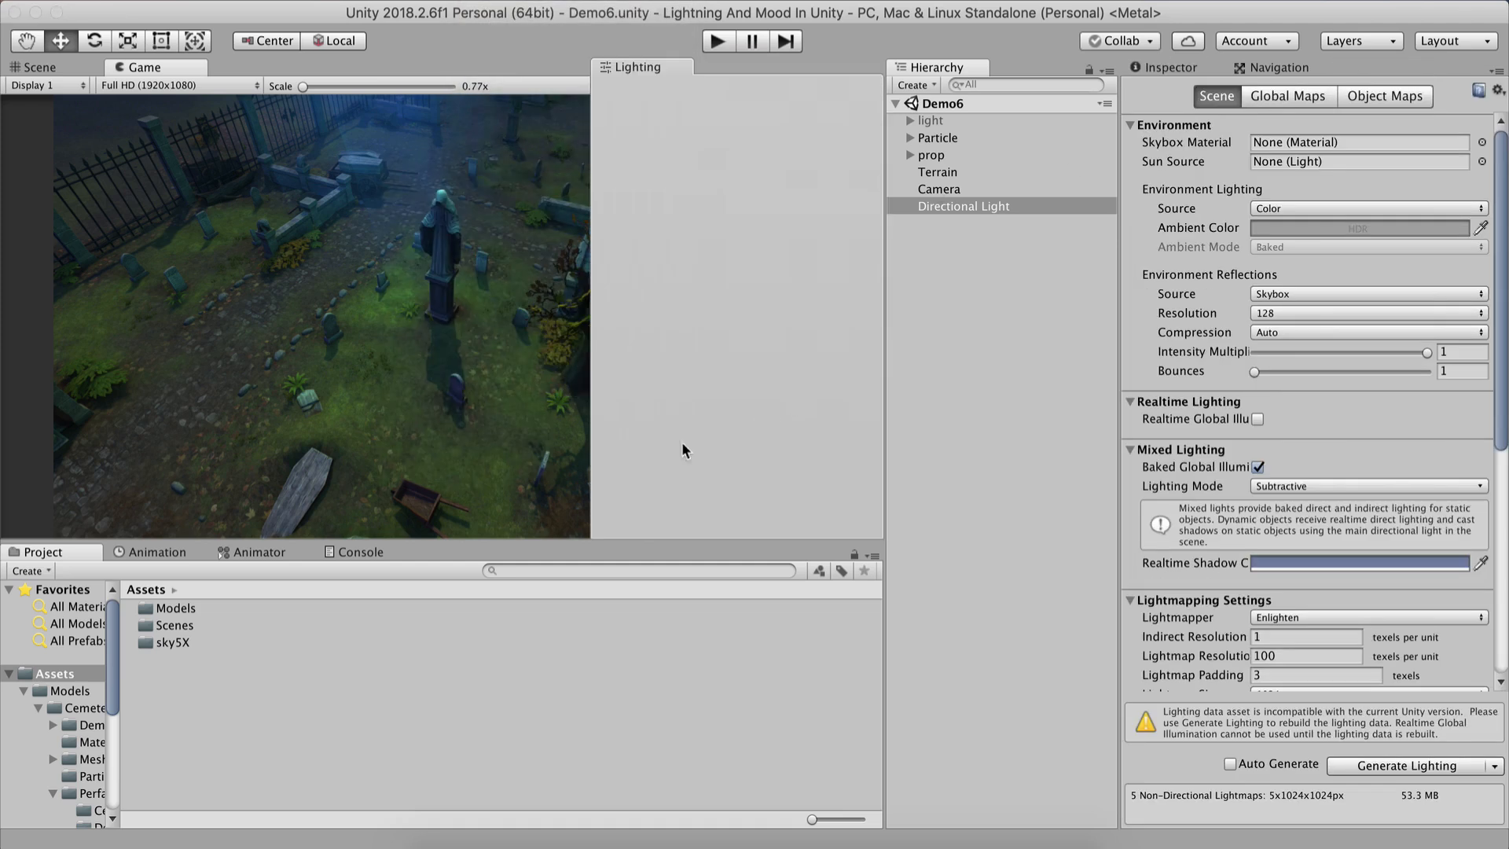
pyautogui.moveTo(682, 450); pyautogui.dragTo(481, 119)
pyautogui.moveTo(418, 27); pyautogui.dragTo(1345, 68)
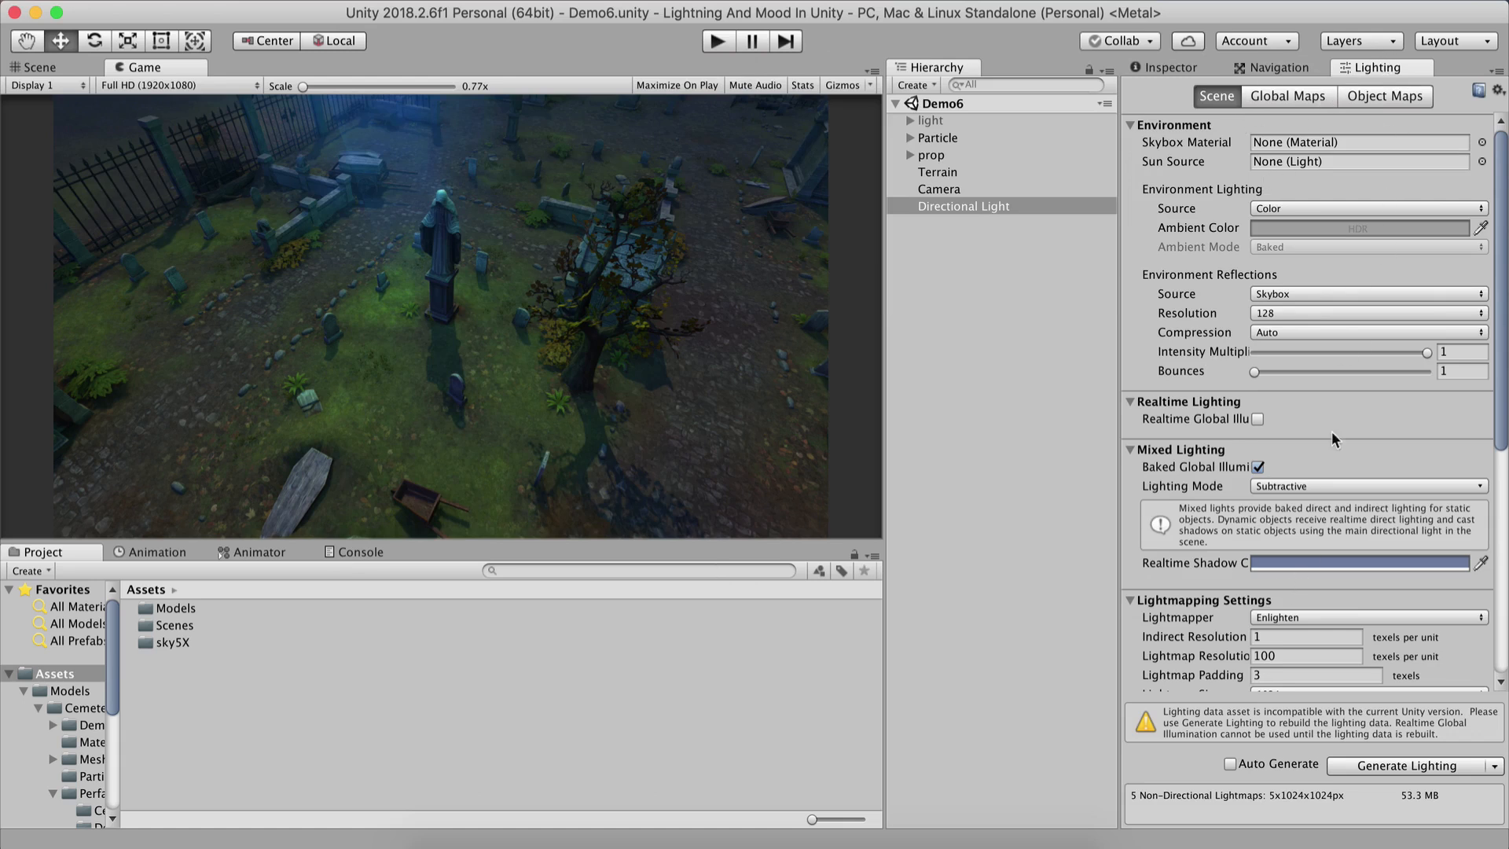
pyautogui.scroll(-3, 1331, 430)
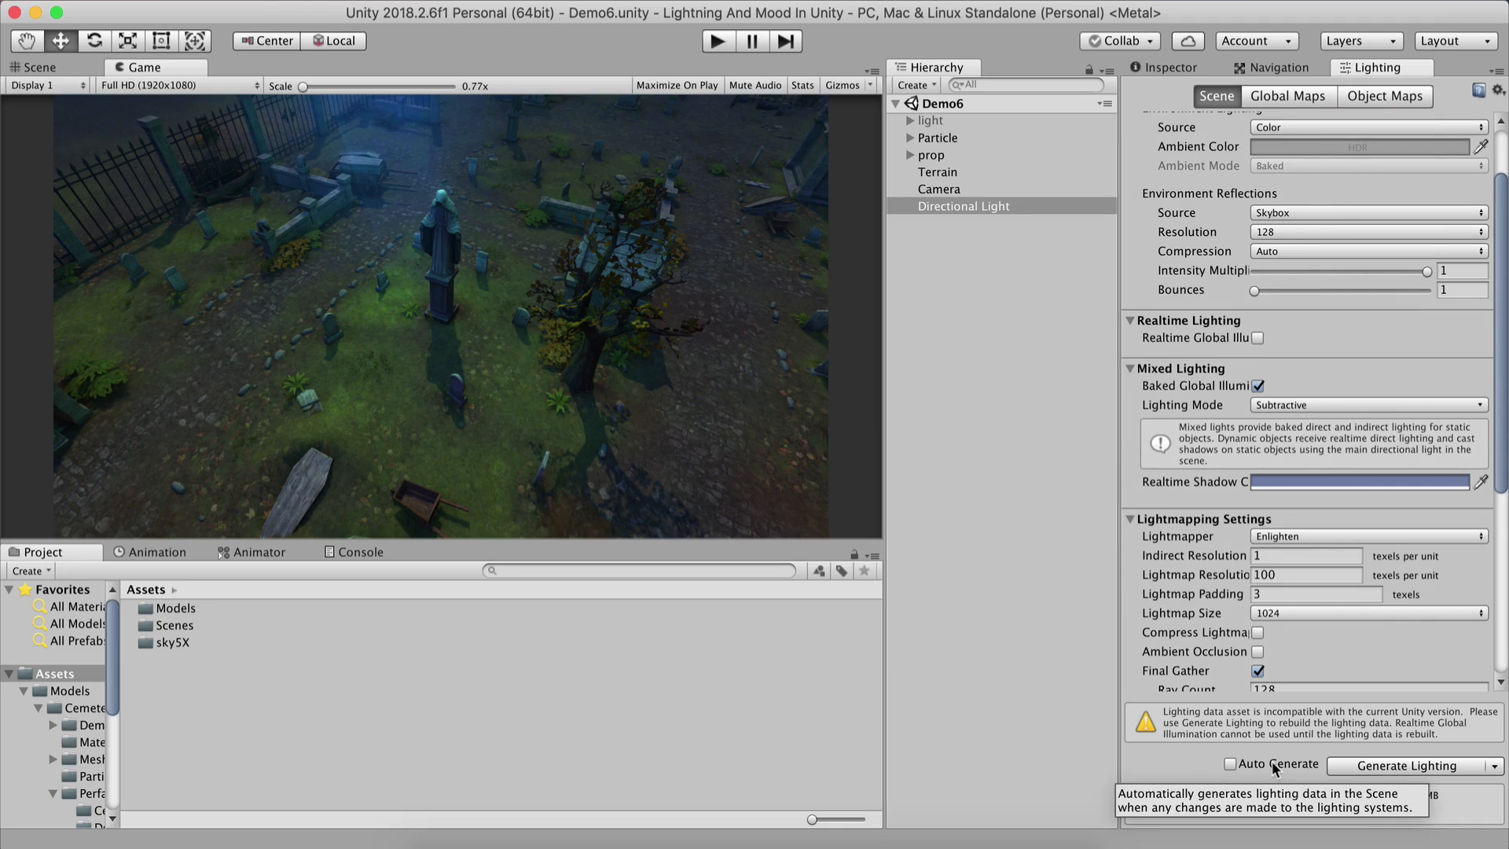
pyautogui.click(1151, 67)
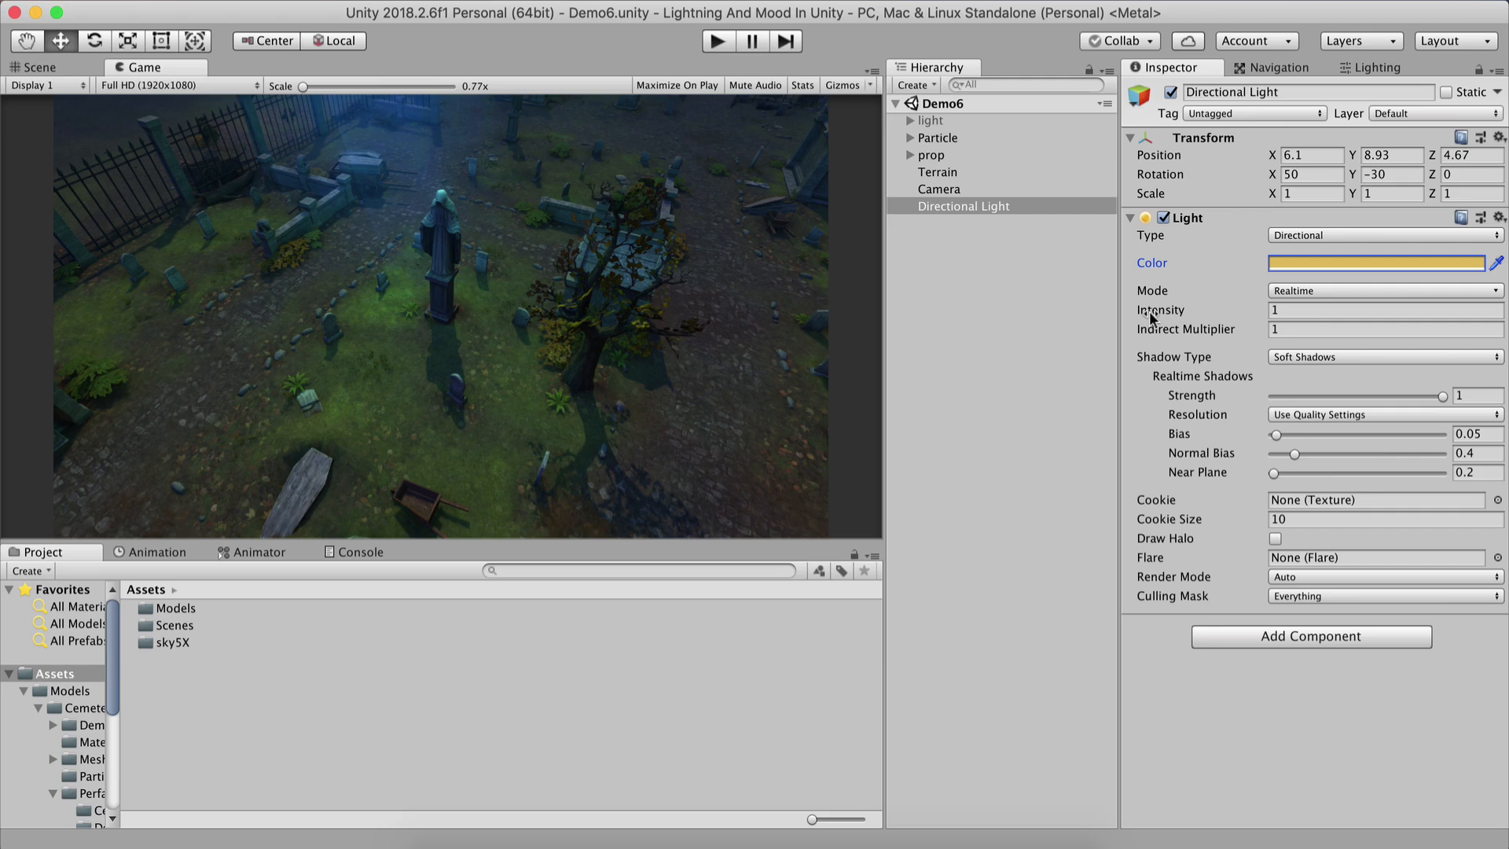
# Try different light intensities, including 1, 0.4 and 0.1, to compare the mood.
pyautogui.click(1176, 312)
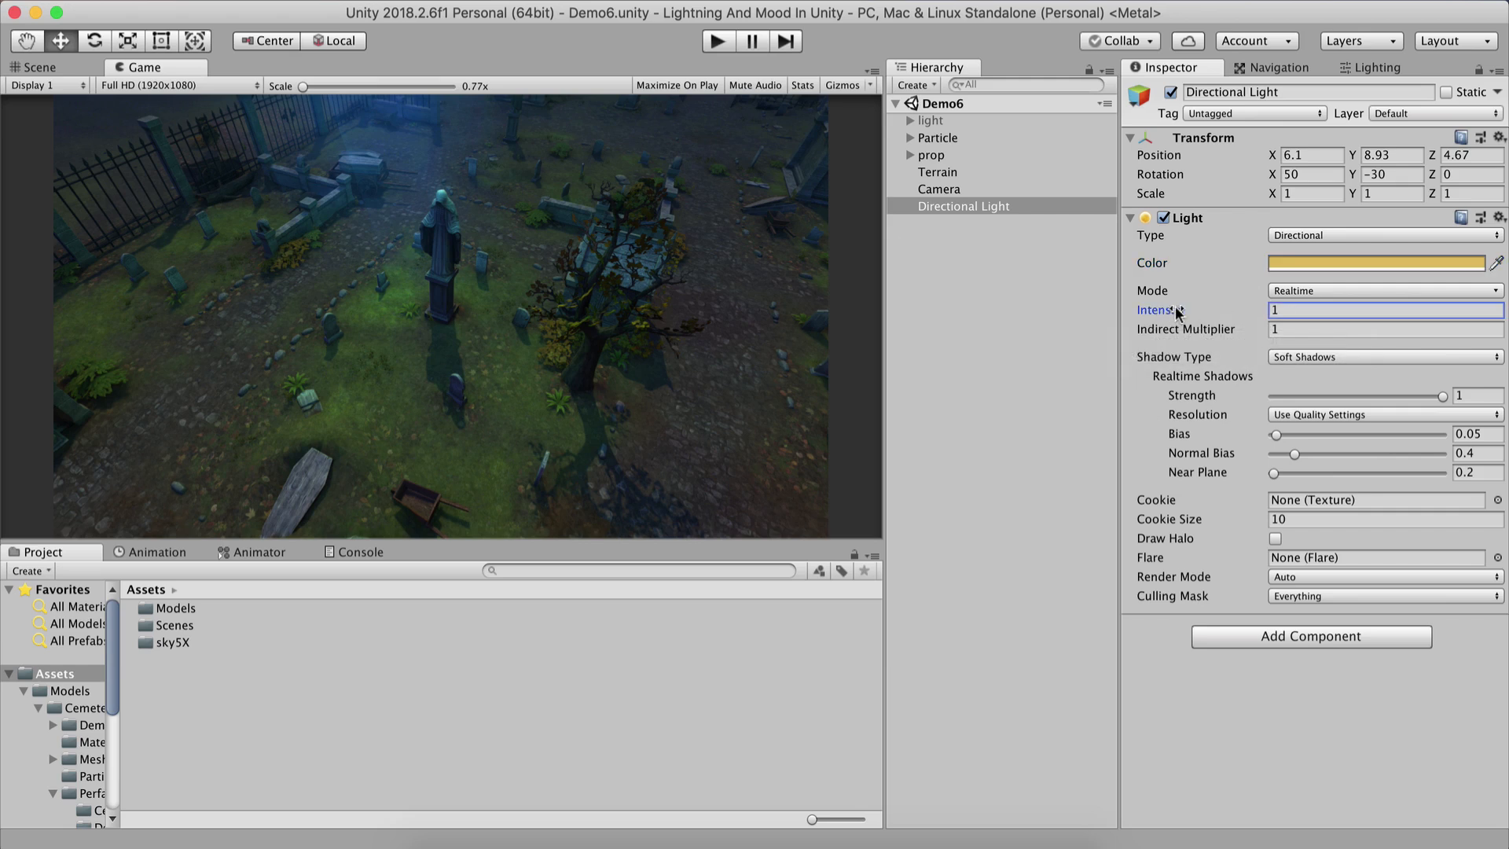
pyautogui.moveTo(1176, 312); pyautogui.dragTo(1290, 253)
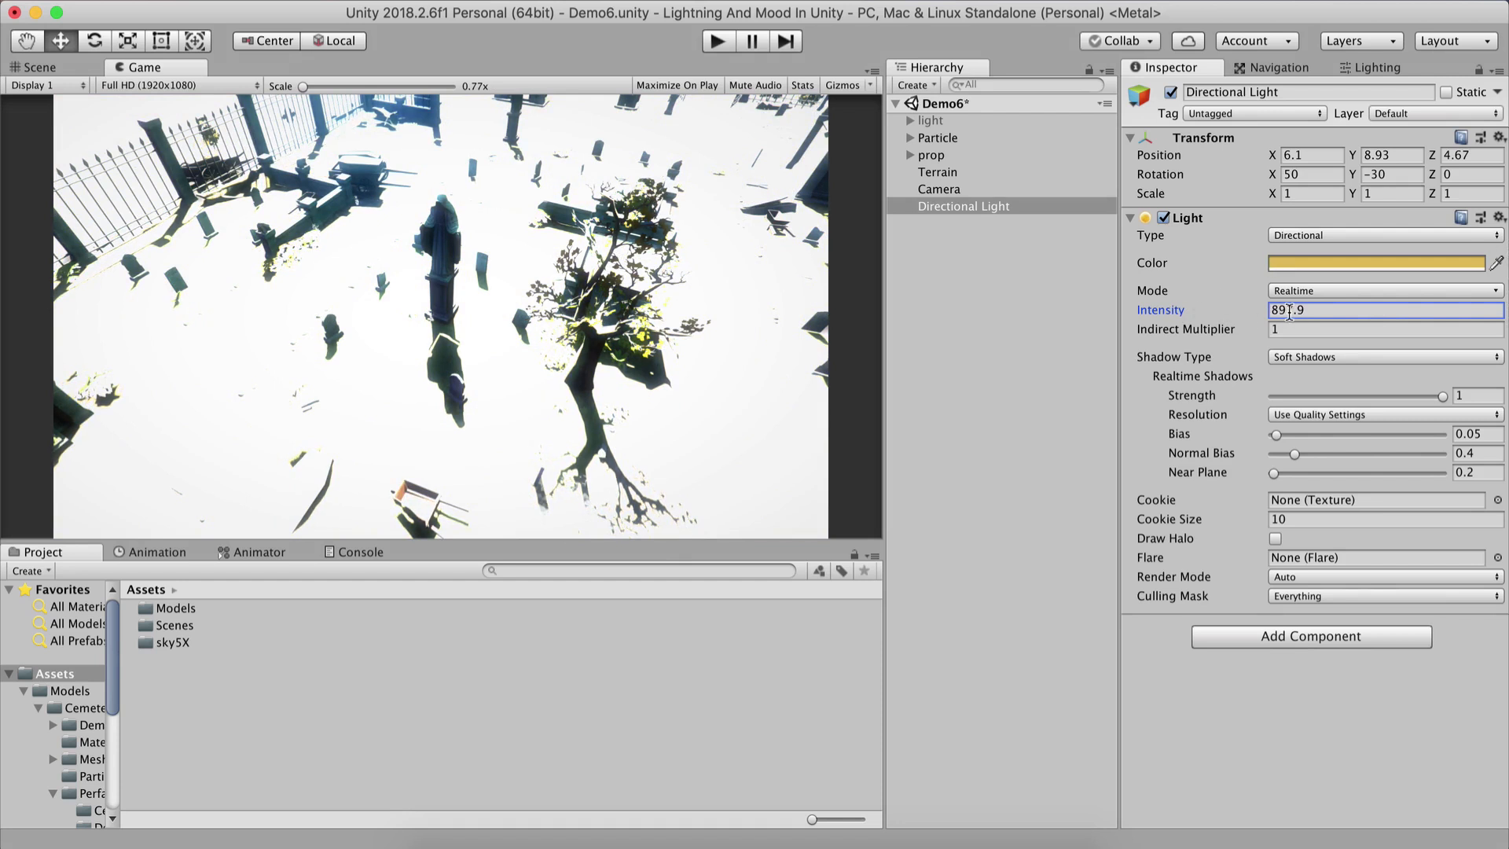
pyautogui.click(1443, 317)
pyautogui.write('1')
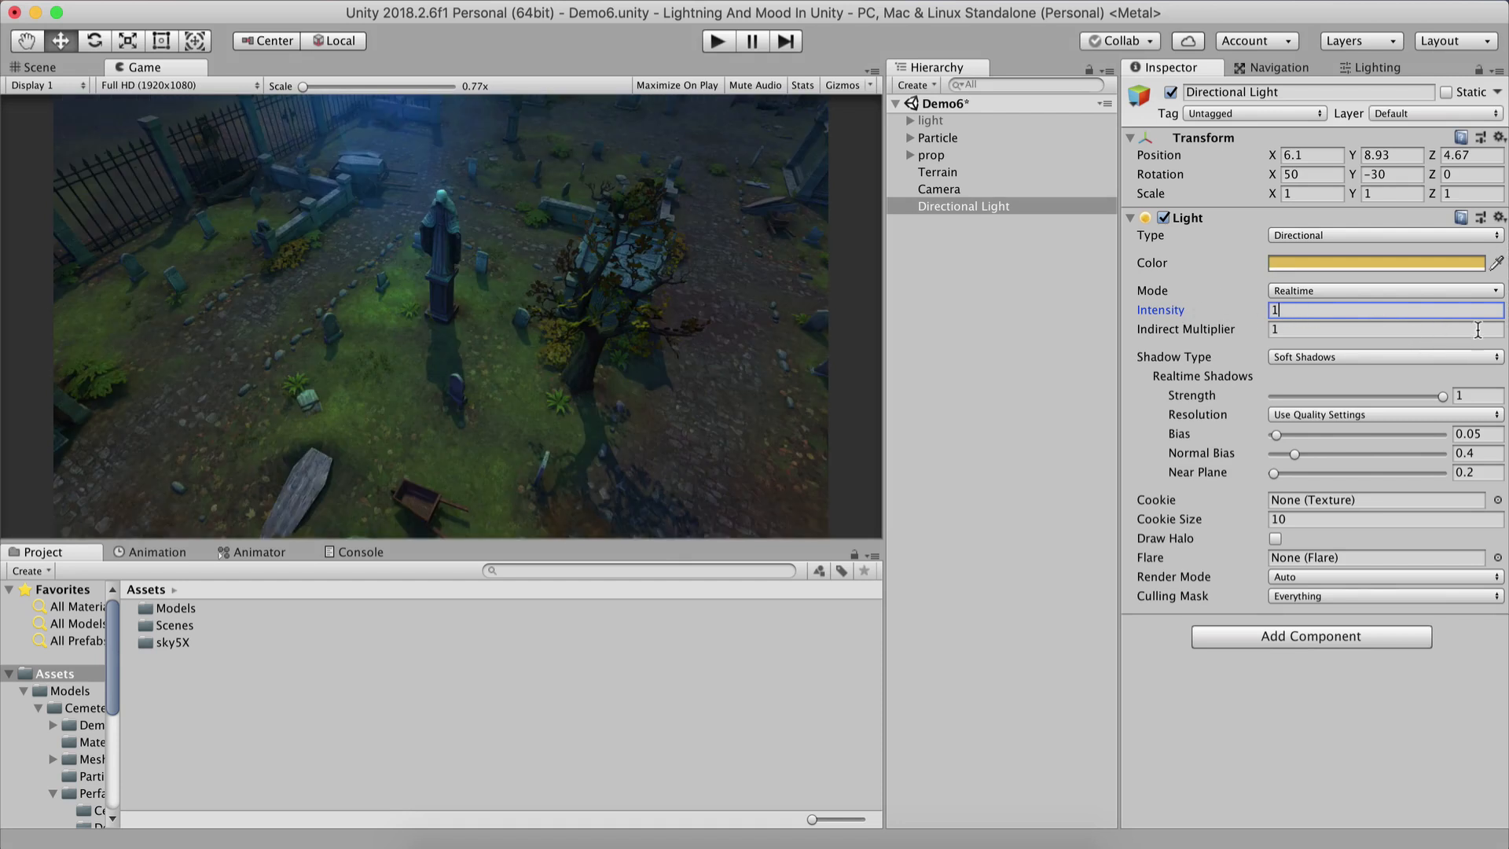
pyautogui.moveTo(1140, 309); pyautogui.dragTo(1113, 305)
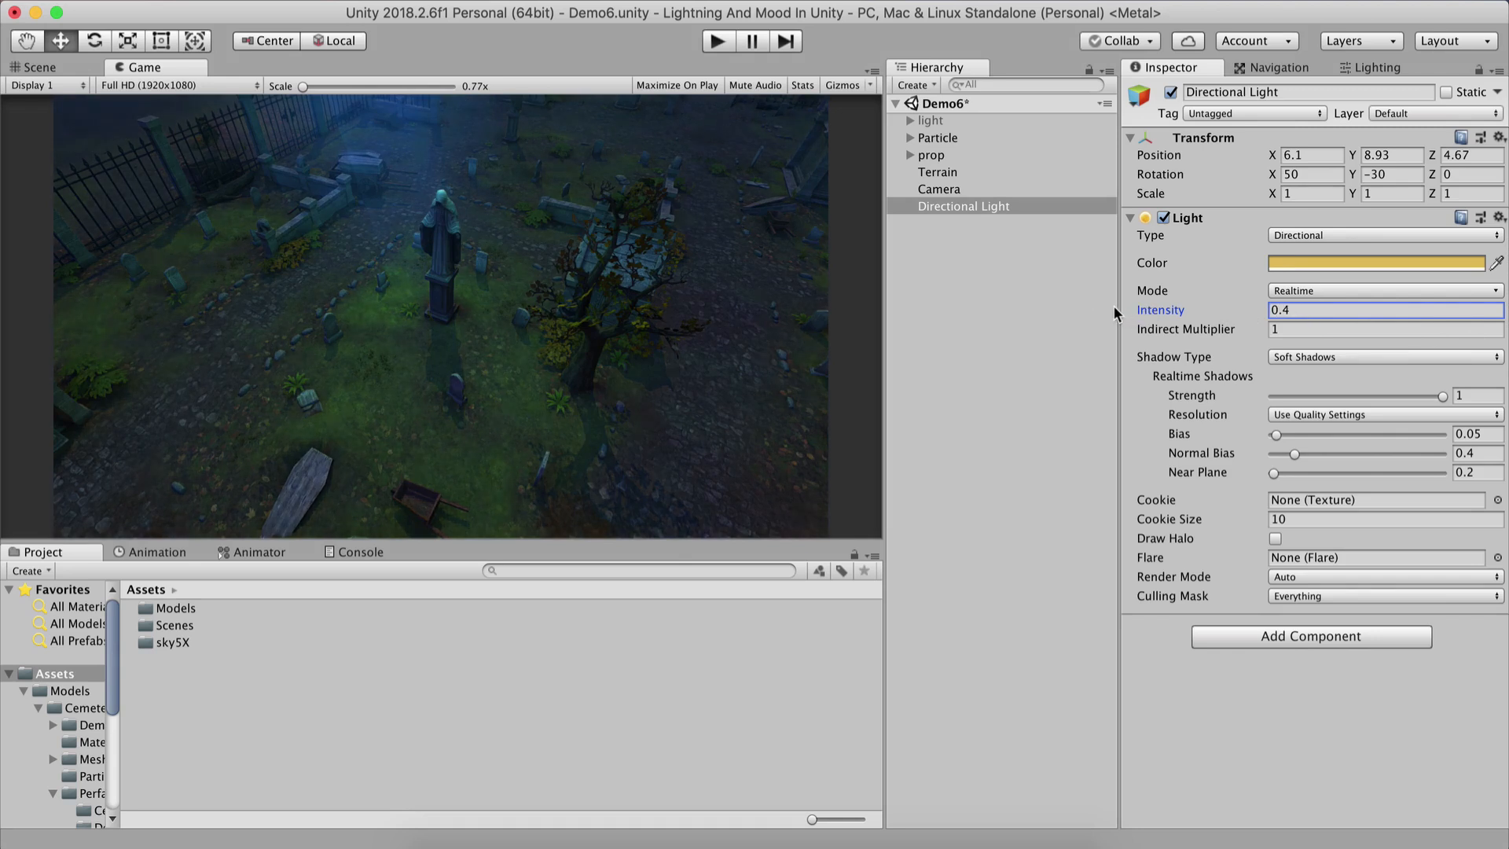
pyautogui.click(1317, 309)
pyautogui.write('0.1')
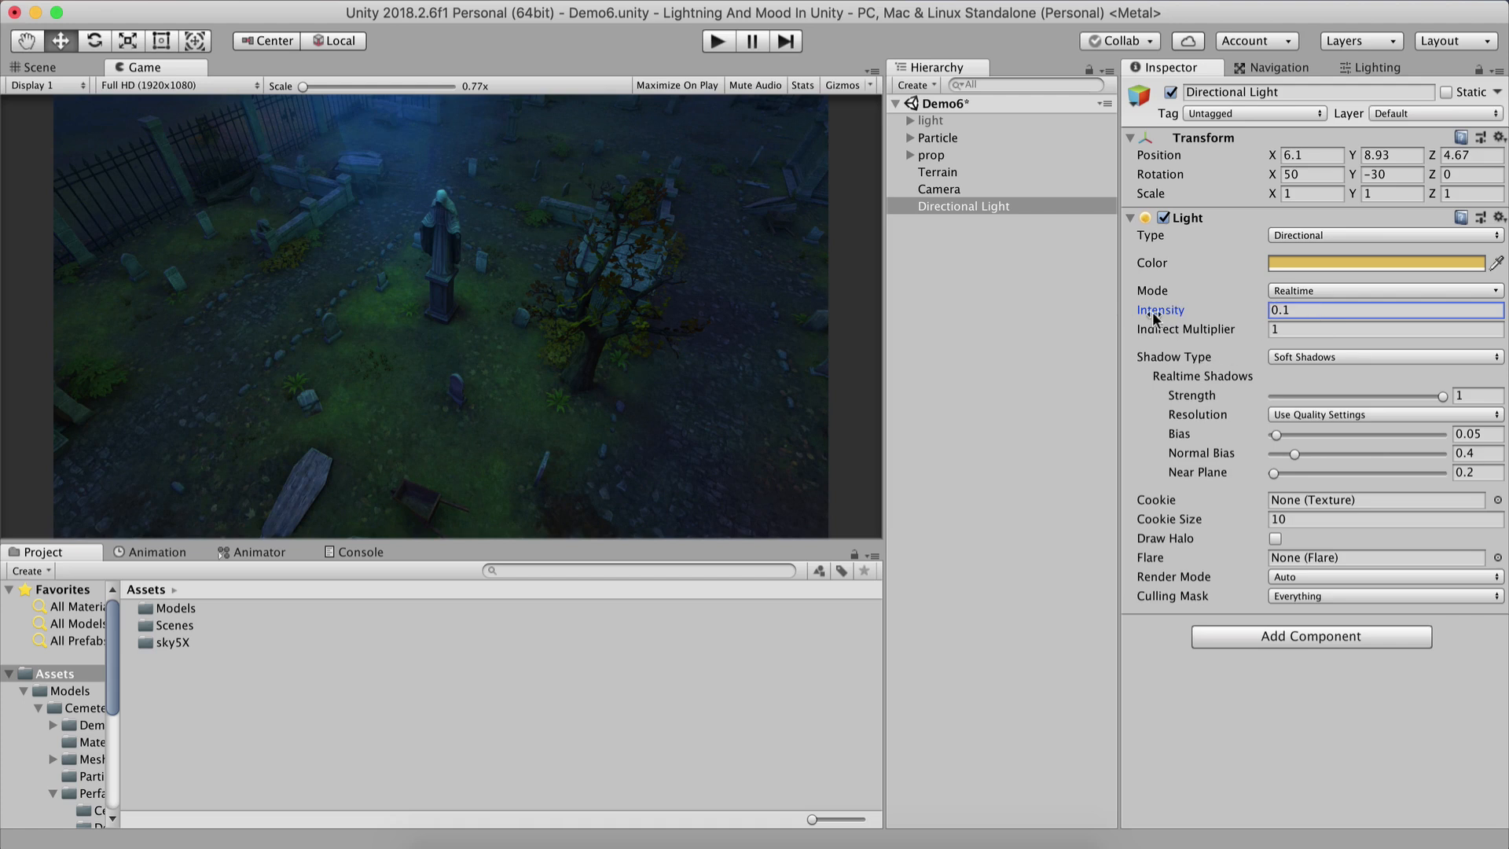
# Set the Directional Light's Intensity to 3.
pyautogui.moveTo(1166, 315); pyautogui.dragTo(1296, 311)
pyautogui.press('BackSpace')
pyautogui.write('3')
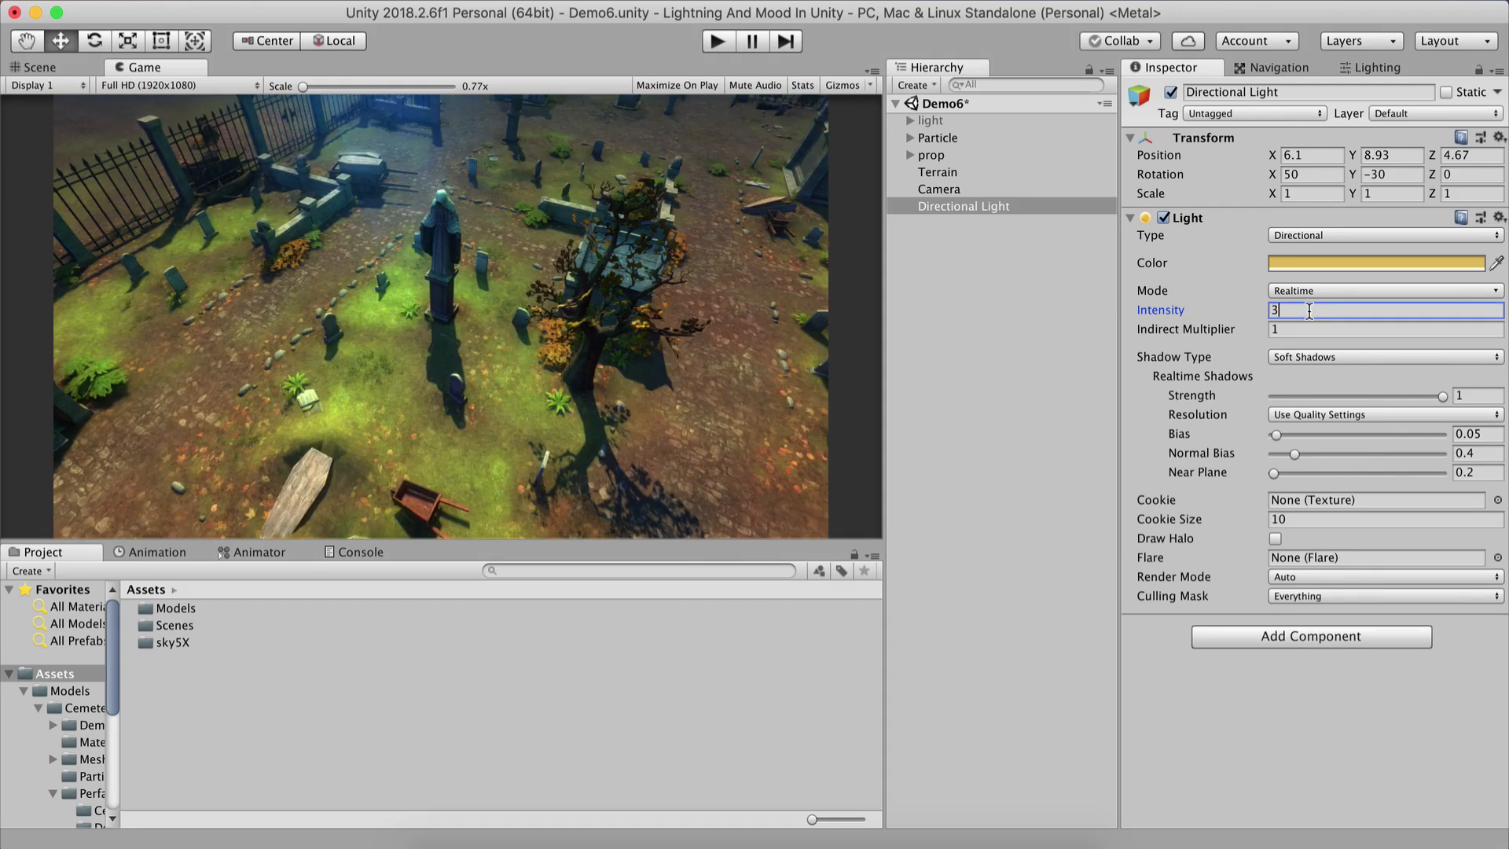
# Set the Directional Light's Intensity to 1.
pyautogui.click(1307, 293)
pyautogui.click(1279, 318)
pyautogui.write('1')
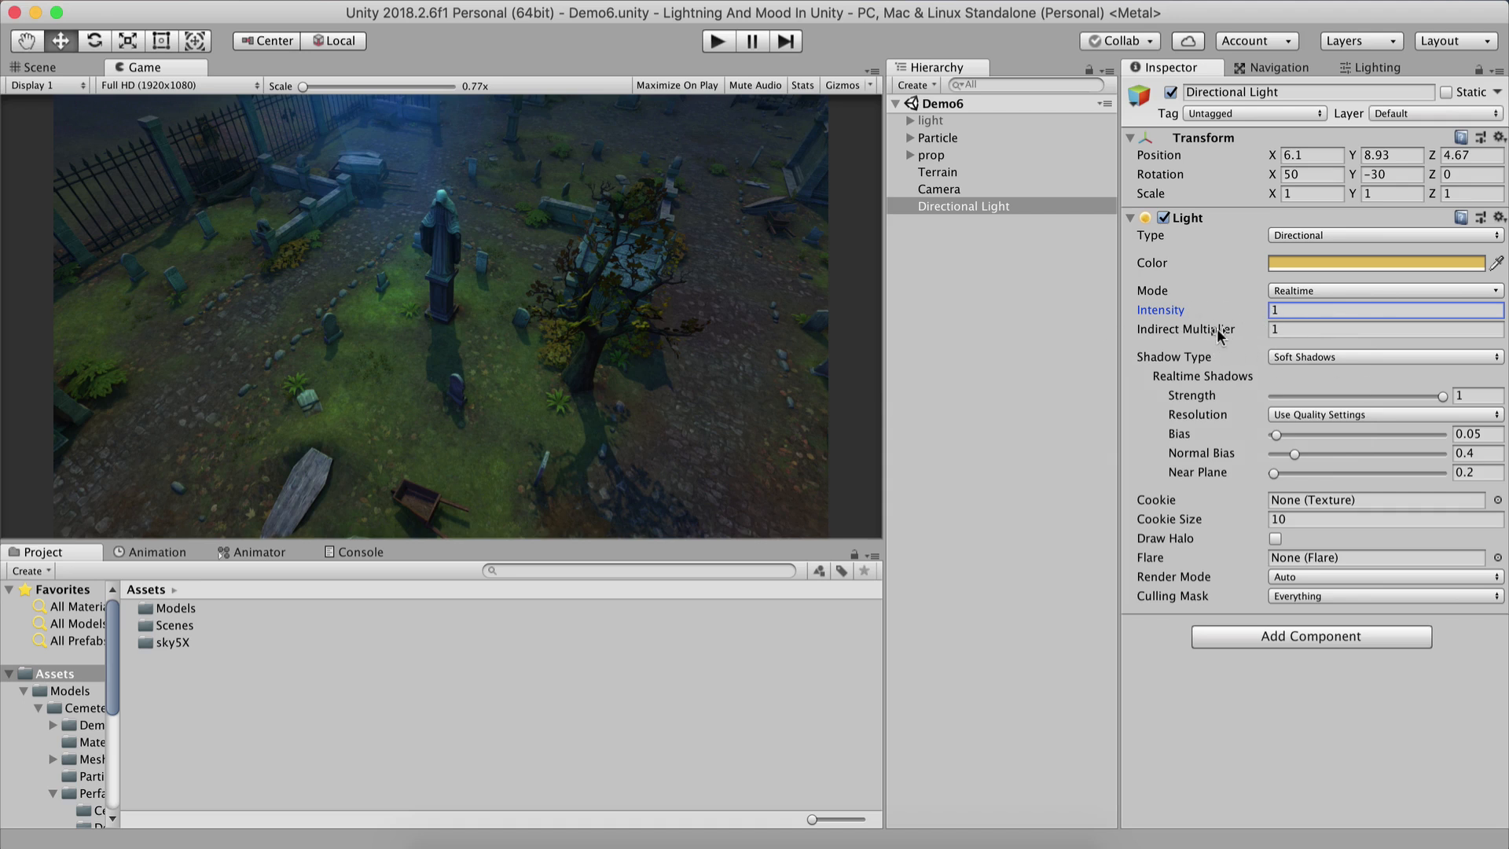
# Try the No Shadows and Hard Shadows shadow types, then return to Soft Shadows.
pyautogui.moveTo(1233, 326)
pyautogui.click(1284, 355)
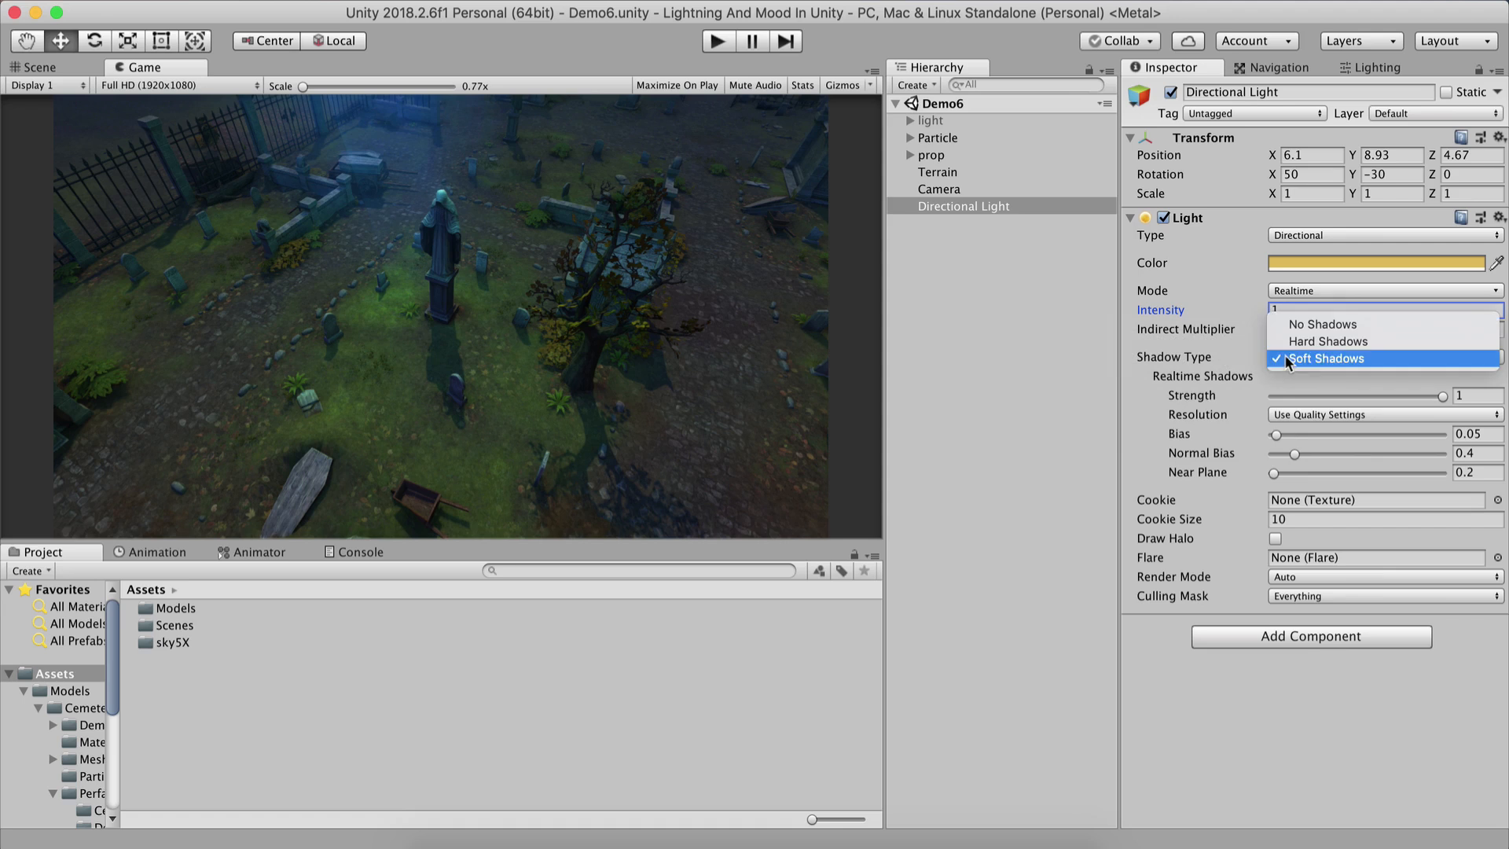
pyautogui.click(1323, 323)
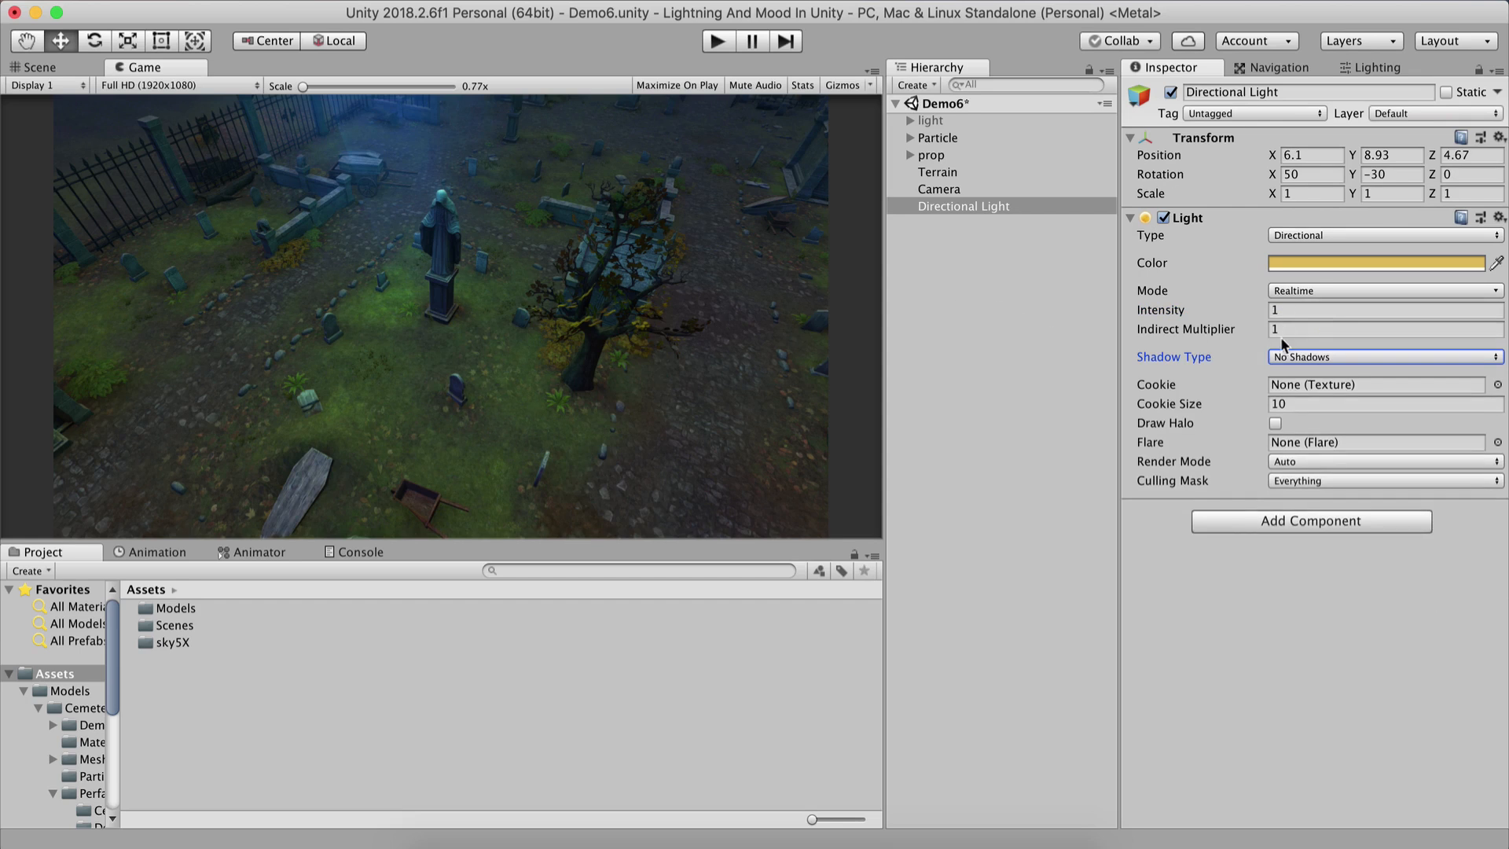
pyautogui.click(1300, 356)
pyautogui.click(1298, 375)
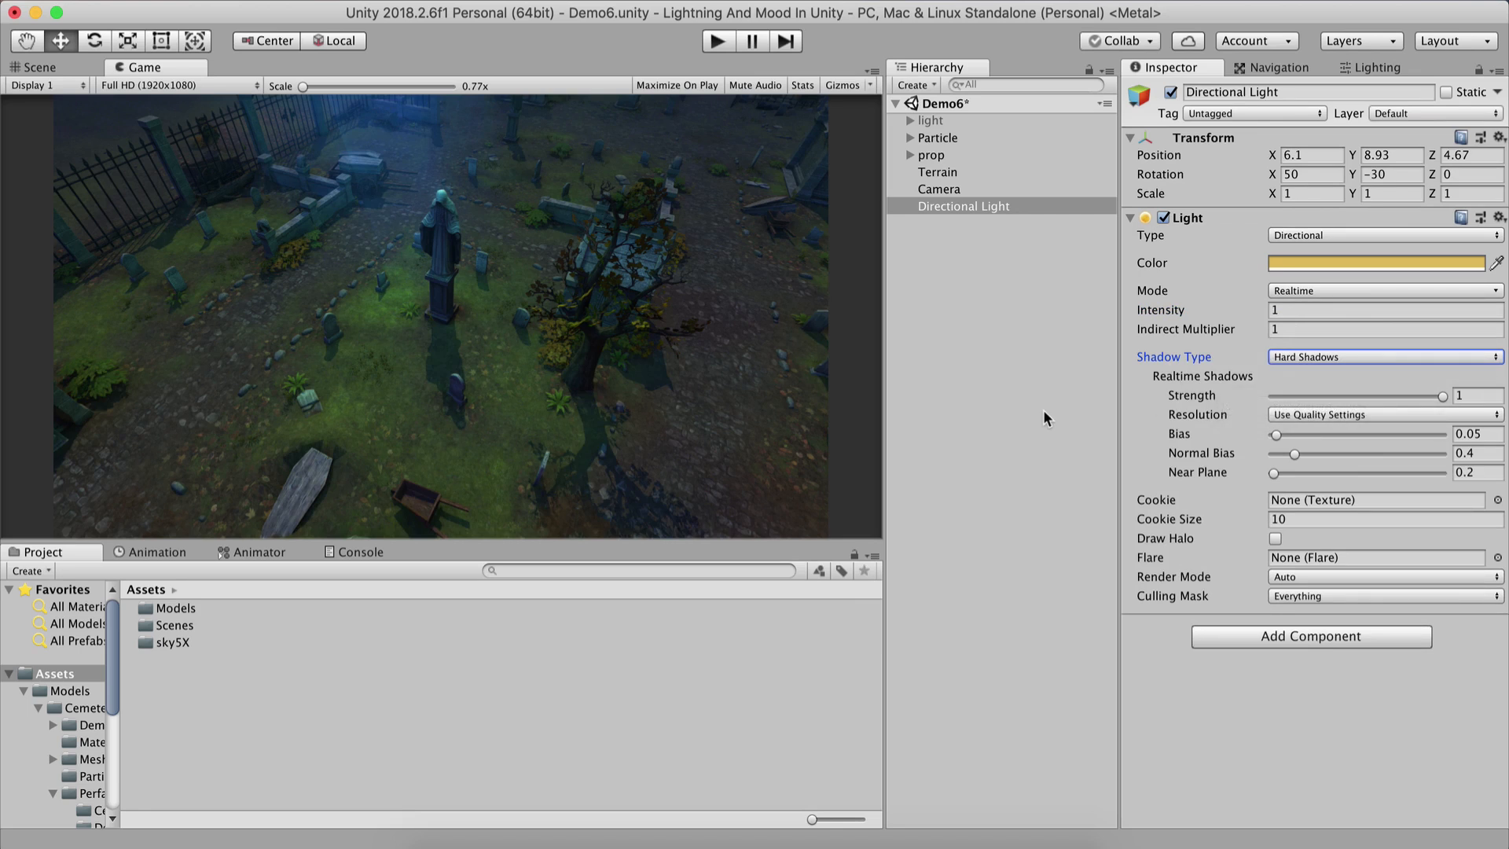
pyautogui.click(1294, 357)
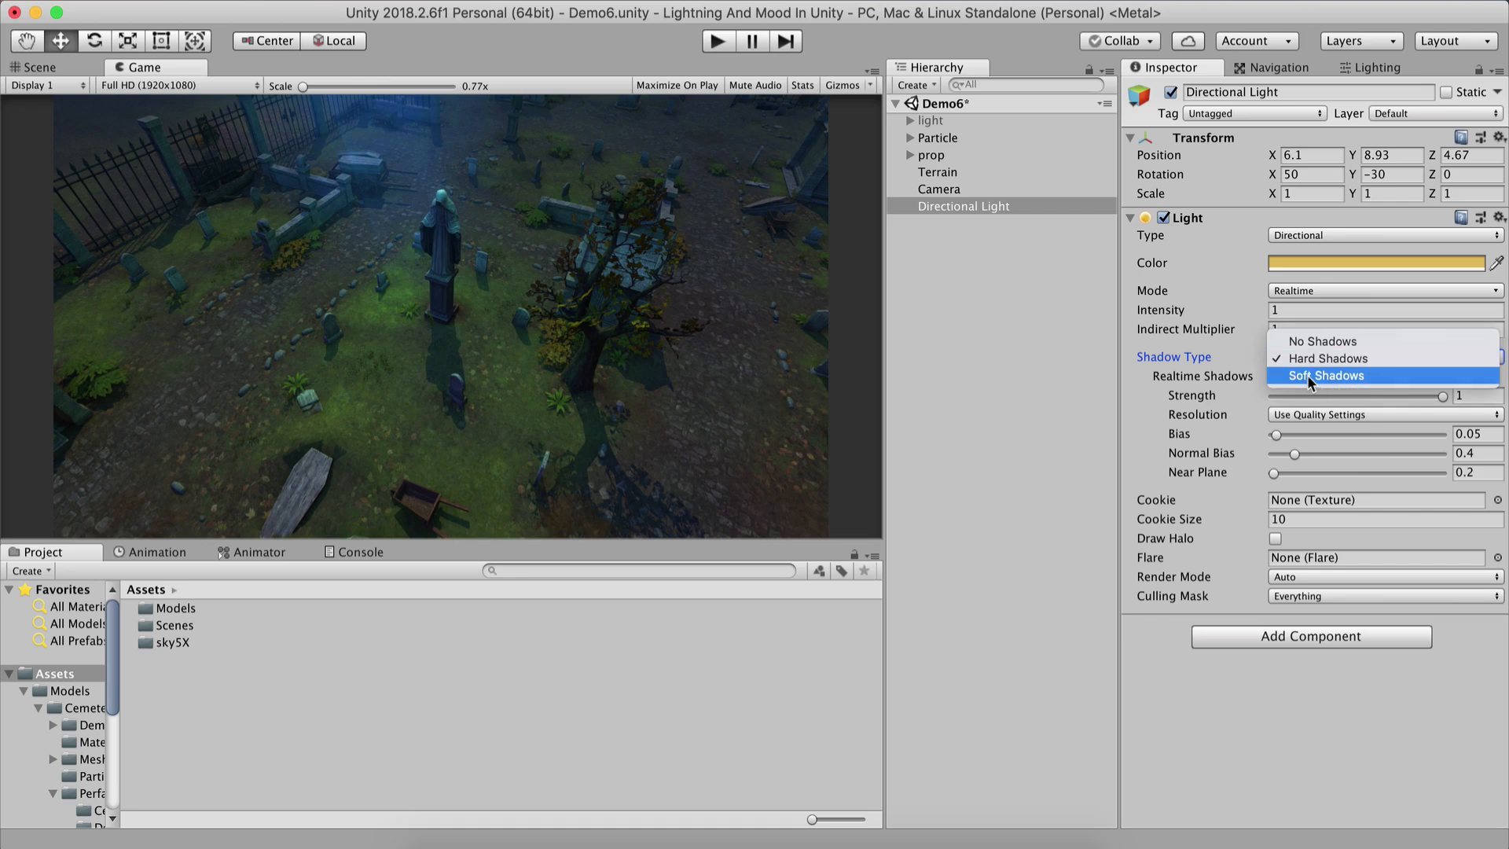
pyautogui.click(1308, 374)
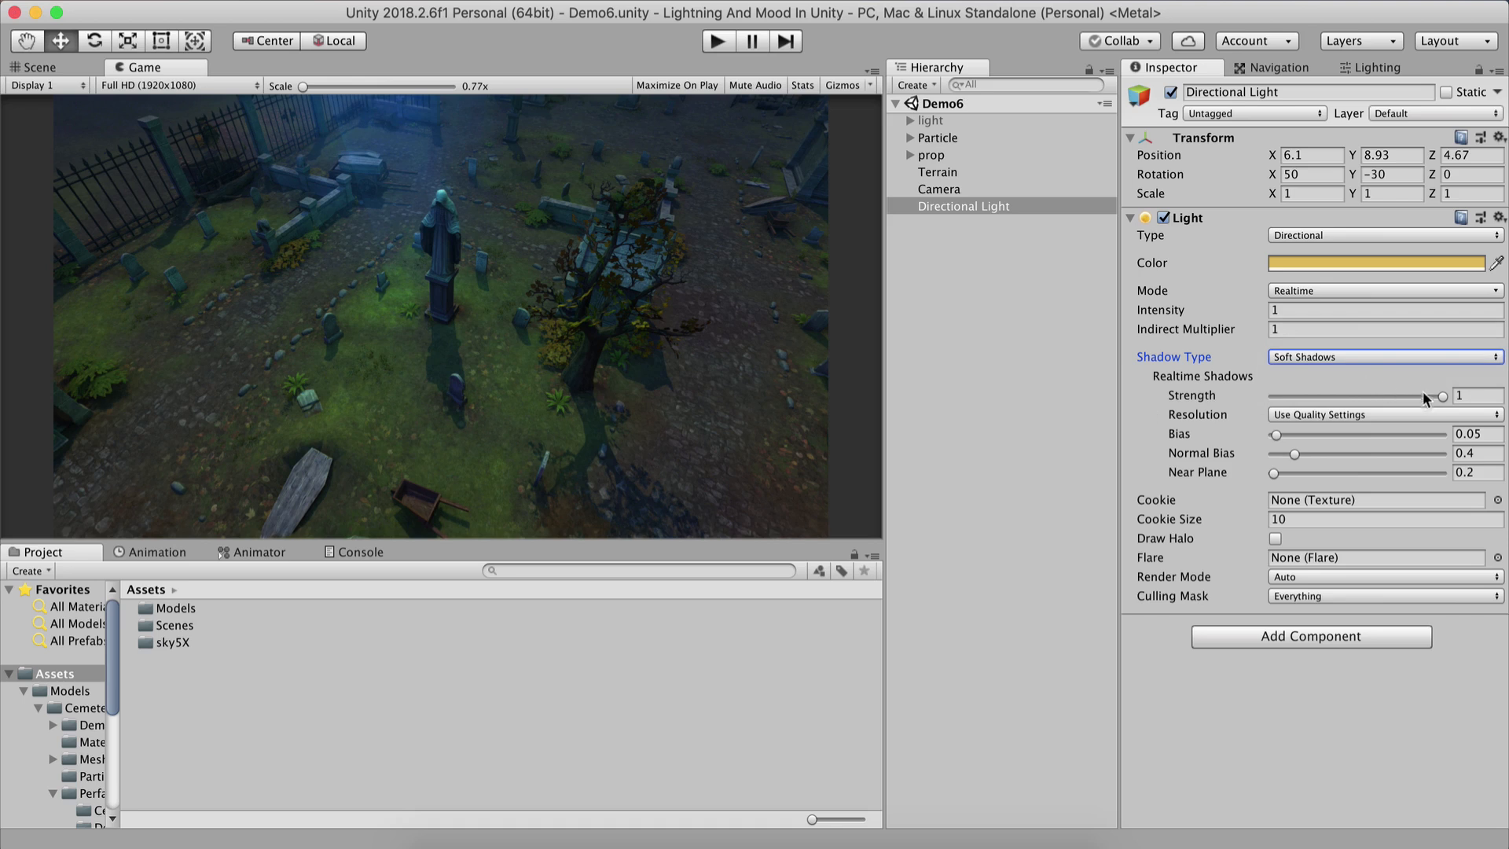
# Try lowering the shadow Strength to about 0.44, restore it to 1, and save the scene.
pyautogui.moveTo(1438, 394); pyautogui.dragTo(1341, 411)
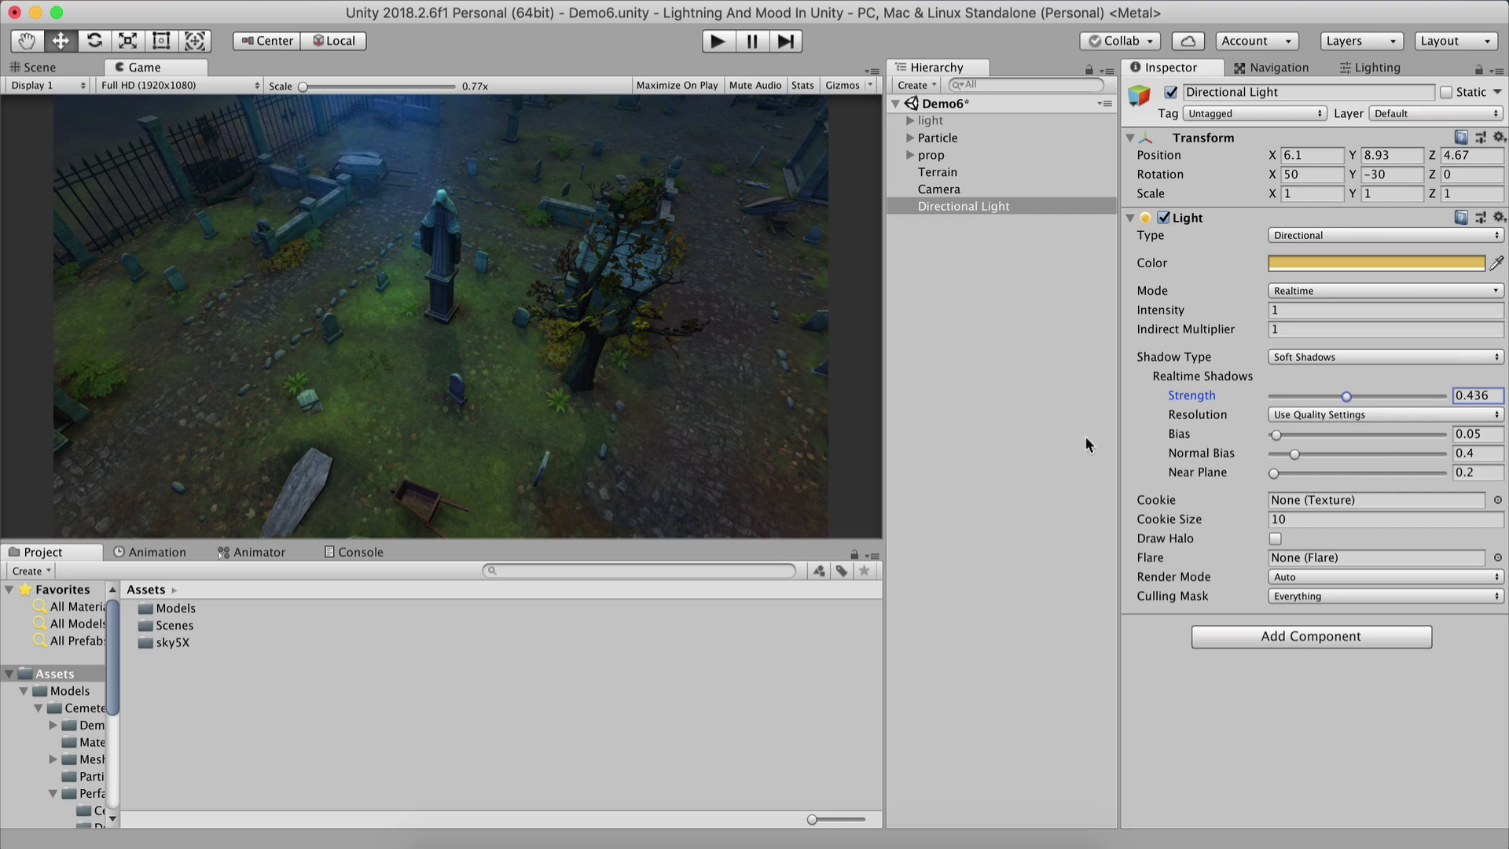
pyautogui.moveTo(1344, 401); pyautogui.dragTo(1445, 395)
pyautogui.press('super+s')
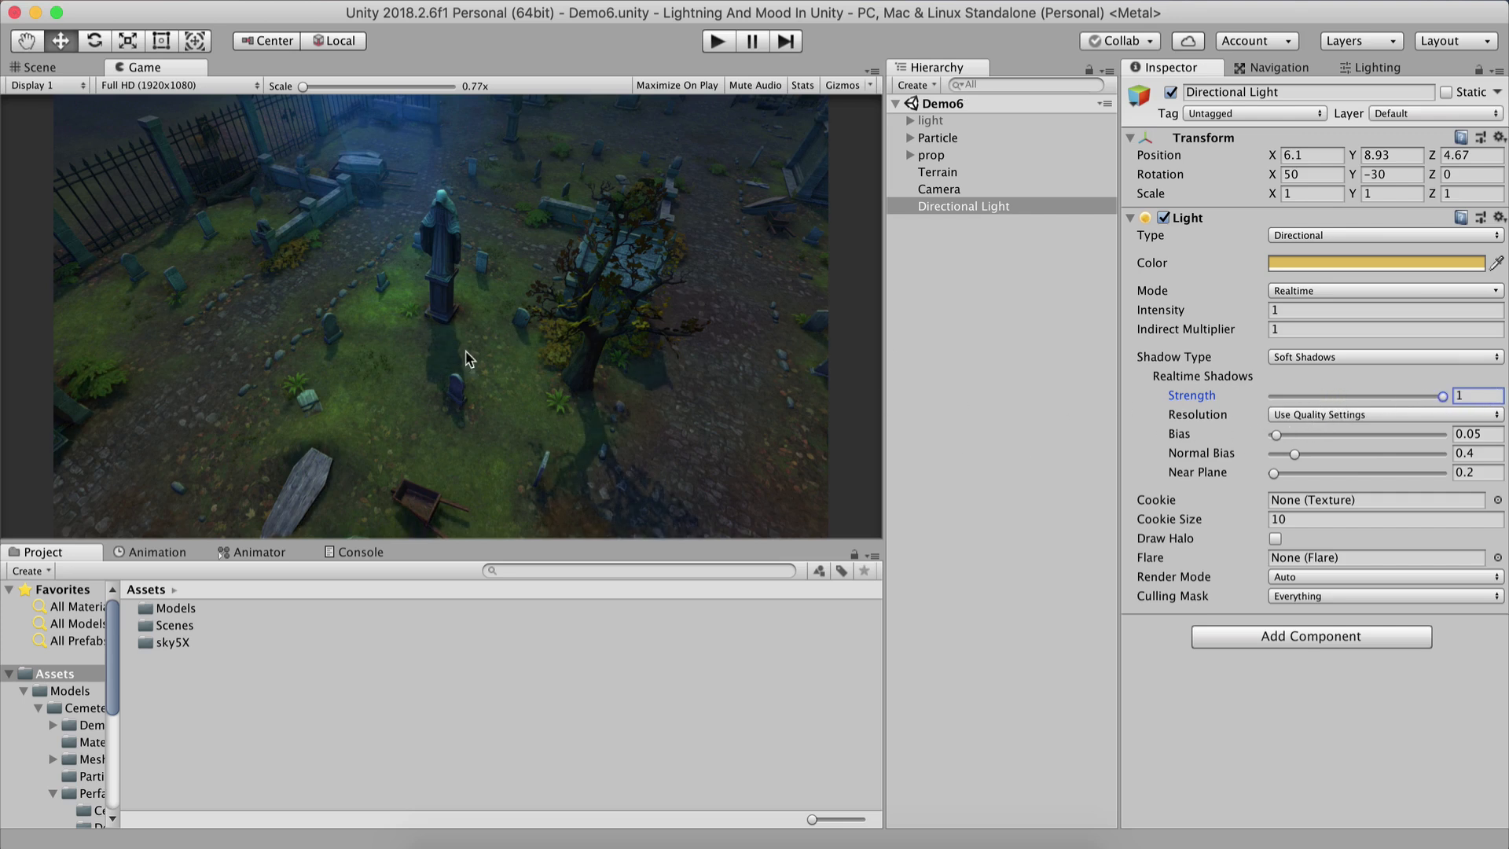
# Disable the Directional Light.
pyautogui.click(1362, 414)
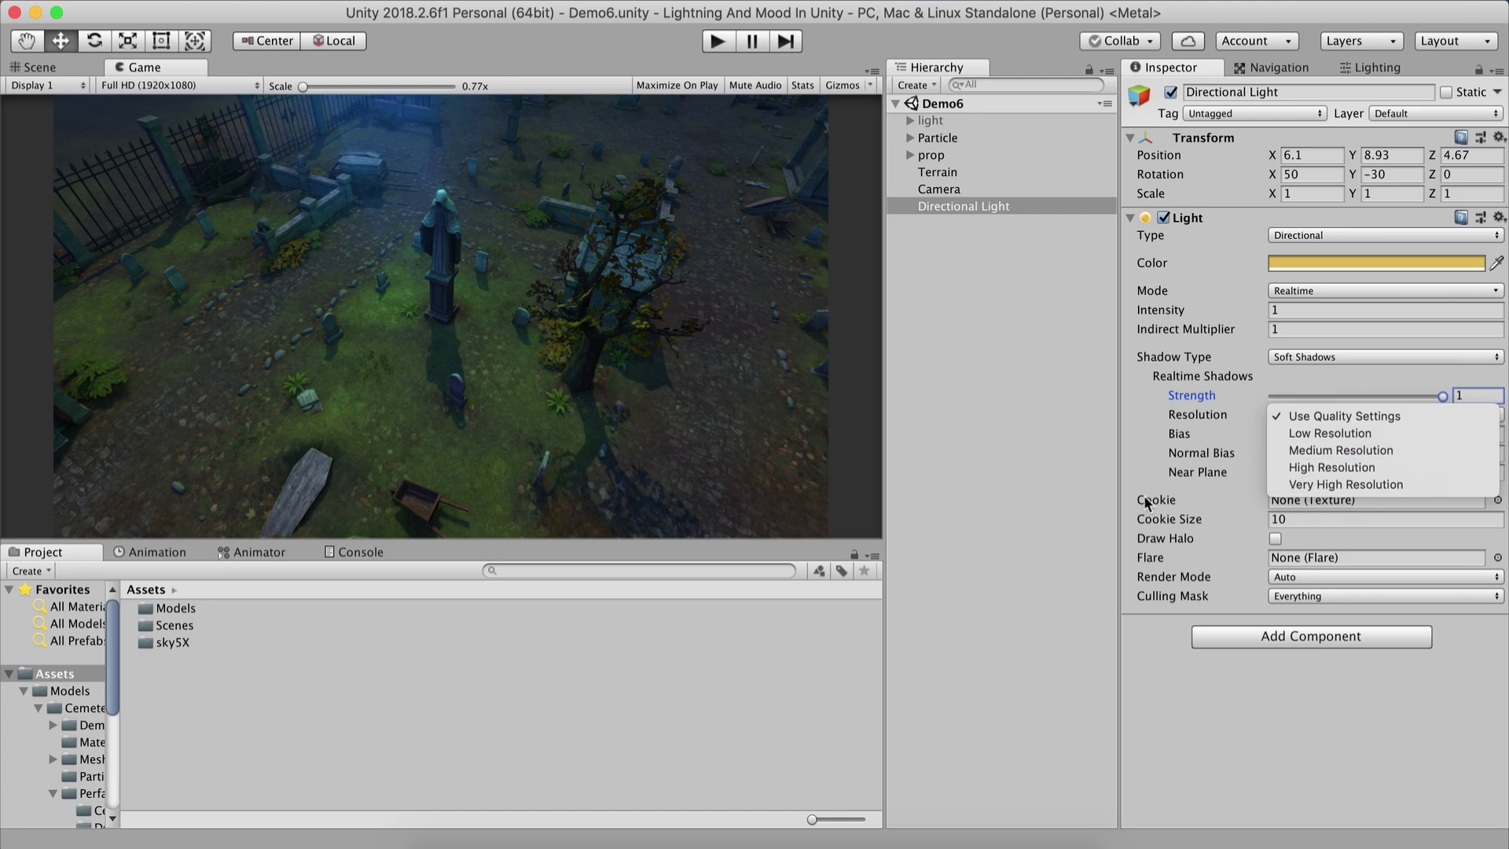
pyautogui.click(989, 437)
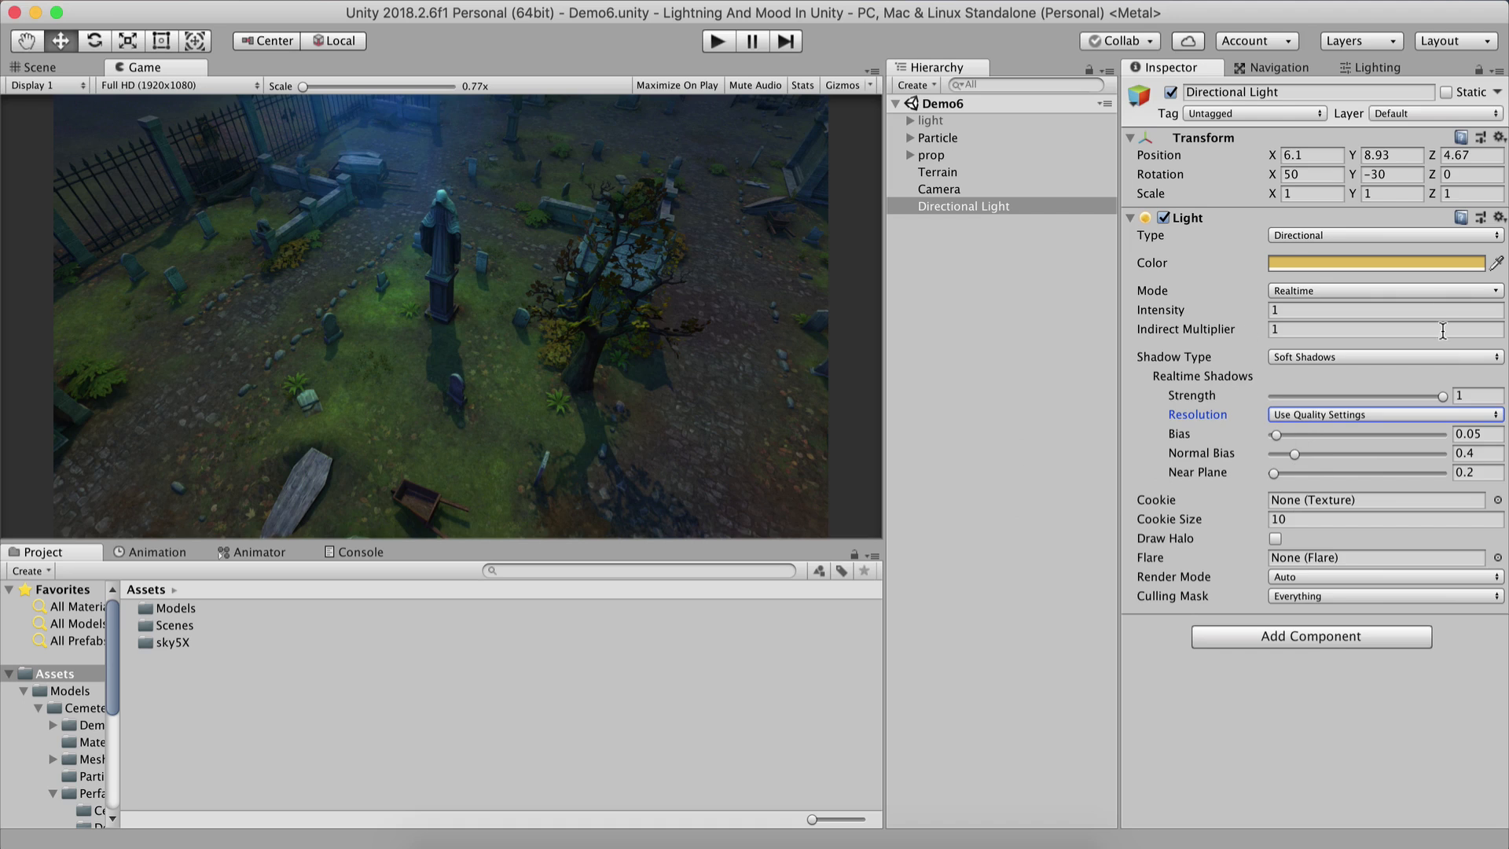
pyautogui.click(959, 282)
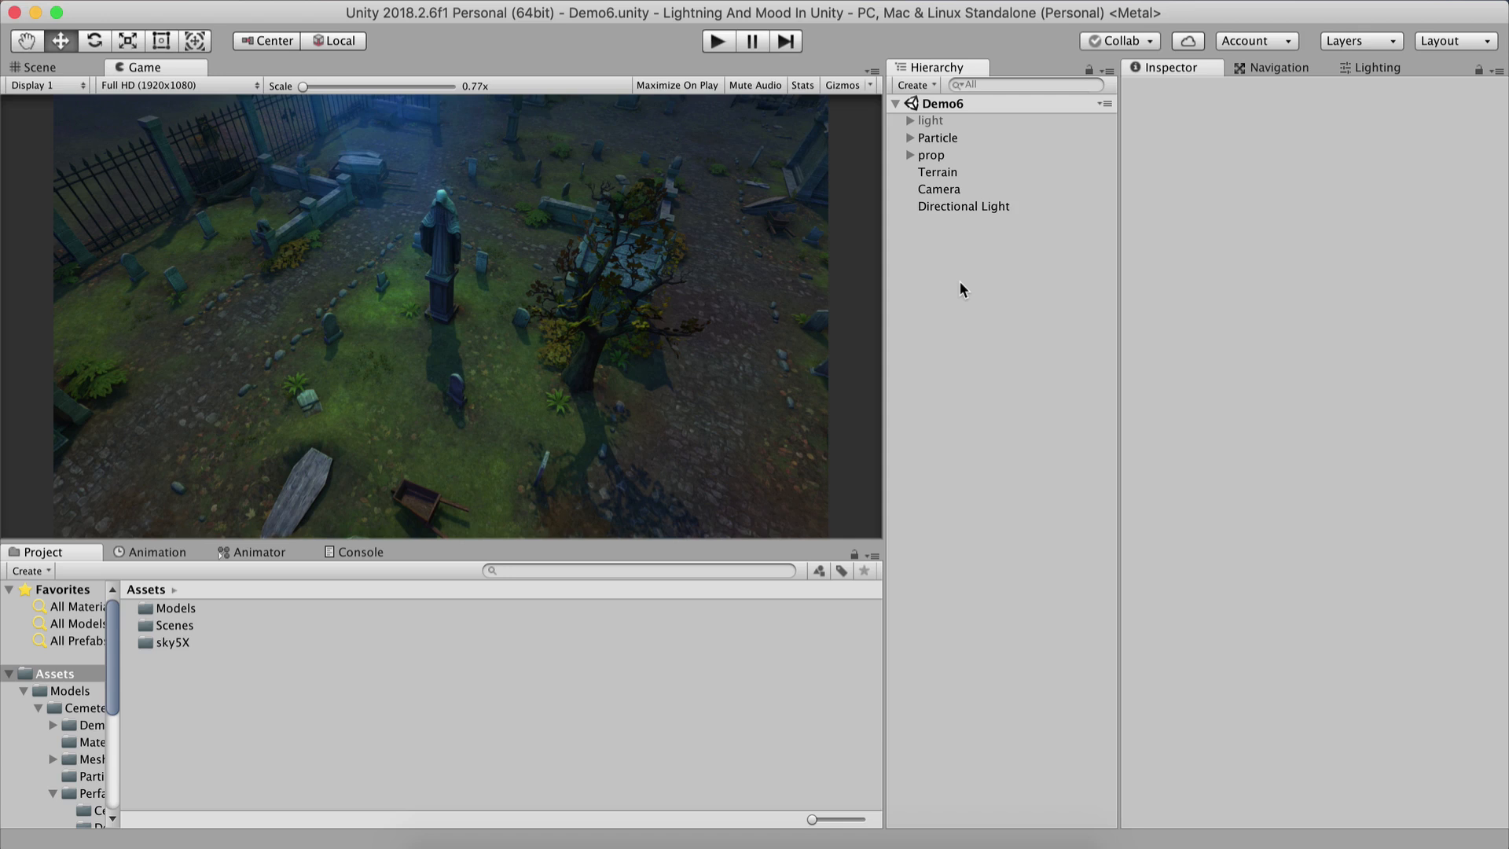
pyautogui.click(956, 206)
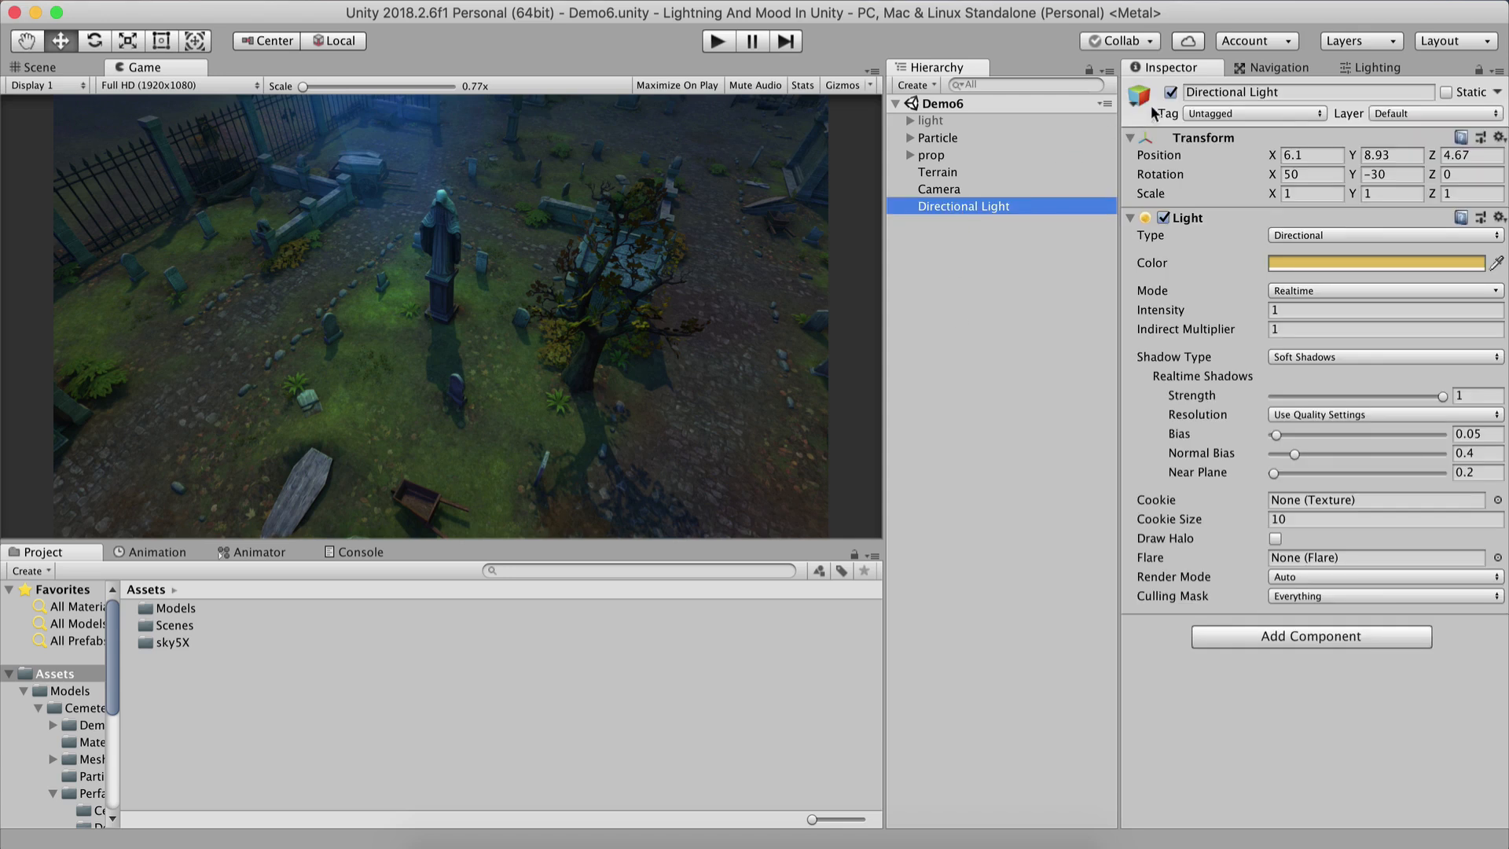
pyautogui.click(1170, 92)
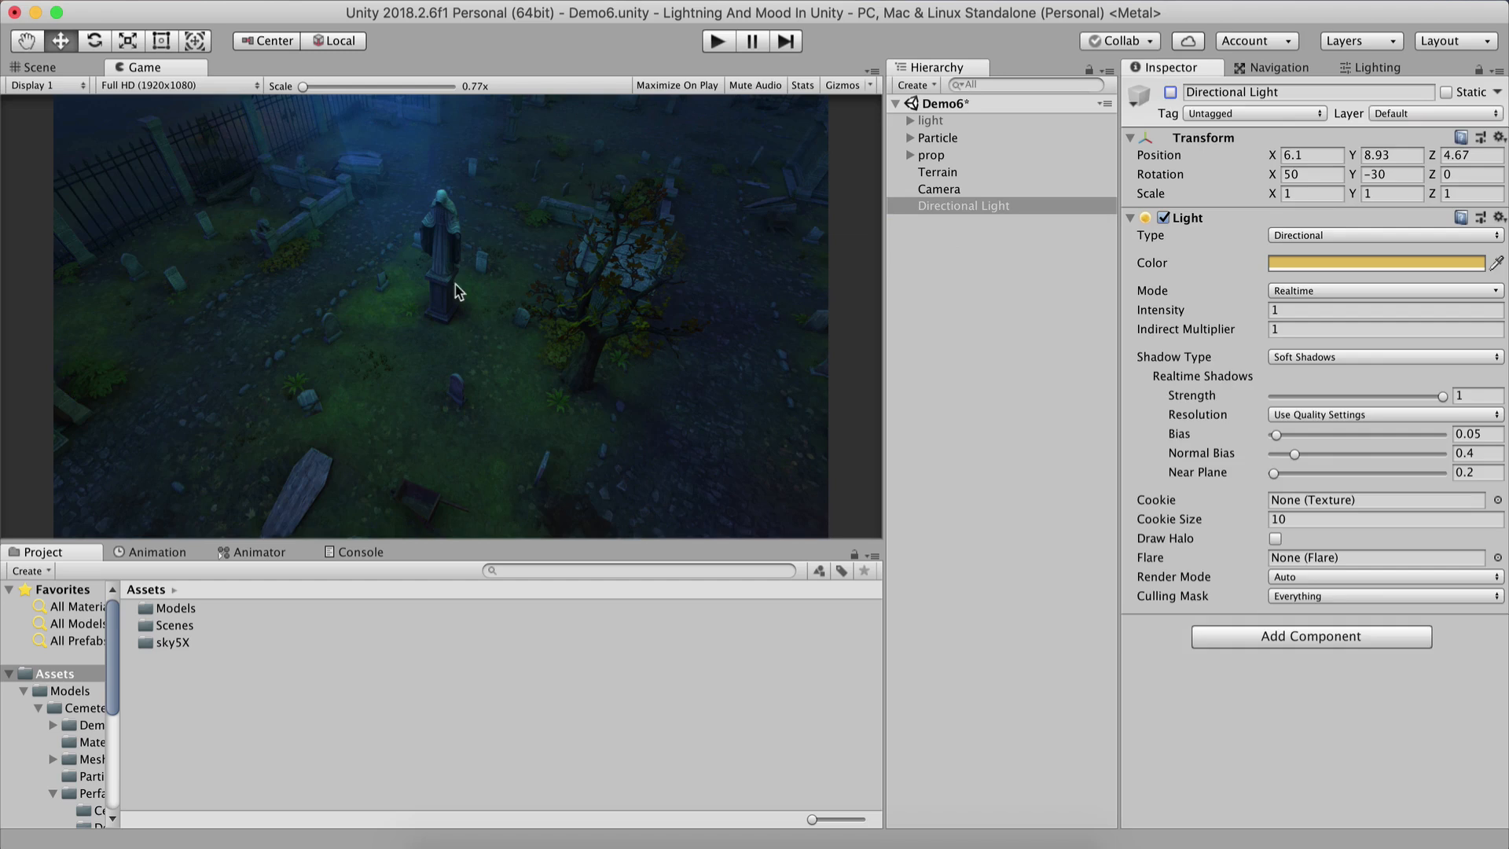
# Locate the Bloom01 glow object at the crypt doorway and disable it.
pyautogui.click(73, 69)
pyautogui.moveTo(501, 250); pyautogui.dragTo(864, 179, button='right')
pyautogui.scroll(5, 710, 230)
pyautogui.moveTo(617, 216); pyautogui.dragTo(746, 174, button='right')
pyautogui.scroll(8, 517, 226)
pyautogui.moveTo(517, 227); pyautogui.dragTo(472, 310, button='right')
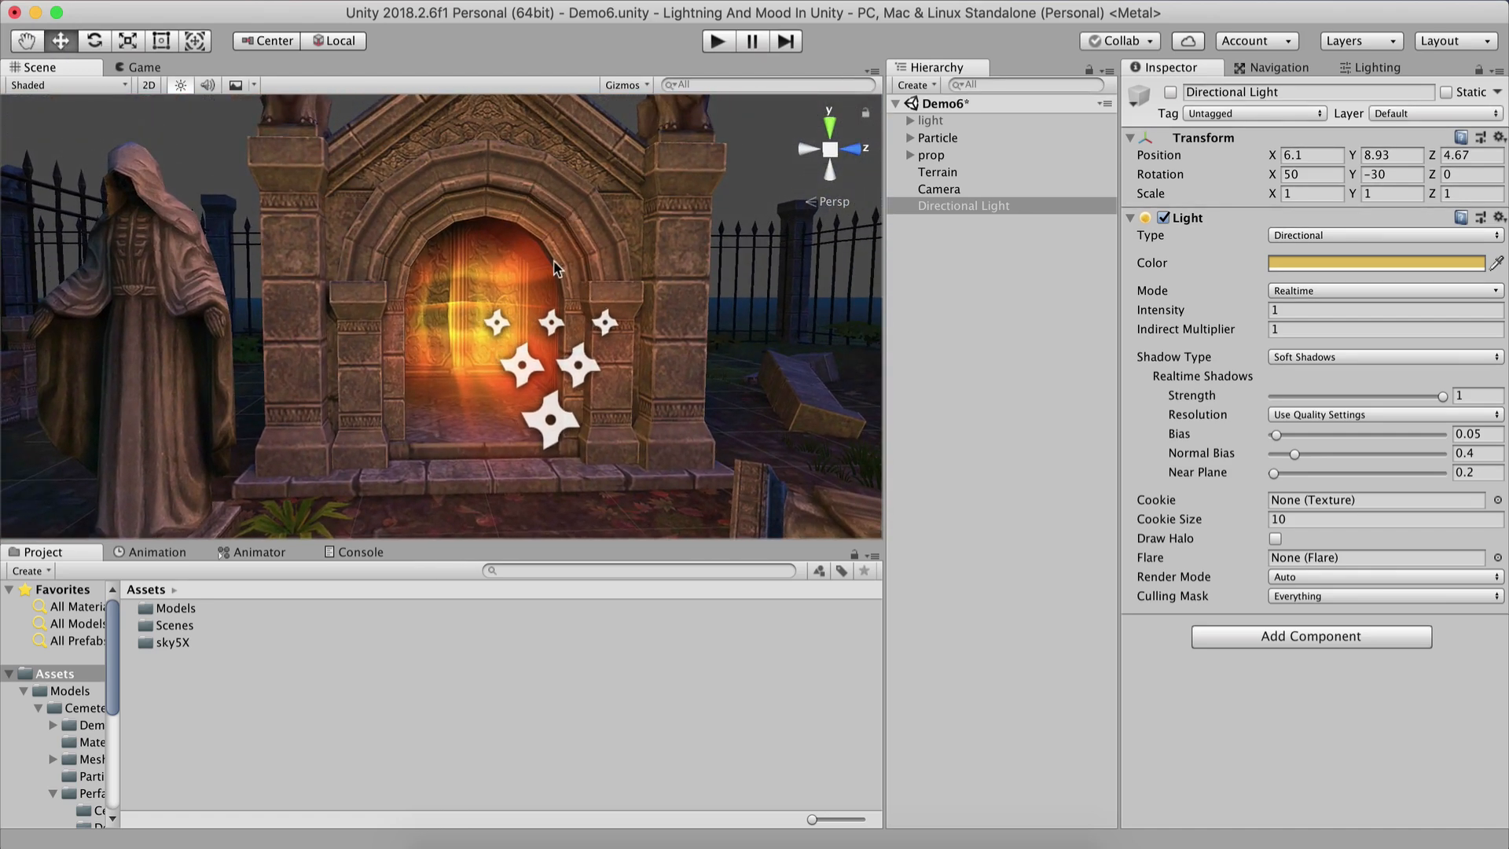
pyautogui.click(462, 308)
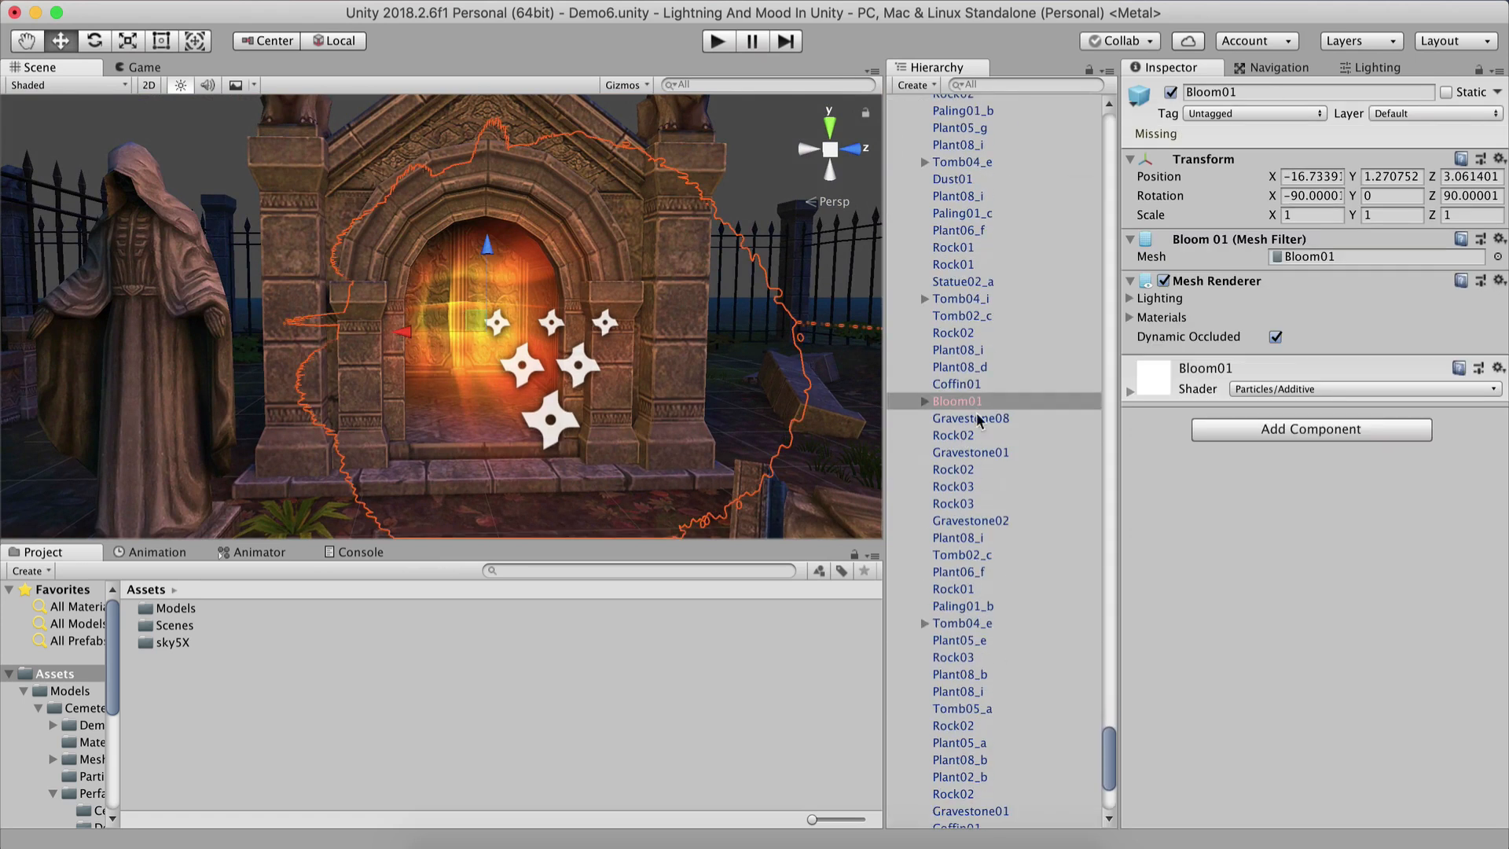
pyautogui.click(988, 84)
pyautogui.write('bloom01')
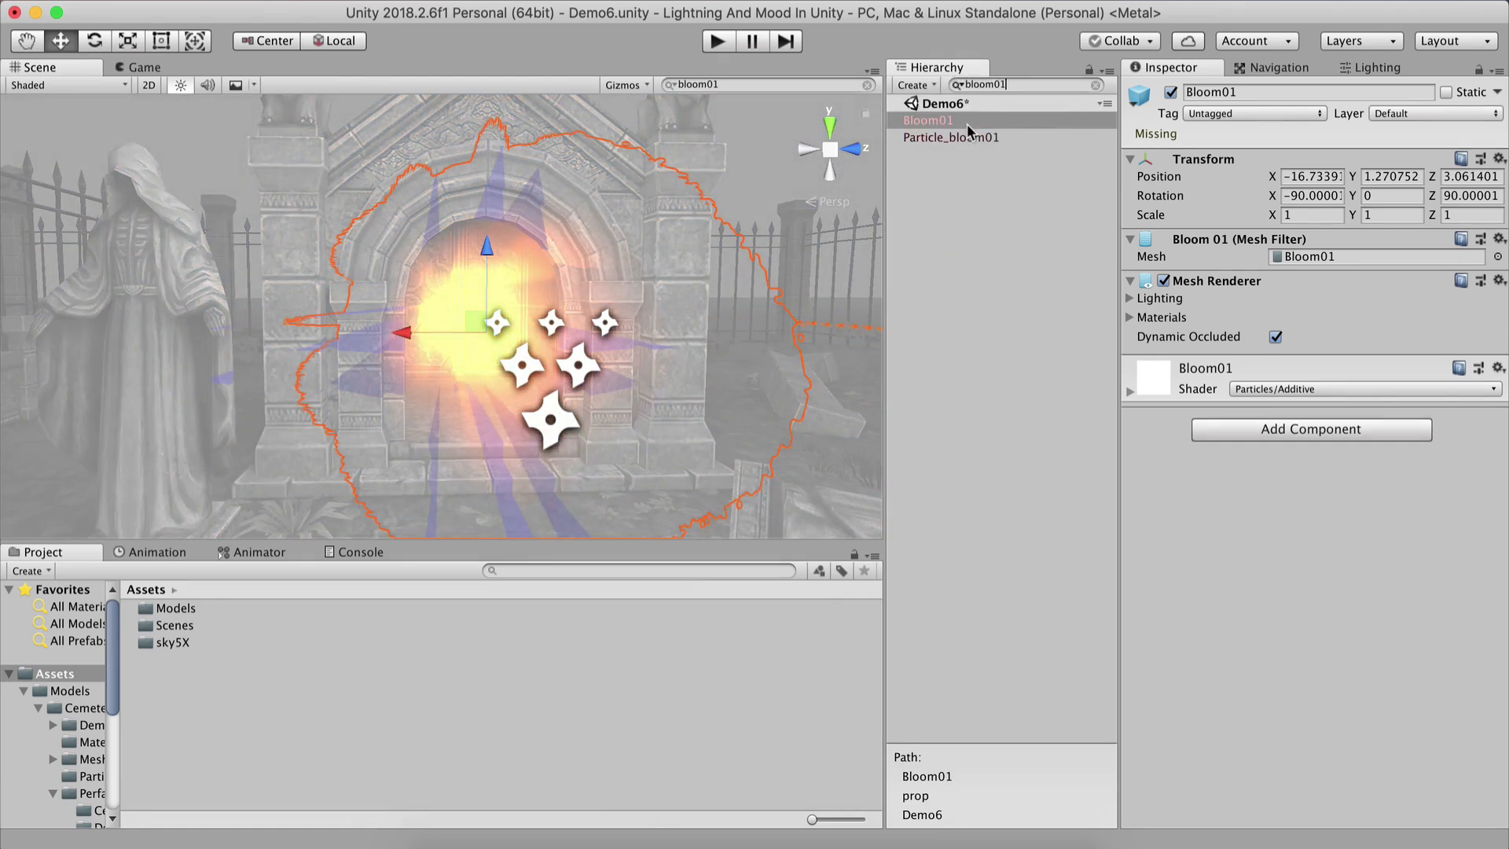
pyautogui.click(1171, 92)
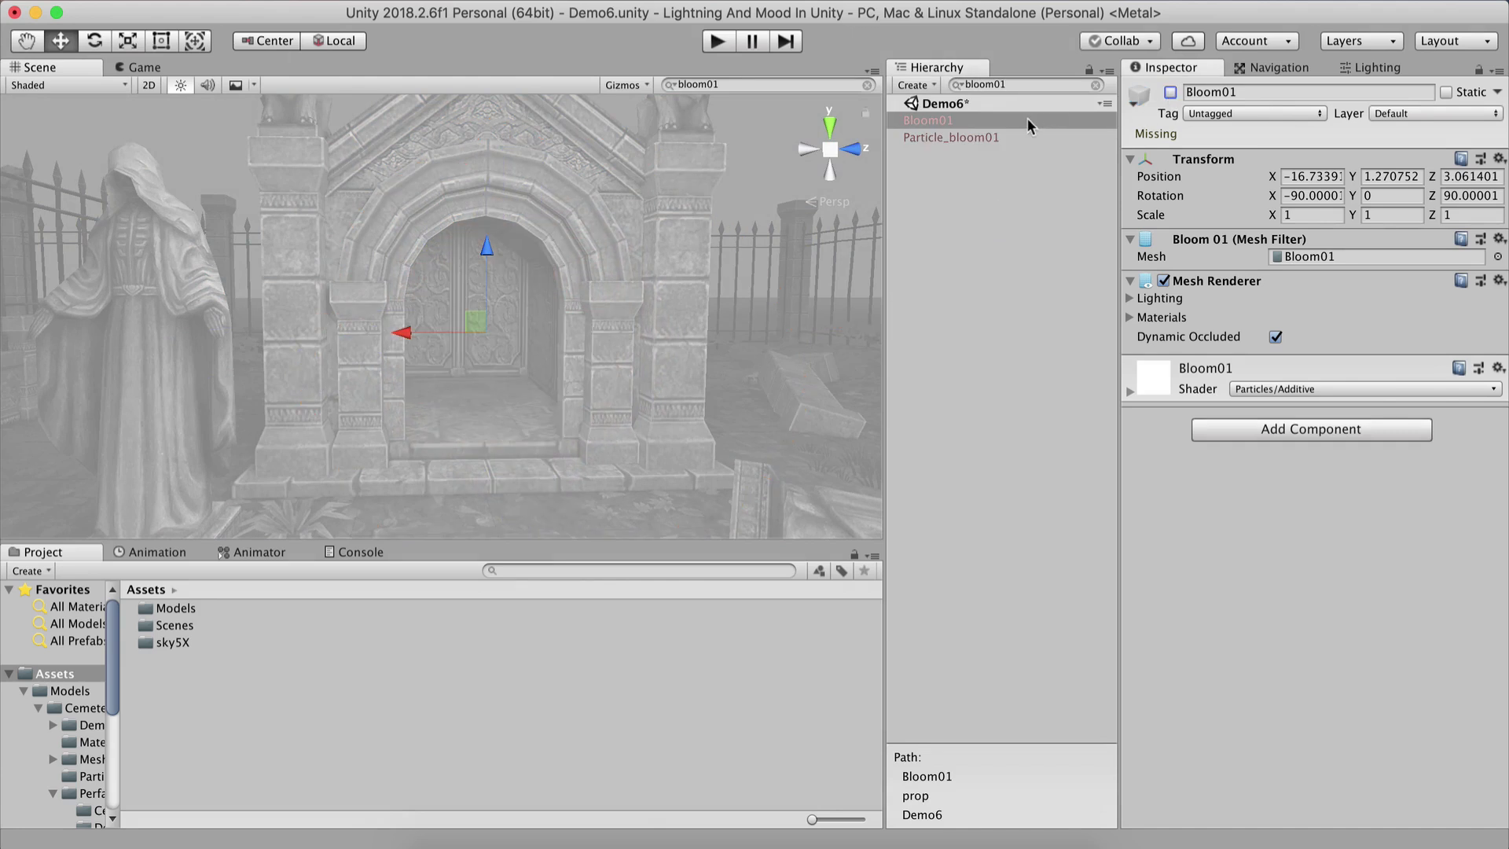
# Clear the hierarchy search and collapse the prop group.
pyautogui.click(983, 84)
pyautogui.press('BackSpace')
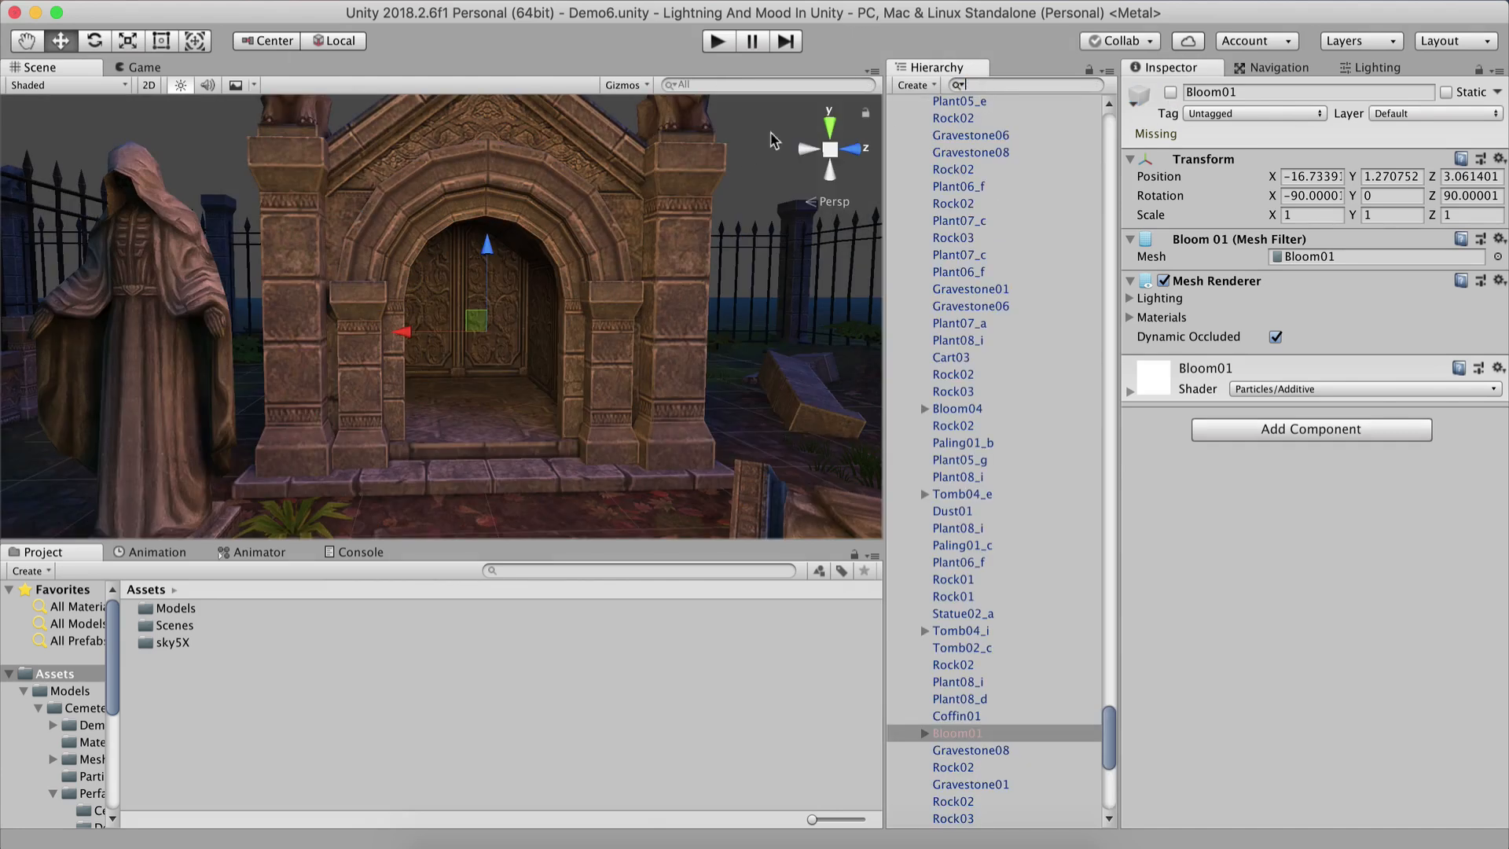
pyautogui.scroll(15, 1011, 232)
pyautogui.scroll(10, 923, 149)
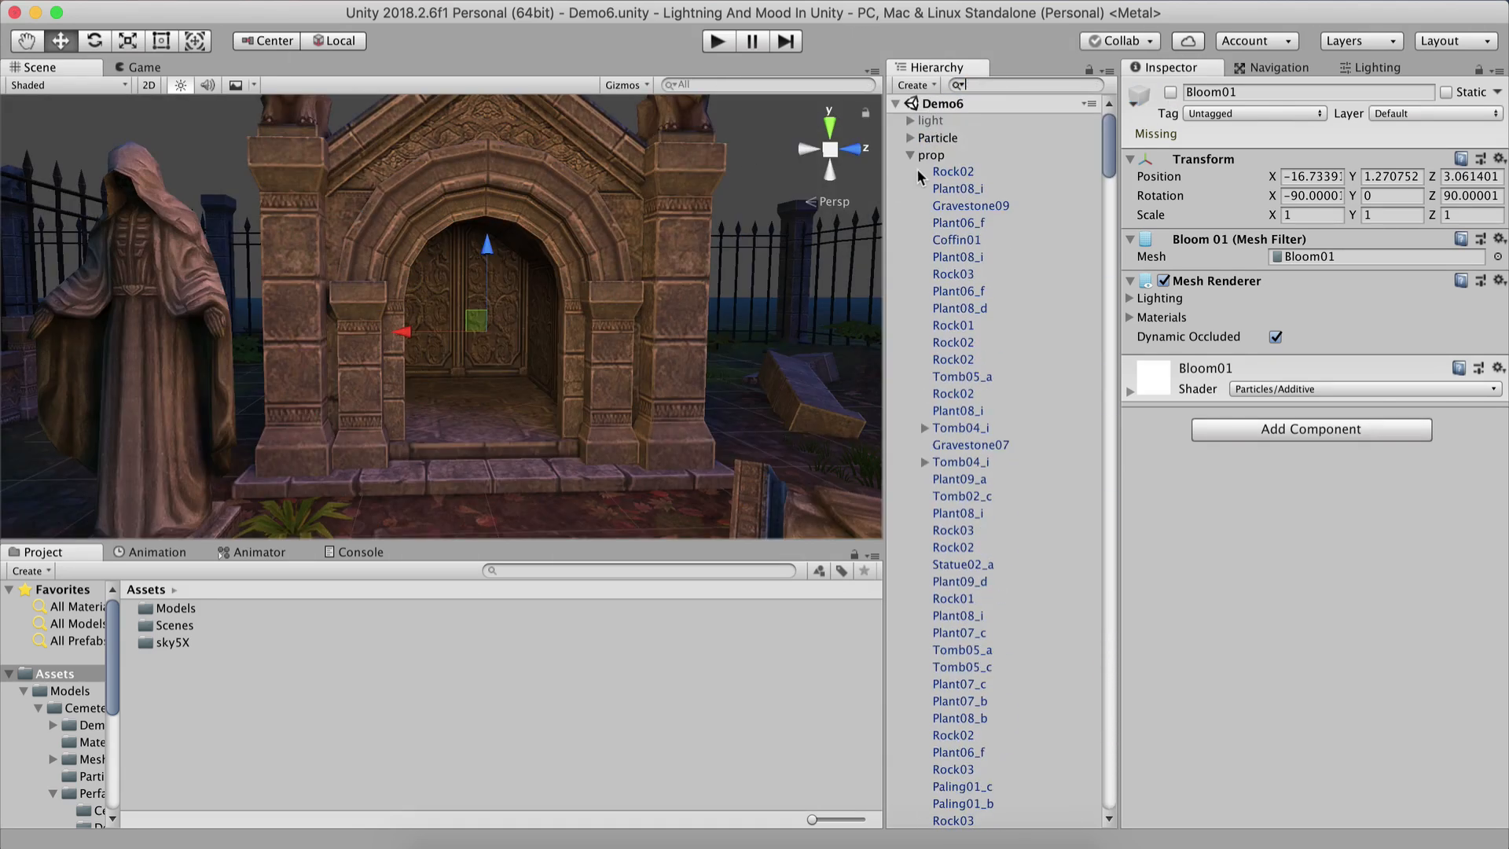
pyautogui.click(910, 156)
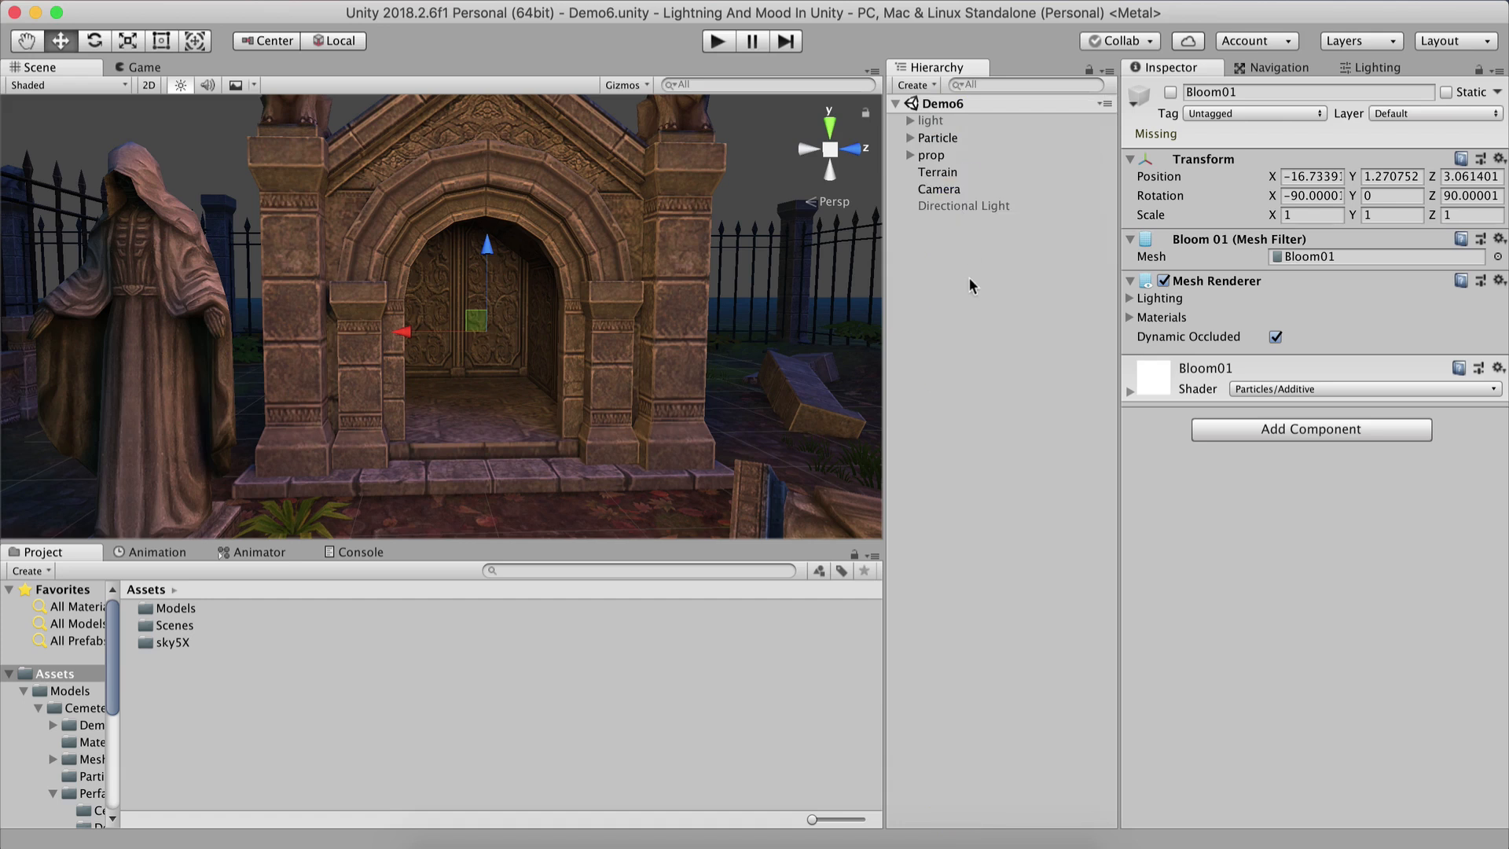
pyautogui.click(963, 273)
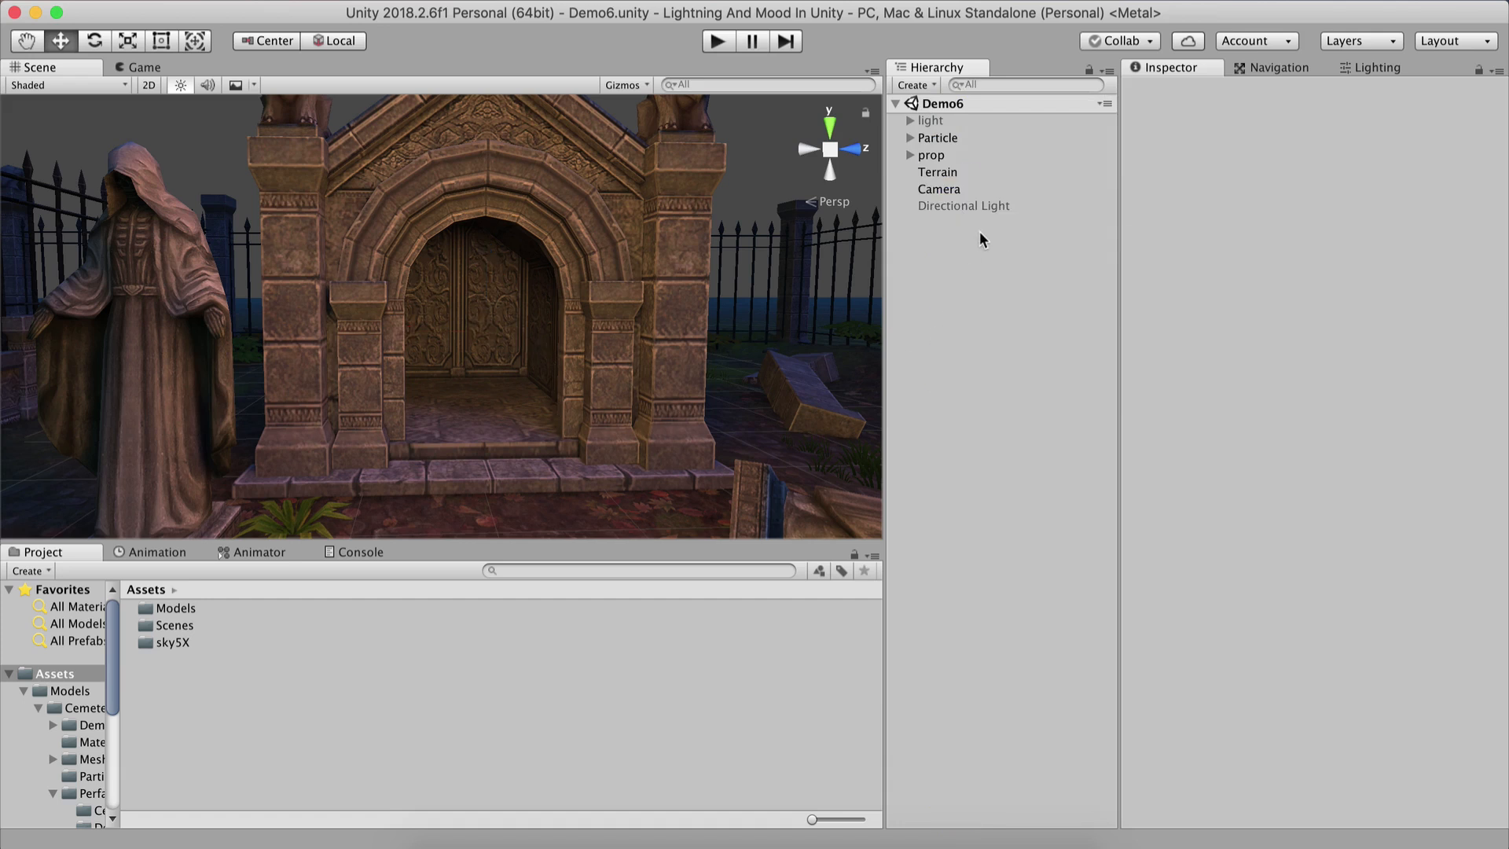
# Create a new Point Light in the scene.
pyautogui.rightClick(940, 235)
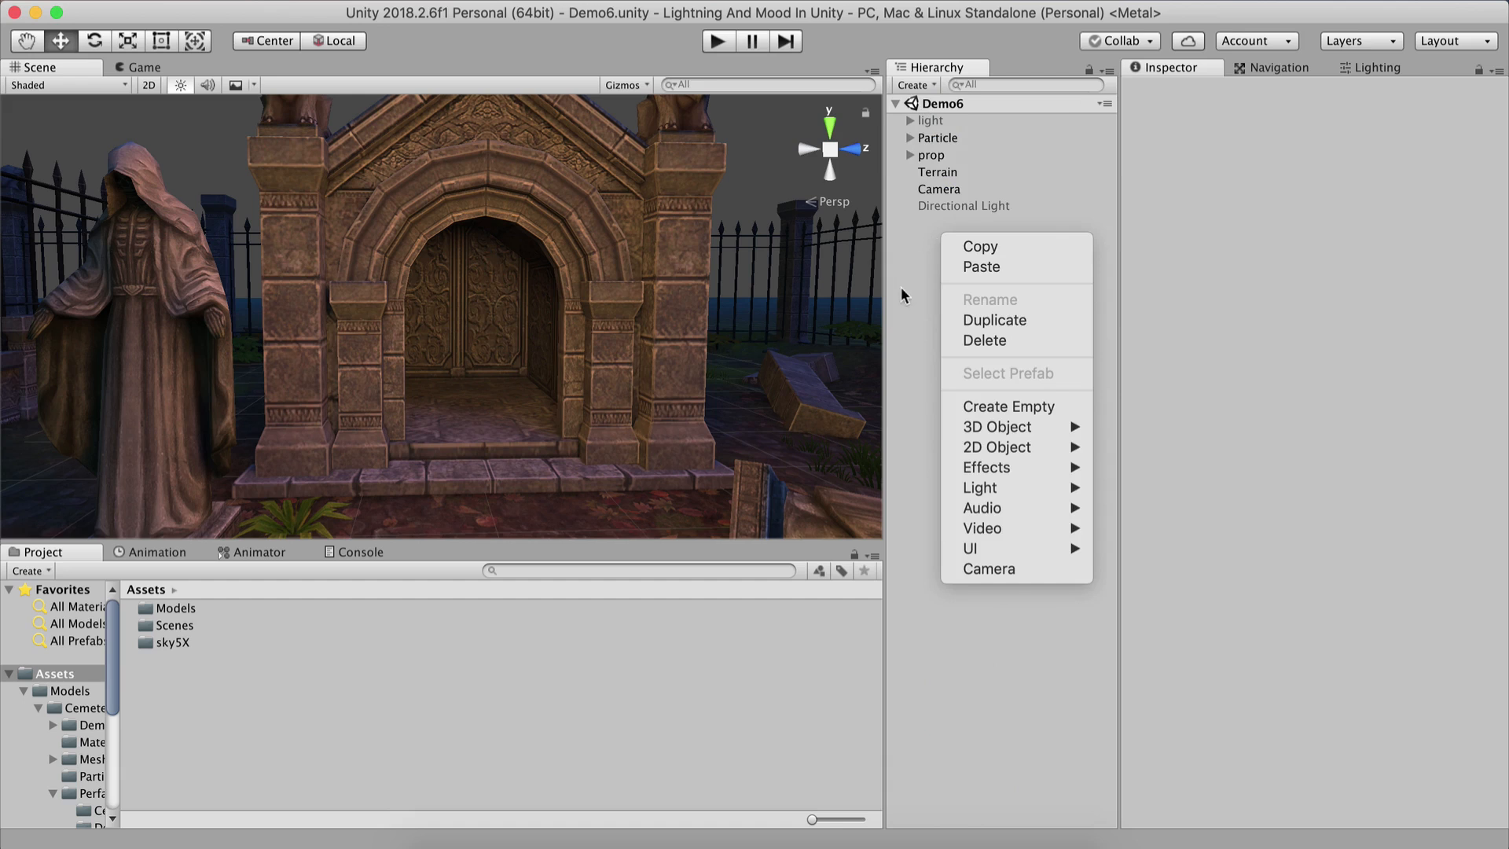
pyautogui.moveTo(954, 492)
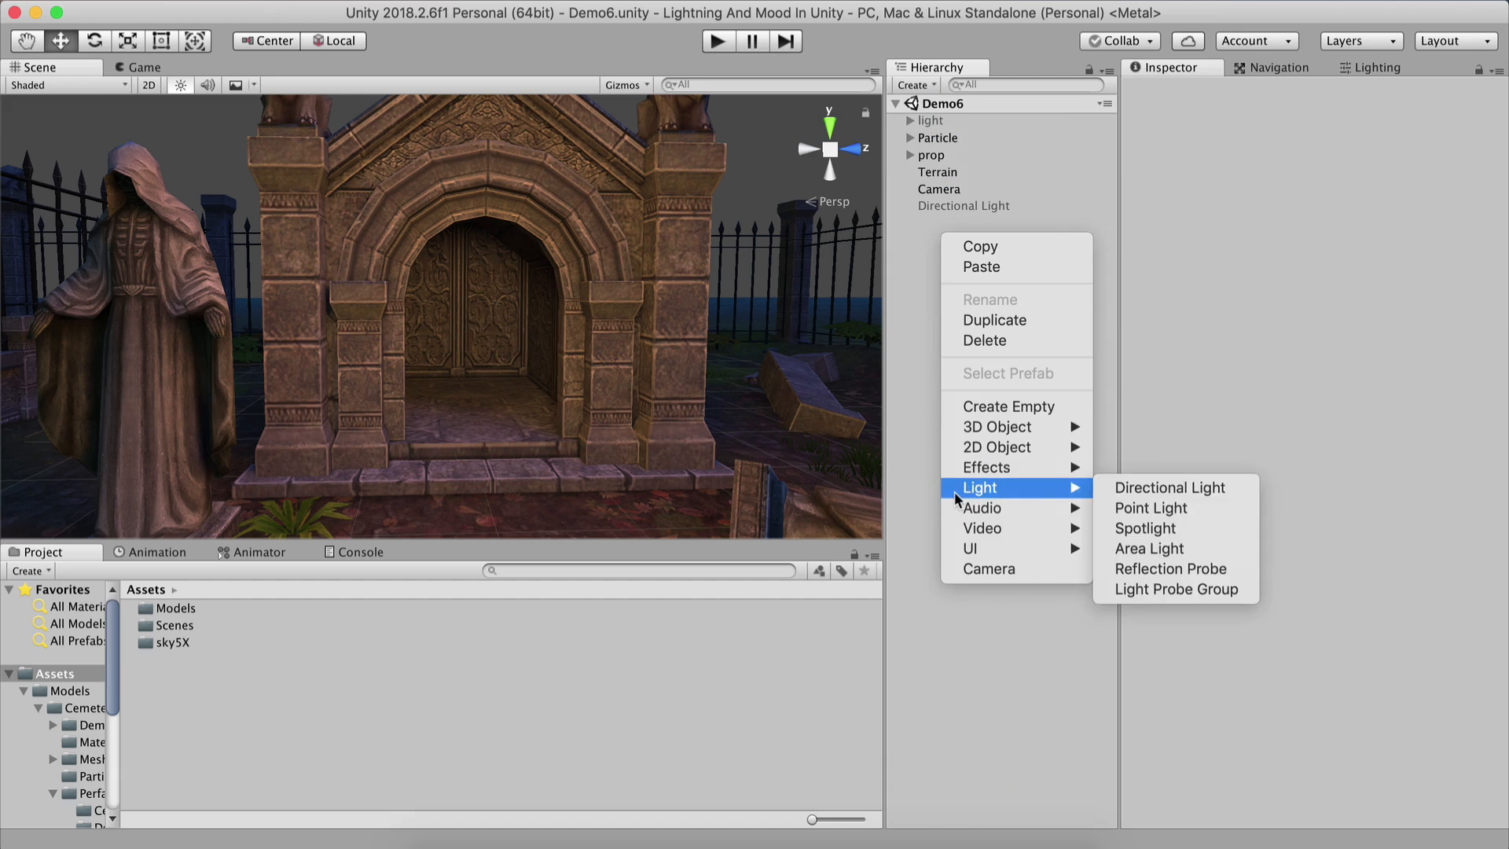
pyautogui.click(1120, 506)
# Move the Point Light into the crypt doorway, at about X -14.76, Y 0.99, Z 3.11.
pyautogui.scroll(-5, 428, 402)
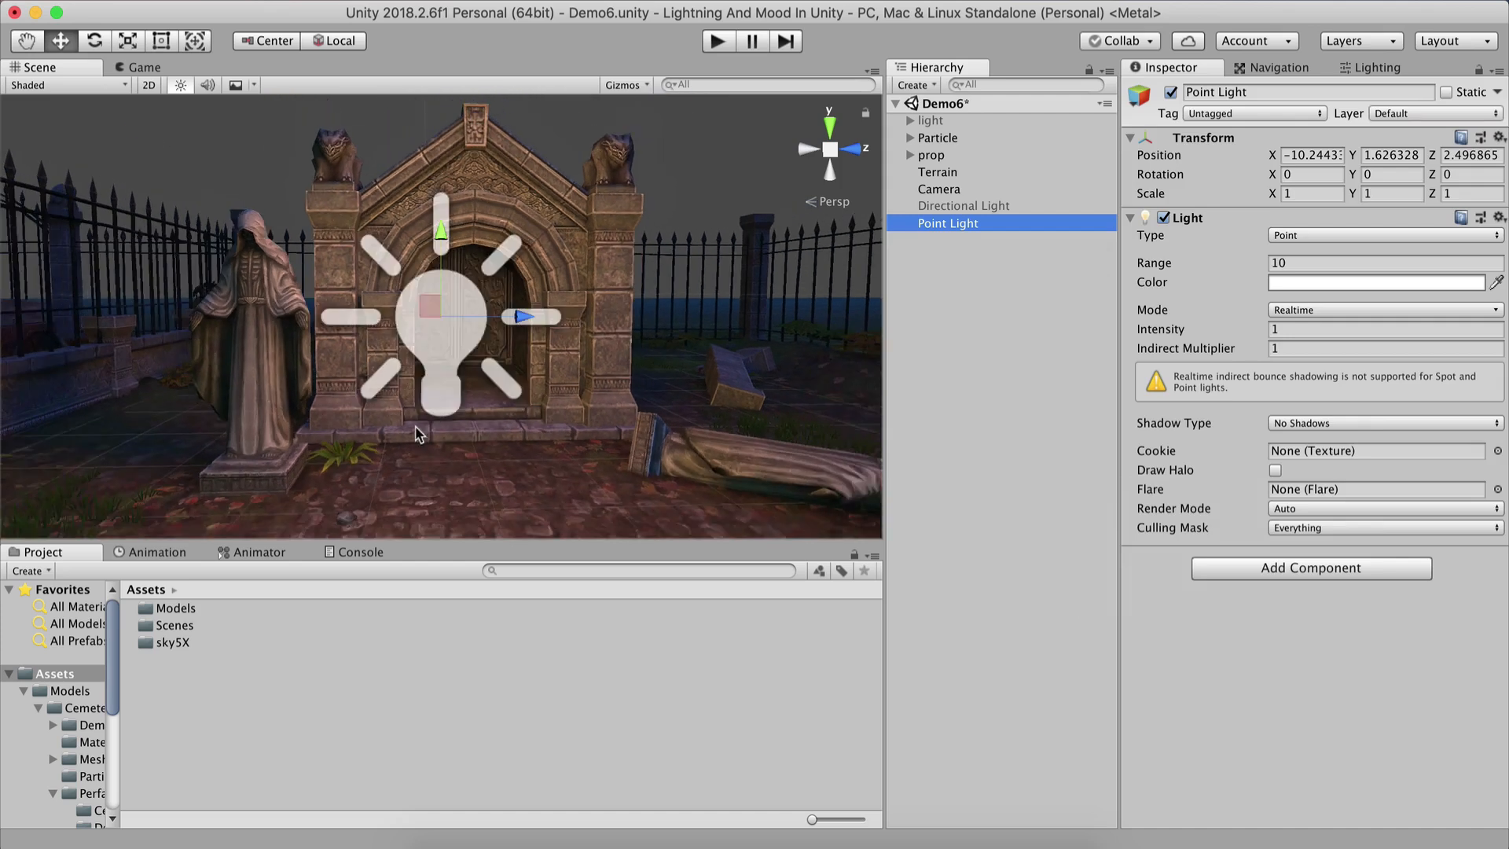
pyautogui.moveTo(511, 229); pyautogui.dragTo(366, 368, button='middle')
pyautogui.moveTo(367, 368)
pyautogui.keyDown('alt'); pyautogui.mouseDown()
pyautogui.moveTo(267, 364)
pyautogui.moveTo(383, 368)
pyautogui.mouseUp(); pyautogui.keyUp('alt')
pyautogui.moveTo(399, 305); pyautogui.dragTo(692, 243)
pyautogui.moveTo(798, 163); pyautogui.dragTo(768, 207)
pyautogui.moveTo(770, 344); pyautogui.dragTo(816, 413)
pyautogui.moveTo(629, 344); pyautogui.dragTo(380, 333, button='middle')
pyautogui.moveTo(530, 413); pyautogui.dragTo(518, 384)
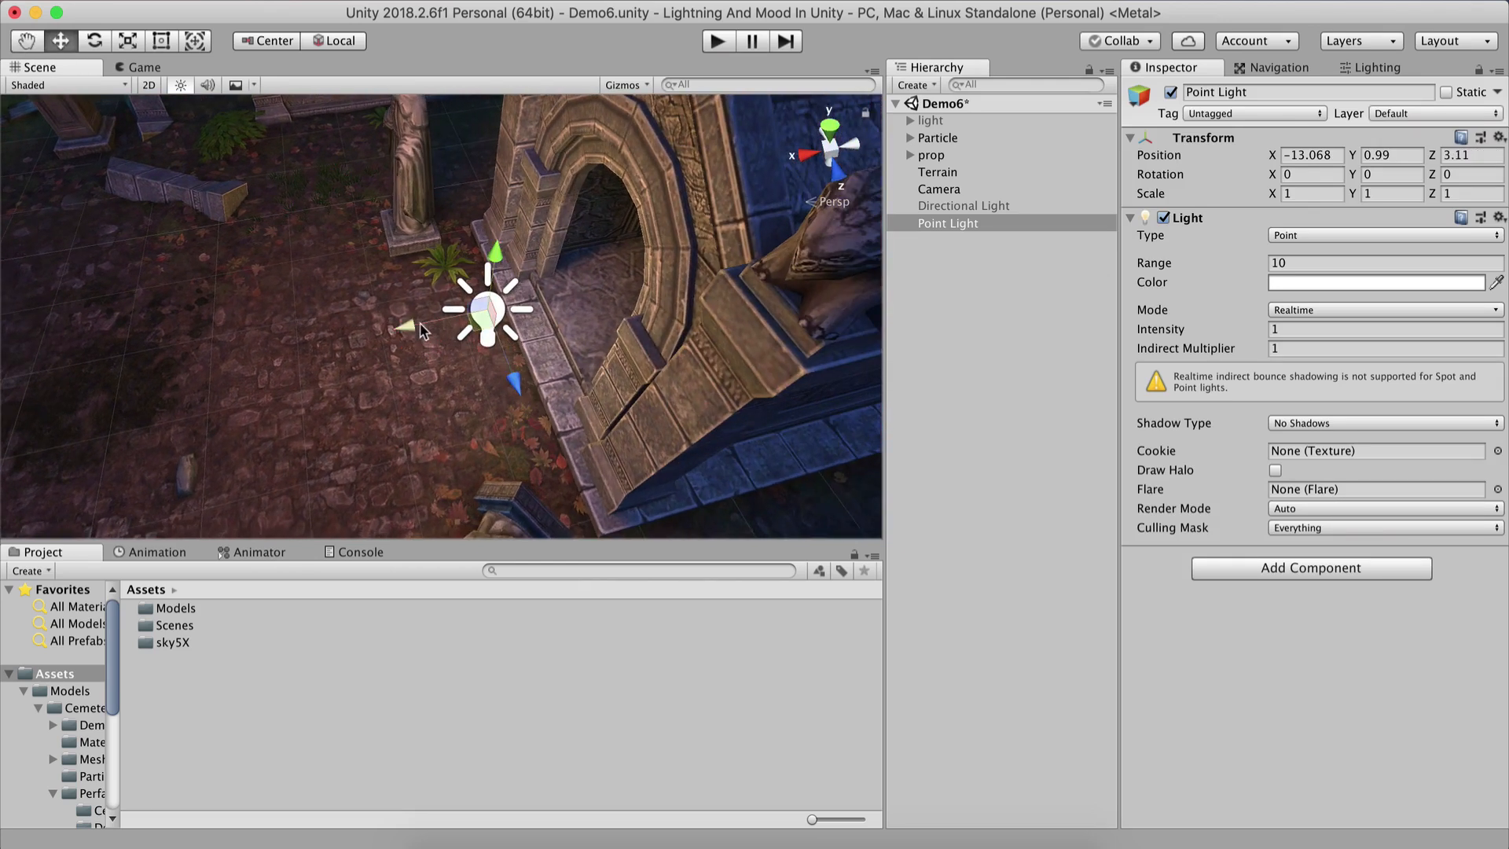
pyautogui.moveTo(424, 329); pyautogui.dragTo(564, 253)
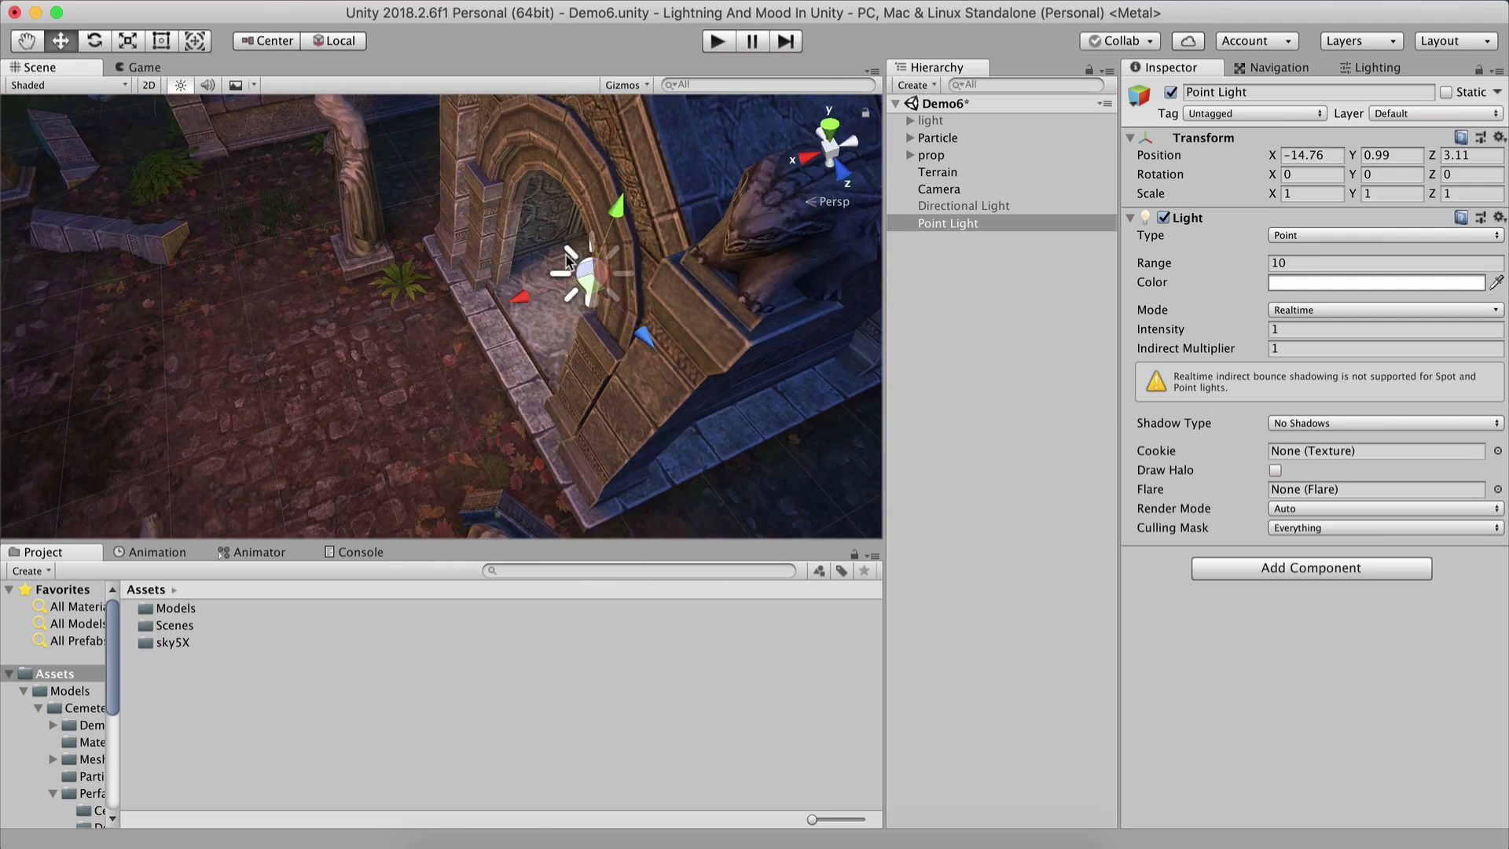
# Align the Camera with the Scene view framing the crypt doorway and preview it in the Game view.
pyautogui.click(144, 68)
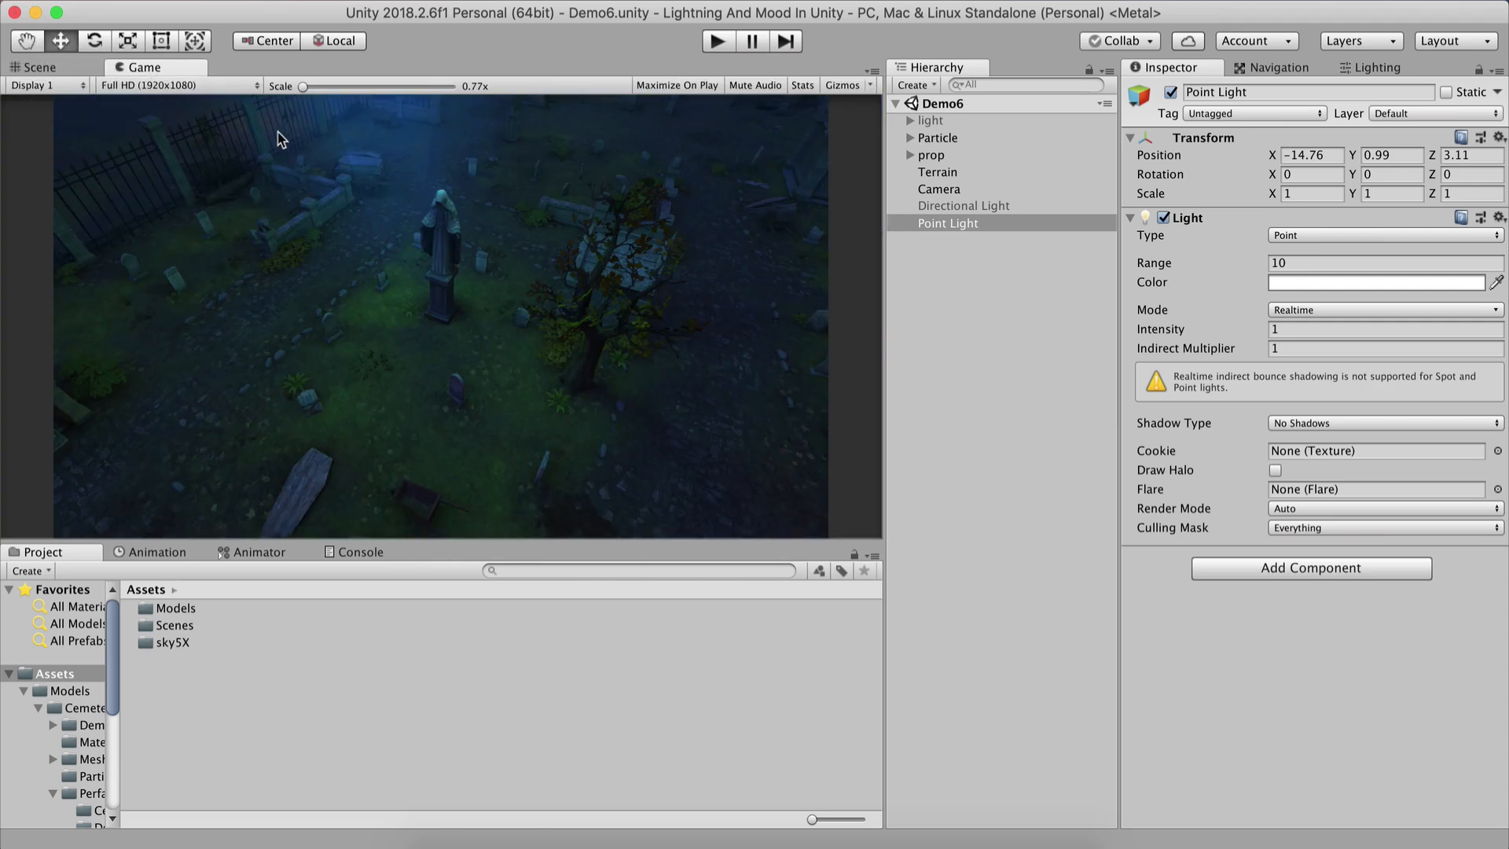
pyautogui.click(62, 66)
pyautogui.keyDown('alt'); pyautogui.moveTo(550, 212); pyautogui.dragTo(3, 511); pyautogui.keyUp('alt')
pyautogui.keyDown('alt'); pyautogui.moveTo(518, 314); pyautogui.dragTo(821, 13); pyautogui.keyUp('alt')
pyautogui.moveTo(652, 151); pyautogui.dragTo(475, 281, button='middle')
pyautogui.moveTo(406, 297); pyautogui.dragTo(311, 240, button='right')
pyautogui.press('w')
pyautogui.press('s')
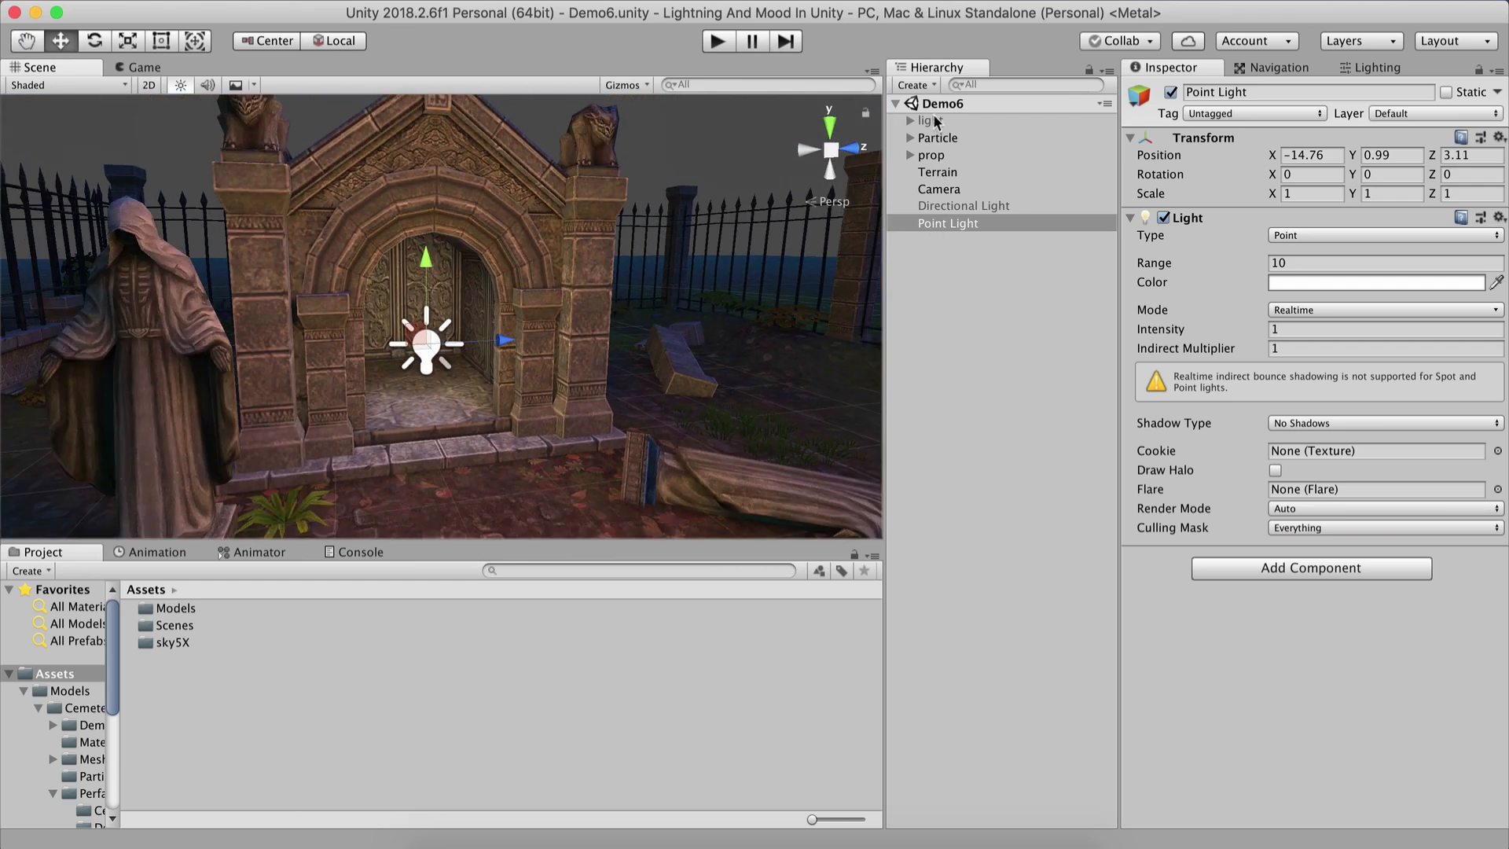
pyautogui.click(939, 189)
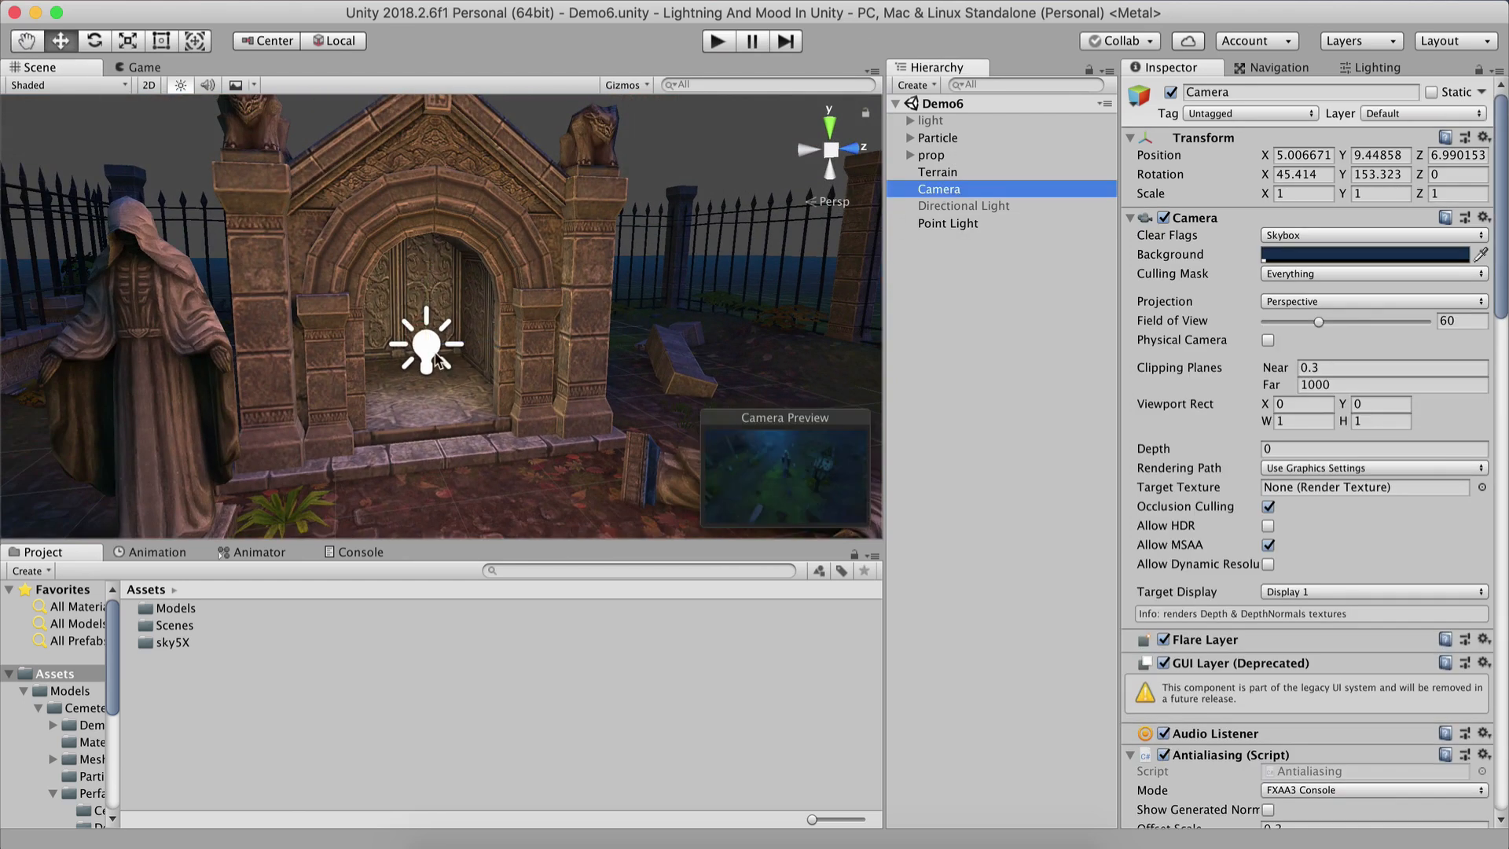
pyautogui.press('super+shift+f')
pyautogui.press('super+2')
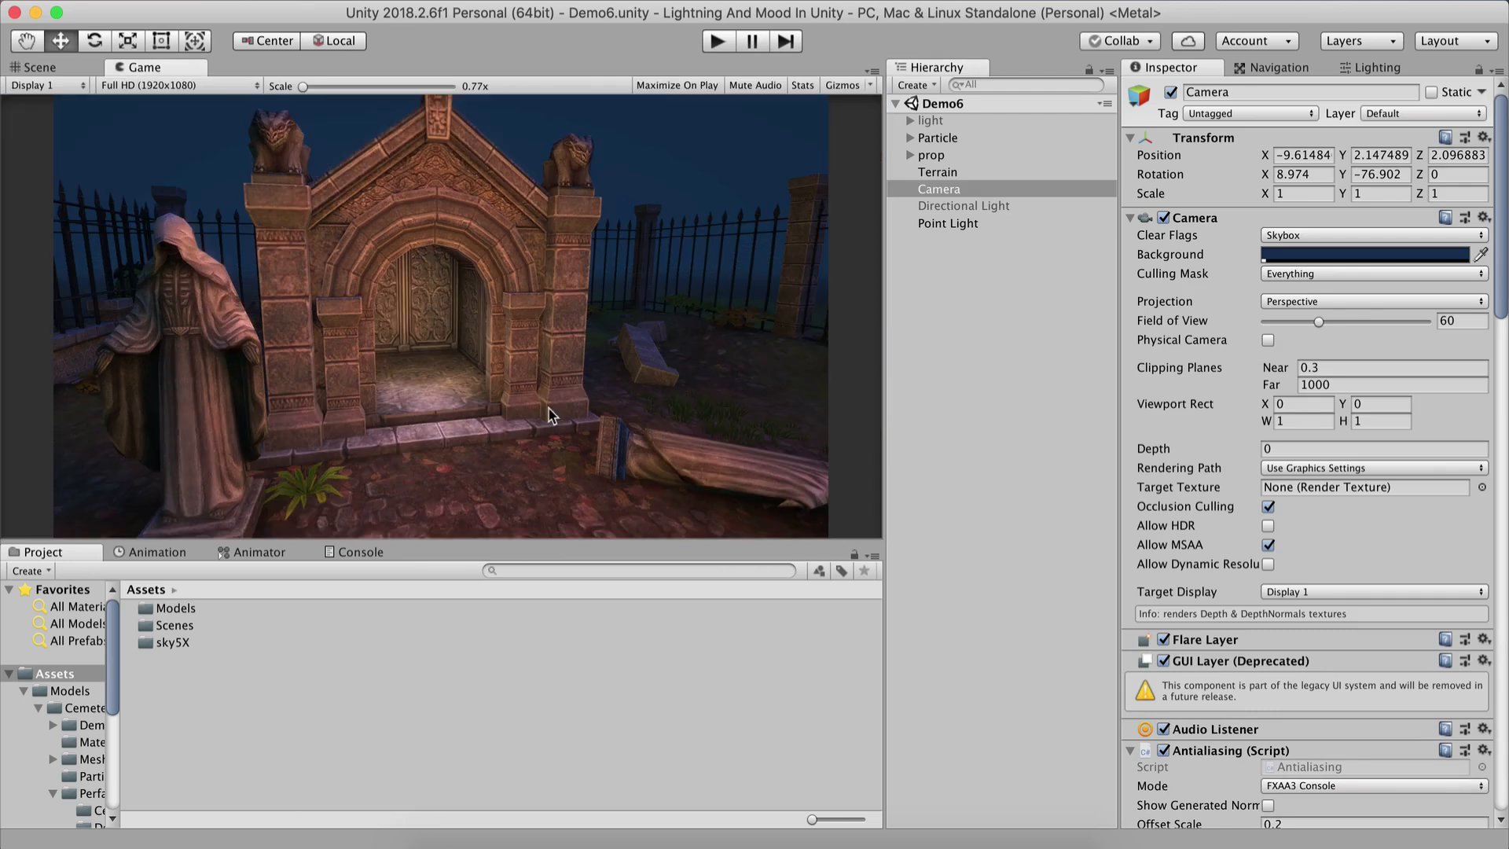
# Toggle the Point Light on and off repeatedly to compare the doorway lighting.
pyautogui.click(949, 224)
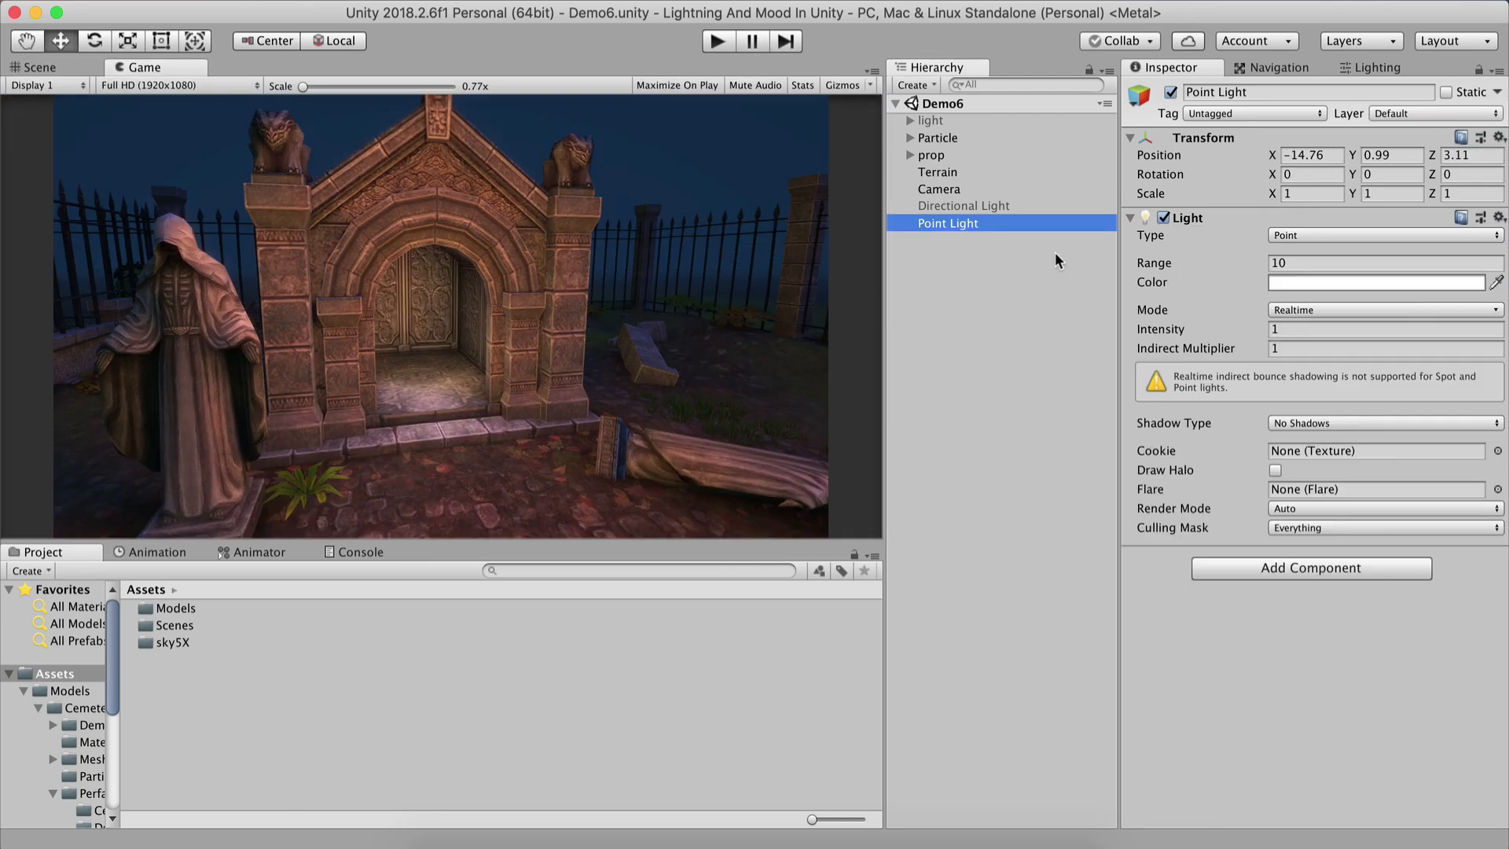
pyautogui.click(1170, 93)
pyautogui.click(1170, 93)
pyautogui.click(1171, 93)
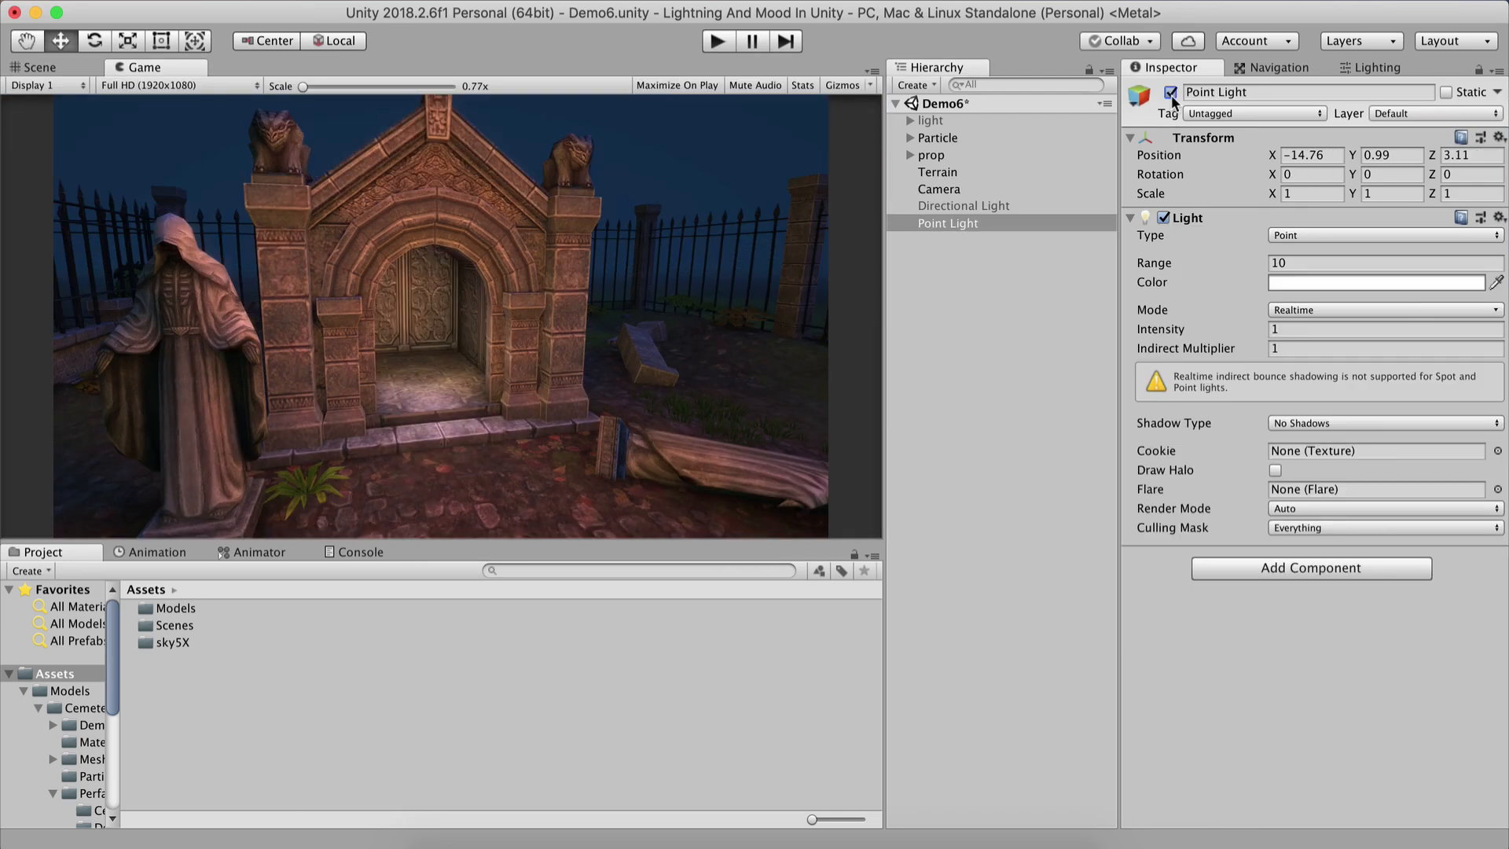
pyautogui.click(1171, 93)
pyautogui.click(1170, 92)
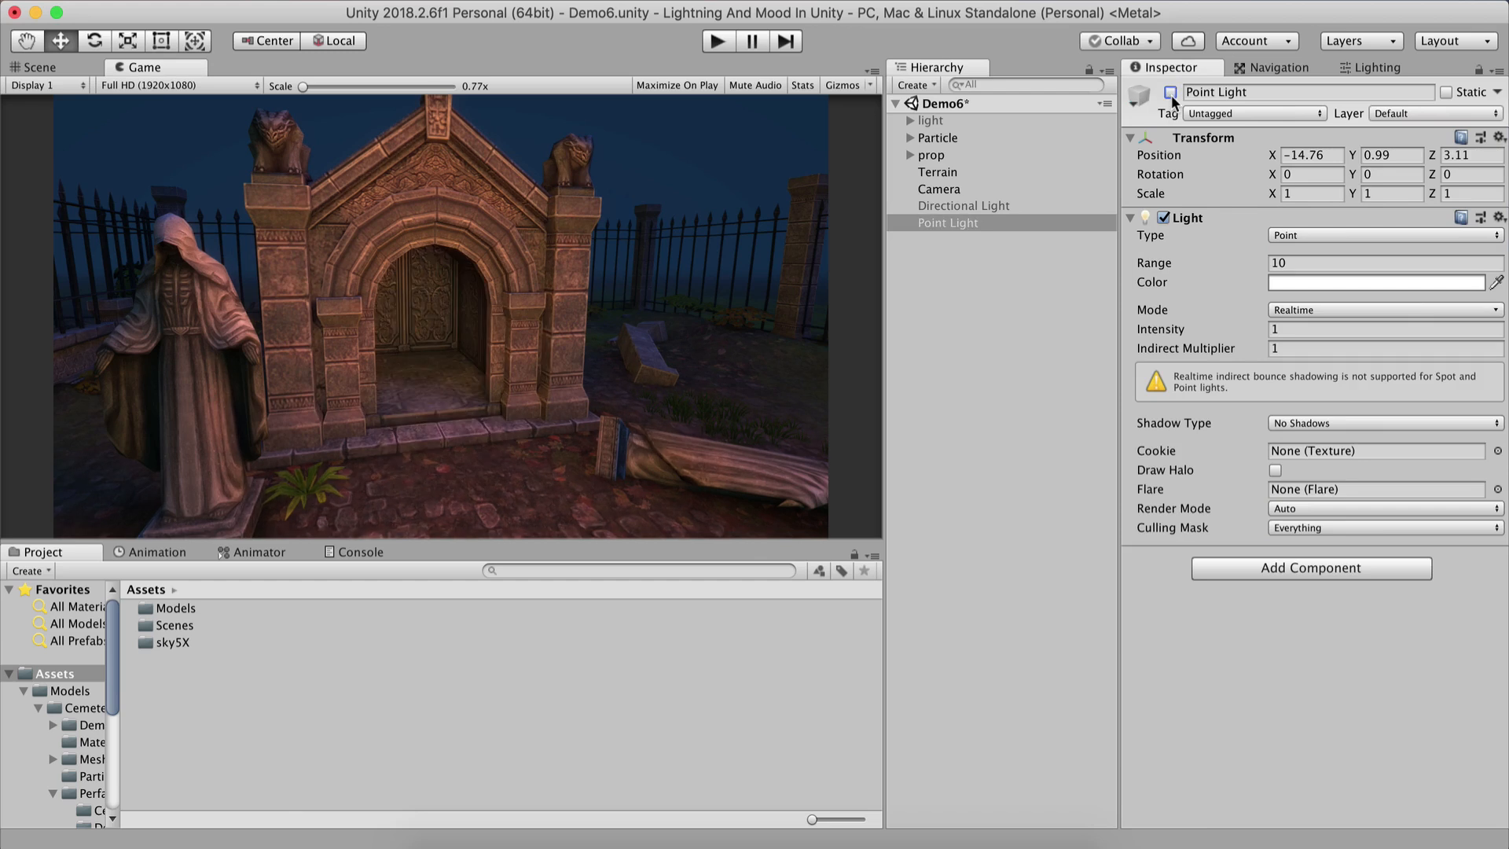
pyautogui.click(1171, 95)
pyautogui.click(1171, 94)
# Disable the Particle group.
pyautogui.click(974, 135)
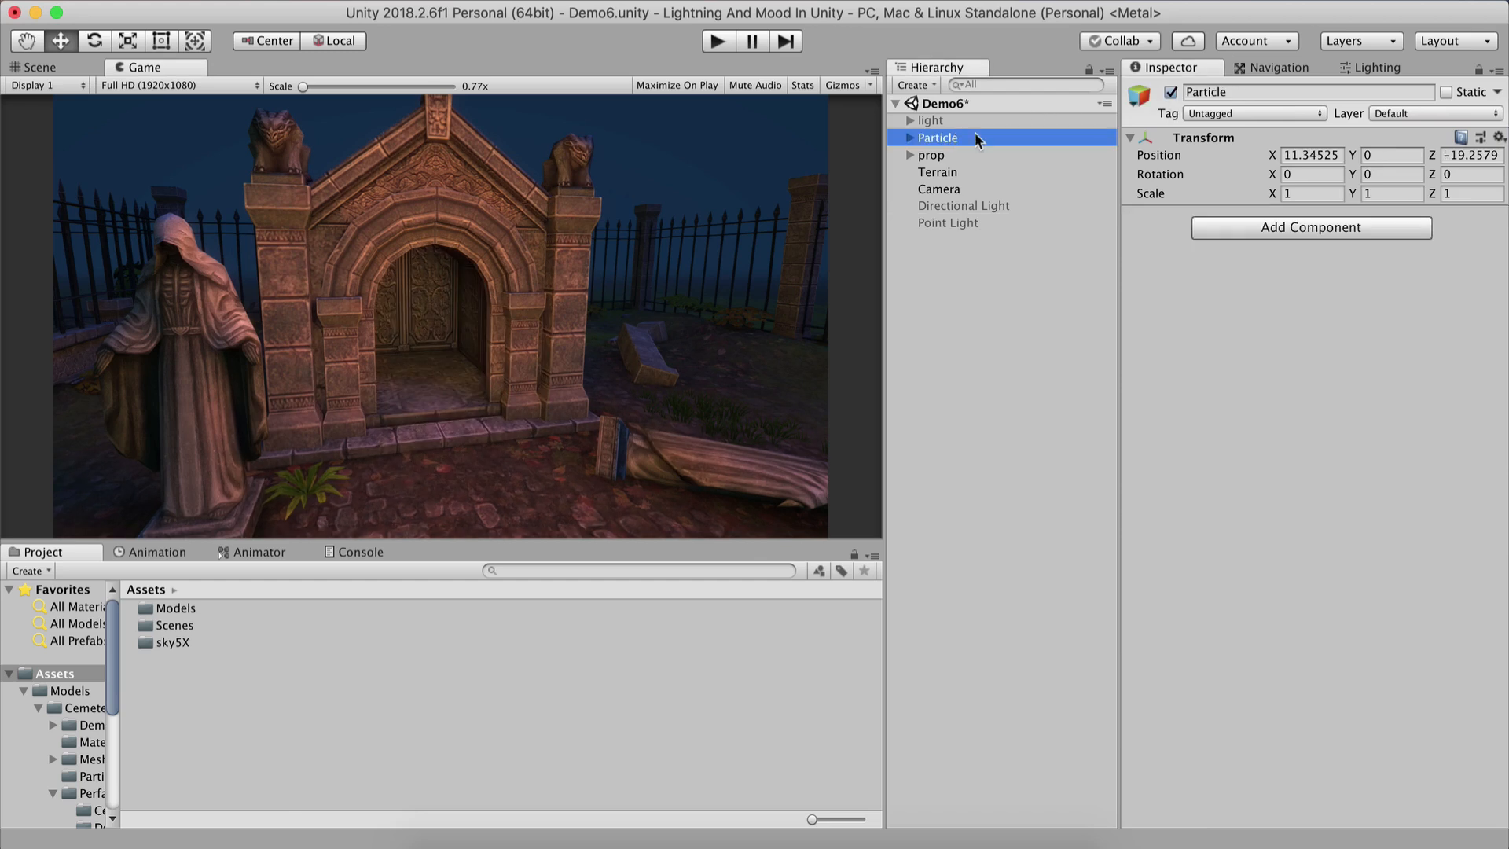
pyautogui.click(1170, 94)
pyautogui.click(931, 157)
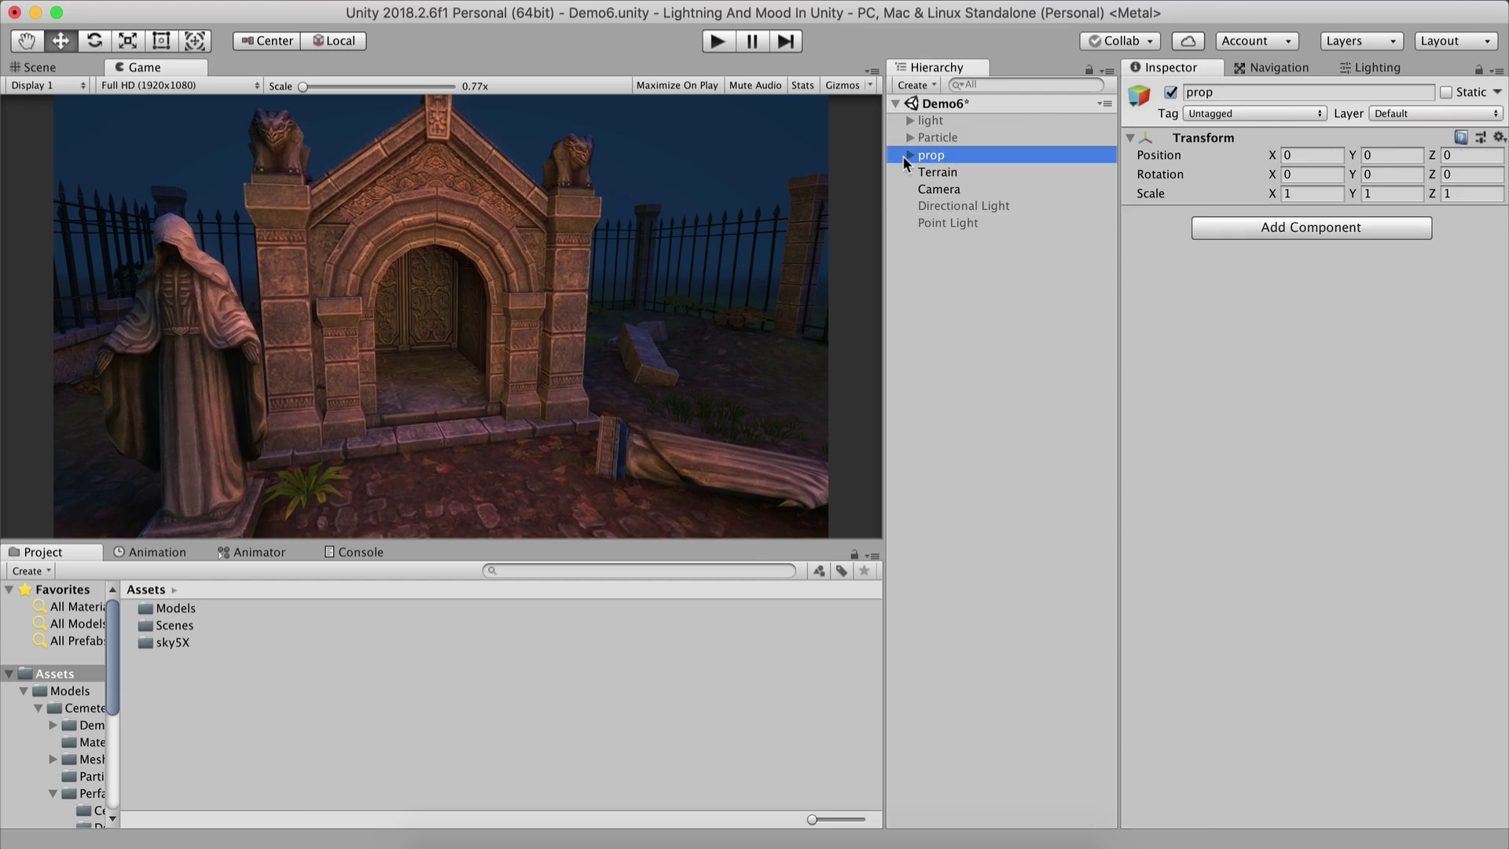
# Select the Point Light and review the scene's Lighting settings before returning to the Inspector.
pyautogui.click(949, 222)
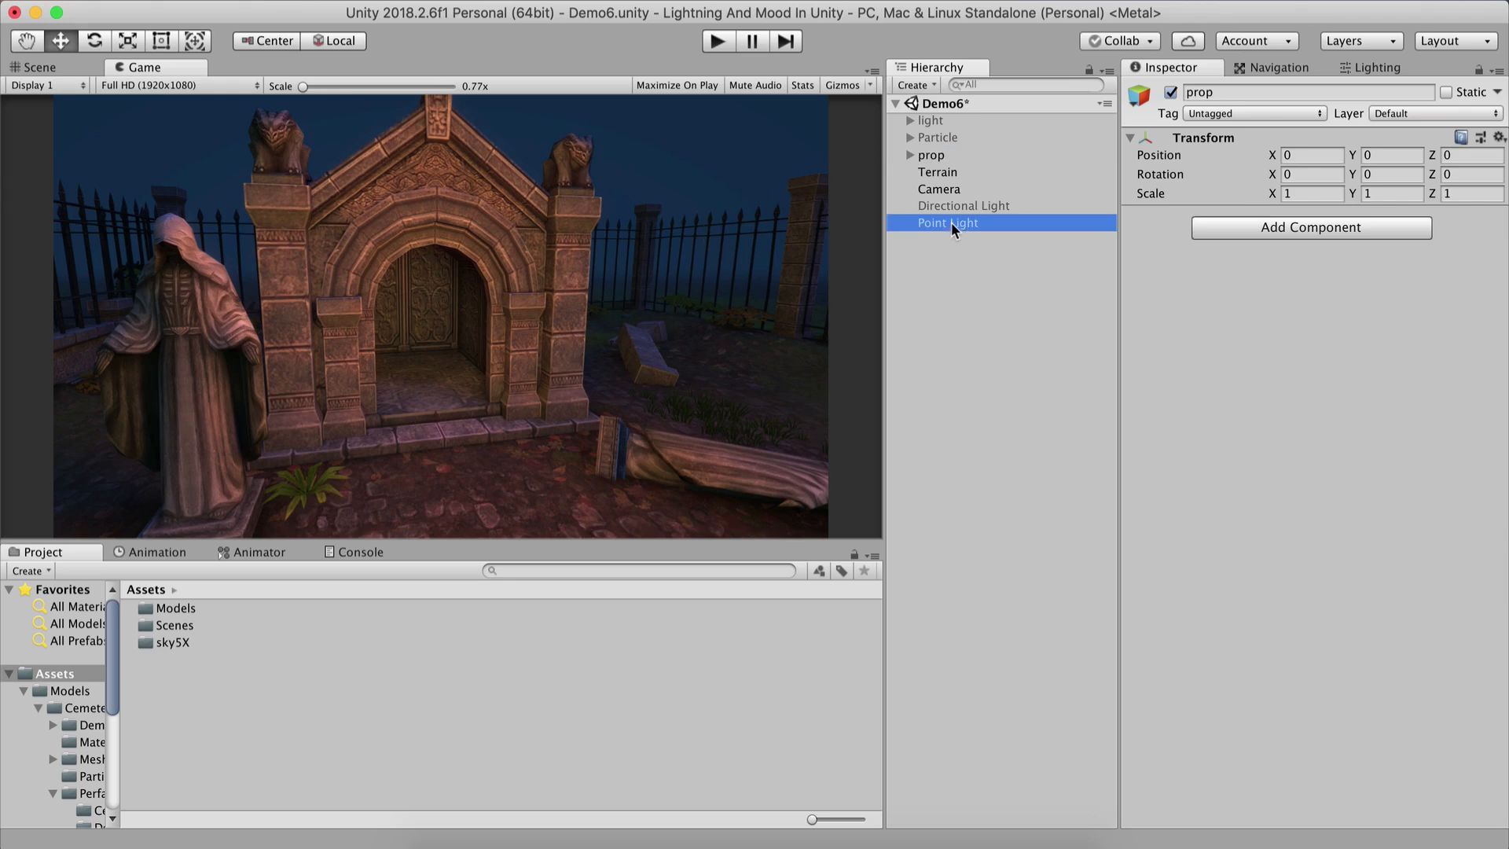
pyautogui.click(1394, 68)
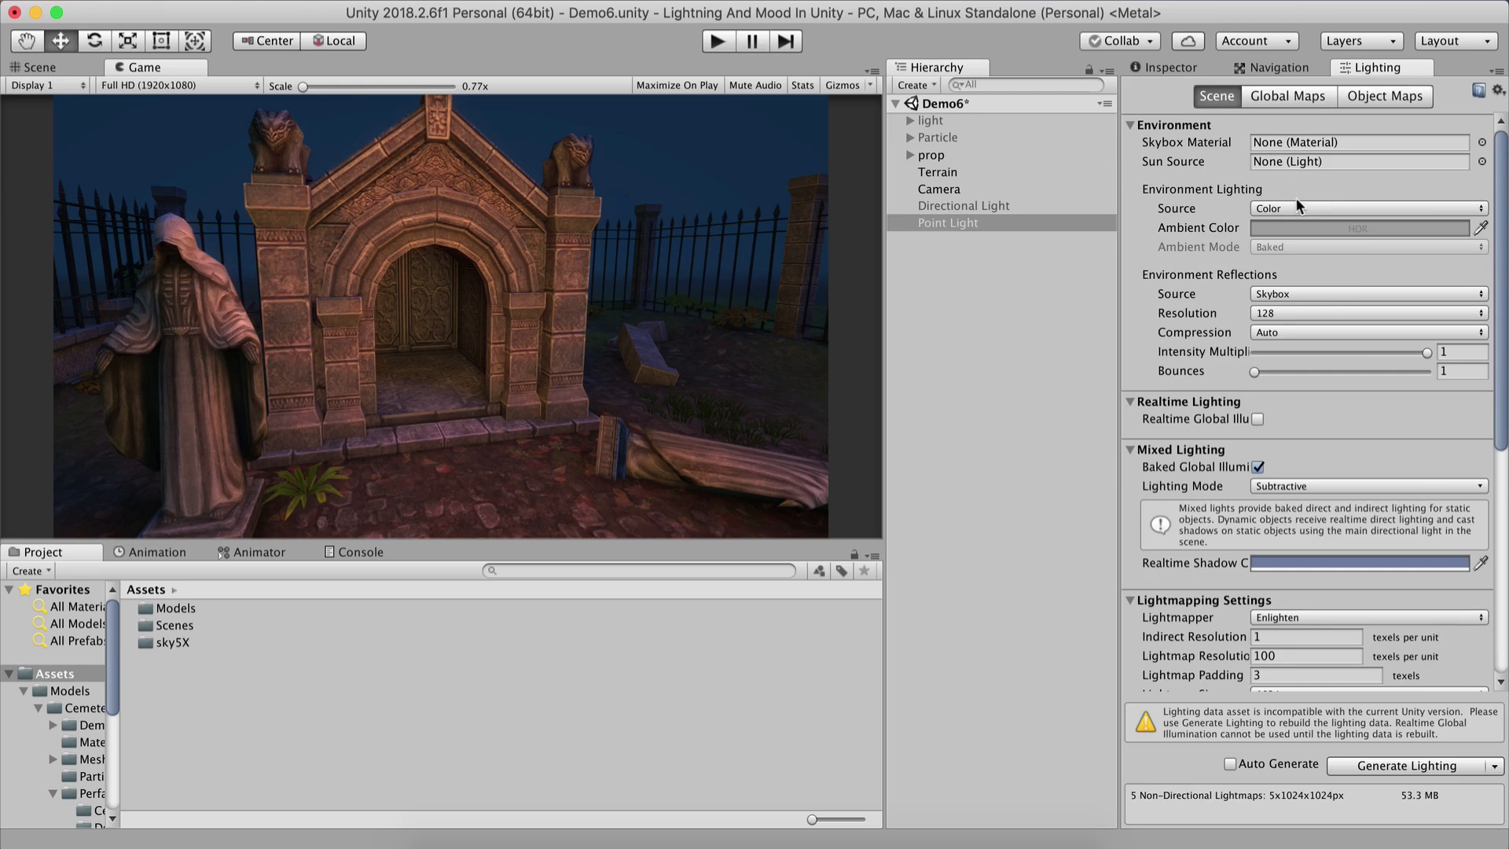
pyautogui.click(1165, 68)
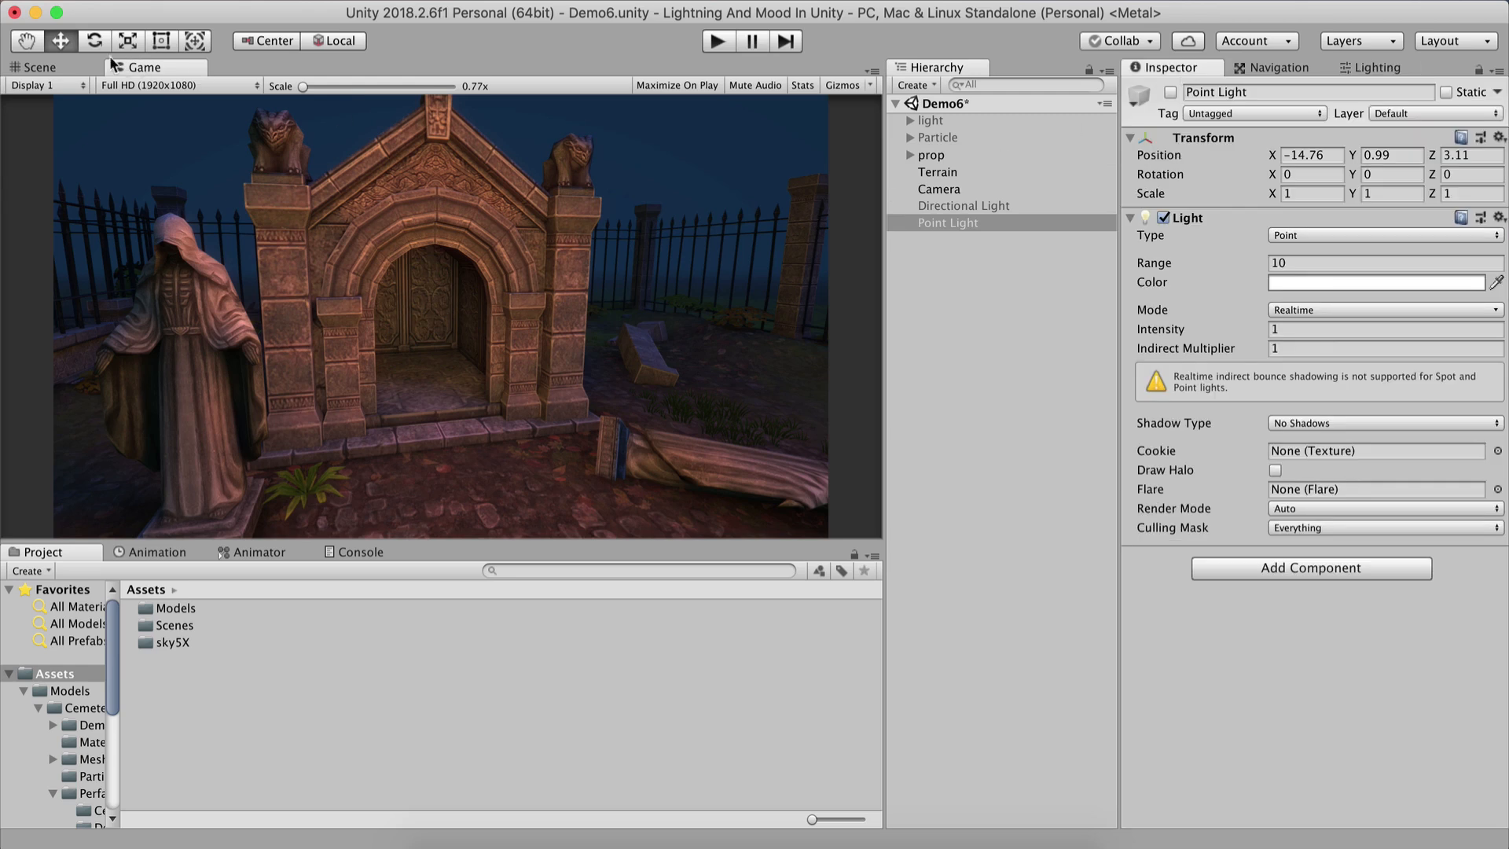
# Select the Bloom04 light-beam effect in the Scene view and disable it.
pyautogui.click(60, 69)
pyautogui.moveTo(184, 142); pyautogui.dragTo(101, 464, button='right')
pyautogui.press('s')
pyautogui.click(232, 250)
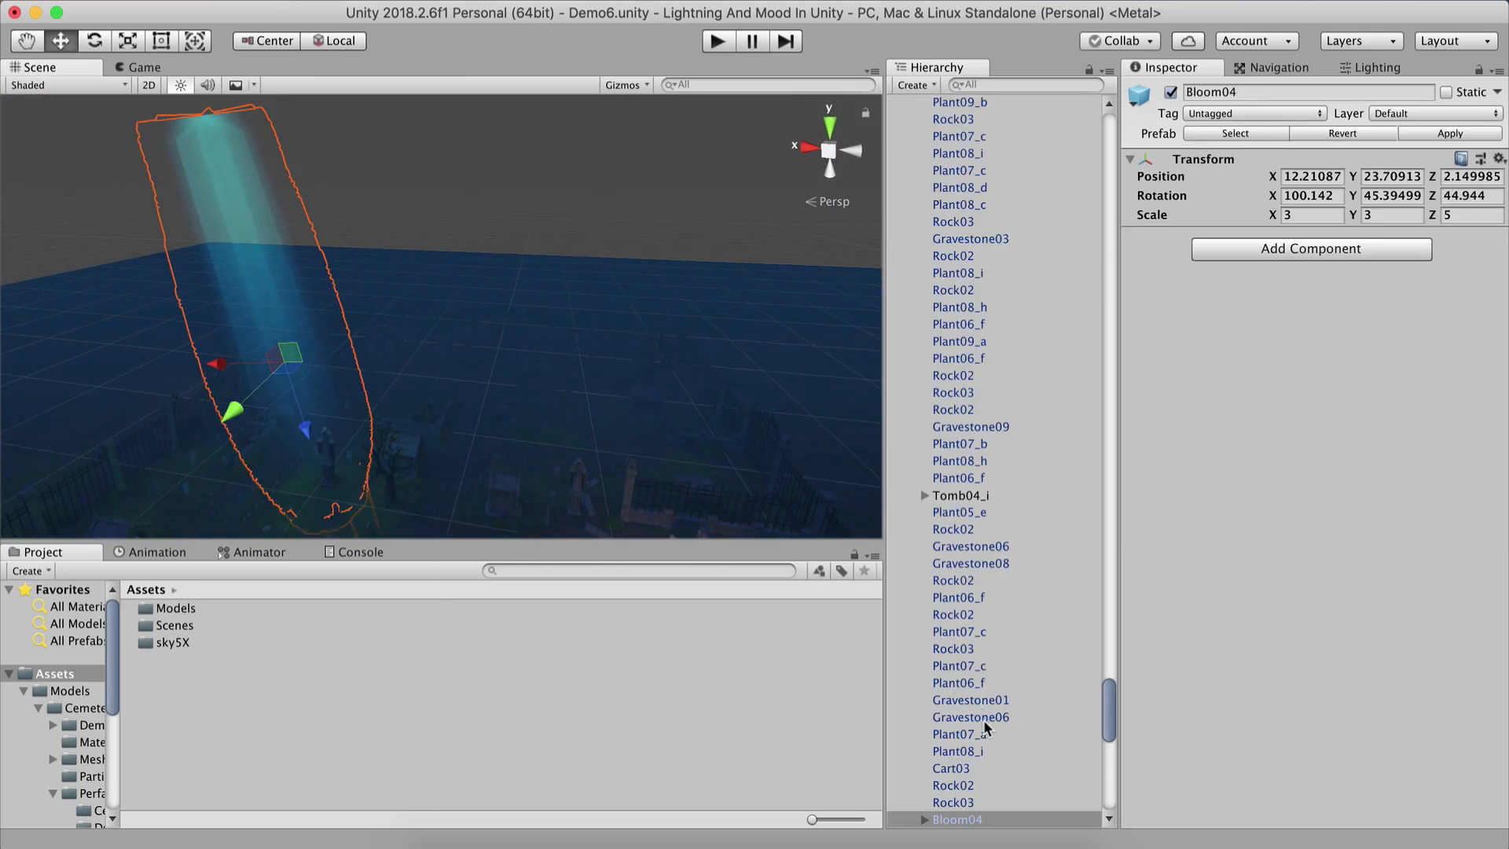
pyautogui.click(1170, 92)
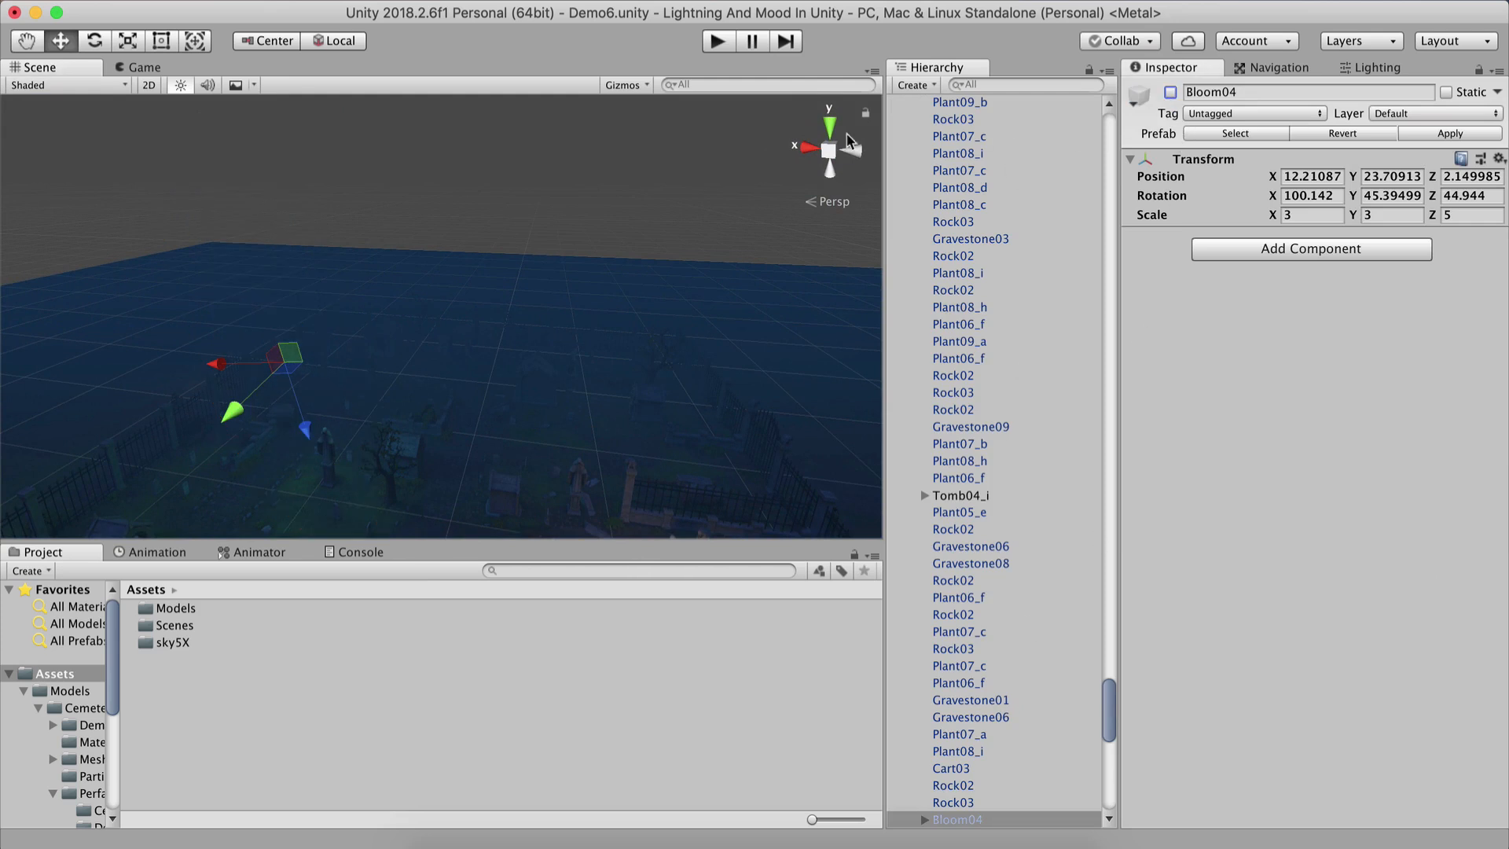
# Collapse the prop group, reselect the Point Light and toggle it repeatedly while zooming the Game view into the doorway.
pyautogui.click(155, 70)
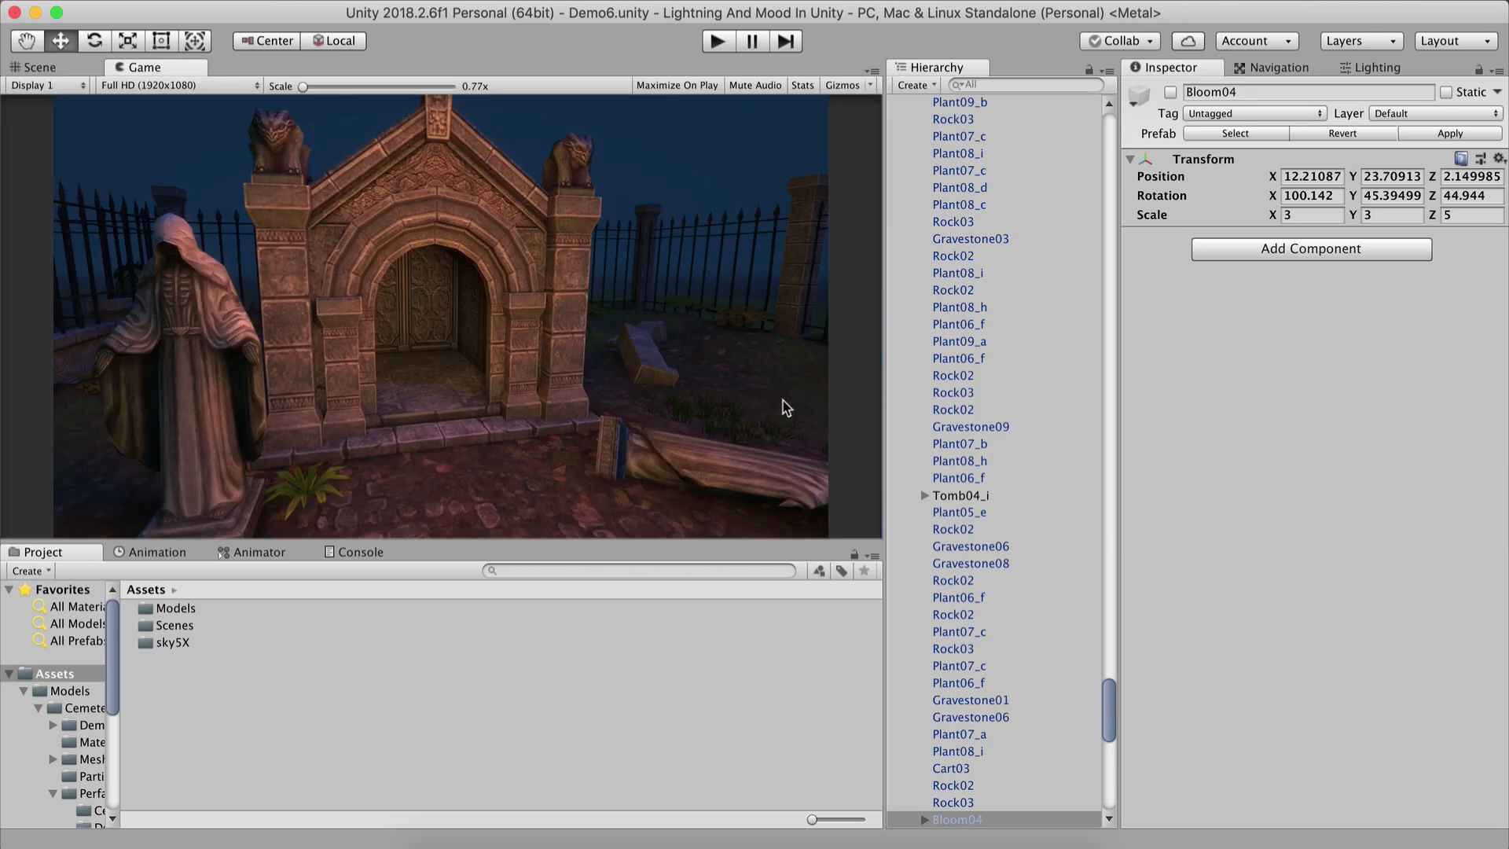
pyautogui.scroll(10, 987, 276)
pyautogui.scroll(15, 1104, 510)
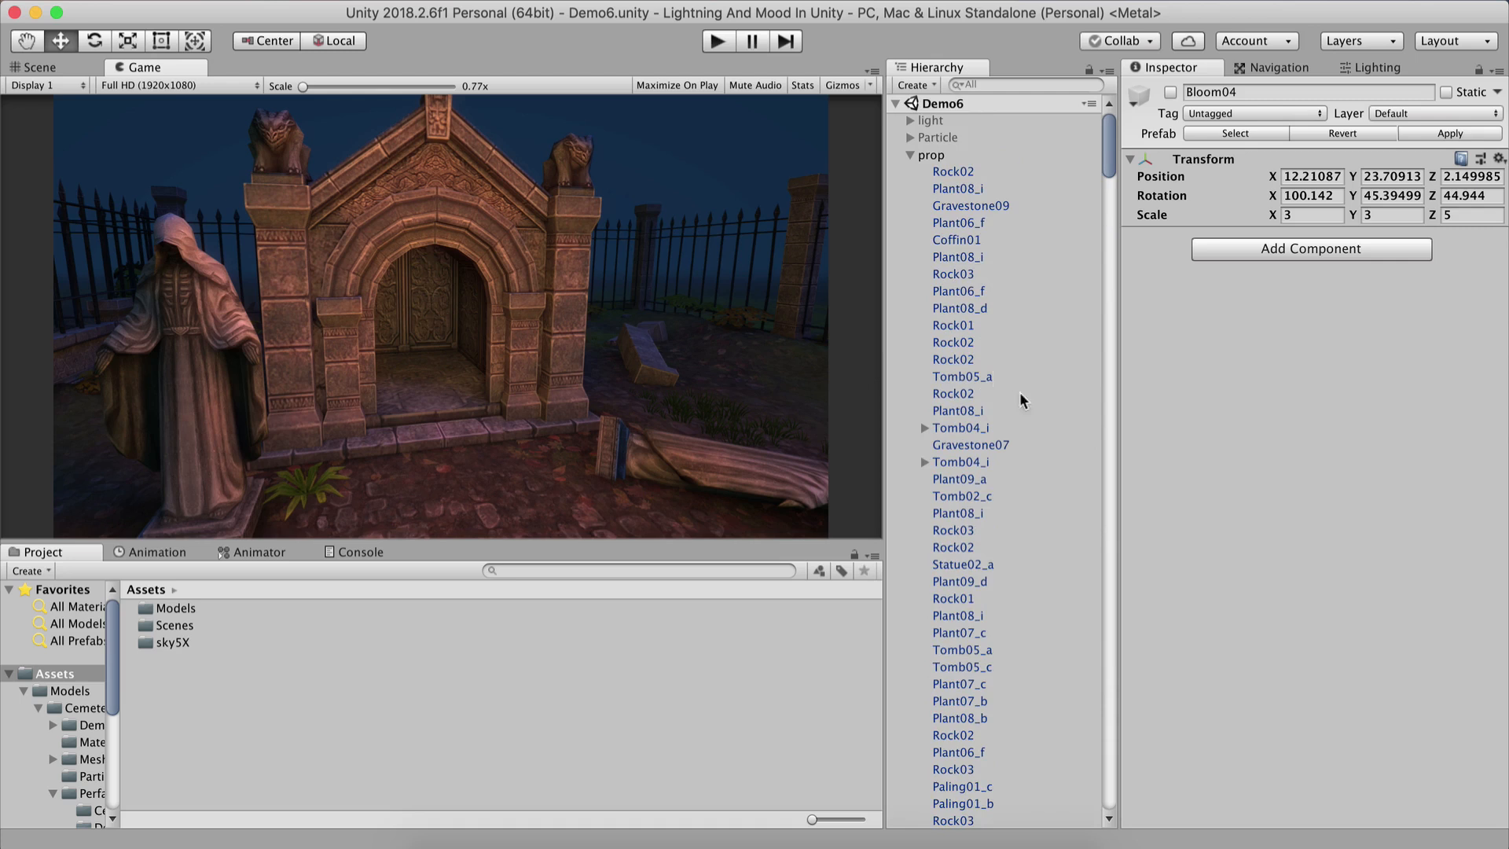
pyautogui.click(909, 155)
pyautogui.click(943, 223)
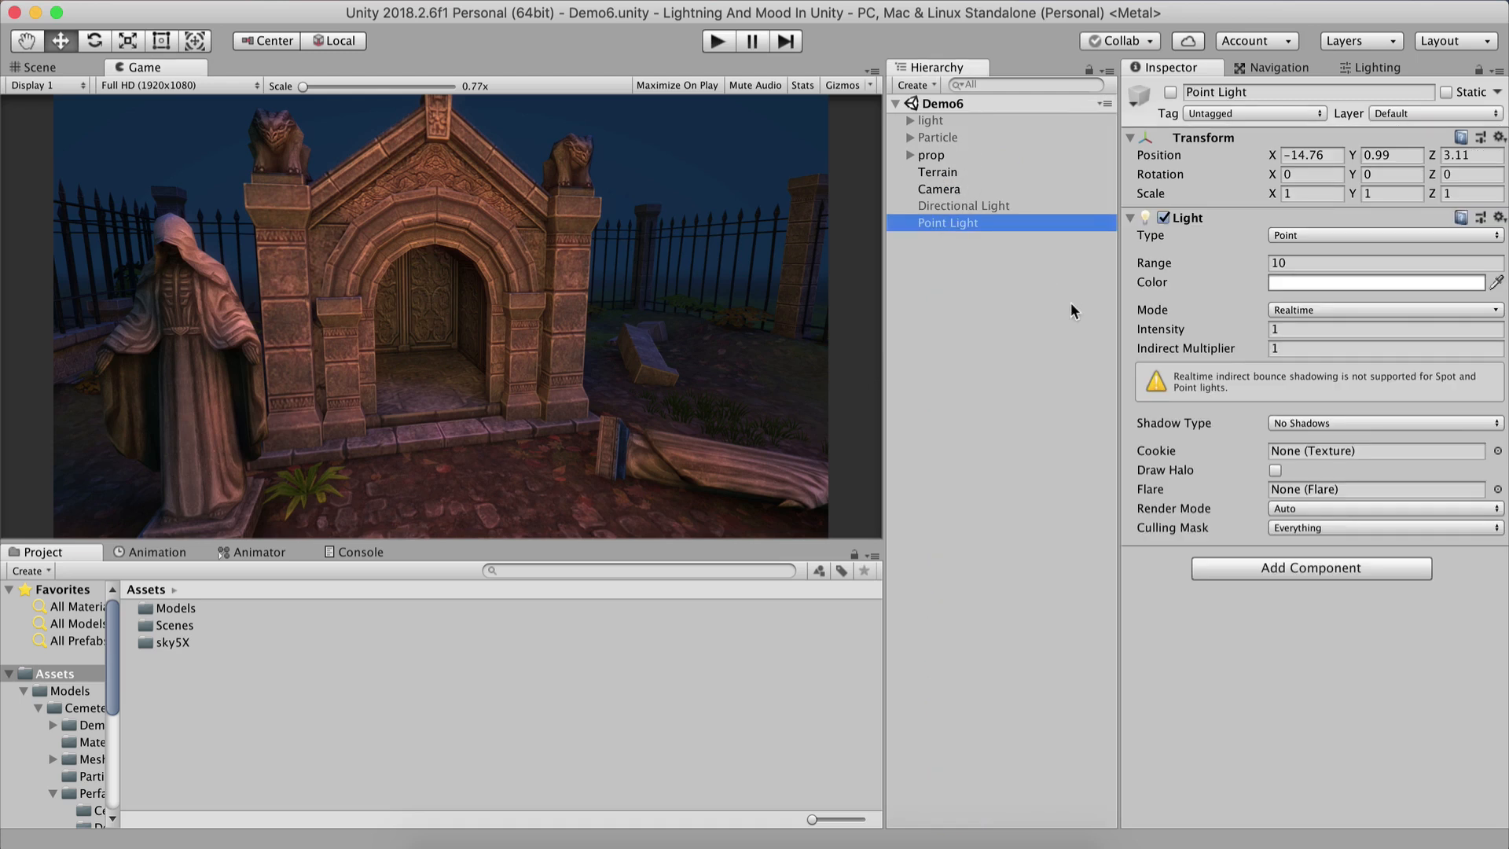
pyautogui.click(1170, 93)
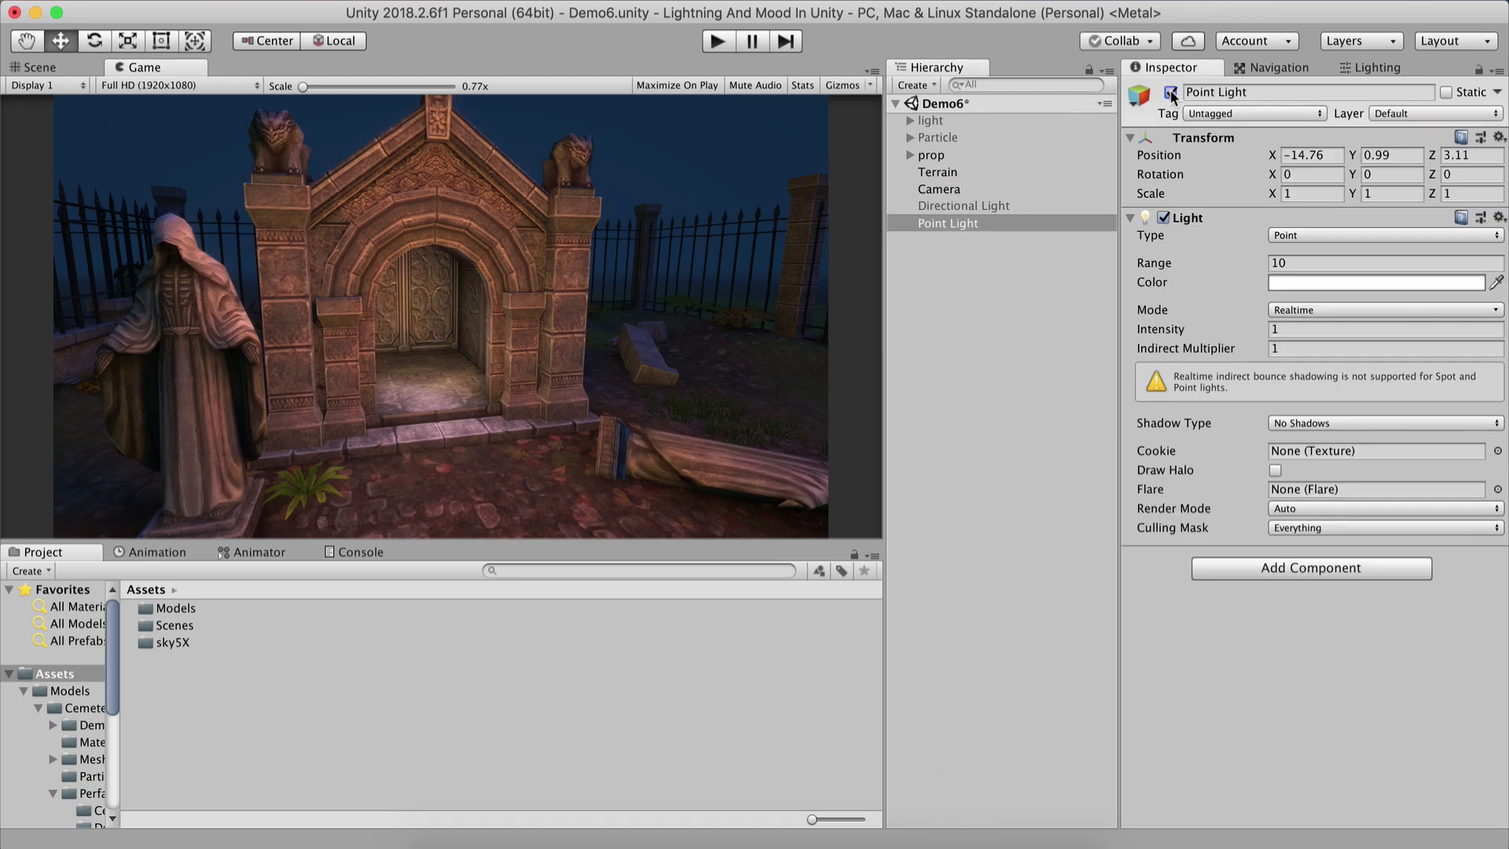
pyautogui.click(1170, 93)
pyautogui.click(1171, 92)
pyautogui.click(1171, 93)
pyautogui.click(1171, 93)
pyautogui.moveTo(312, 89); pyautogui.dragTo(348, 88)
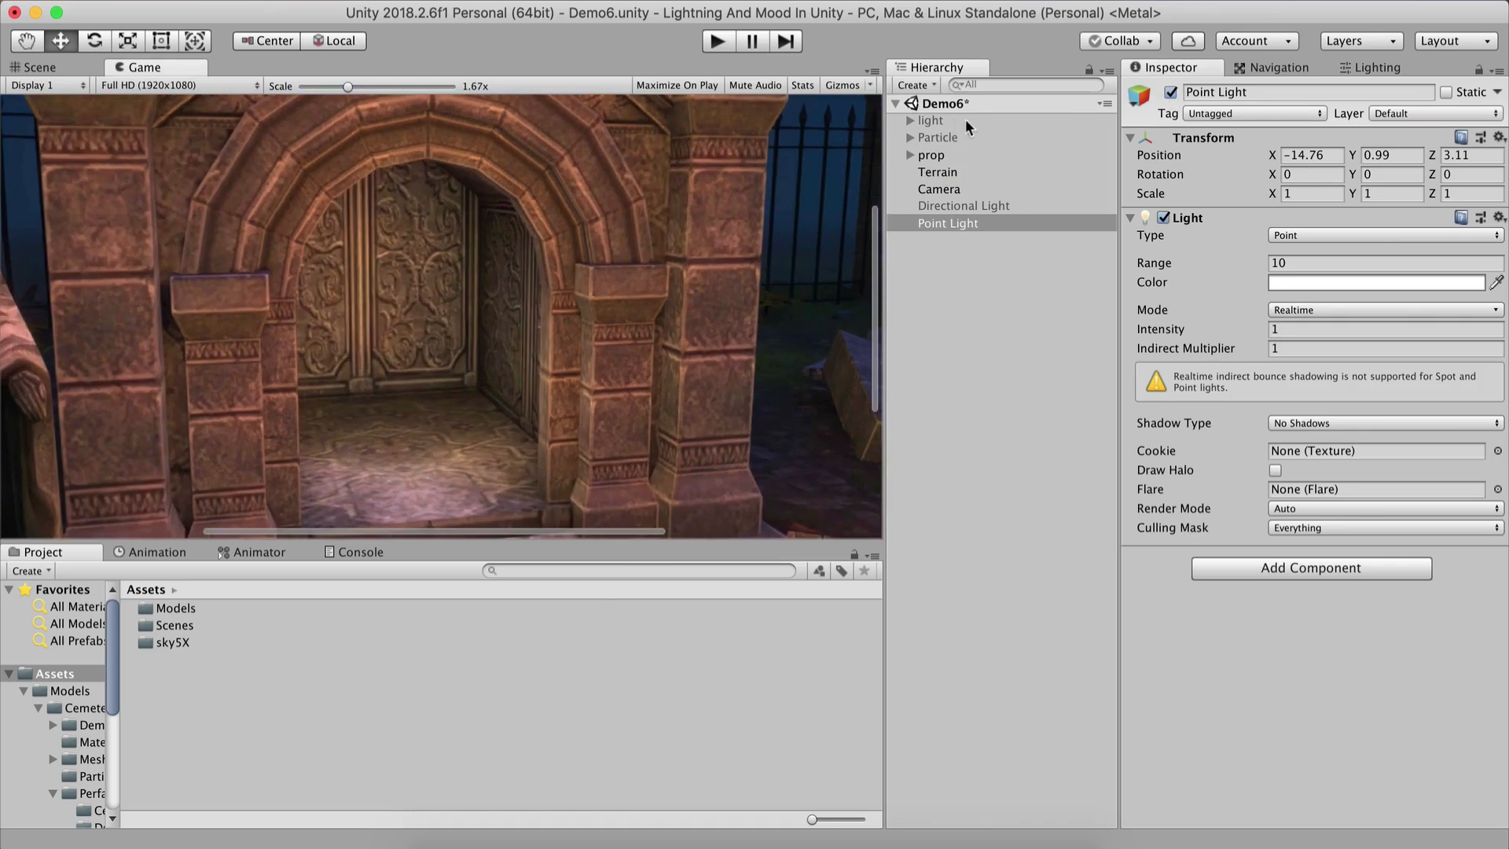
pyautogui.click(1171, 93)
pyautogui.click(1171, 92)
pyautogui.click(1171, 93)
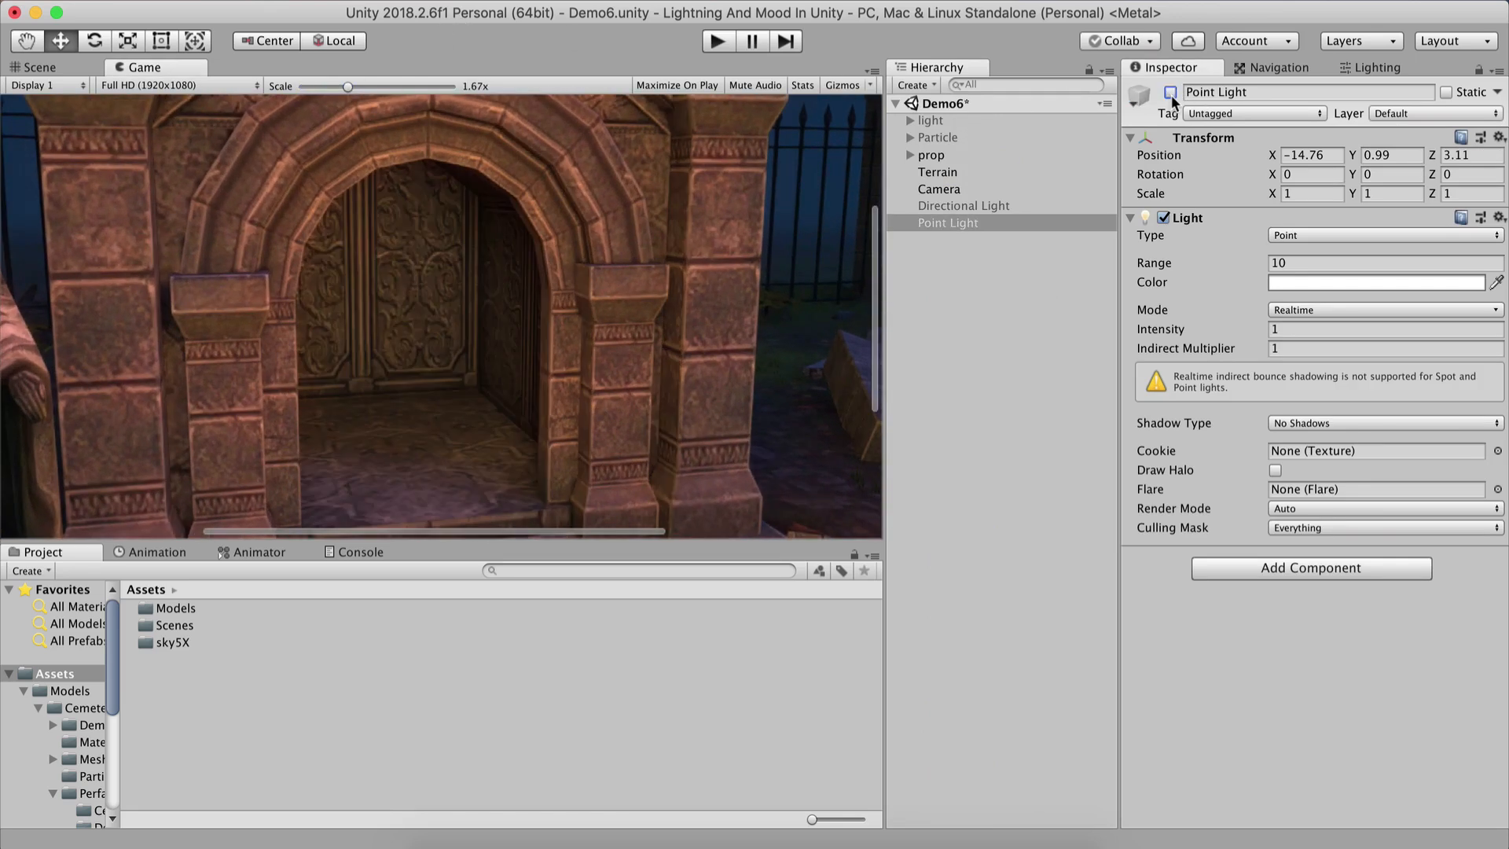
pyautogui.click(1171, 92)
pyautogui.click(1171, 92)
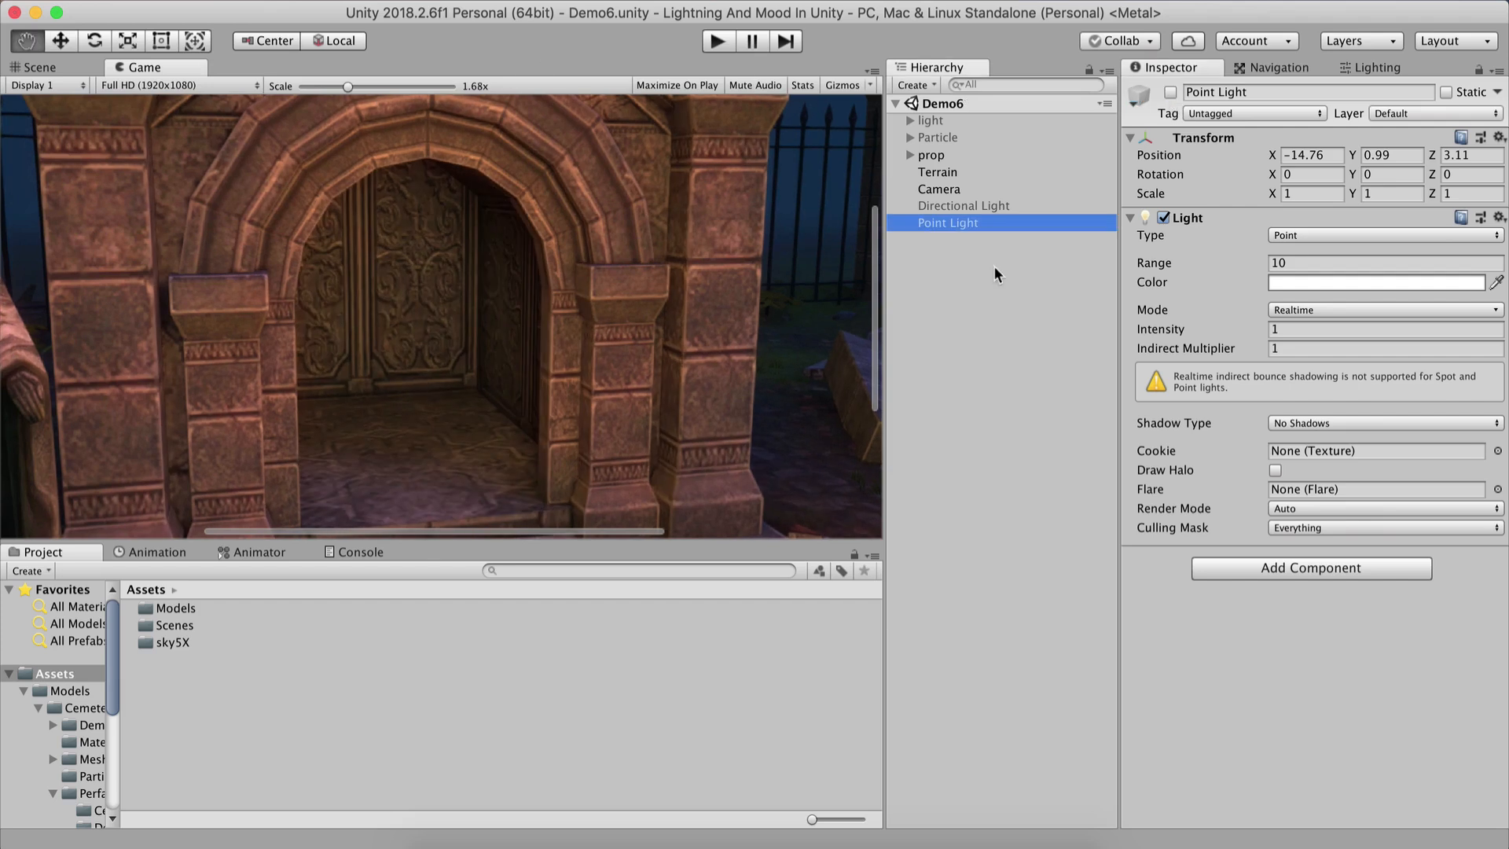
pyautogui.click(1170, 93)
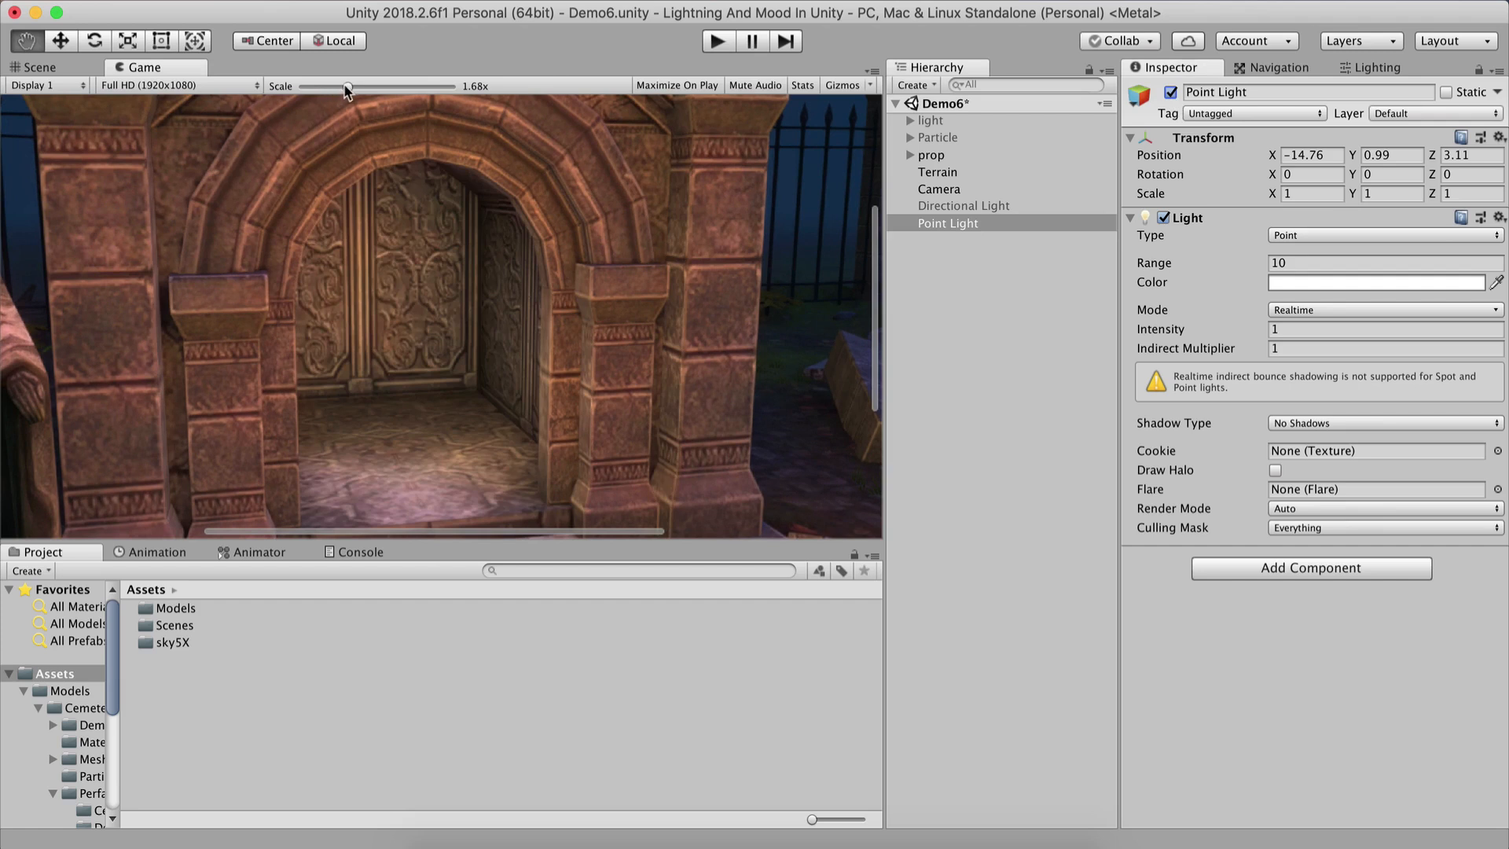
pyautogui.moveTo(348, 86); pyautogui.dragTo(283, 88)
# Try shrinking the Point Light's range to 1 while watching its gizmo in the Scene view.
pyautogui.click(1295, 261)
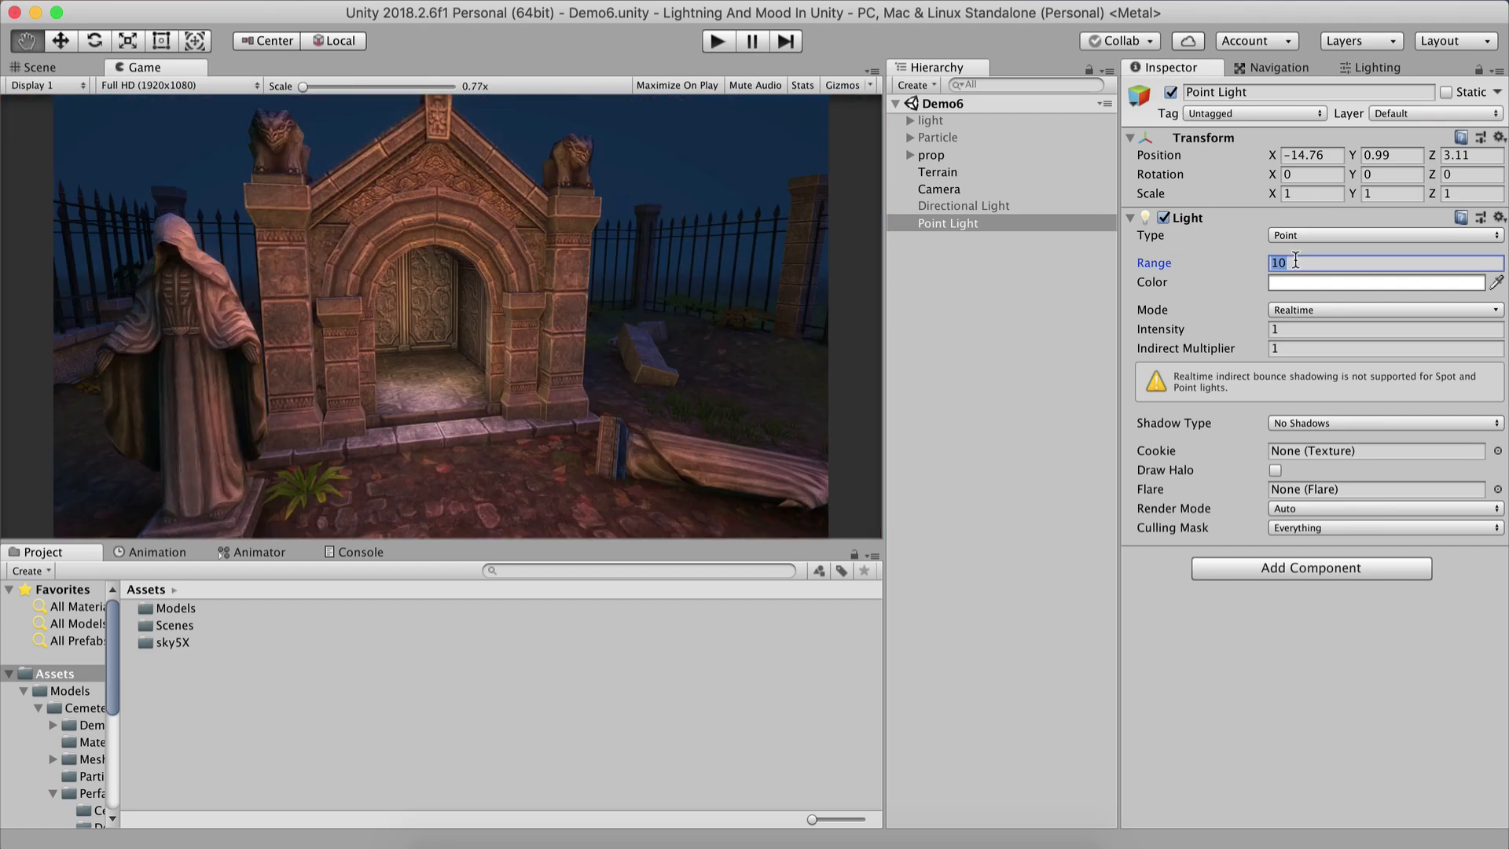
pyautogui.click(20, 72)
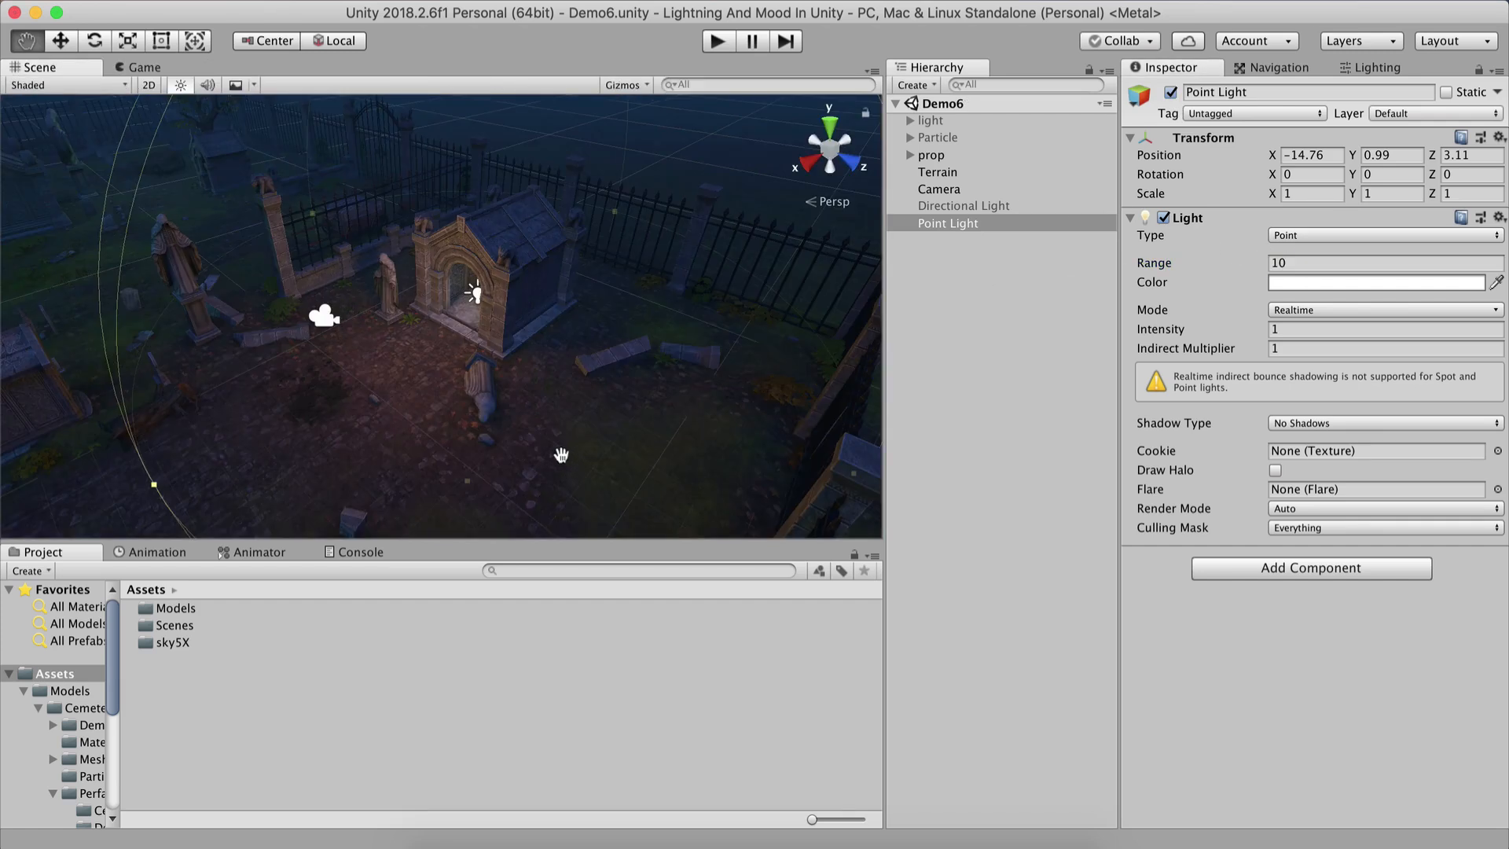
pyautogui.scroll(-5, 500, 399)
pyautogui.scroll(-3, 500, 400)
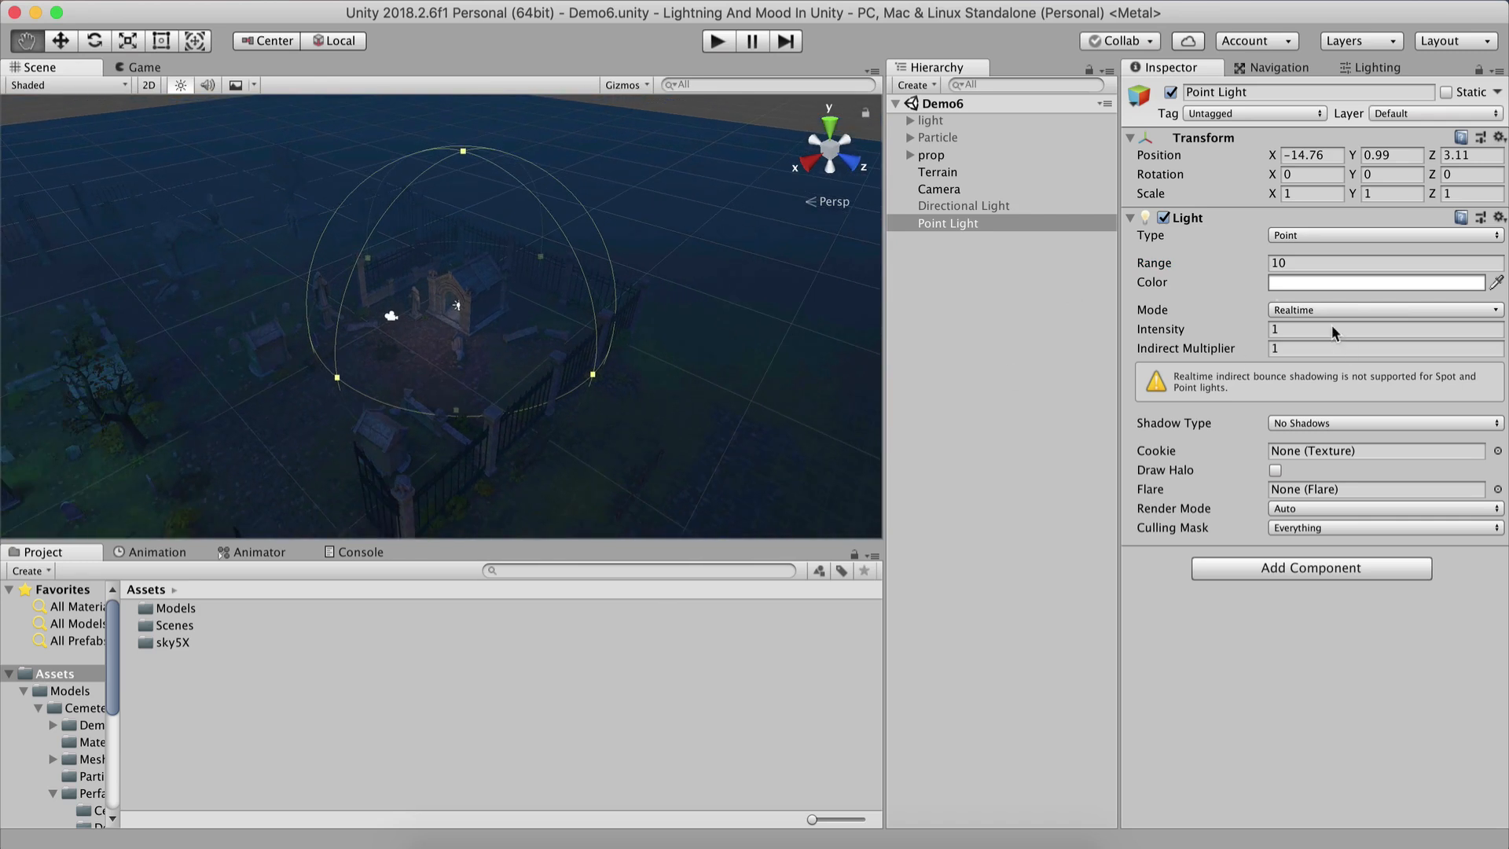
pyautogui.click(1162, 265)
pyautogui.moveTo(1166, 267); pyautogui.dragTo(1353, 247)
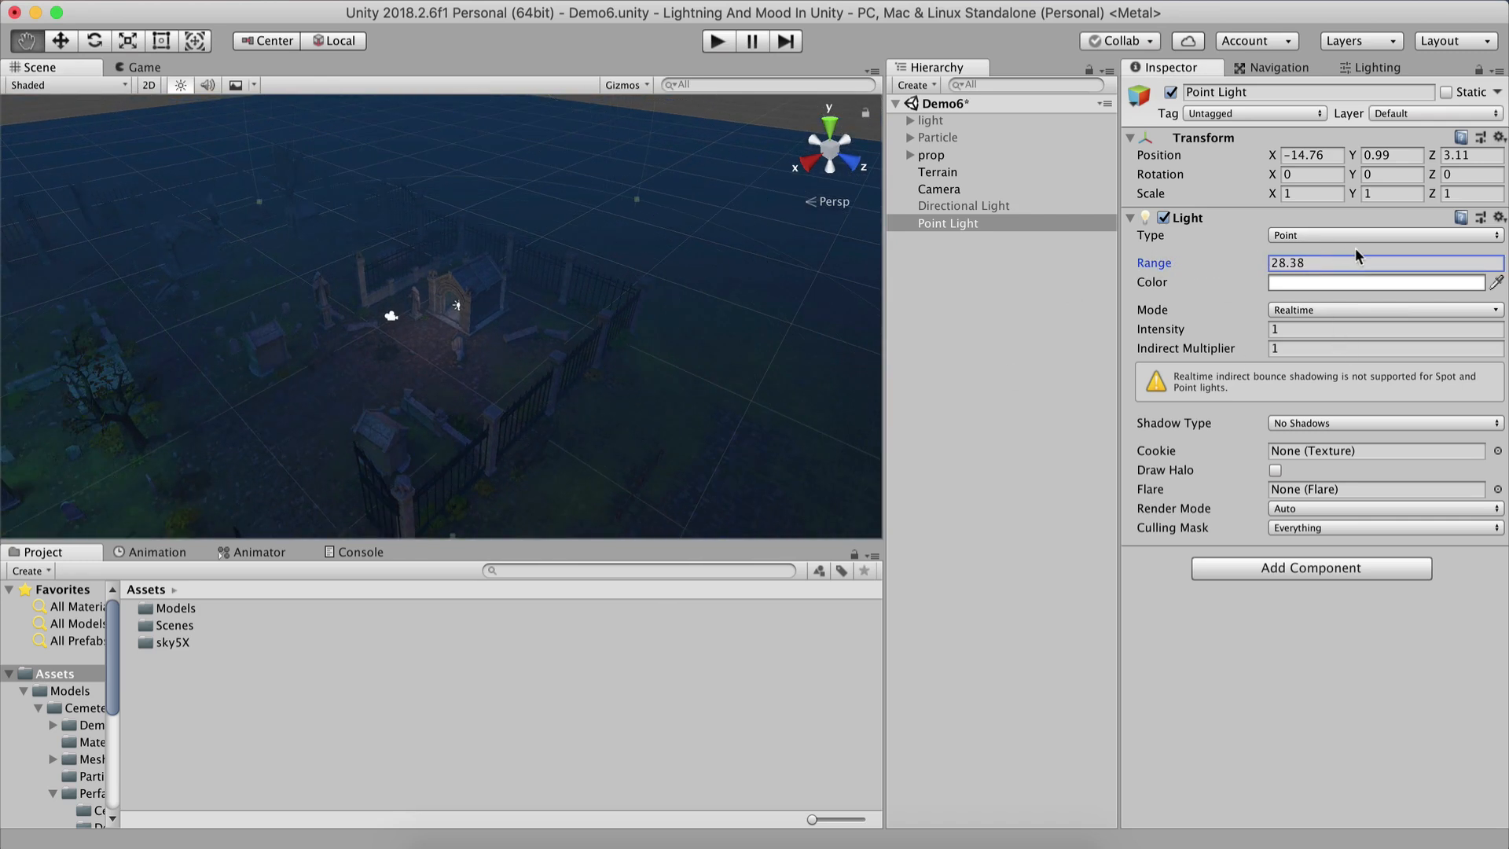
pyautogui.click(1347, 260)
pyautogui.write('5')
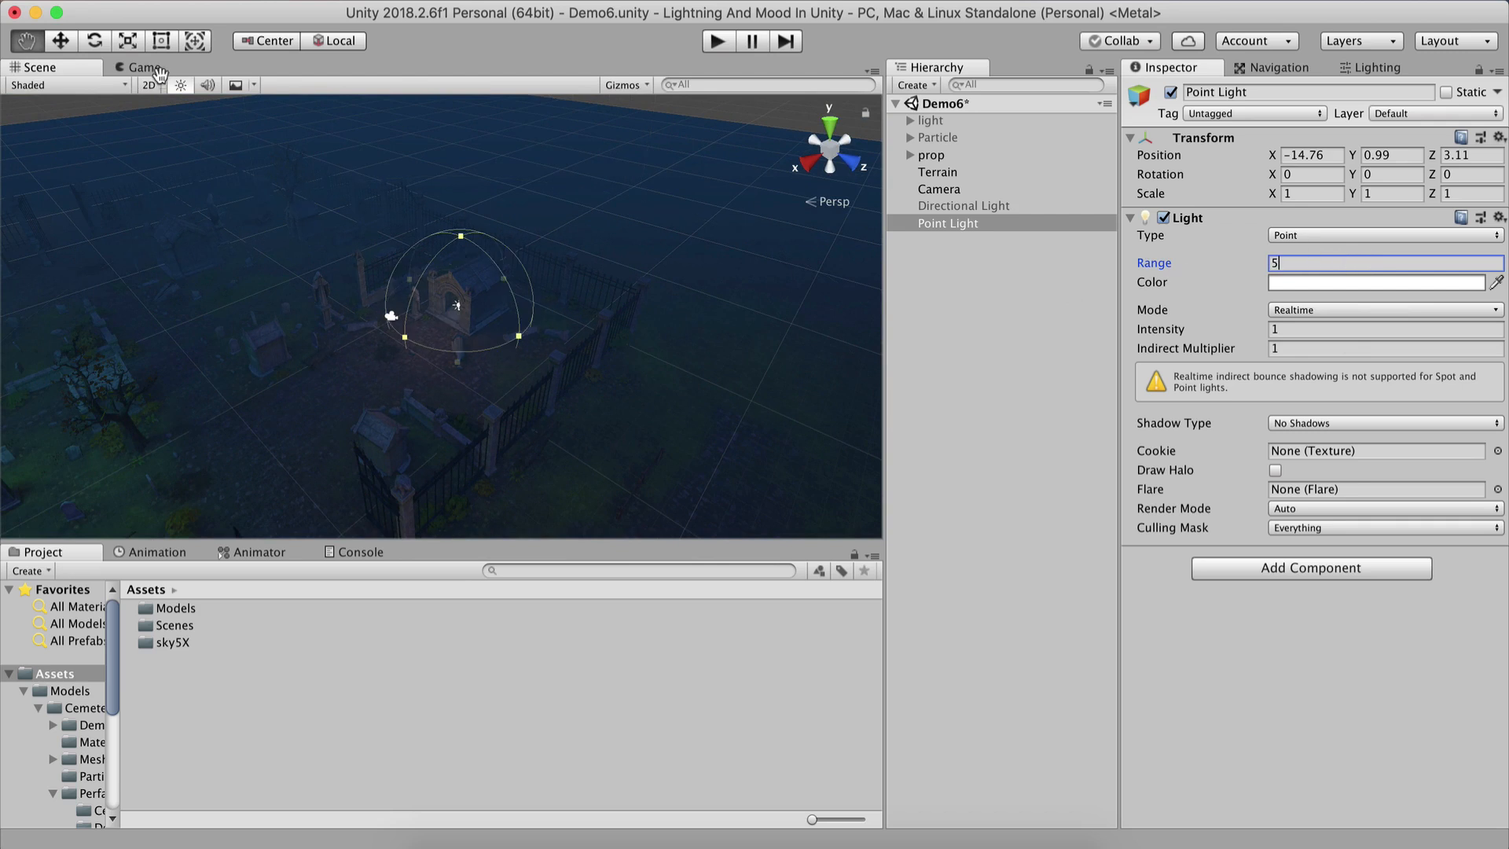
pyautogui.press('BackSpace')
pyautogui.write('1')
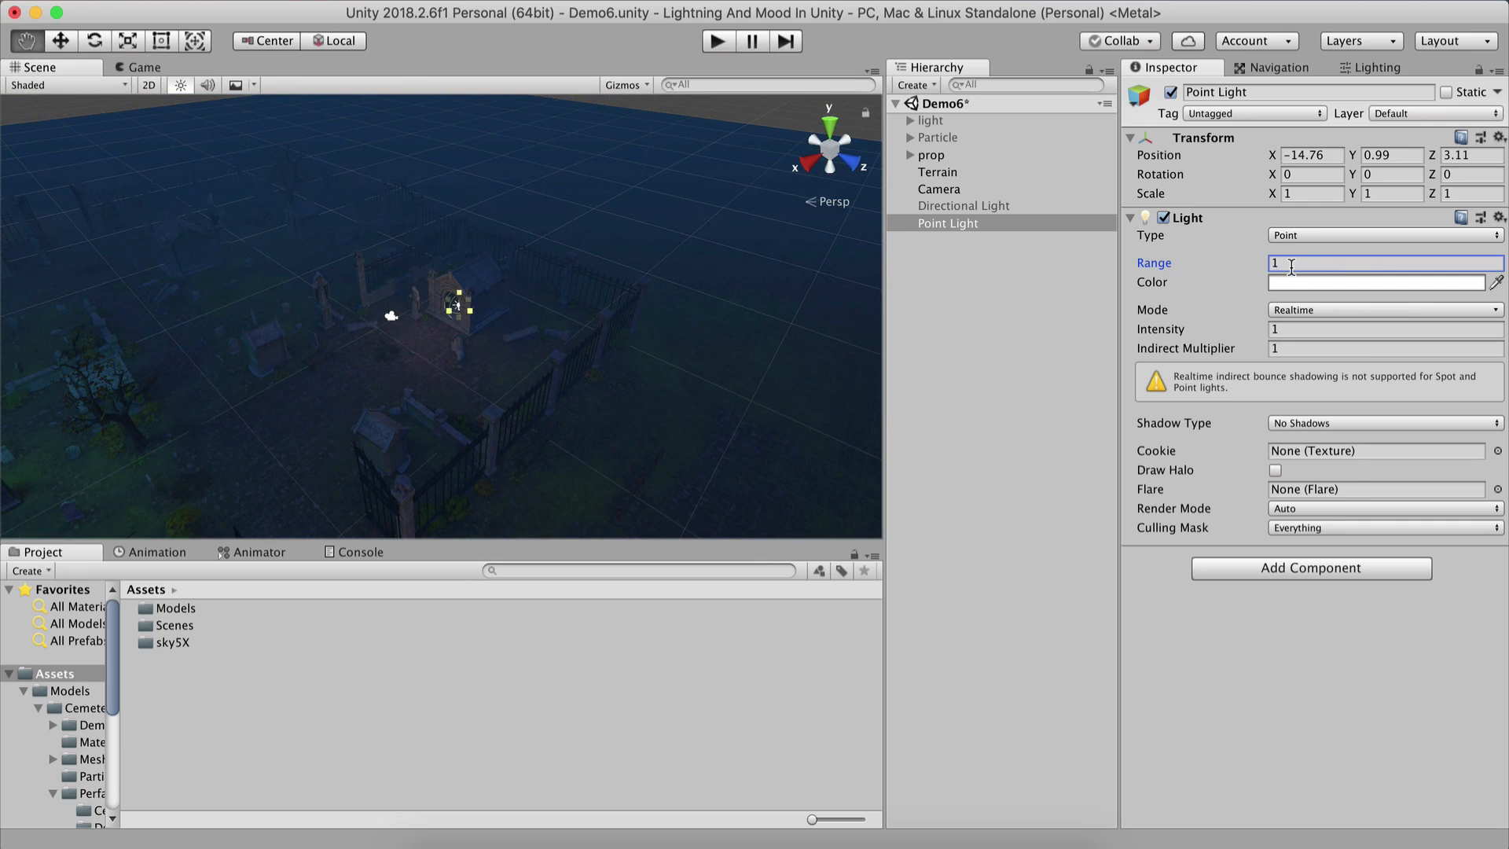
# Inspect the doorway light up close and toggle the Point Light in the Game view to compare.
pyautogui.scroll(12, 455, 331)
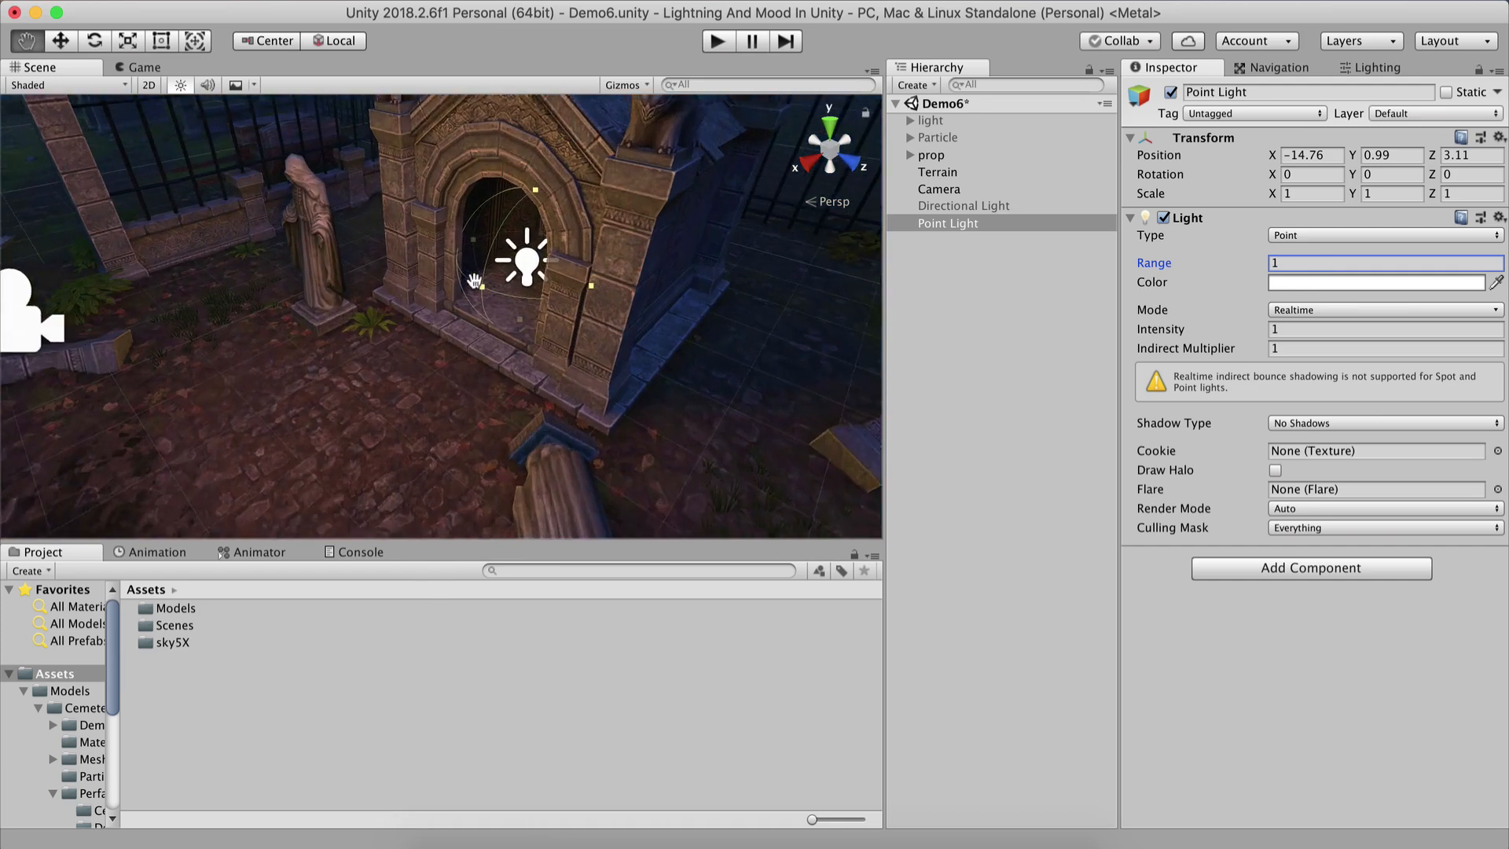
pyautogui.moveTo(463, 295); pyautogui.dragTo(478, 254, button='right')
pyautogui.press('super+2')
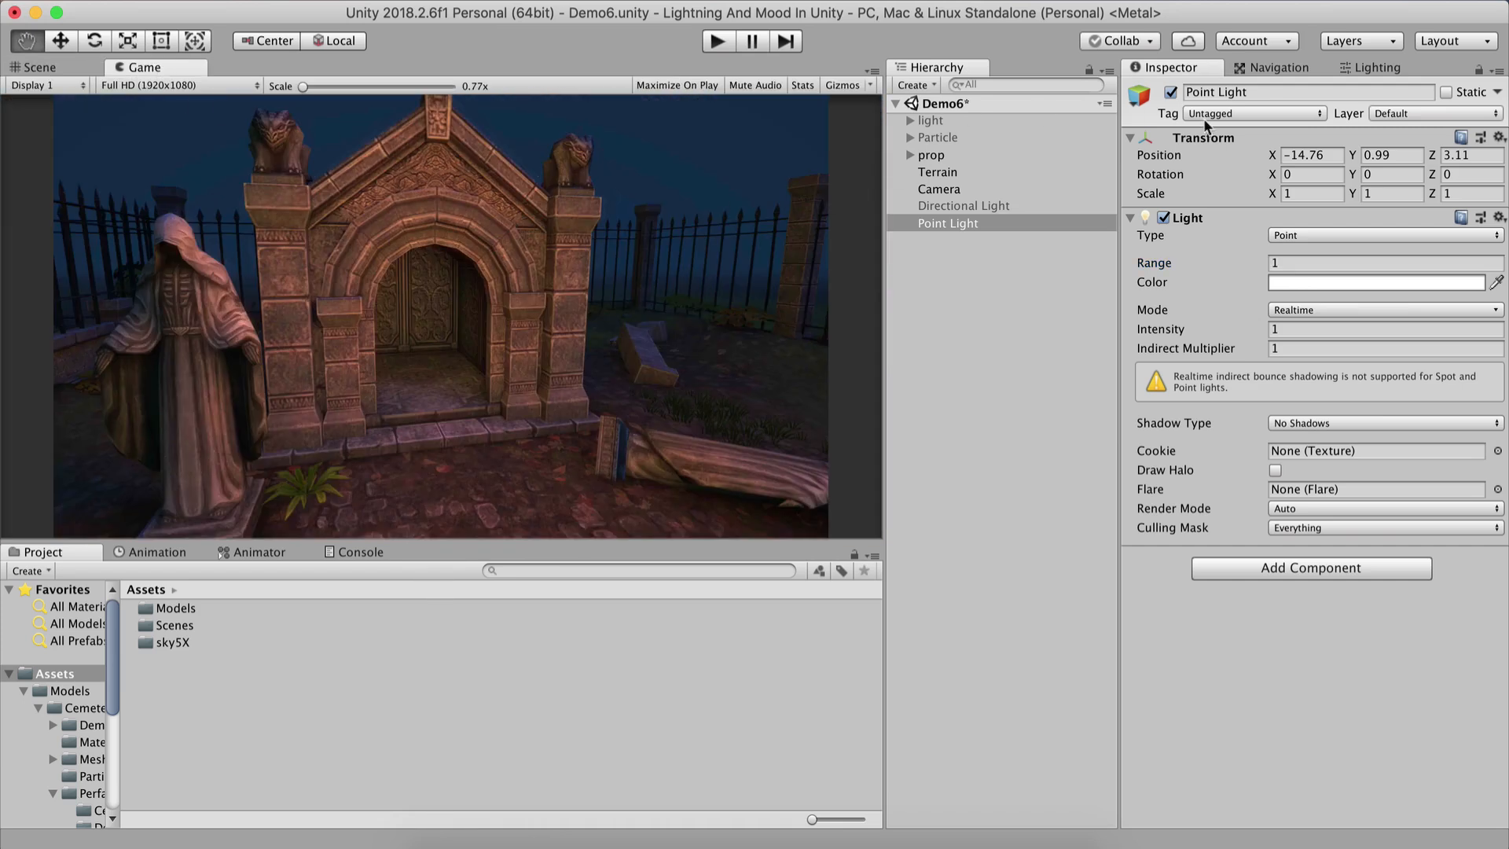
pyautogui.click(1171, 92)
pyautogui.click(1171, 92)
pyautogui.click(1171, 92)
pyautogui.click(1171, 93)
pyautogui.click(1171, 93)
pyautogui.click(1171, 92)
pyautogui.click(1170, 92)
pyautogui.click(1171, 93)
# Try a Point Light range of 5 and toggle the light to compare the doorway glow.
pyautogui.click(1290, 263)
pyautogui.write('5')
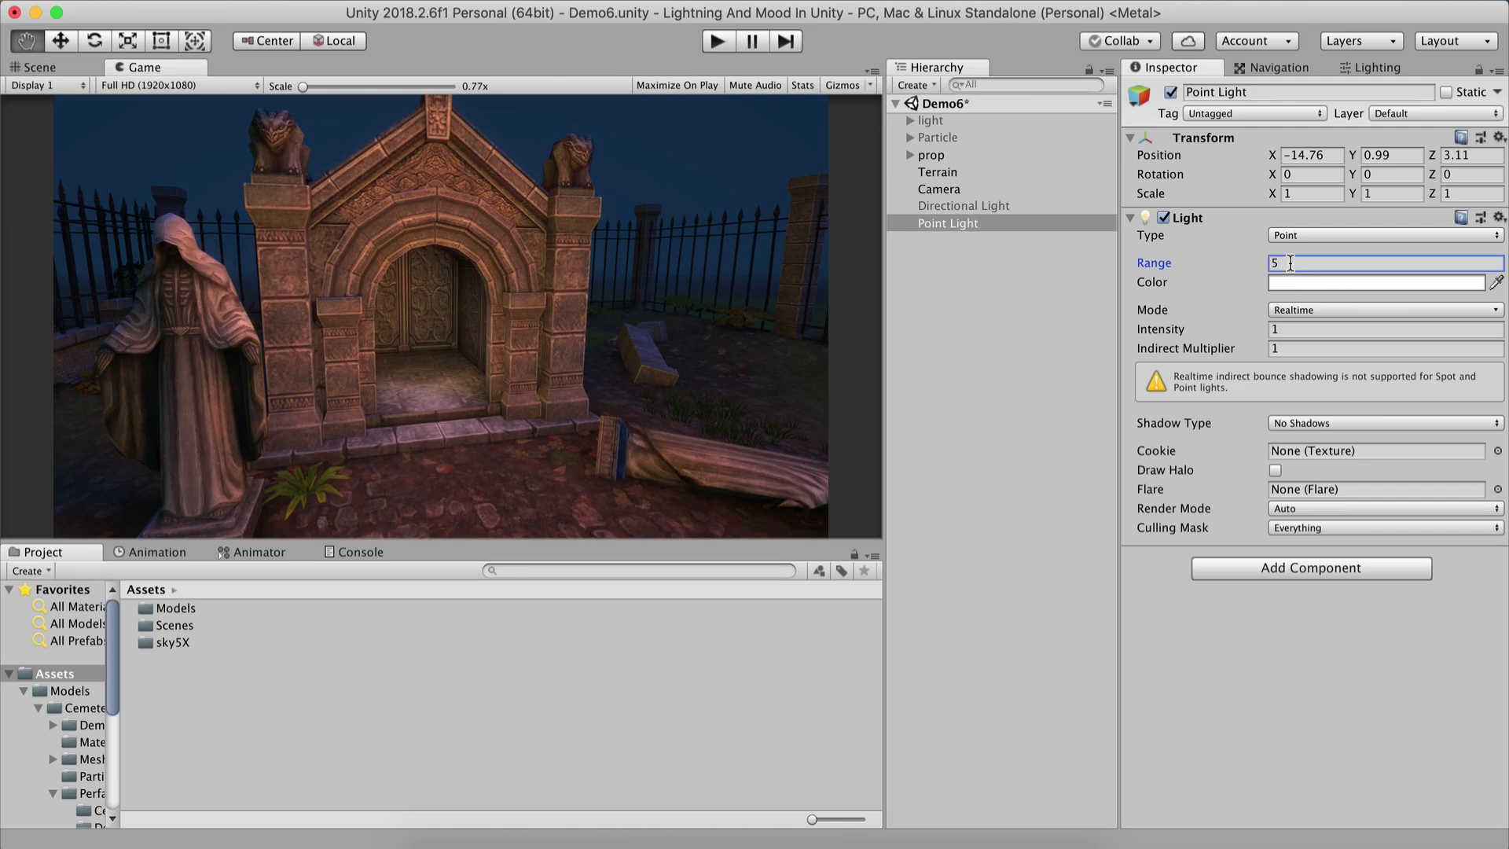
pyautogui.click(1170, 93)
pyautogui.click(1170, 93)
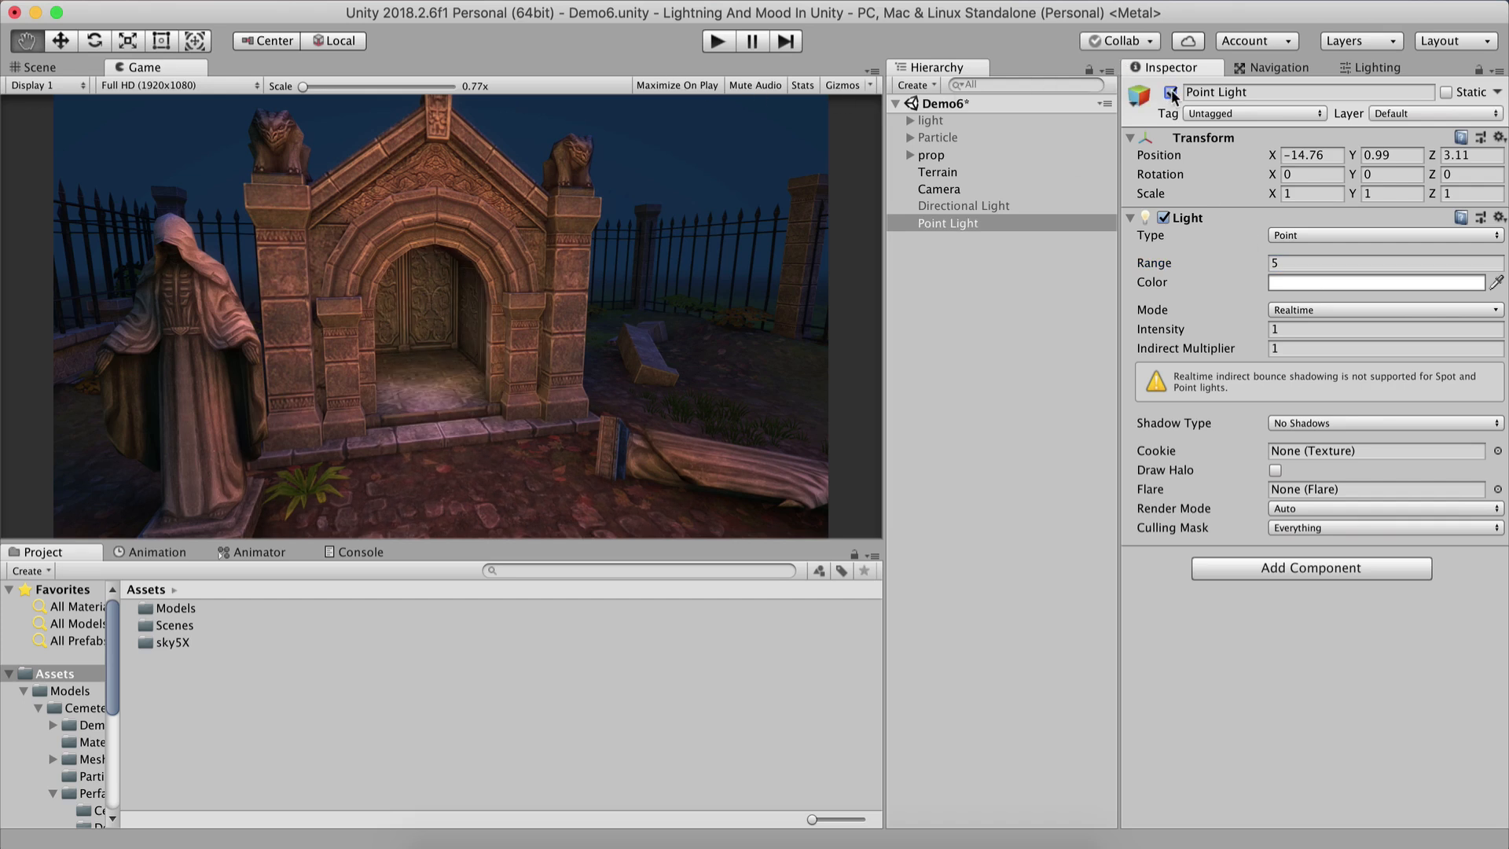
pyautogui.click(1170, 93)
pyautogui.click(1170, 93)
pyautogui.click(1170, 93)
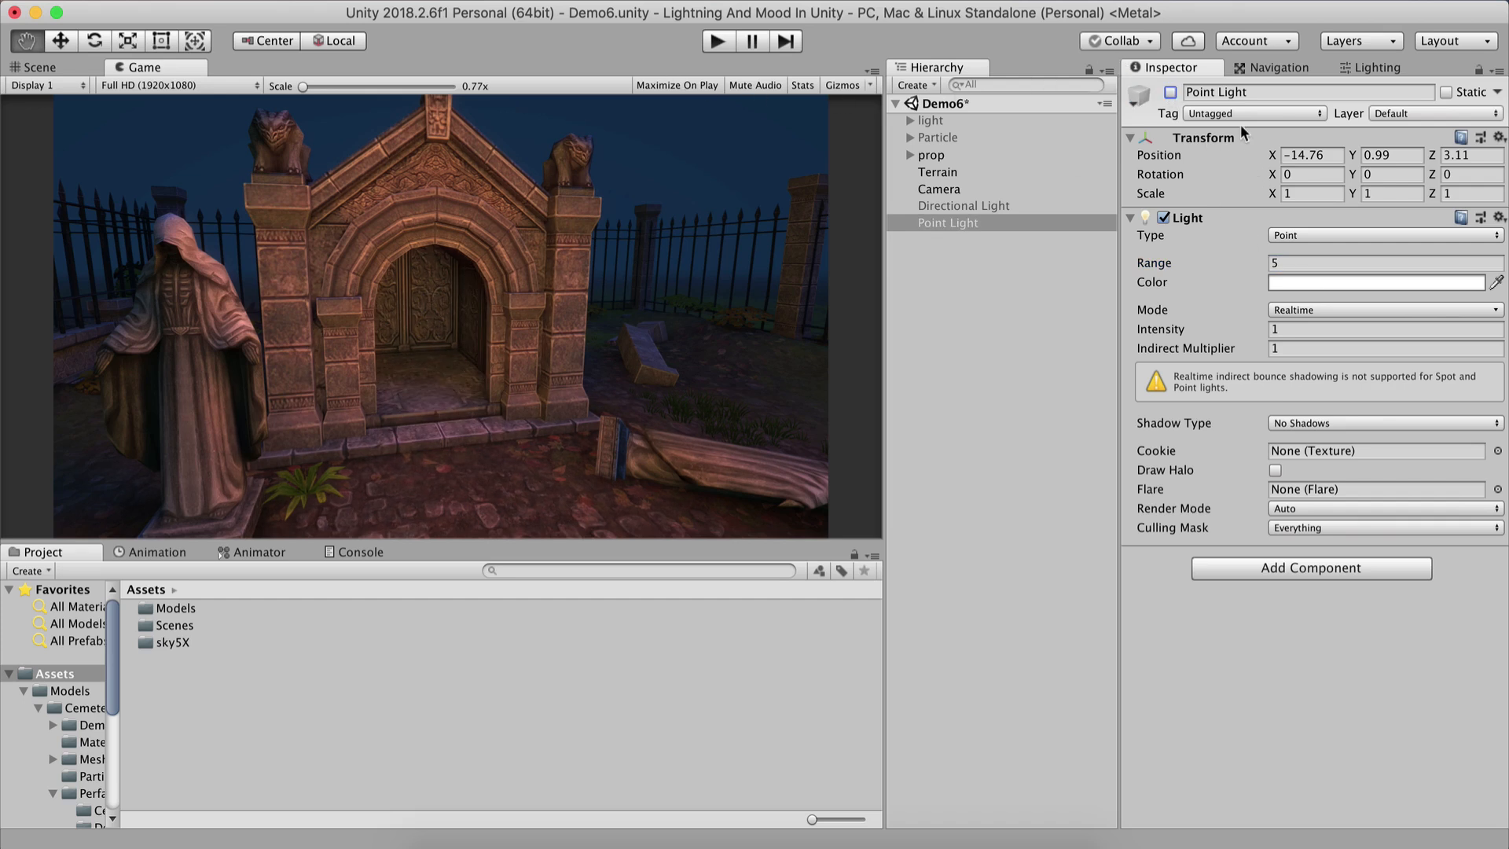
pyautogui.click(1170, 93)
# Set the Point Light's range to 10 and change its color to yellow.
pyautogui.click(1287, 263)
pyautogui.write('10')
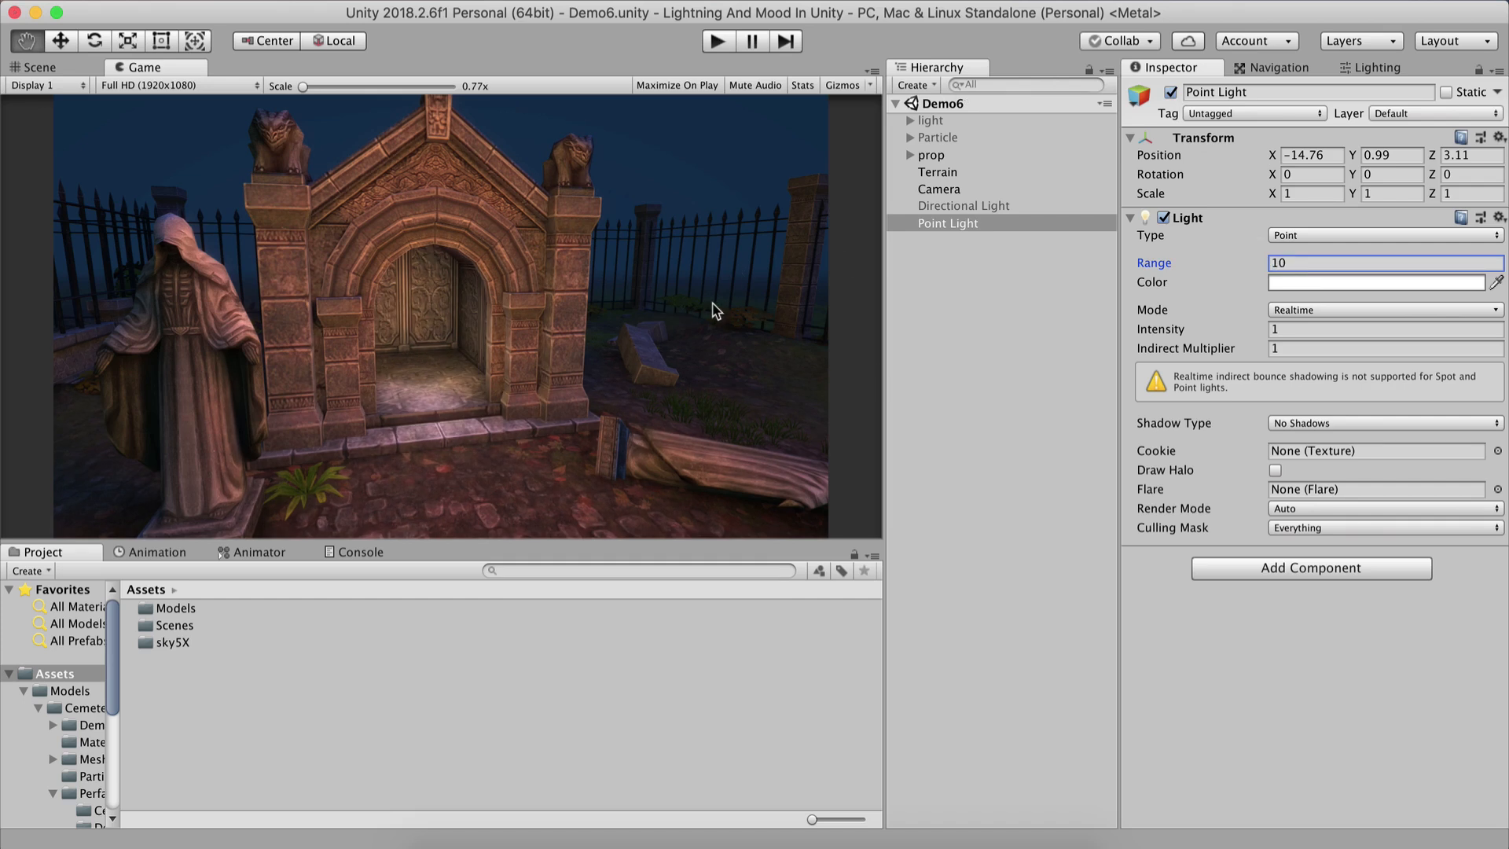
pyautogui.click(1320, 283)
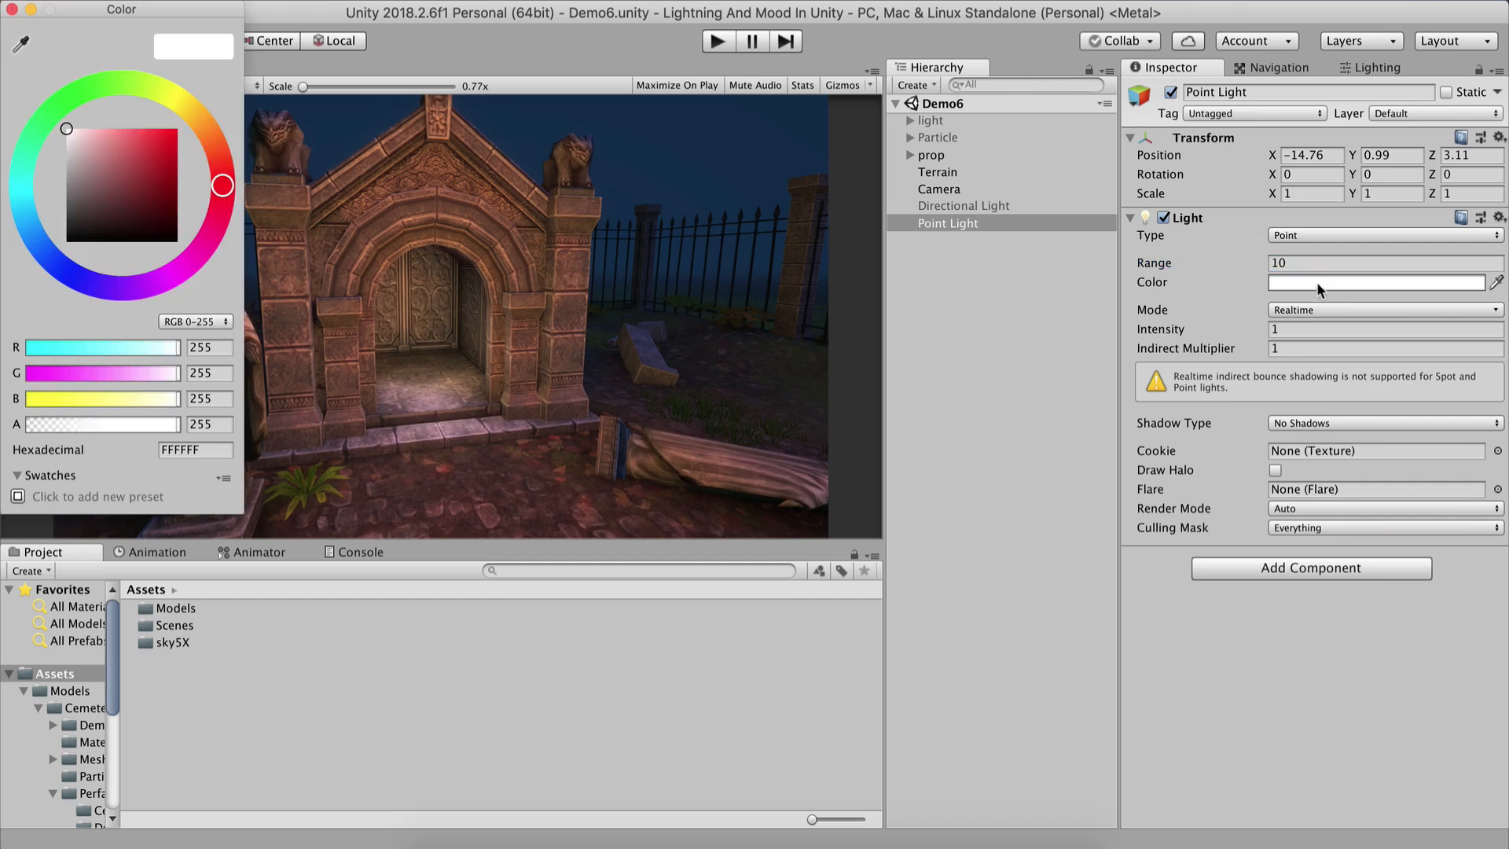
pyautogui.moveTo(124, 167)
pyautogui.mouseDown()
pyautogui.moveTo(154, 141)
pyautogui.moveTo(189, 149)
pyautogui.moveTo(115, 170)
pyautogui.moveTo(1, 289)
pyautogui.mouseUp()
pyautogui.moveTo(82, 226); pyautogui.dragTo(165, 216)
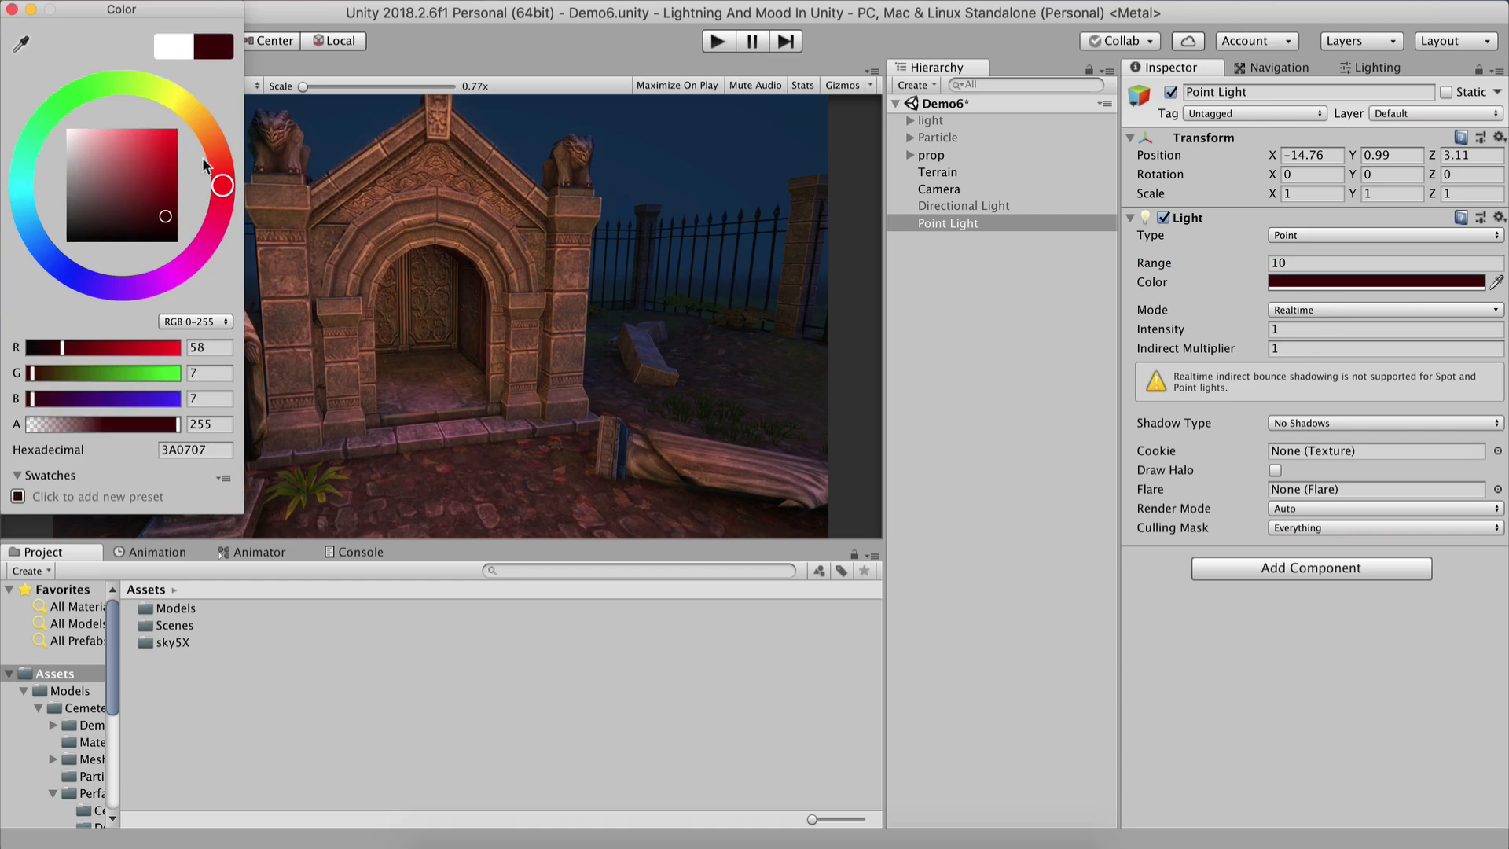
pyautogui.moveTo(201, 112)
pyautogui.mouseDown()
pyautogui.moveTo(178, 99)
pyautogui.moveTo(157, 139)
pyautogui.moveTo(170, 117)
pyautogui.mouseUp()
pyautogui.click(446, 201)
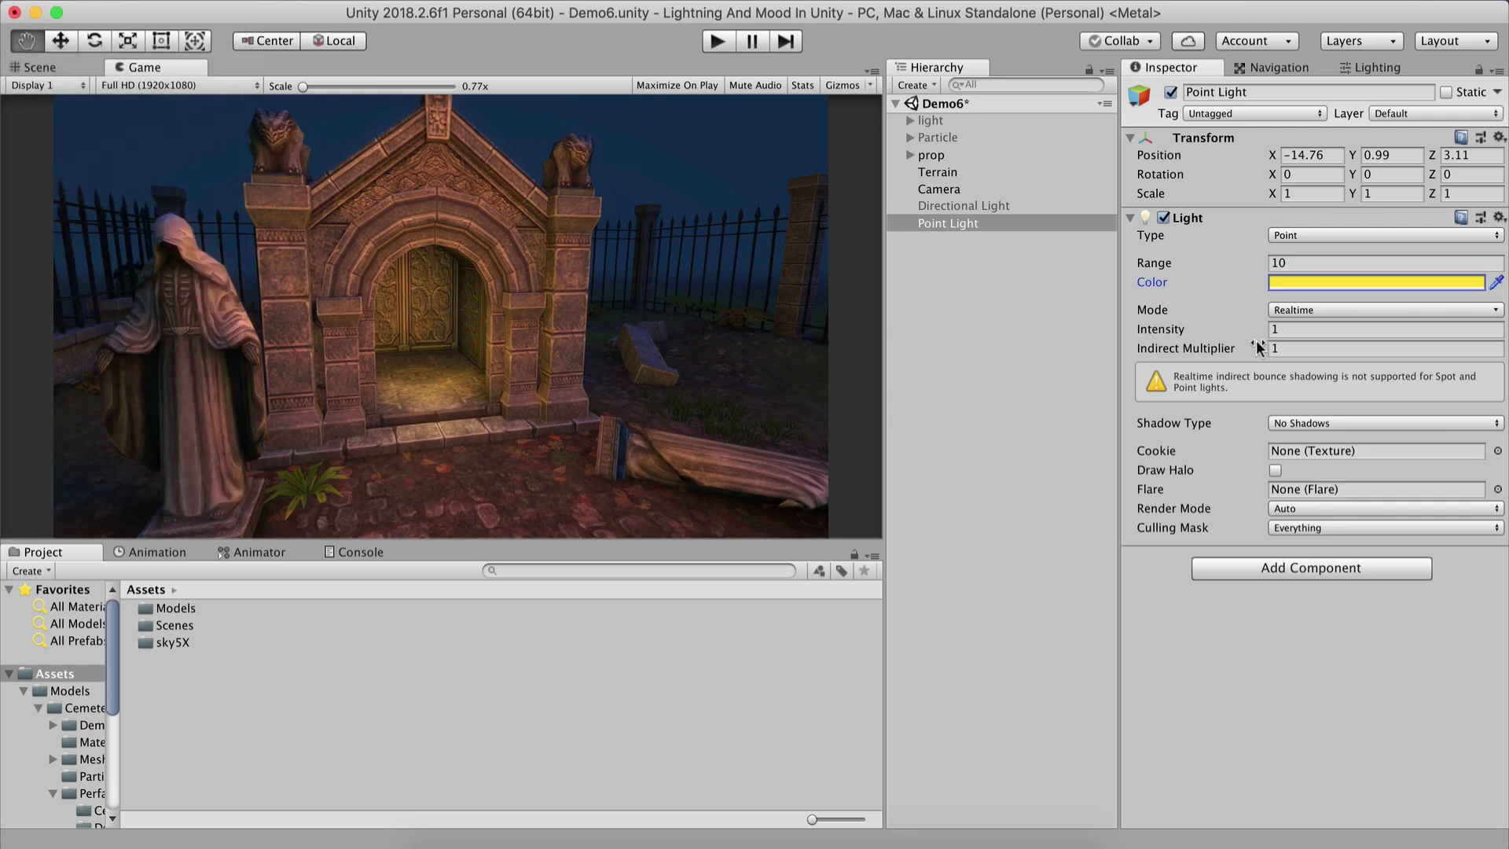
# Try raising the Point Light's intensity to about 110, then set it back to 1.
pyautogui.moveTo(1154, 328); pyautogui.dragTo(1399, 328)
pyautogui.moveTo(1507, 306); pyautogui.dragTo(1507, 275)
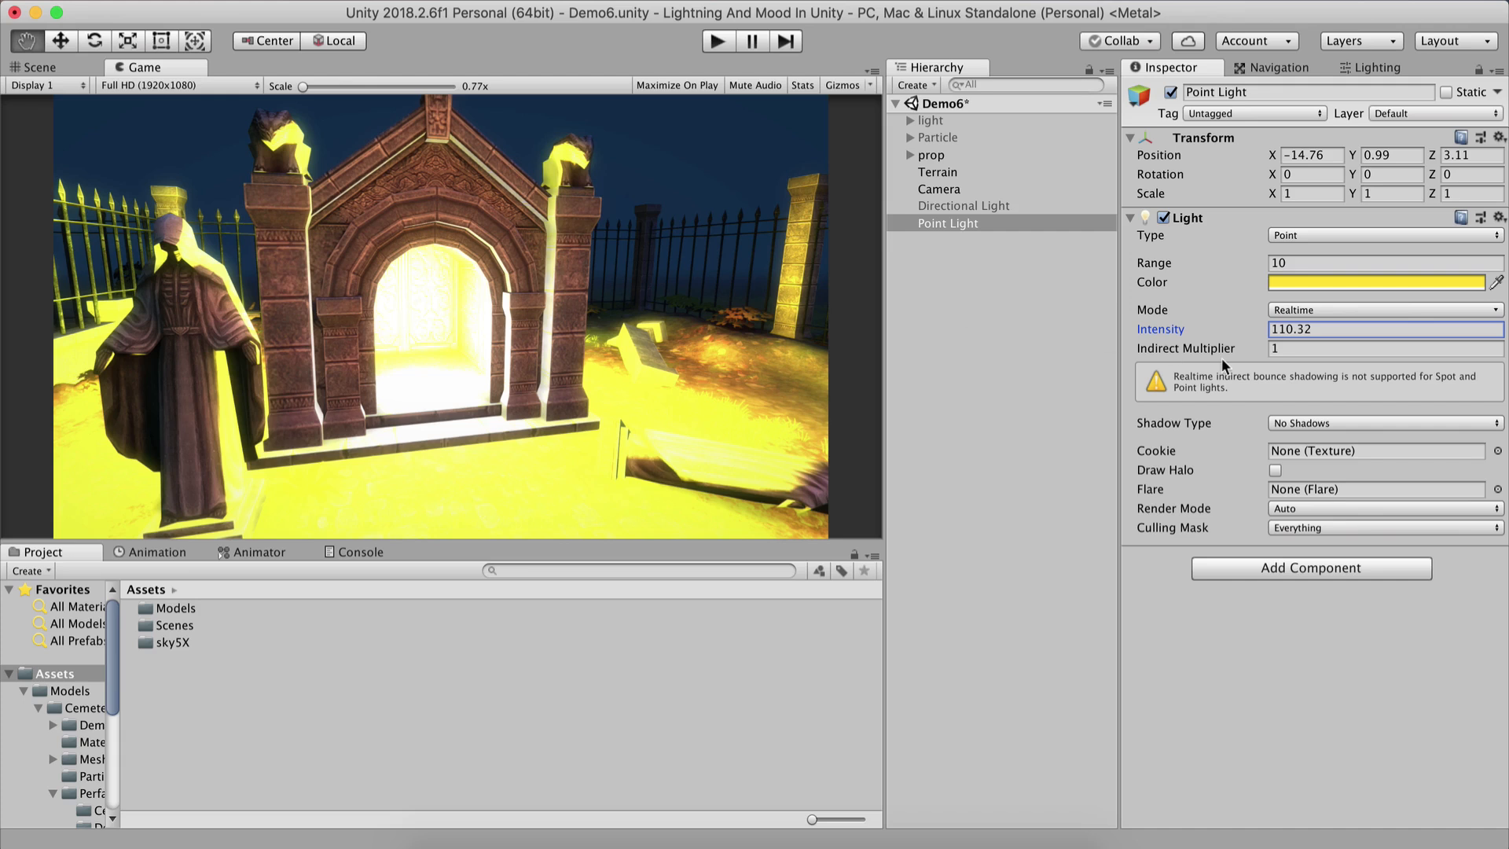
pyautogui.doubleClick(1320, 330)
pyautogui.write('1')
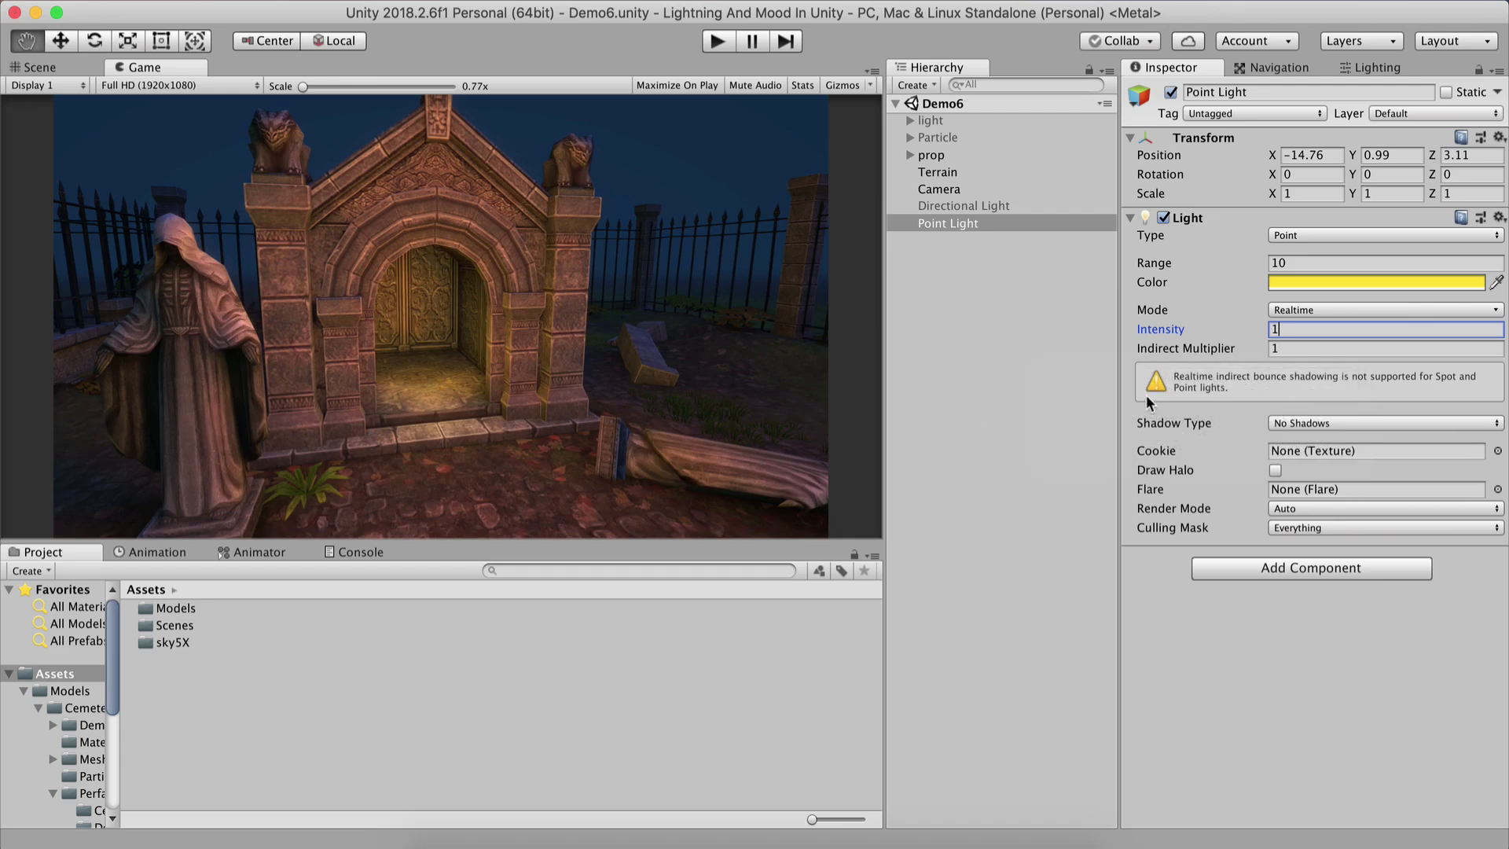
# Set the Point Light's shadow type to Soft Shadows.
pyautogui.click(1315, 425)
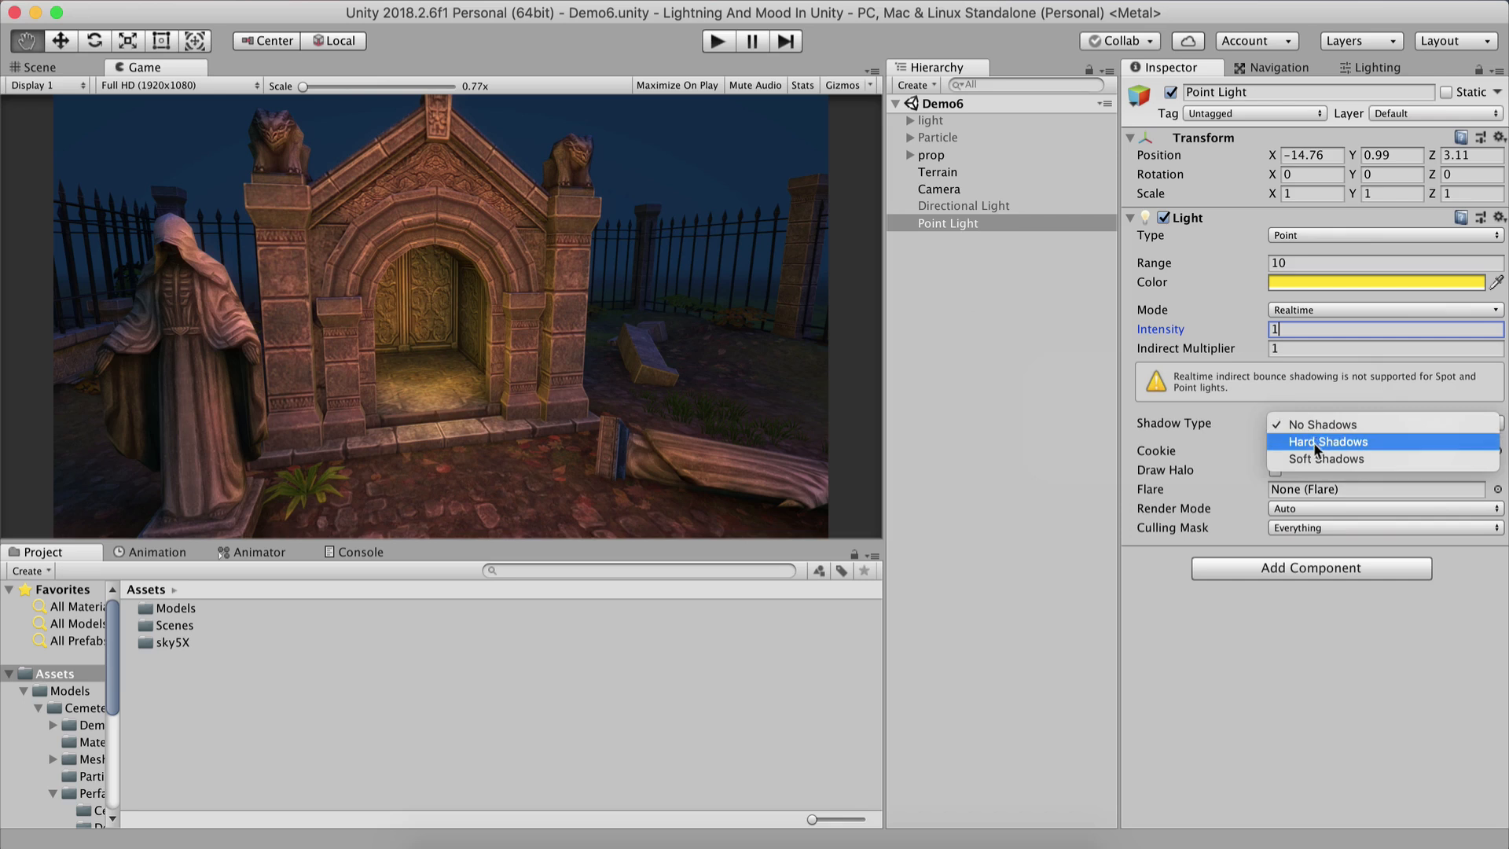
pyautogui.click(1313, 452)
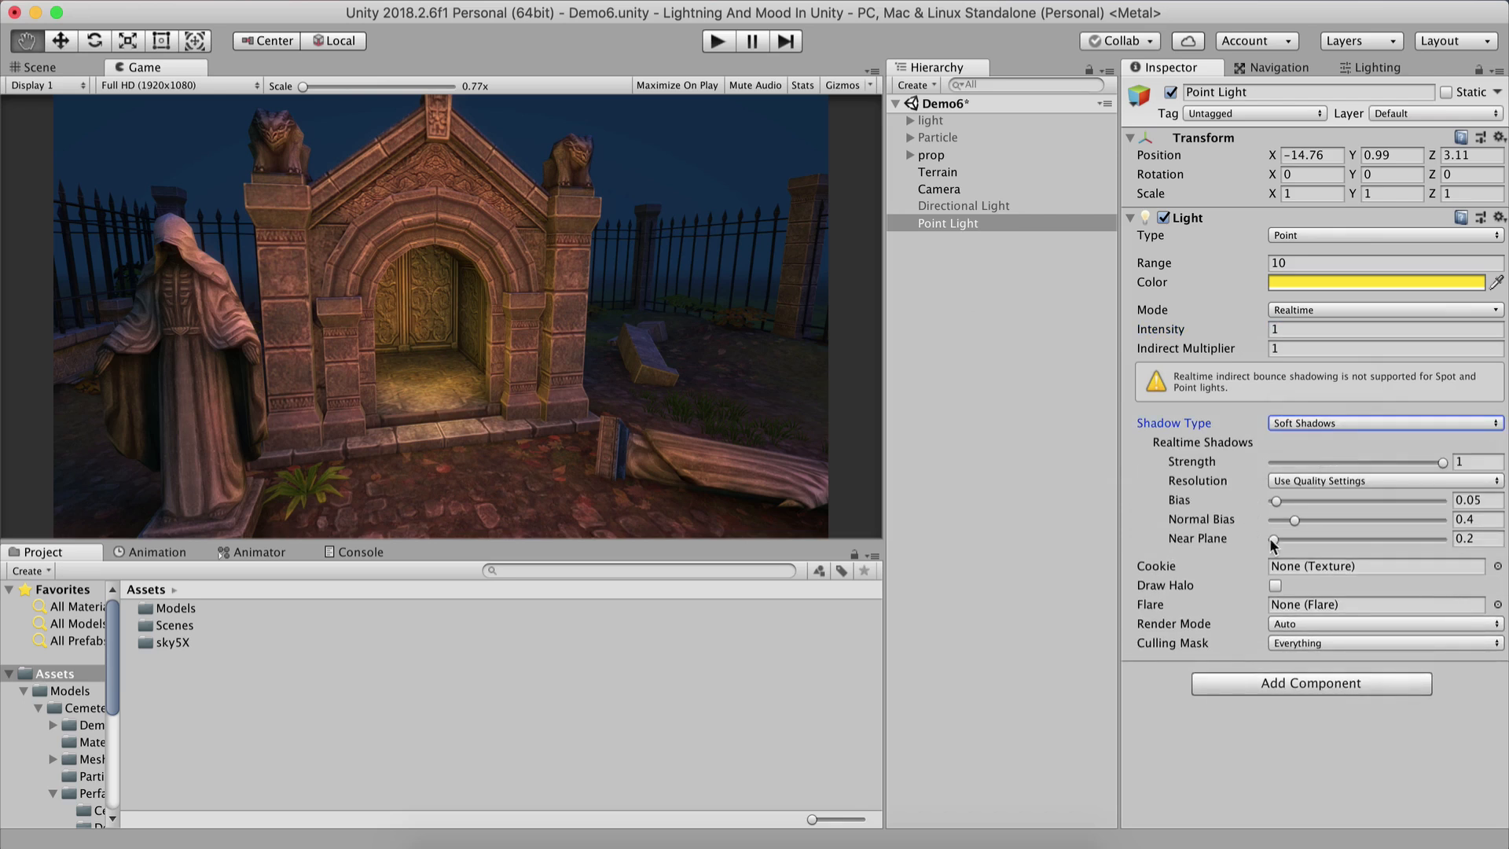
pyautogui.click(1300, 422)
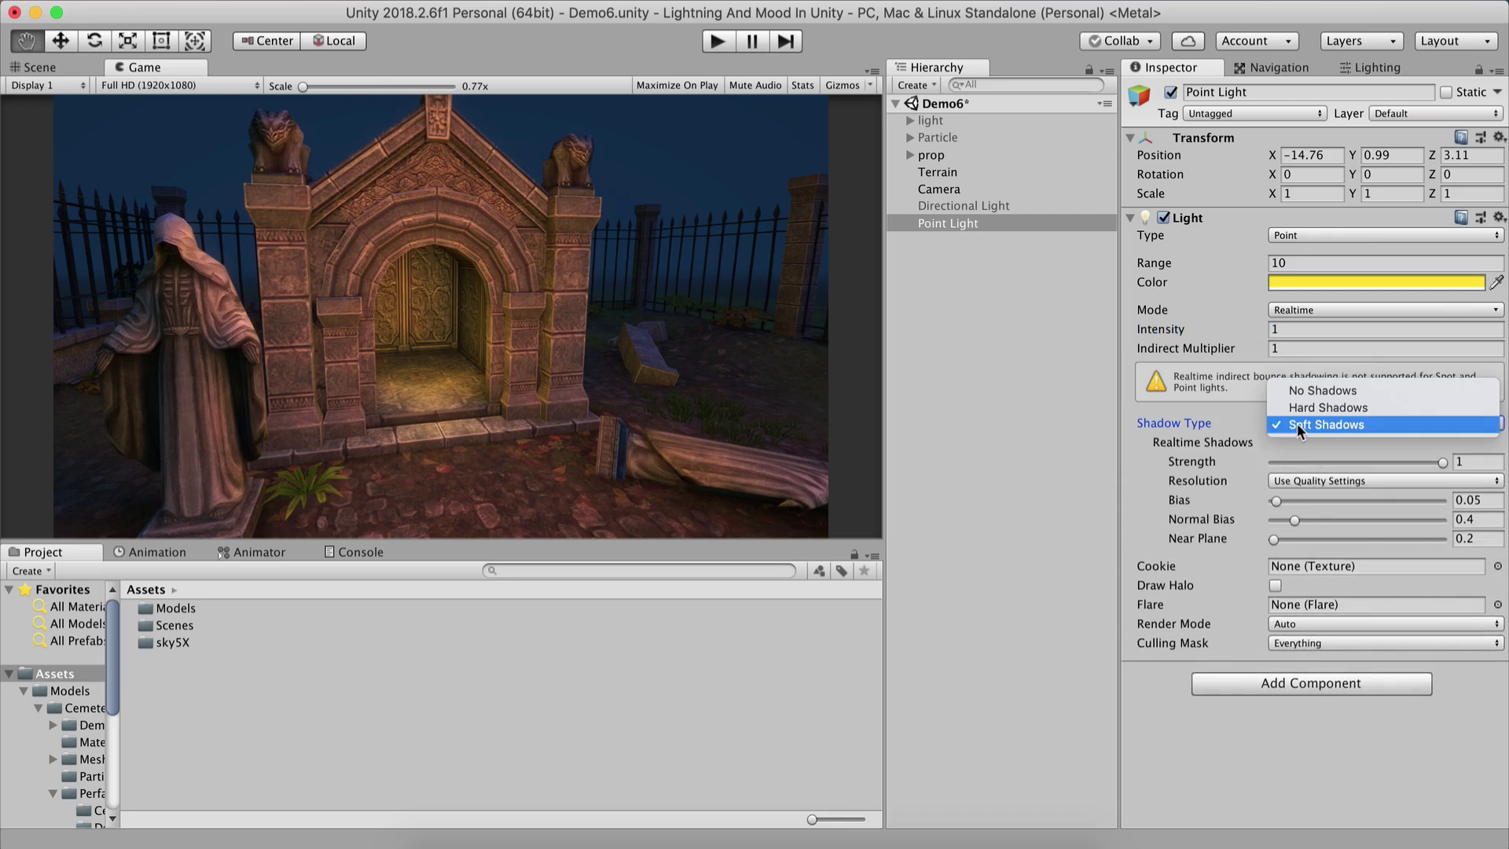
pyautogui.click(953, 416)
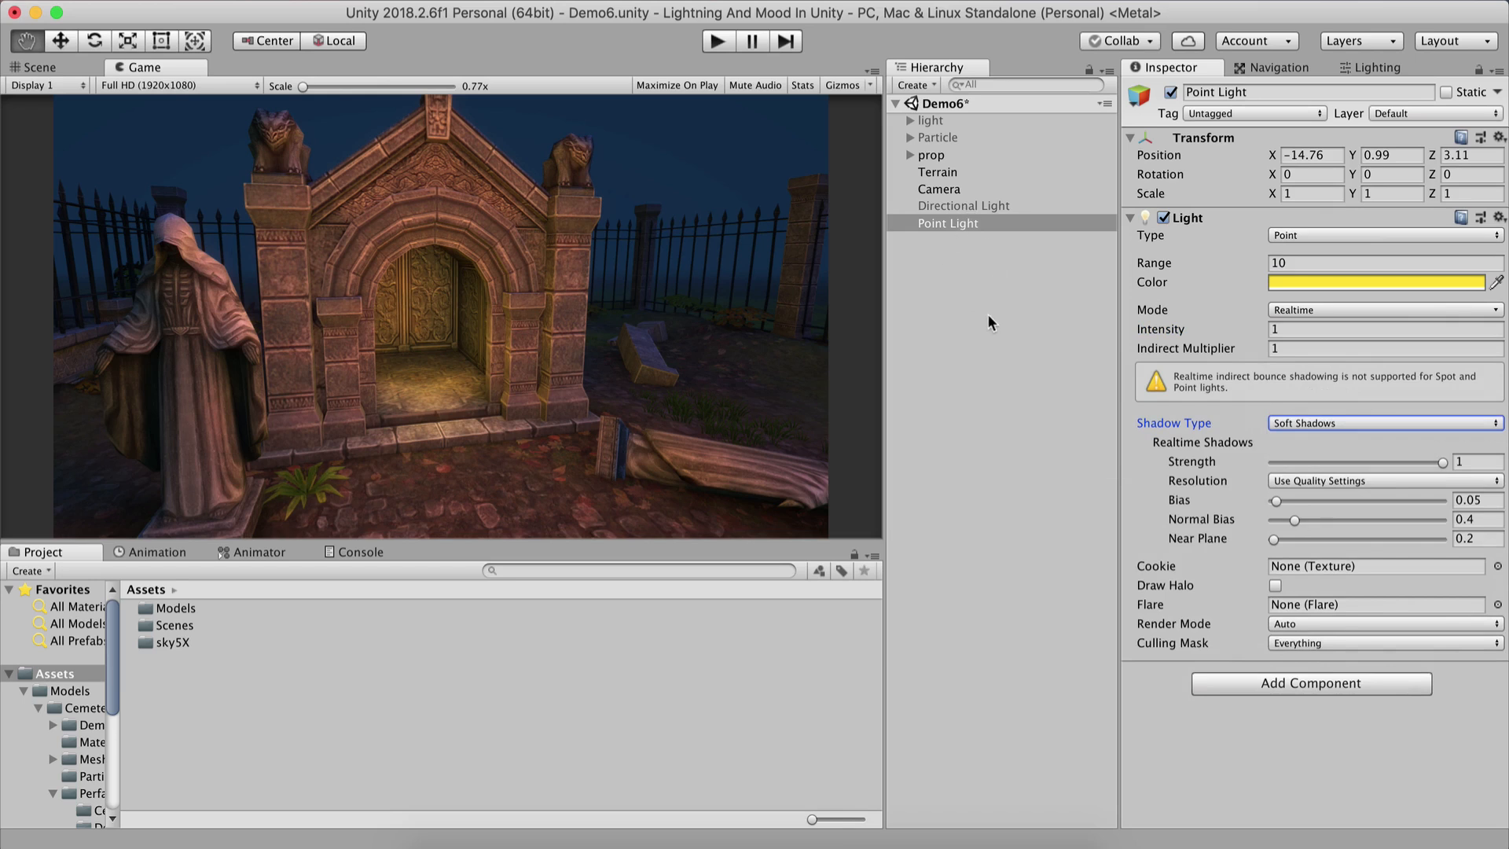
pyautogui.click(1338, 426)
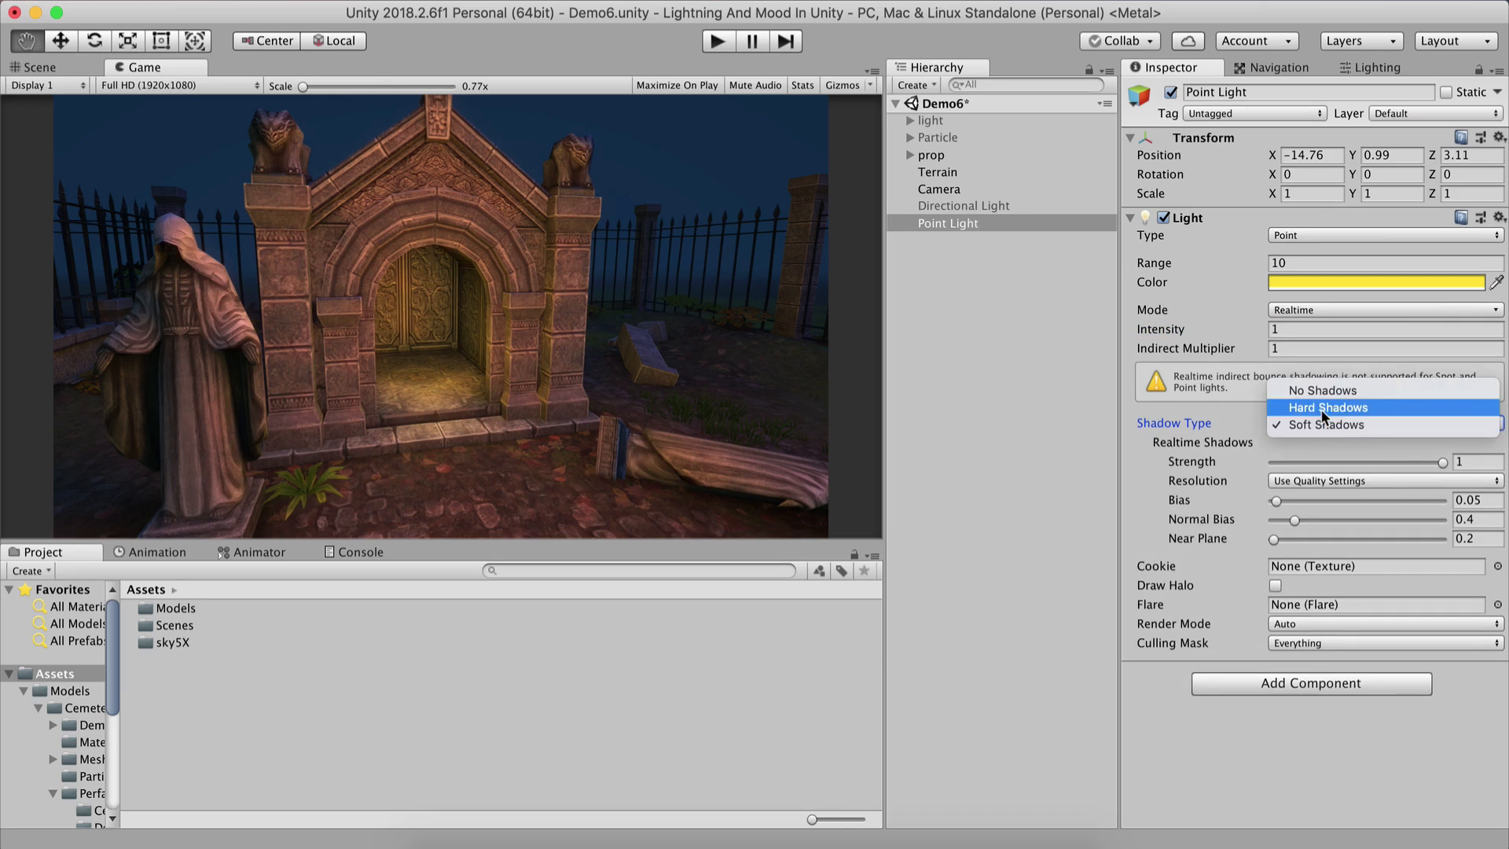
pyautogui.click(1046, 341)
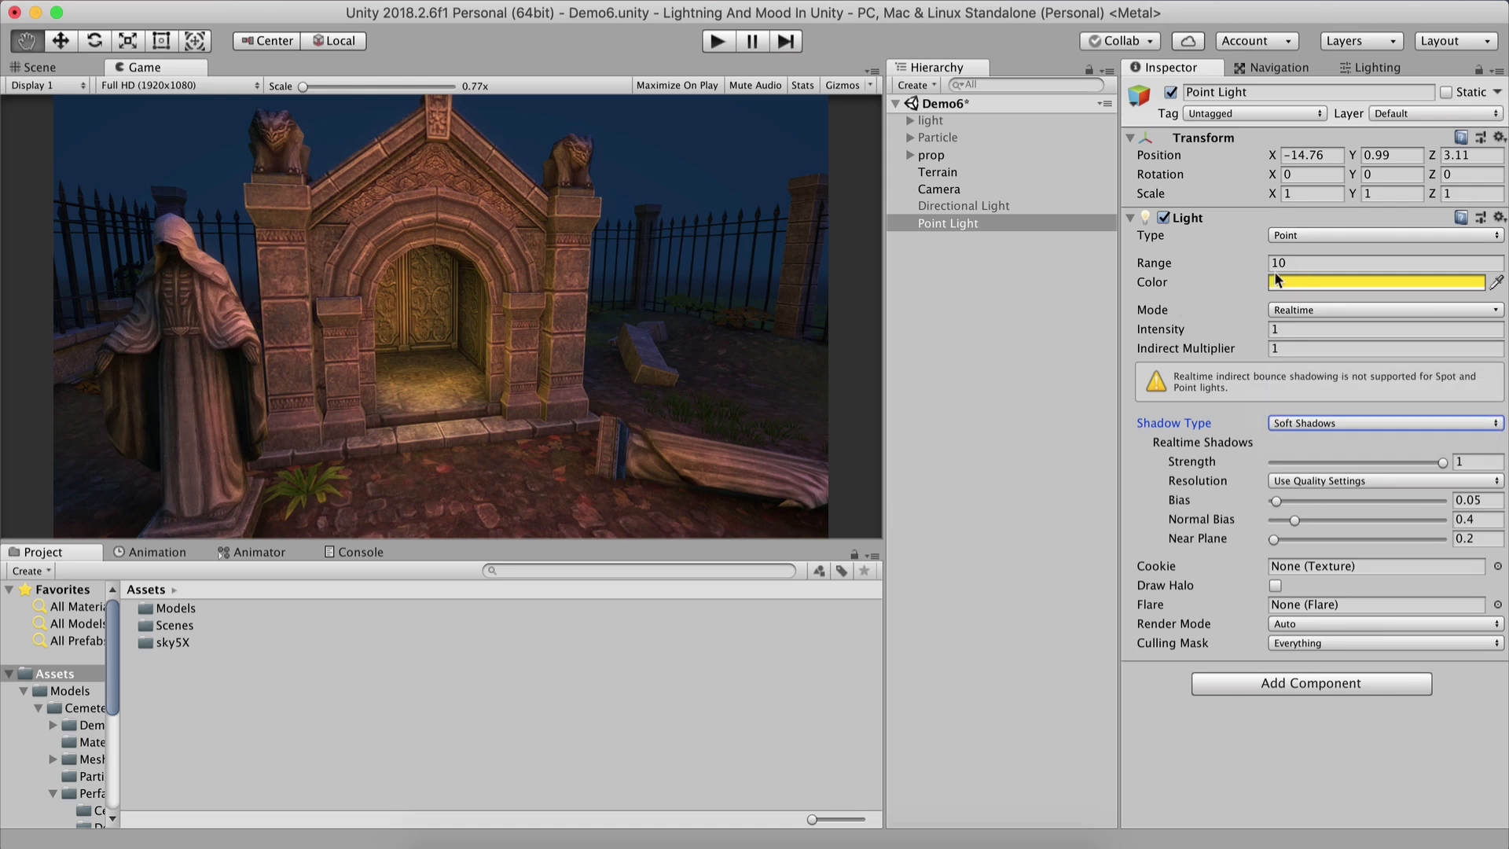
# Try Point Light intensities around 2.75 and 51.48 with ranges of 5 and 20 to compare the doorway glow.
pyautogui.moveTo(1157, 329); pyautogui.dragTo(1190, 321)
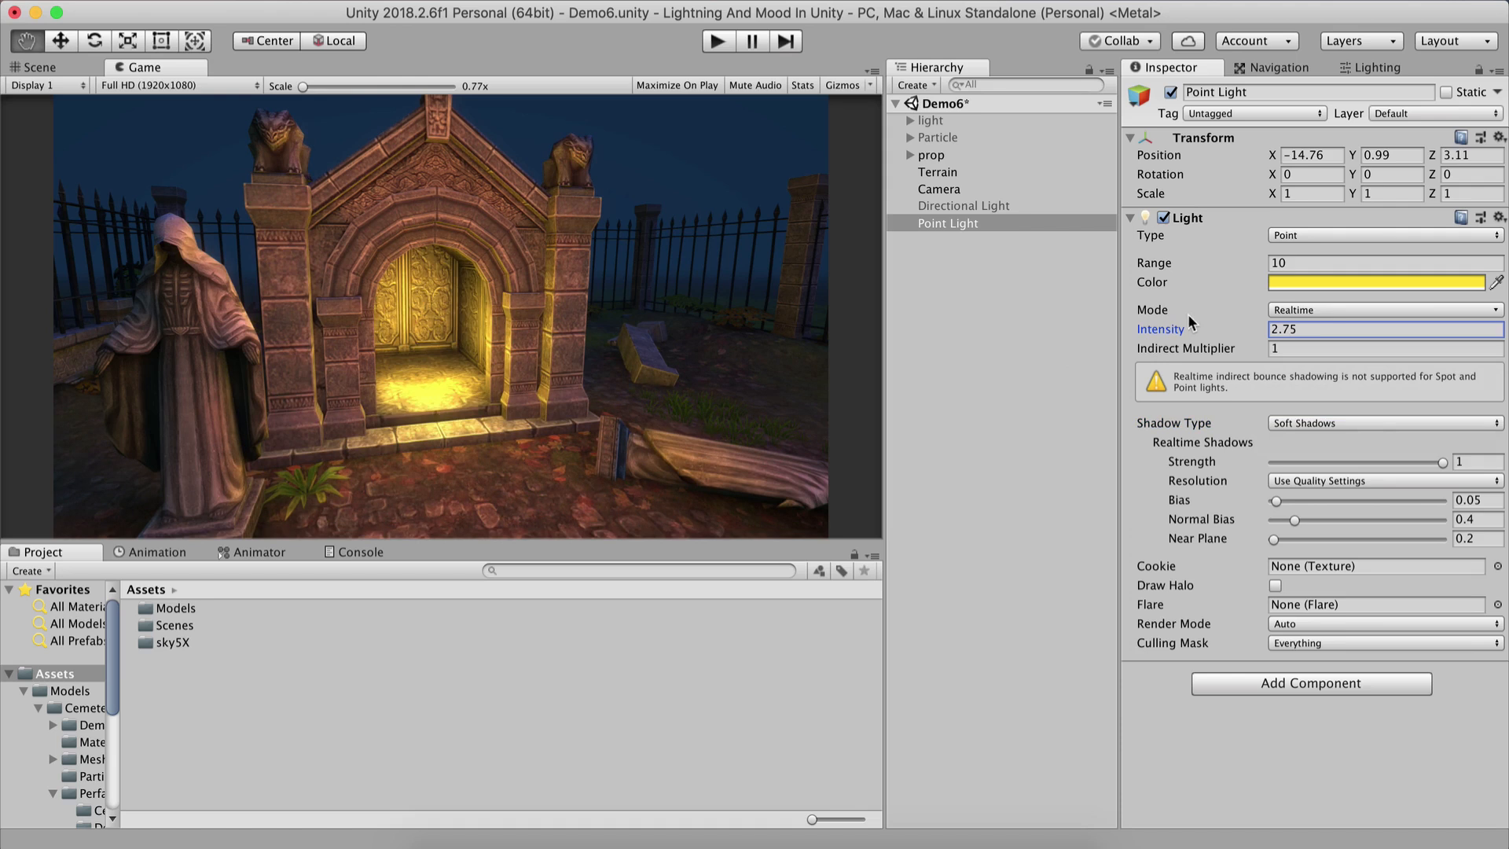
pyautogui.click(1289, 263)
pyautogui.write('5')
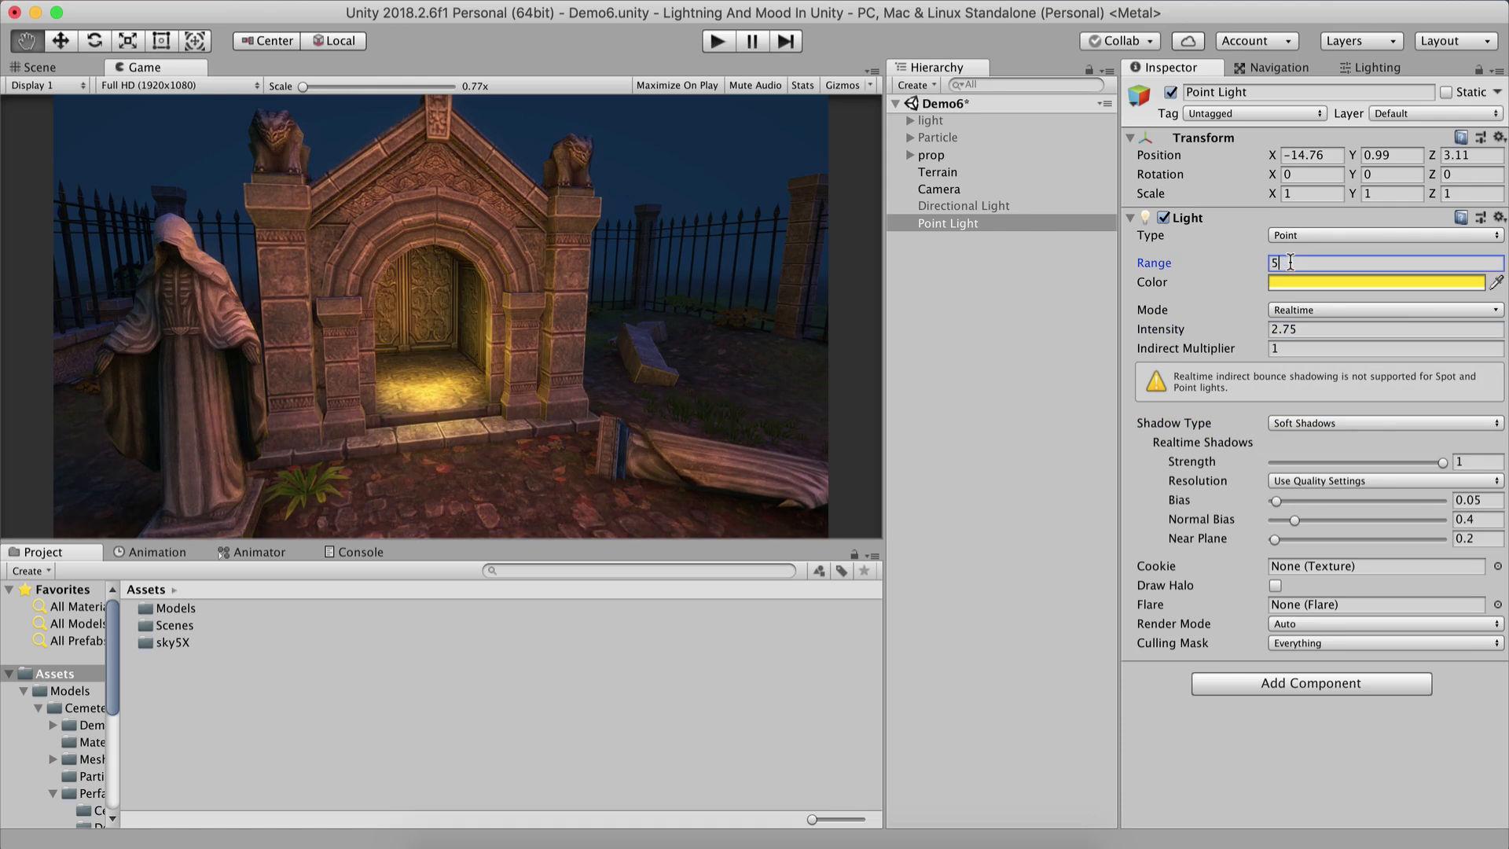
pyautogui.moveTo(1170, 330); pyautogui.dragTo(1257, 330)
pyautogui.moveTo(1507, 335); pyautogui.dragTo(1507, 250)
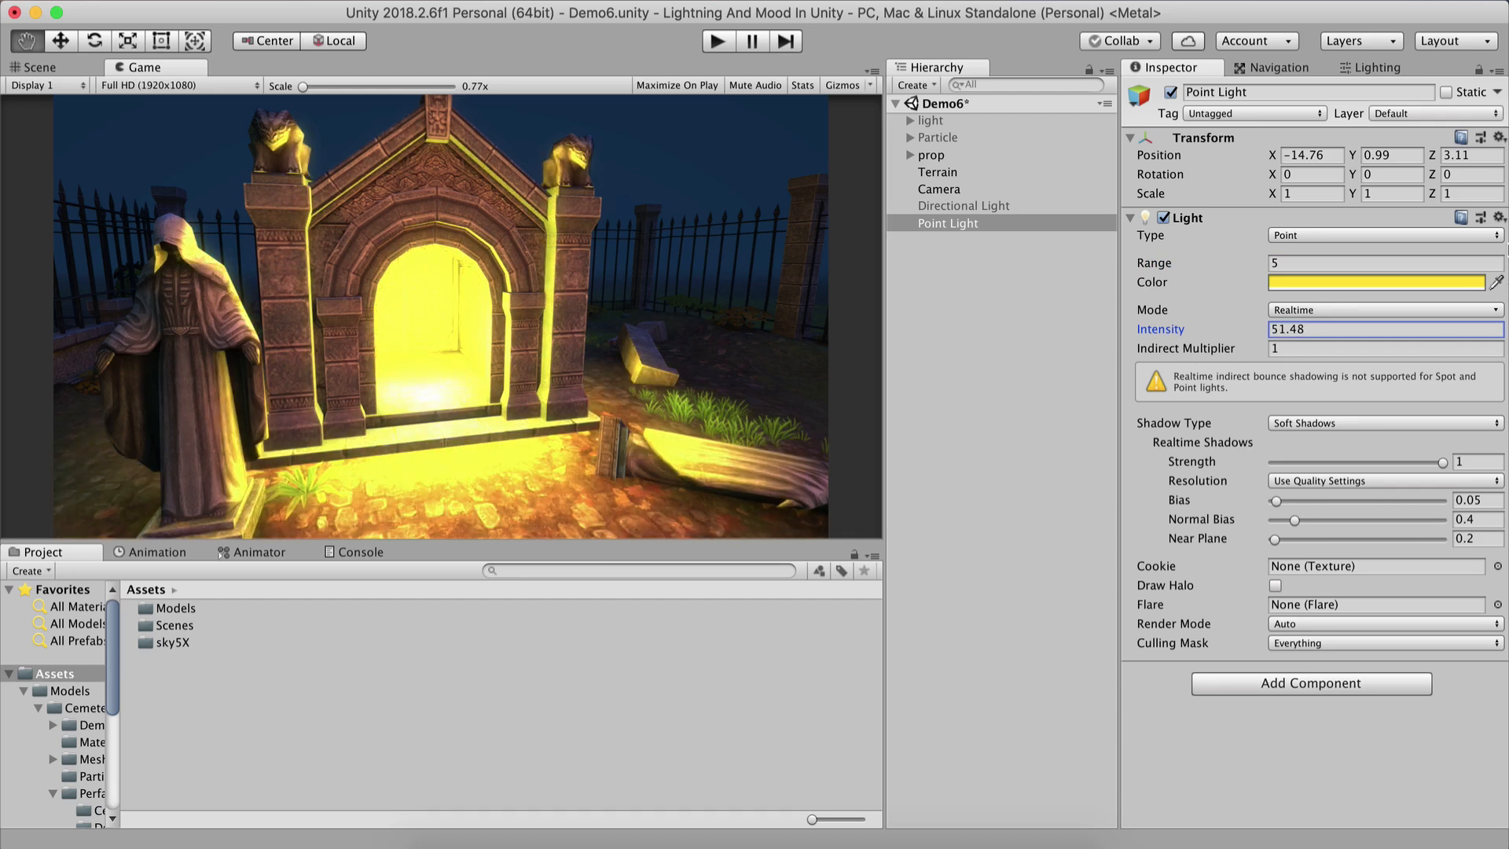
pyautogui.click(1303, 261)
pyautogui.write('20')
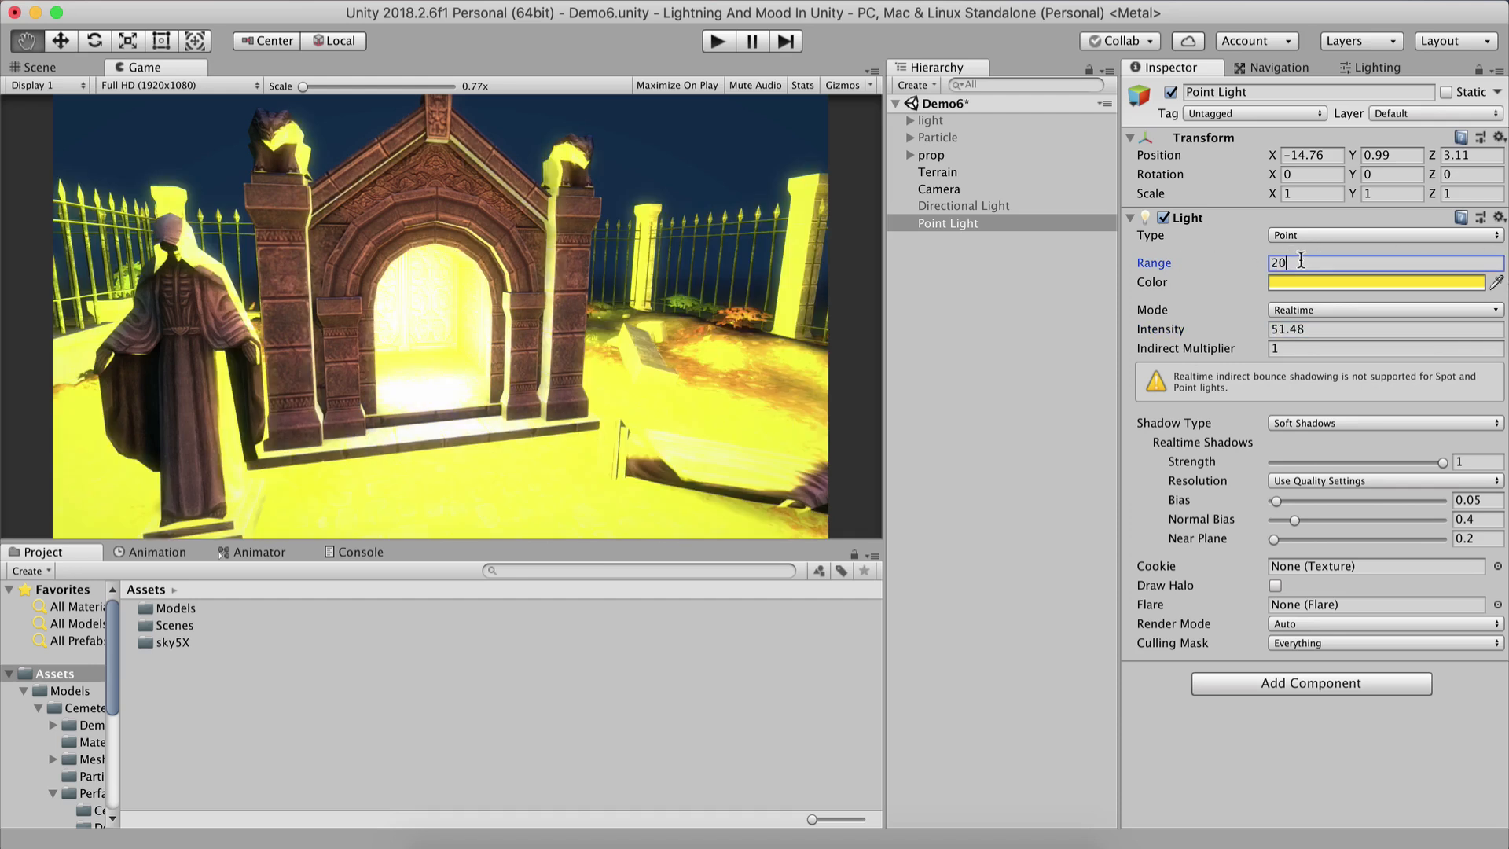
# Try a Point Light range of 1 and inspect the glow in the scene view.
pyautogui.click(69, 63)
pyautogui.scroll(-5, 484, 339)
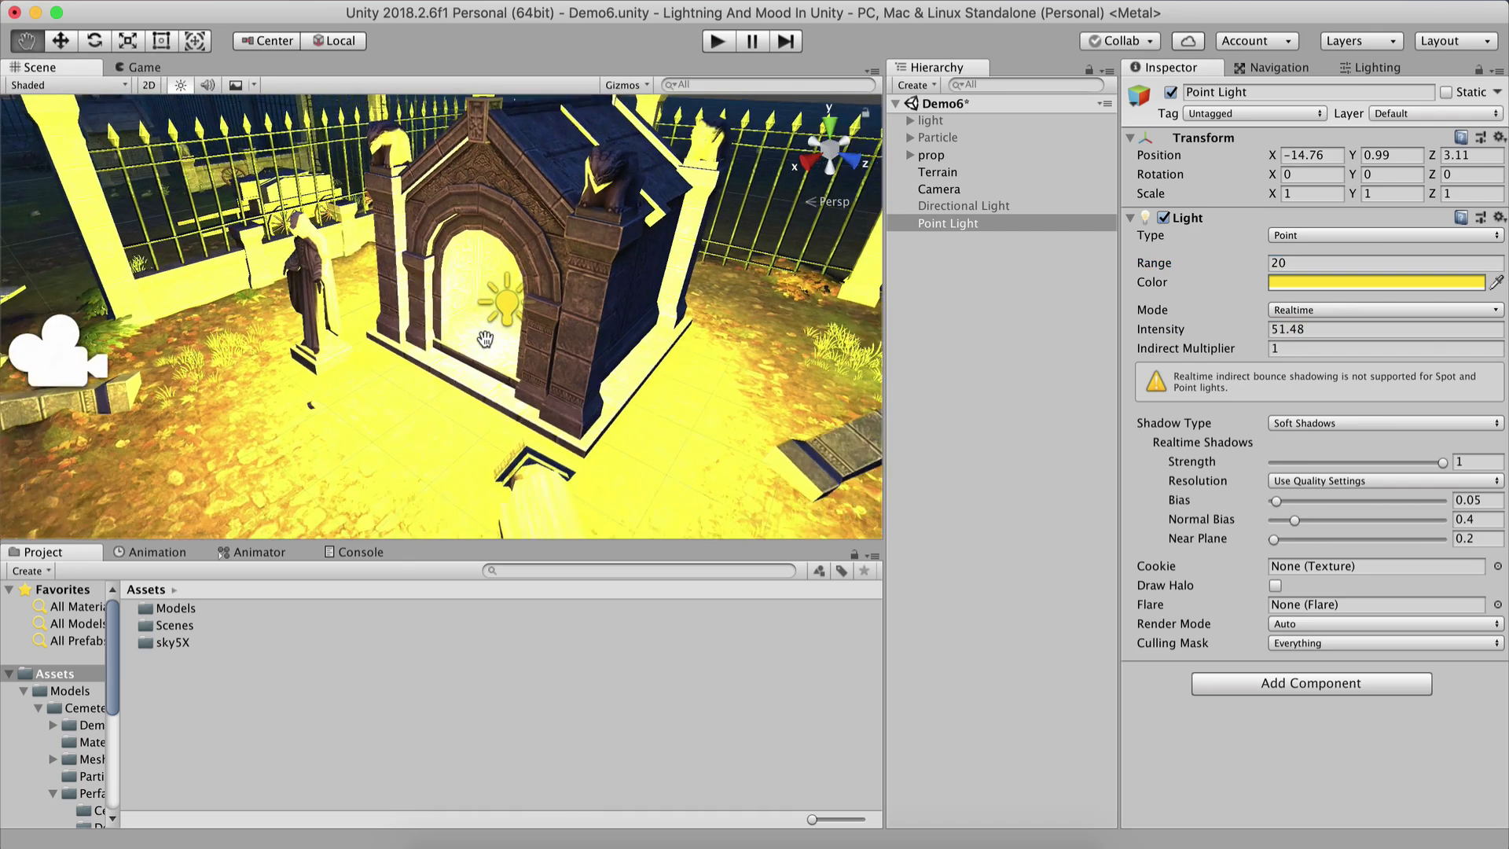
pyautogui.scroll(-3, 485, 340)
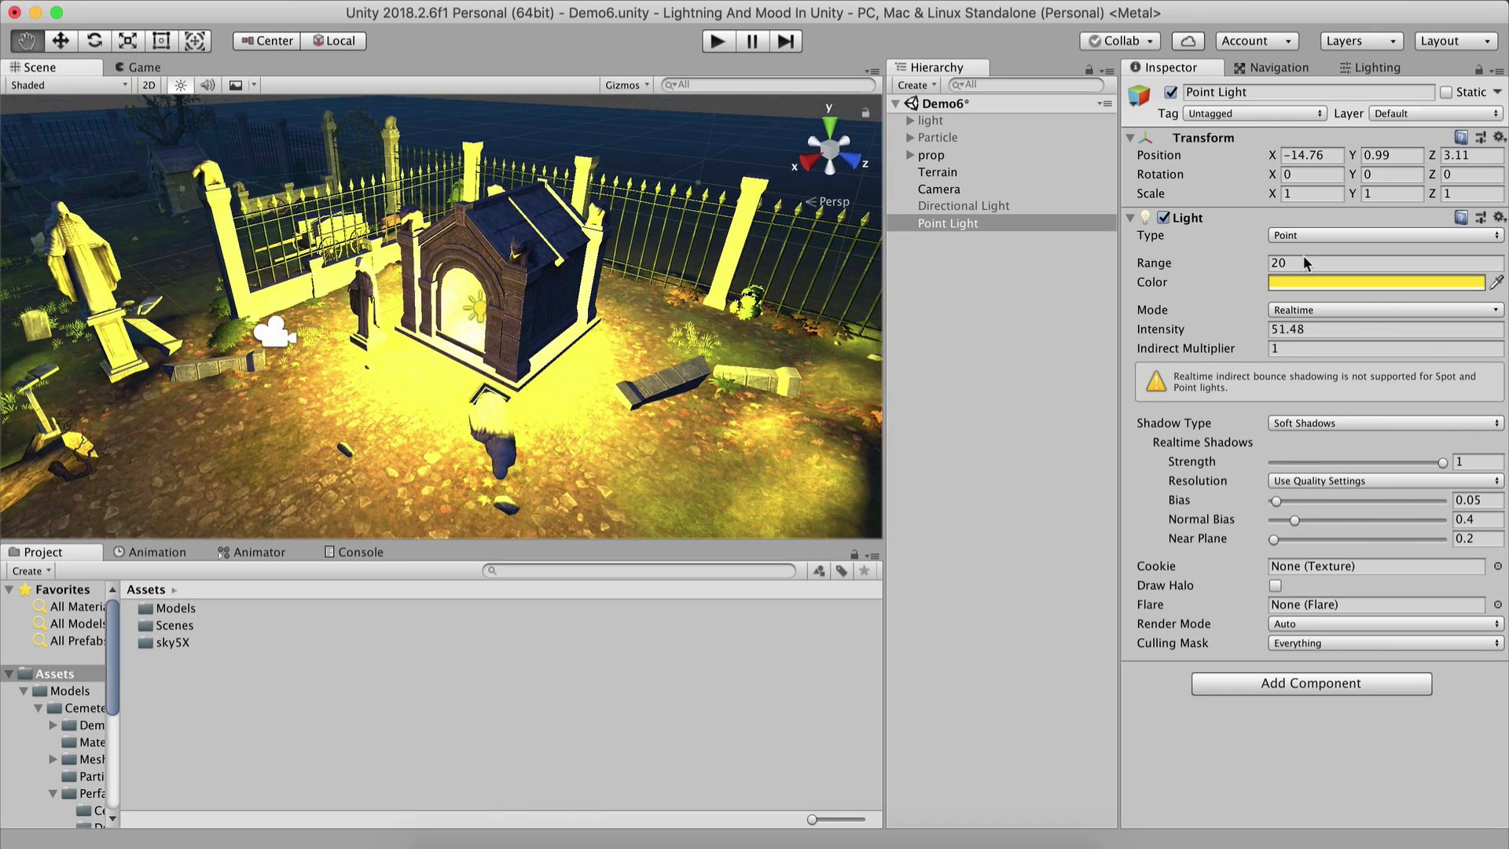
pyautogui.click(1303, 259)
pyautogui.write('1')
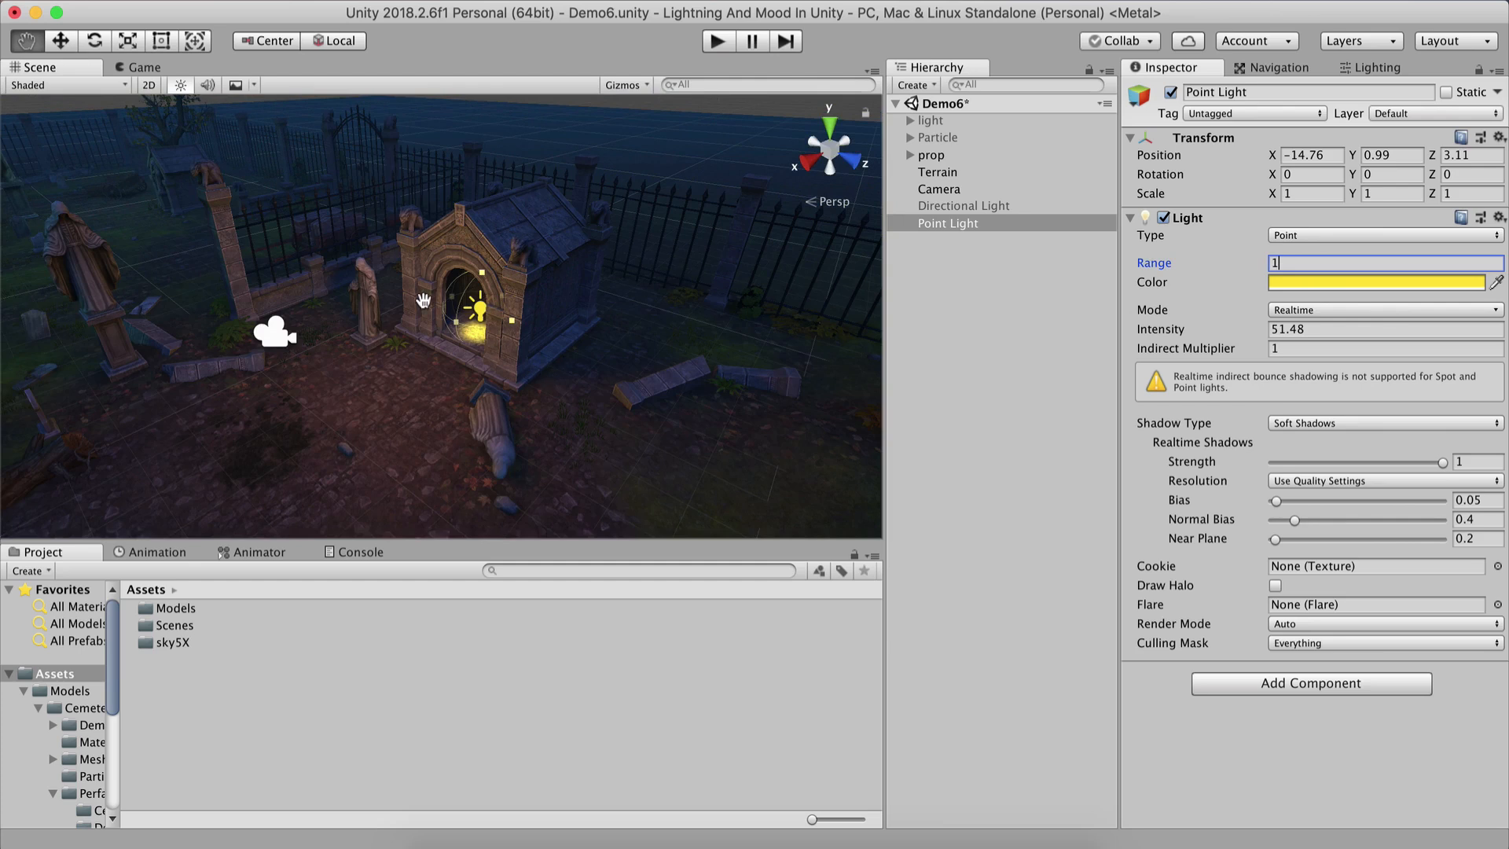
pyautogui.scroll(5, 423, 301)
pyautogui.scroll(6, 423, 301)
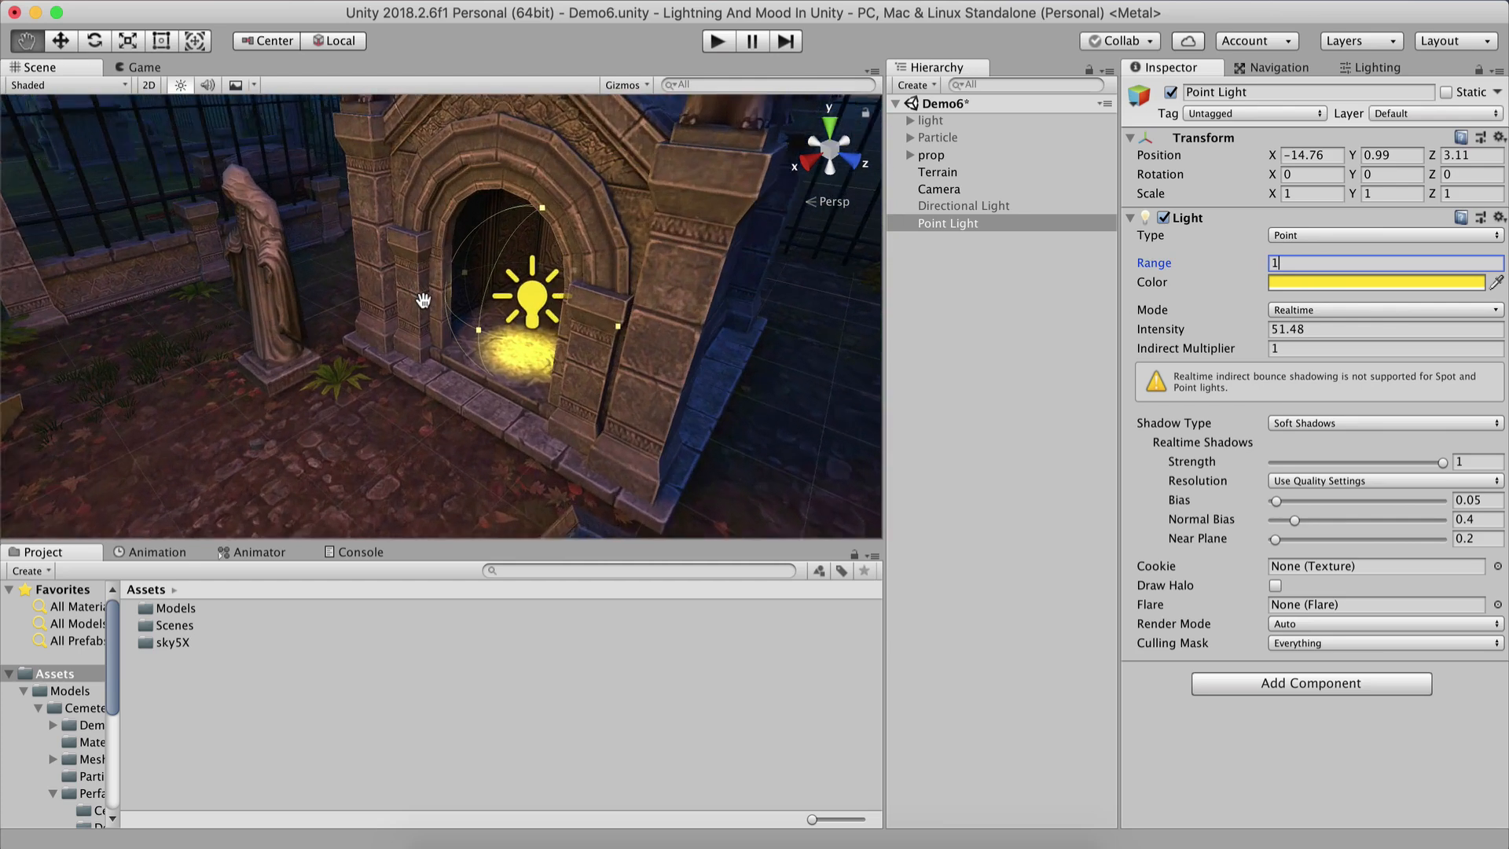
# Set the Point Light's intensity back to 1 and its range back to 10.
pyautogui.click(149, 68)
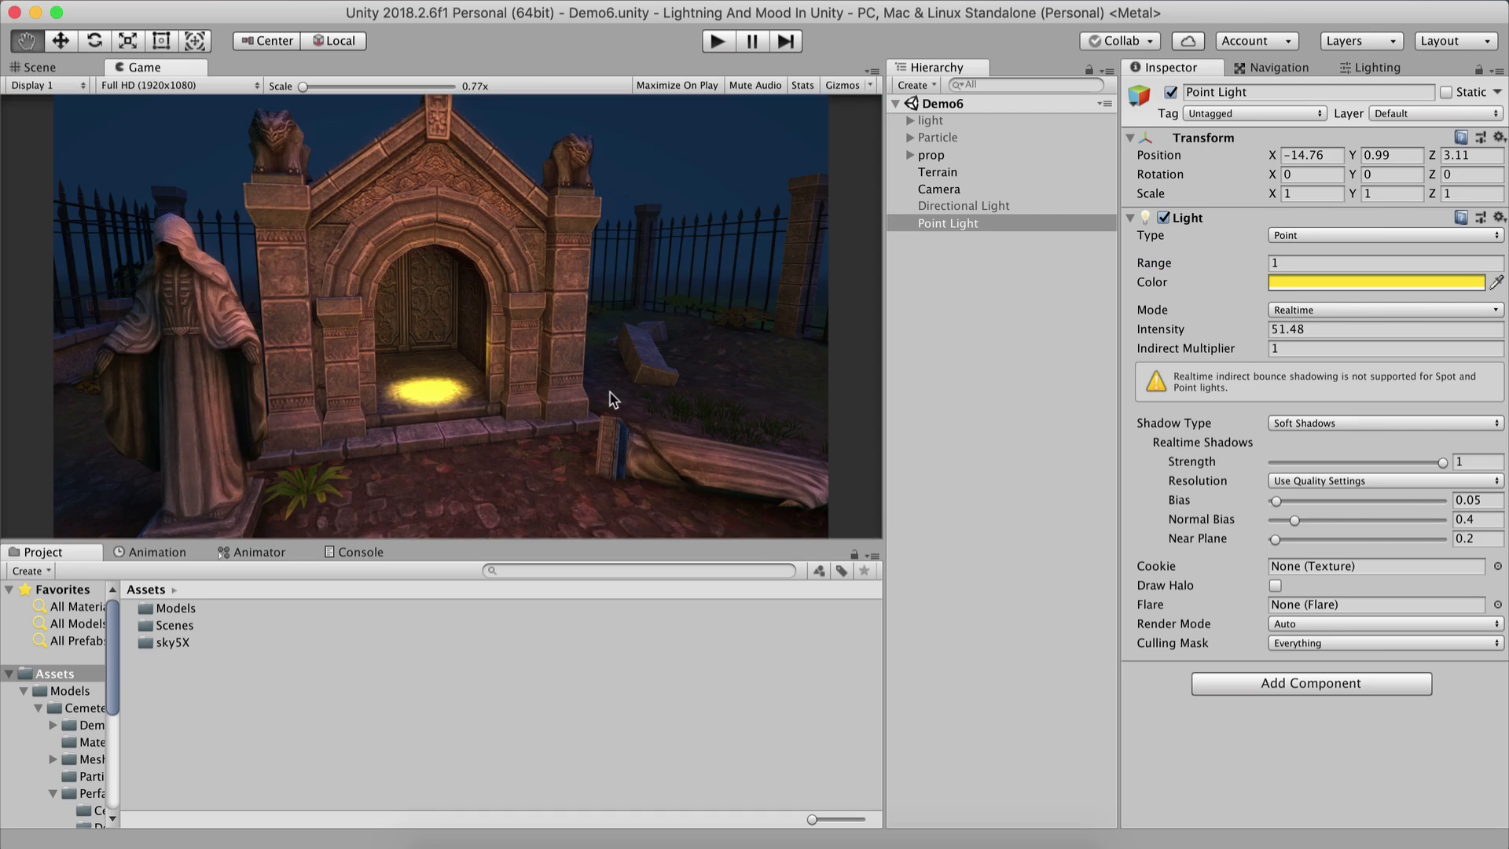
pyautogui.doubleClick(1303, 330)
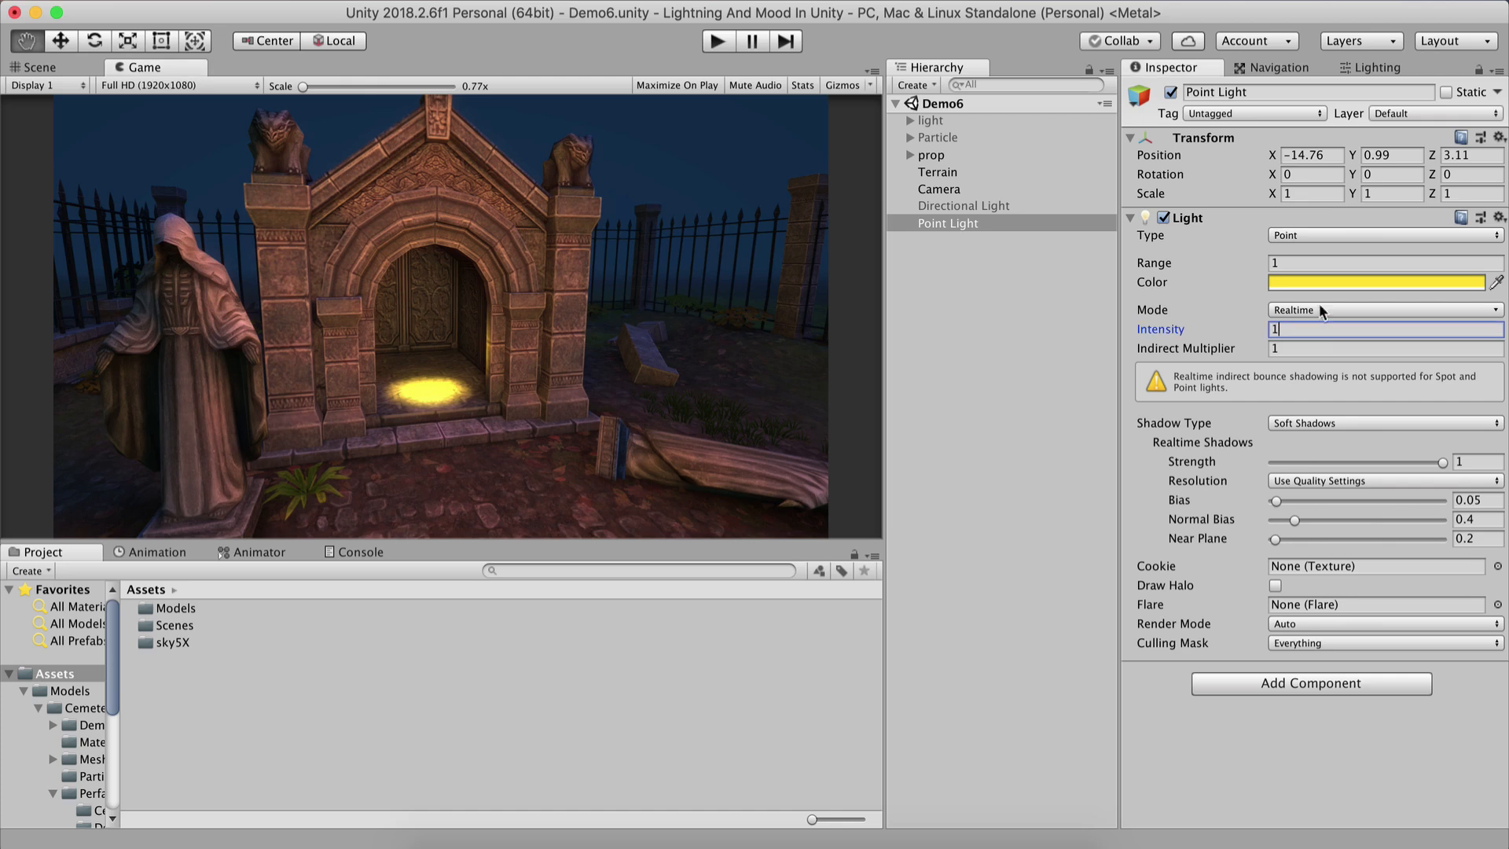
pyautogui.write('1')
pyautogui.click(1298, 260)
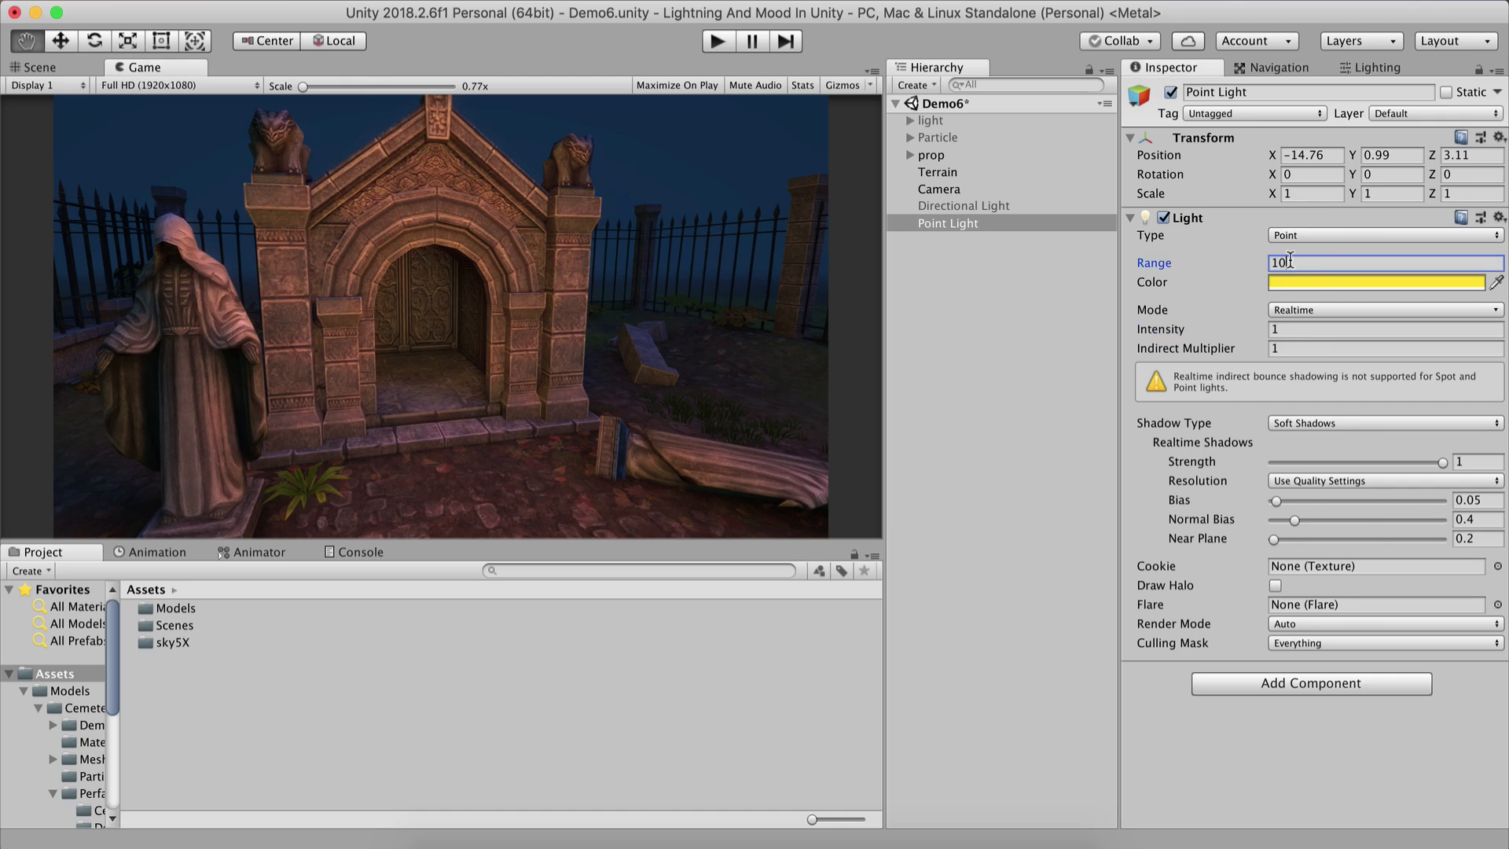
pyautogui.click(950, 278)
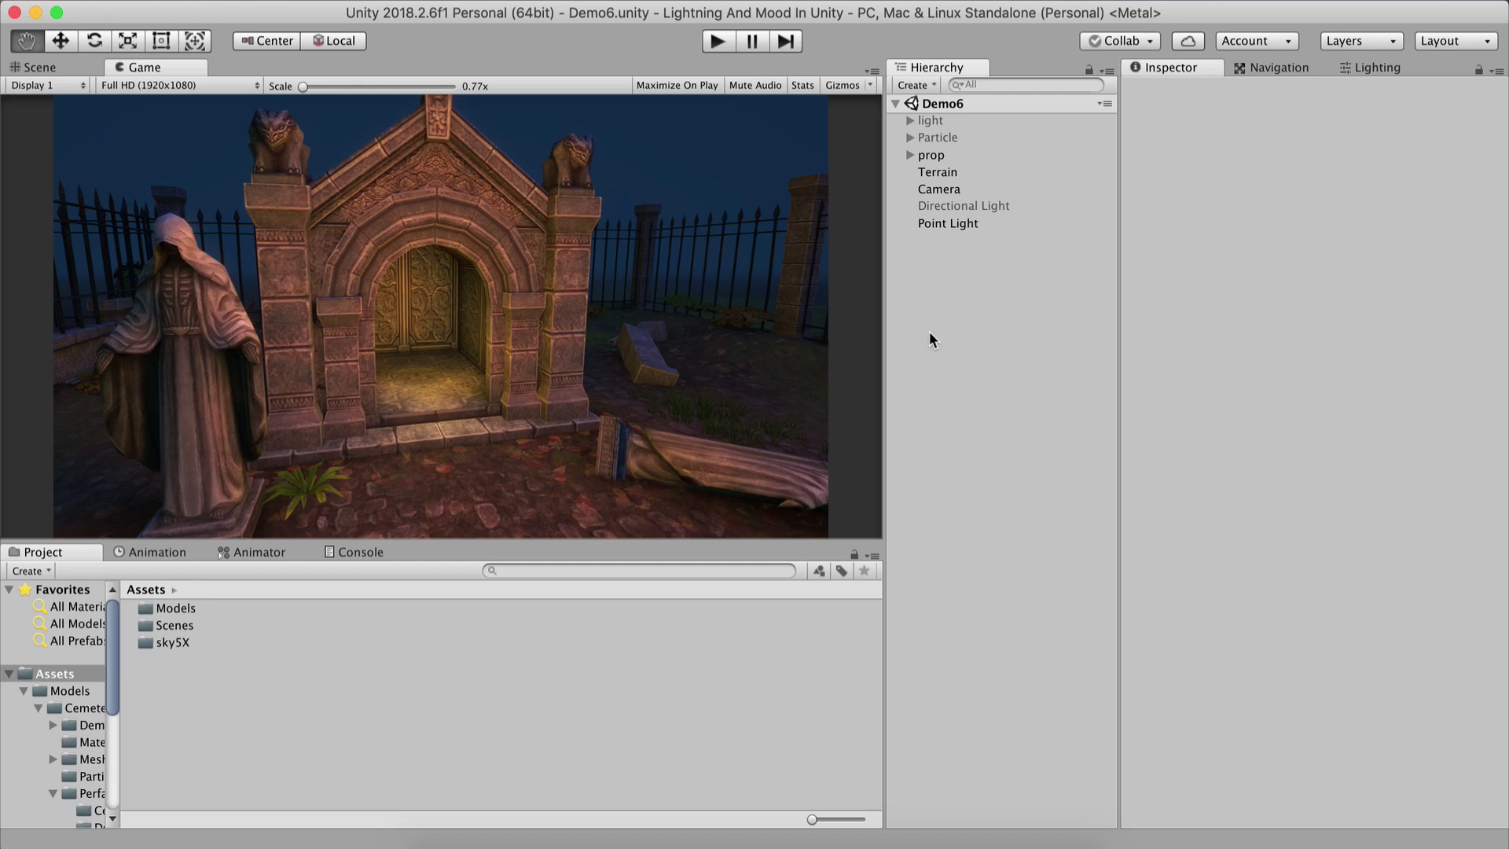
# Disable the Point Light.
pyautogui.click(955, 219)
pyautogui.click(1175, 107)
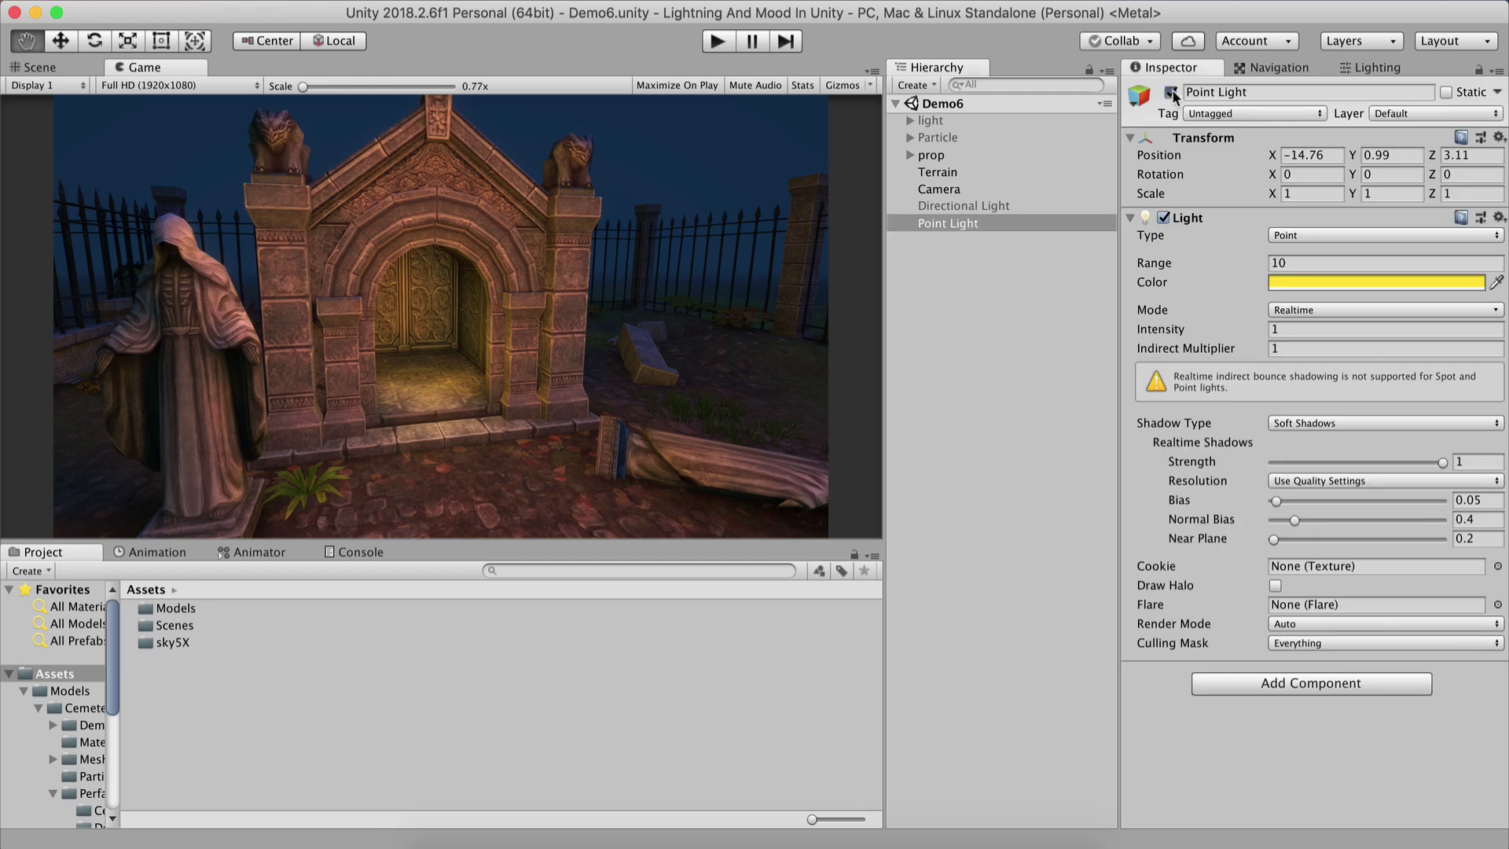
pyautogui.click(960, 363)
# Create a new Spot Light in the scene hierarchy.
pyautogui.rightClick(956, 268)
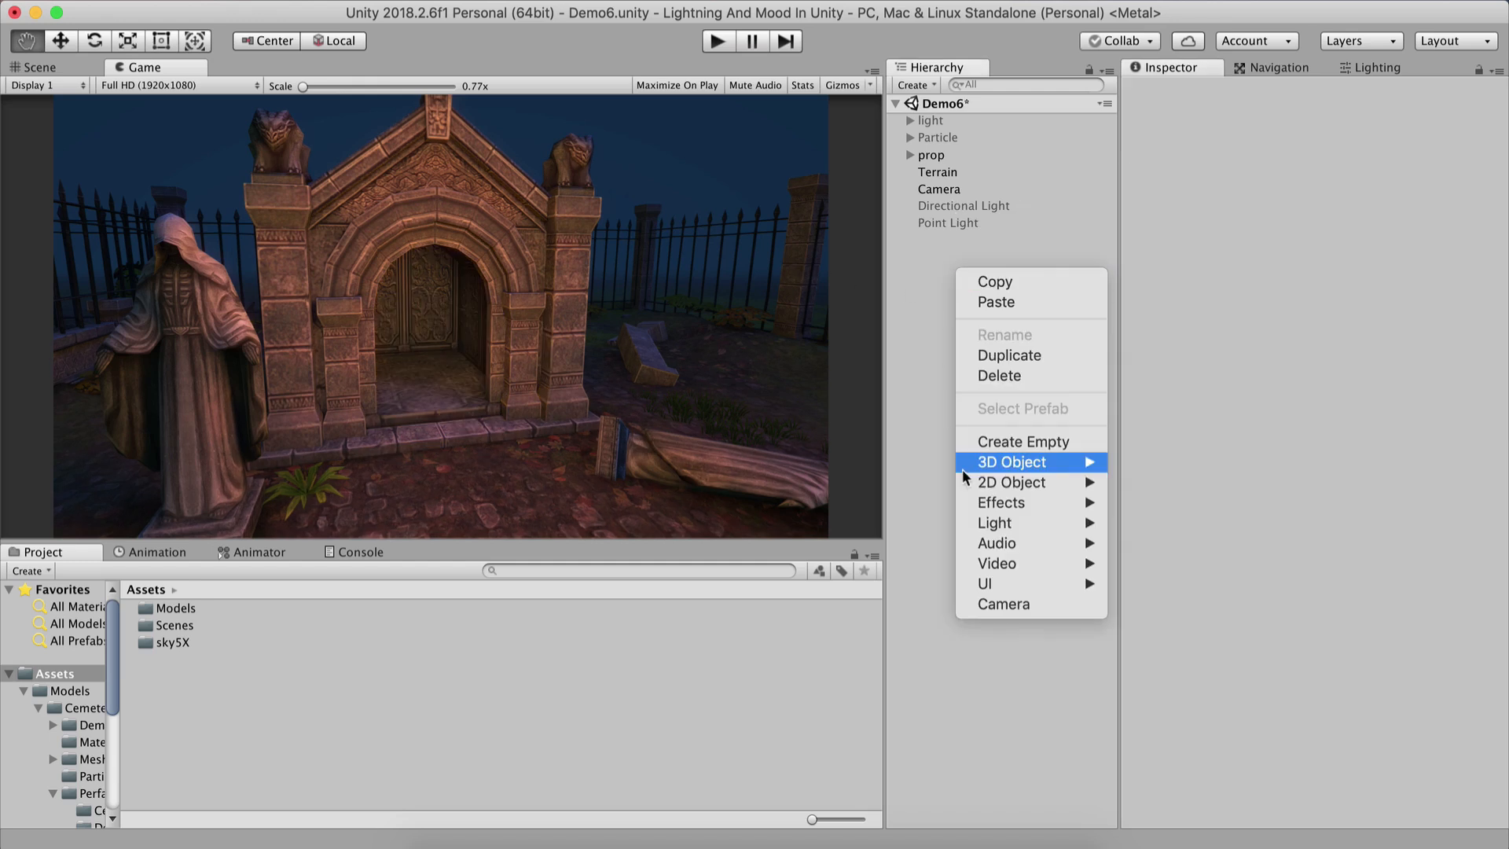
pyautogui.moveTo(988, 531)
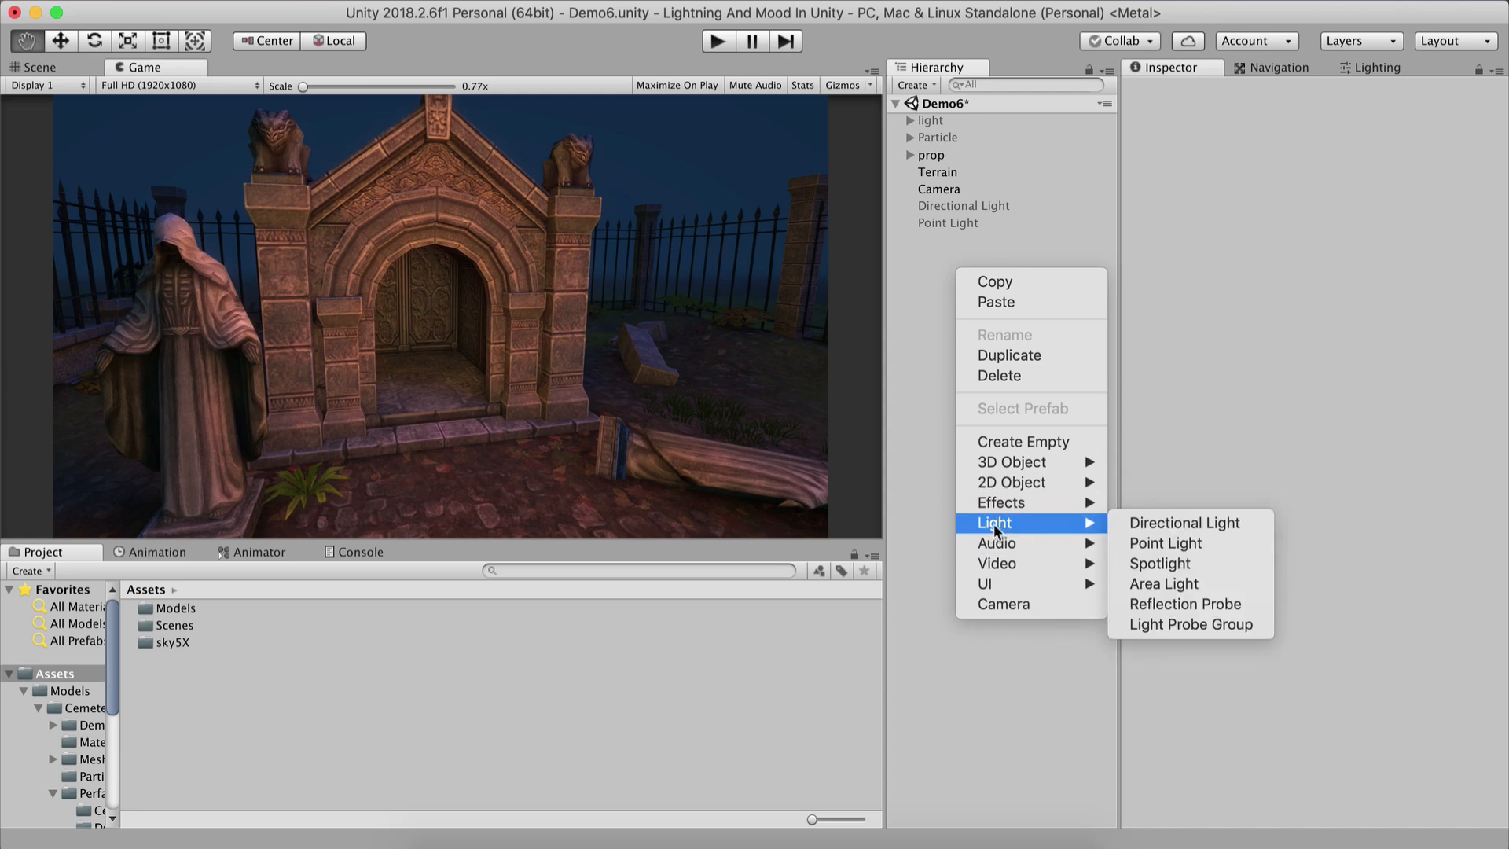
pyautogui.click(1178, 563)
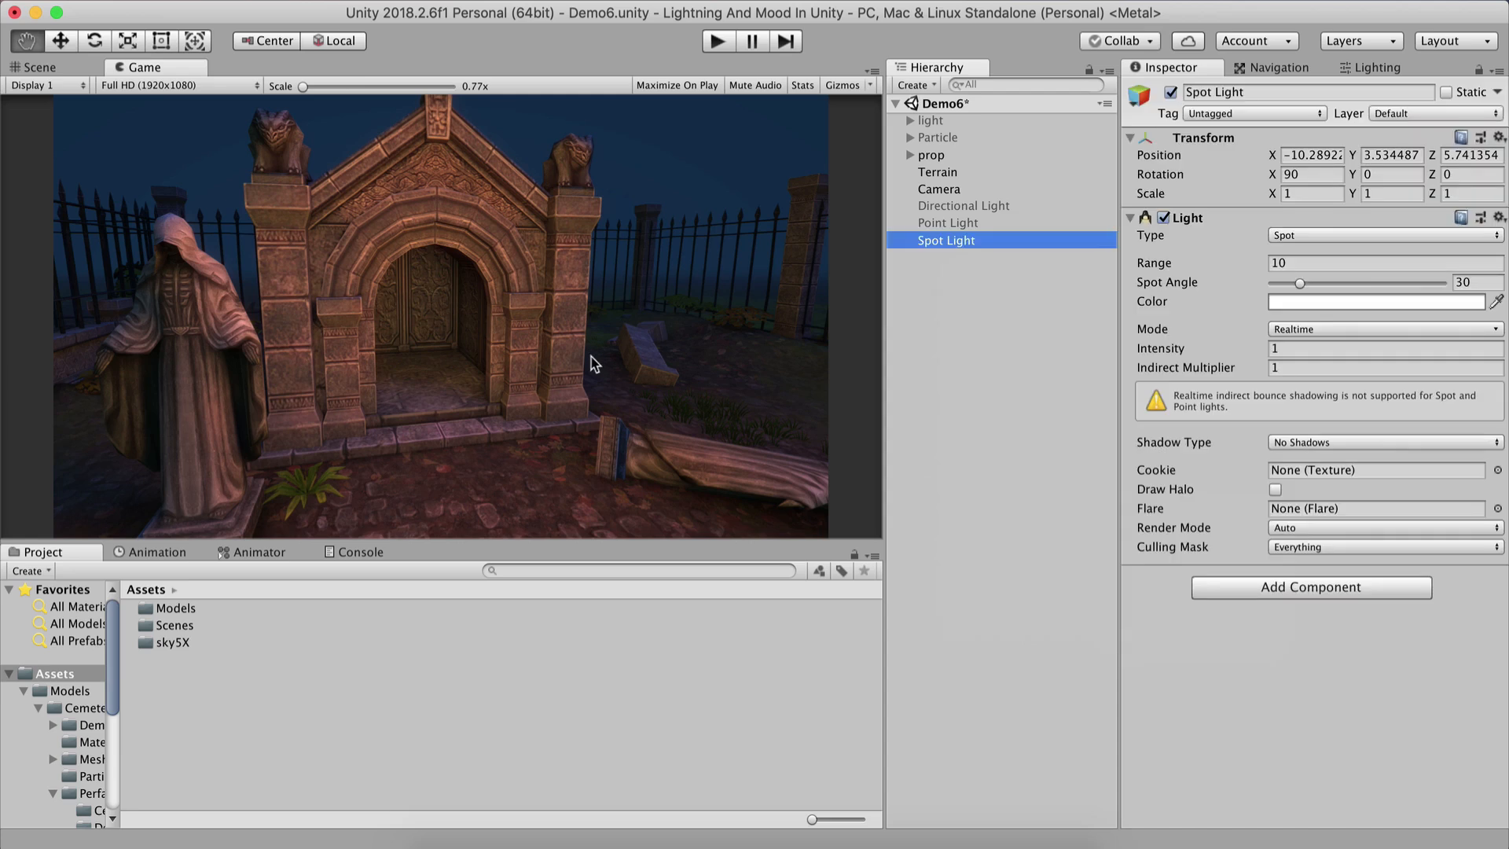
# Move the Spot Light into the cemetery courtyard to about X -7.2, Z 3.2.
pyautogui.click(59, 67)
pyautogui.scroll(-3, 448, 421)
pyautogui.scroll(-5, 421, 429)
pyautogui.moveTo(566, 436); pyautogui.dragTo(721, 461)
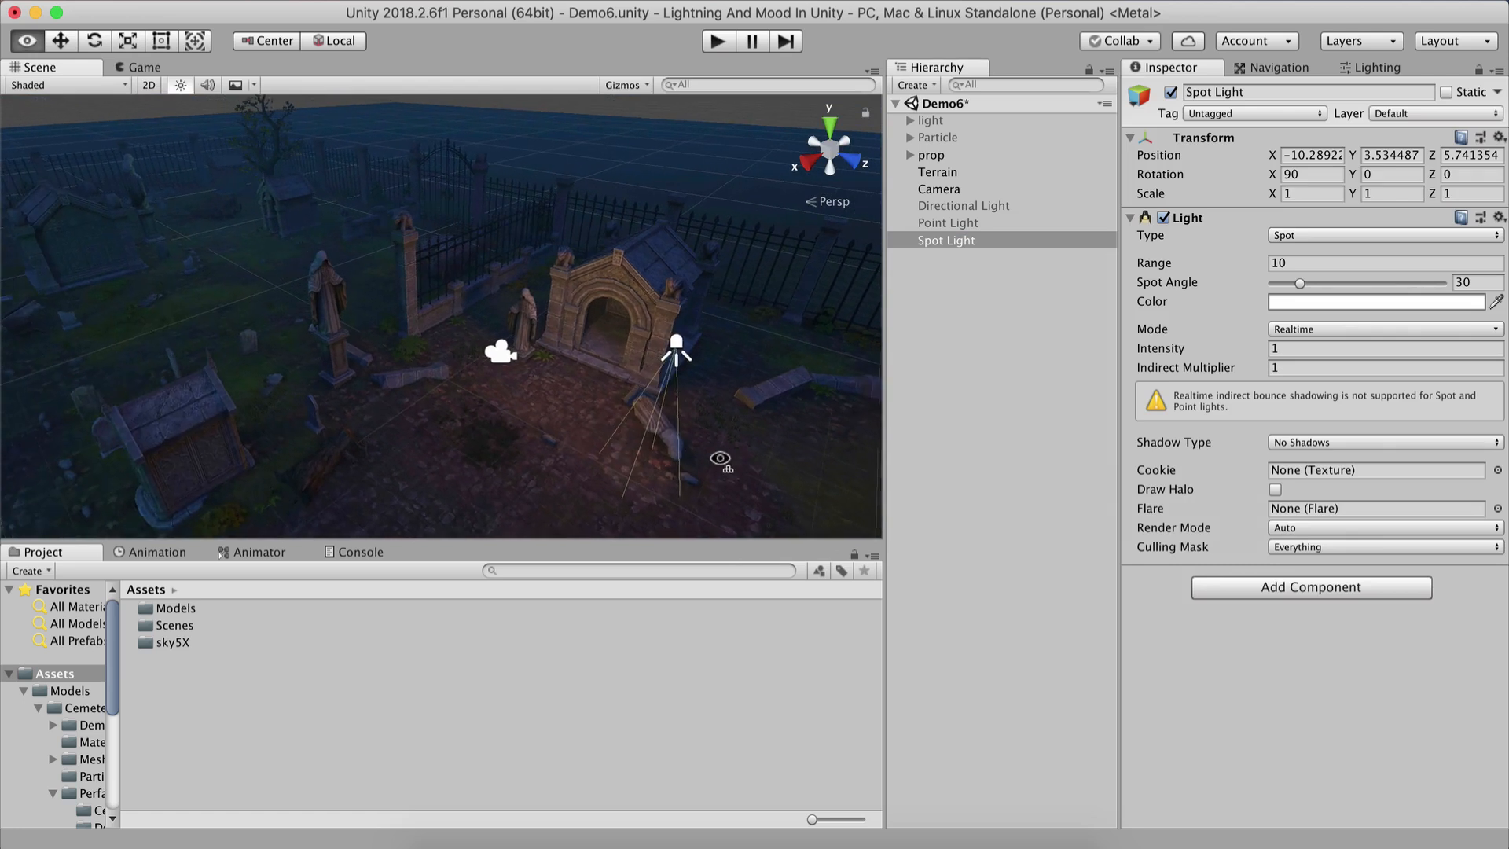
pyautogui.moveTo(721, 461); pyautogui.dragTo(813, 468, button='right')
pyautogui.click(943, 243)
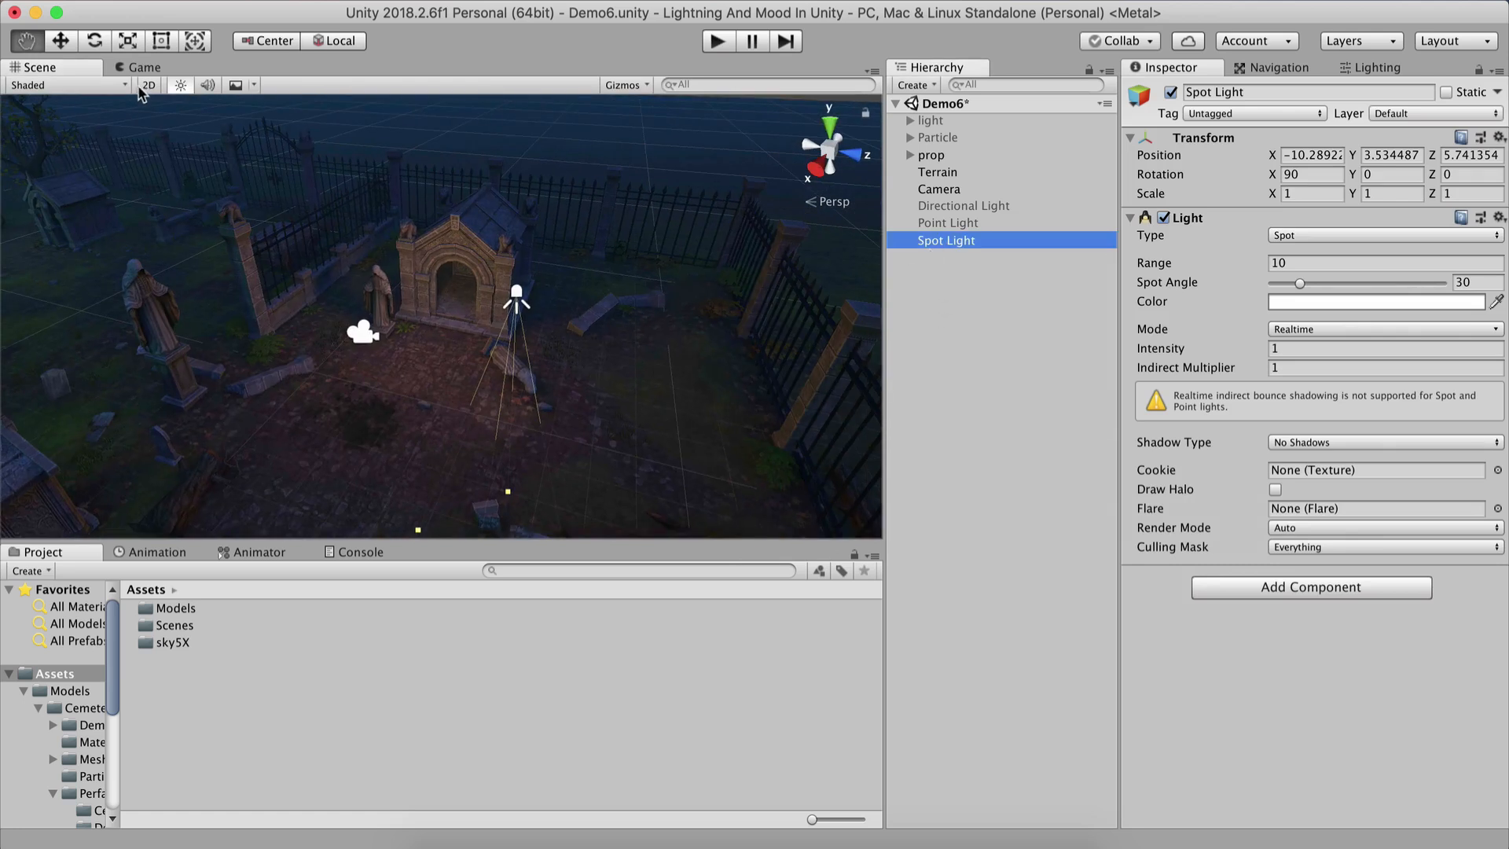
pyautogui.press('w')
pyautogui.moveTo(611, 311); pyautogui.dragTo(320, 390)
pyautogui.moveTo(448, 475); pyautogui.dragTo(581, 503, button='right')
pyautogui.moveTo(581, 503); pyautogui.dragTo(700, 377, button='middle')
pyautogui.moveTo(479, 385); pyautogui.dragTo(560, 420, button='right')
pyautogui.moveTo(433, 416); pyautogui.dragTo(465, 401, button='middle')
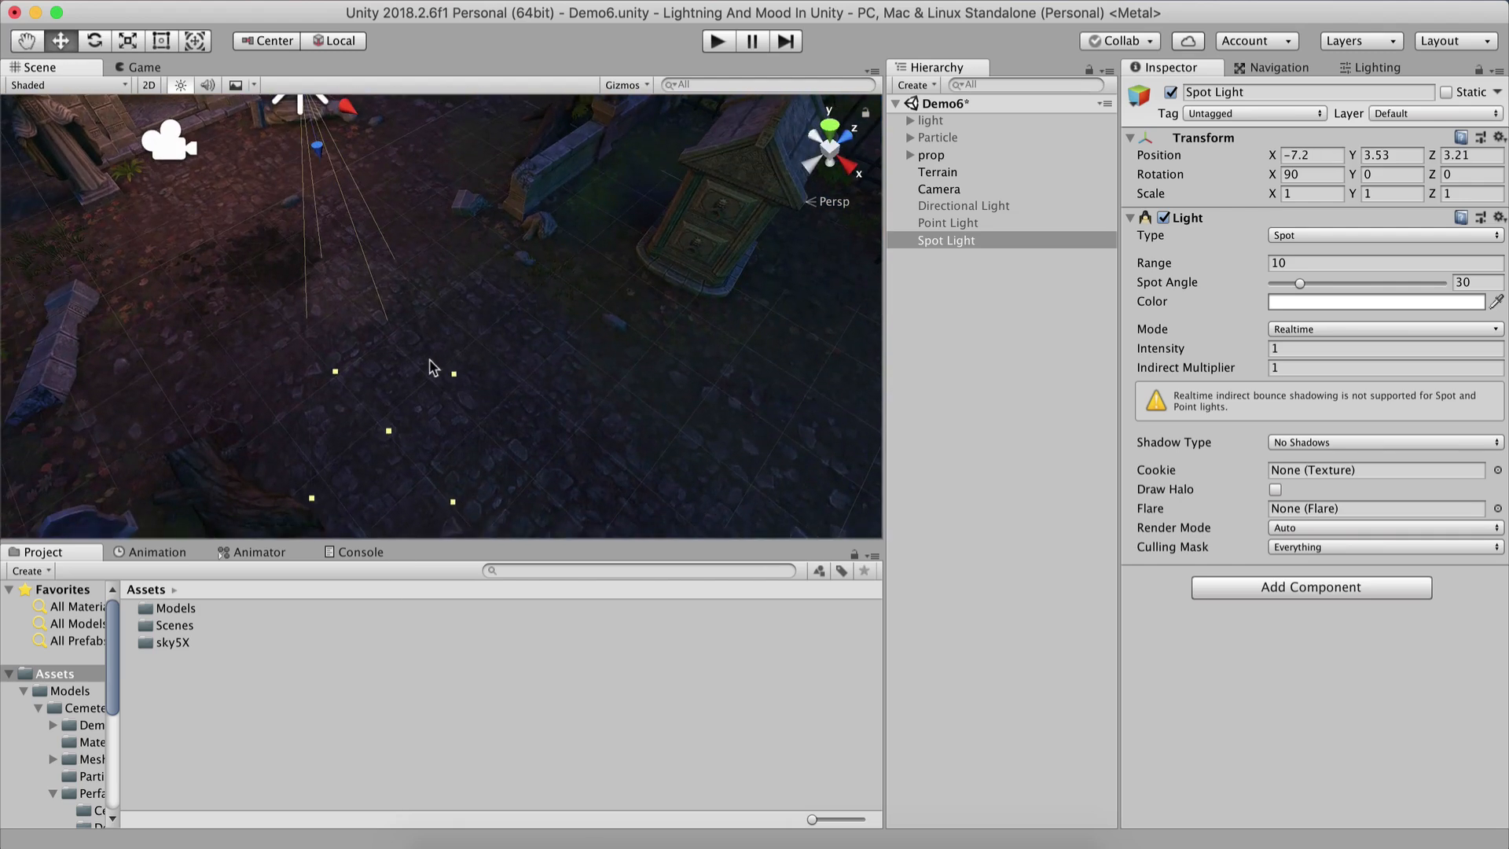
# Shift the Spot Light further along X to about -2.7.
pyautogui.scroll(-3, 430, 365)
pyautogui.moveTo(403, 351); pyautogui.dragTo(348, 333, button='middle')
pyautogui.moveTo(311, 194); pyautogui.dragTo(510, 352)
pyautogui.moveTo(495, 408); pyautogui.dragTo(338, 330, button='middle')
pyautogui.moveTo(338, 330); pyautogui.dragTo(302, 258, button='right')
pyautogui.moveTo(321, 331); pyautogui.dragTo(329, 345, button='middle')
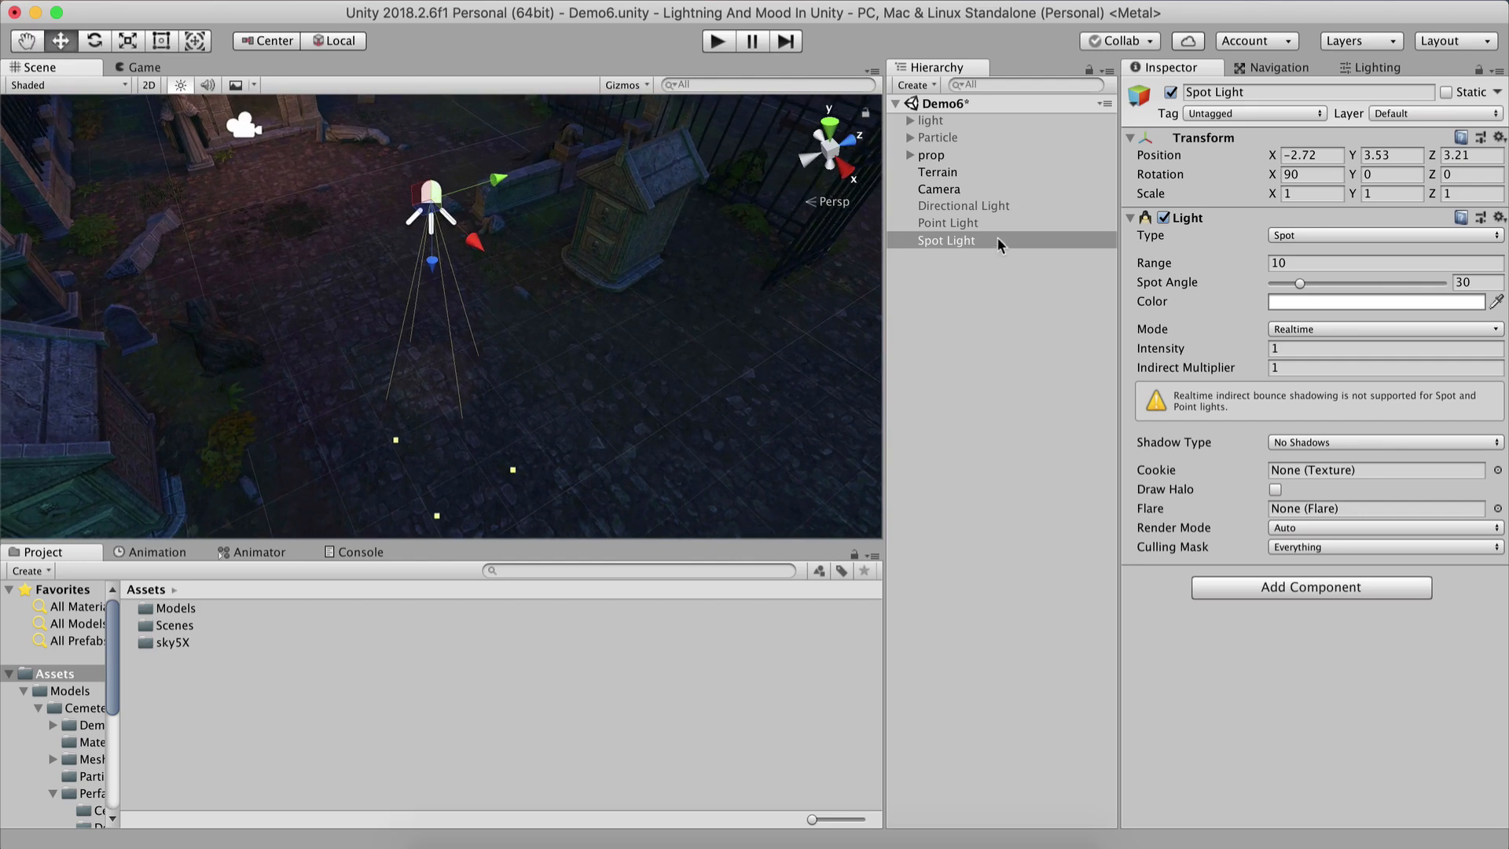
# Align the Camera with the current scene view and preview the shot in the game view.
pyautogui.click(940, 191)
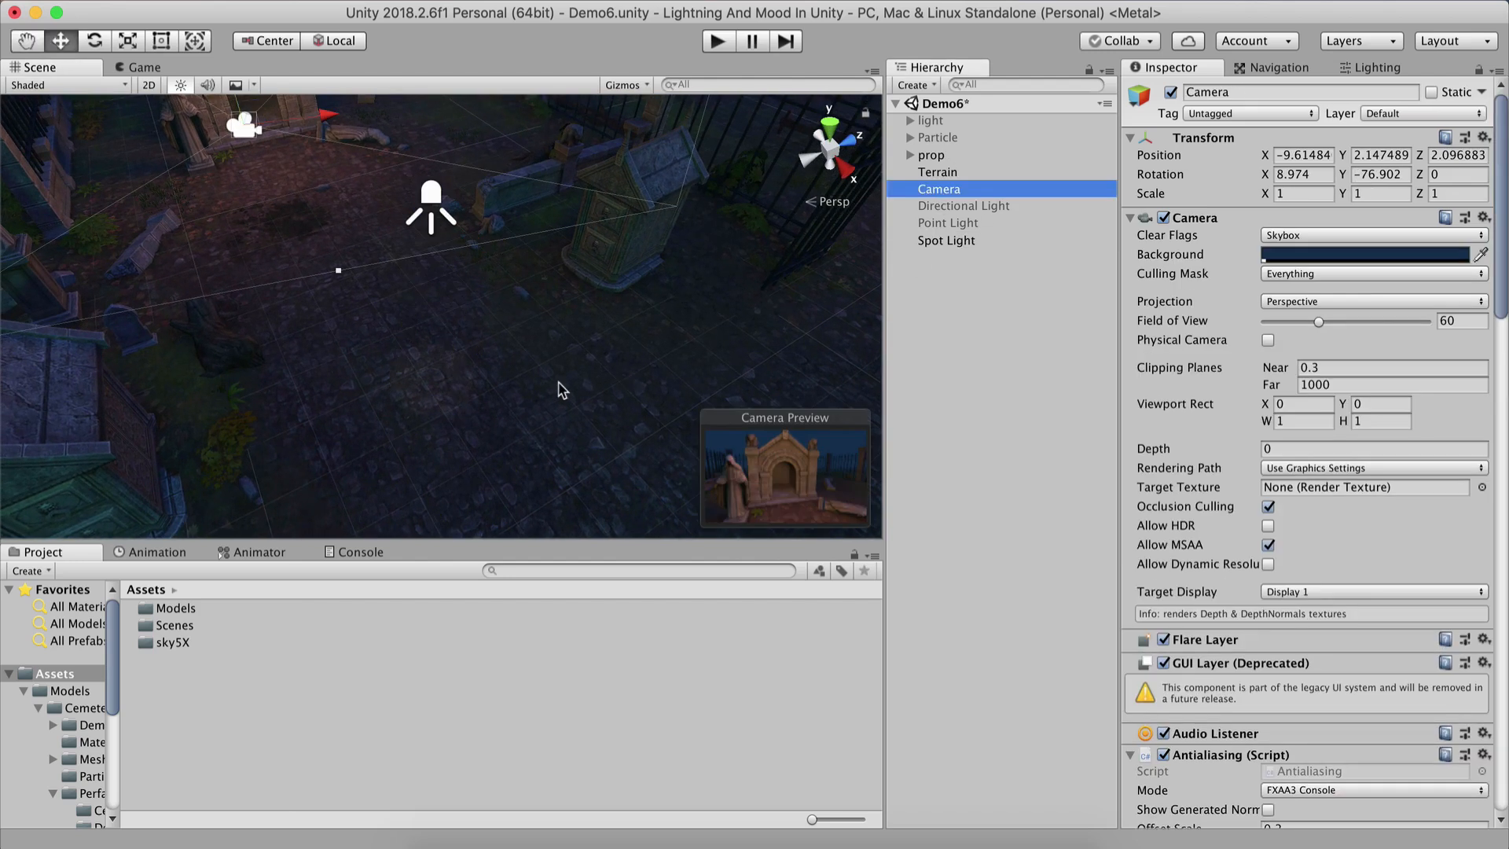
pyautogui.press('super+shift+f')
pyautogui.click(158, 70)
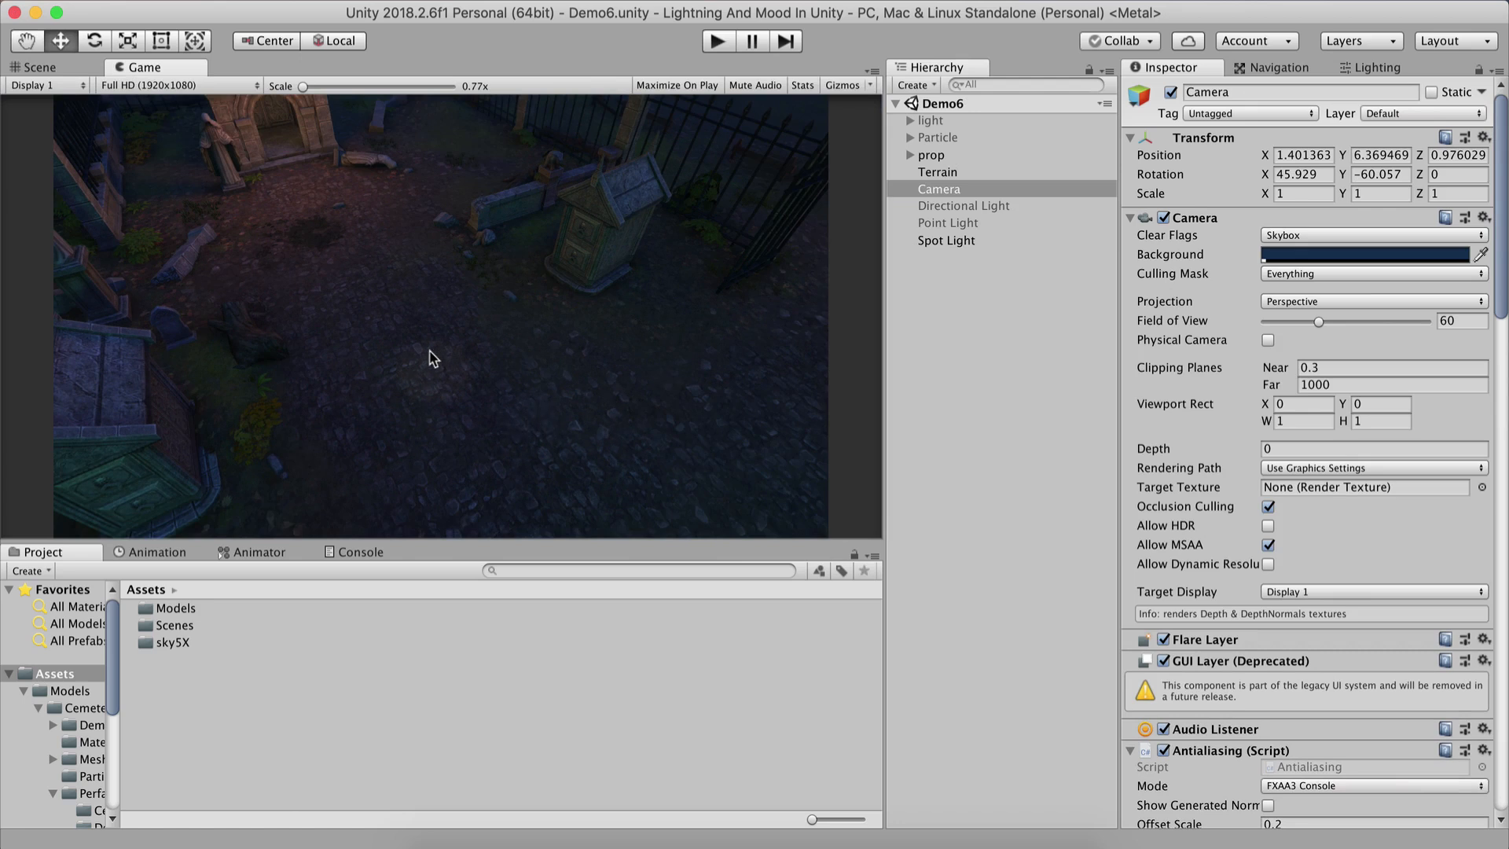
pyautogui.click(303, 88)
pyautogui.scroll(5, 349, 98)
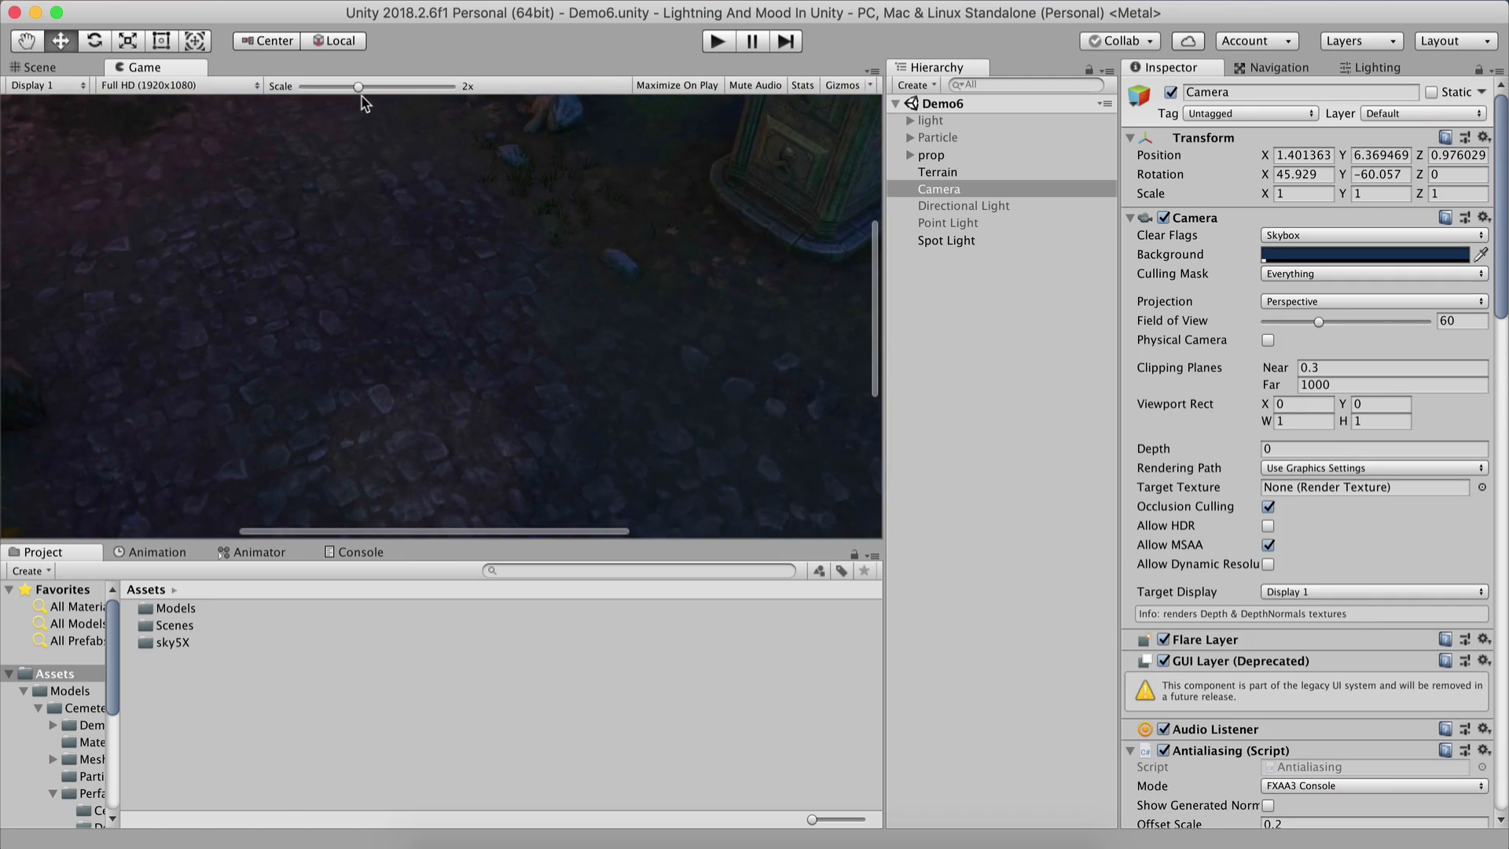
pyautogui.moveTo(358, 86); pyautogui.dragTo(262, 88)
# Try raising the Spot Light's intensity to about 46.55, then set it back to 1.
pyautogui.click(946, 240)
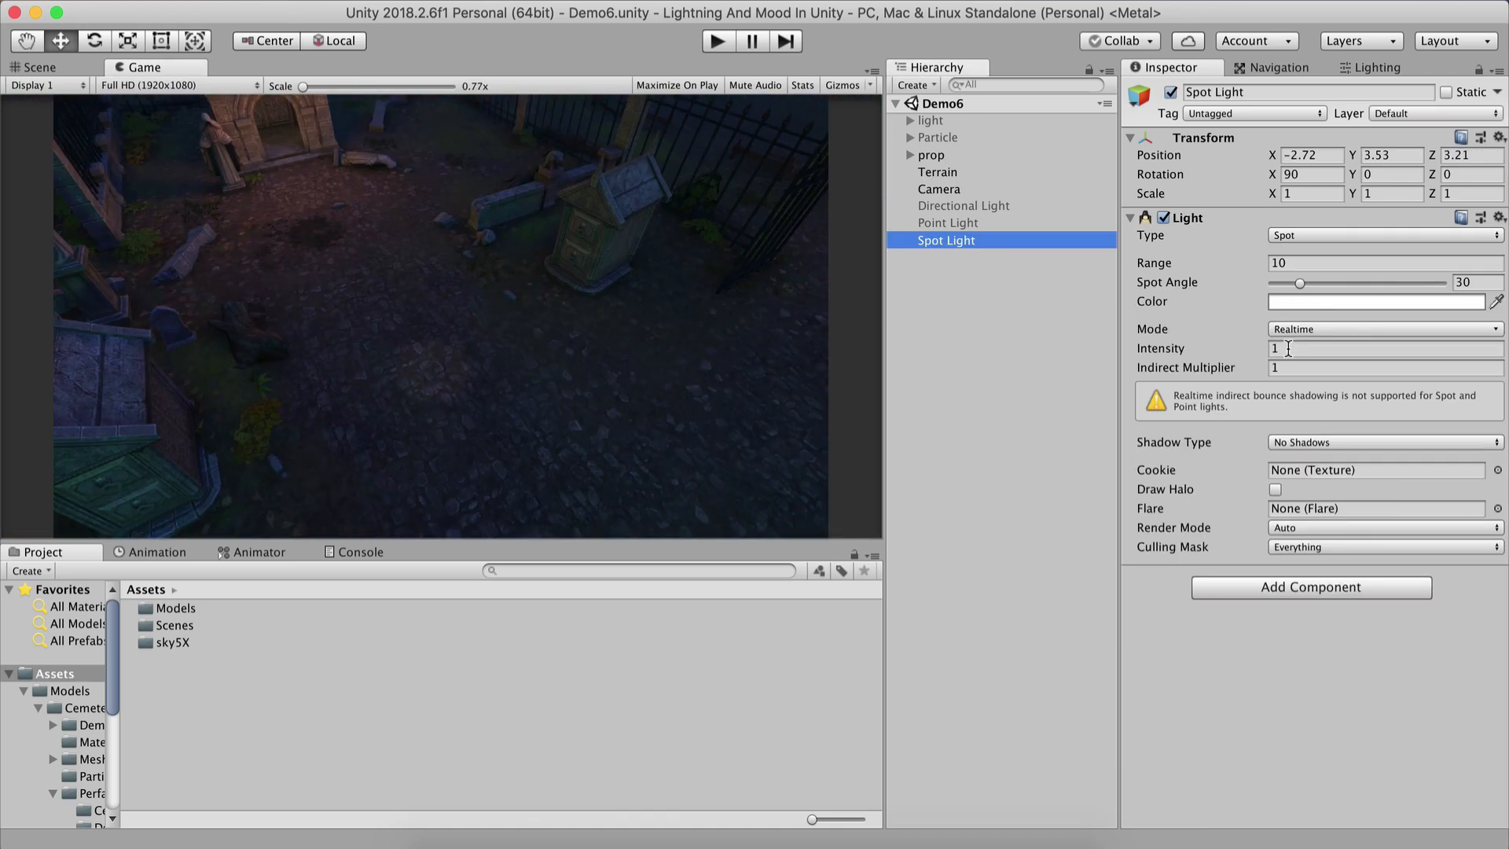
pyautogui.click(1183, 351)
pyautogui.moveTo(1182, 351); pyautogui.dragTo(1503, 330)
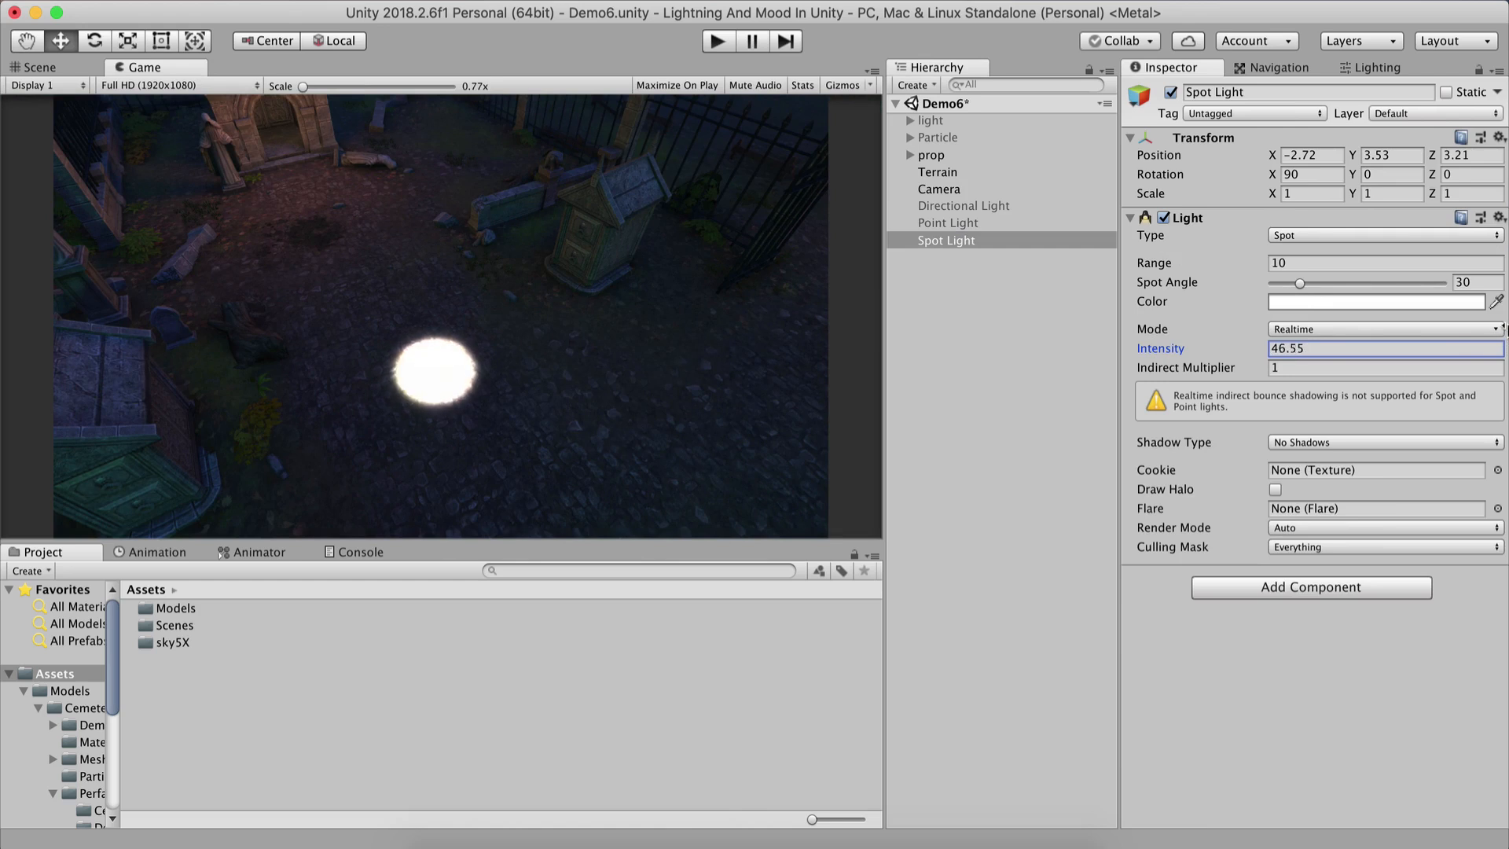
pyautogui.click(1323, 347)
pyautogui.write('1')
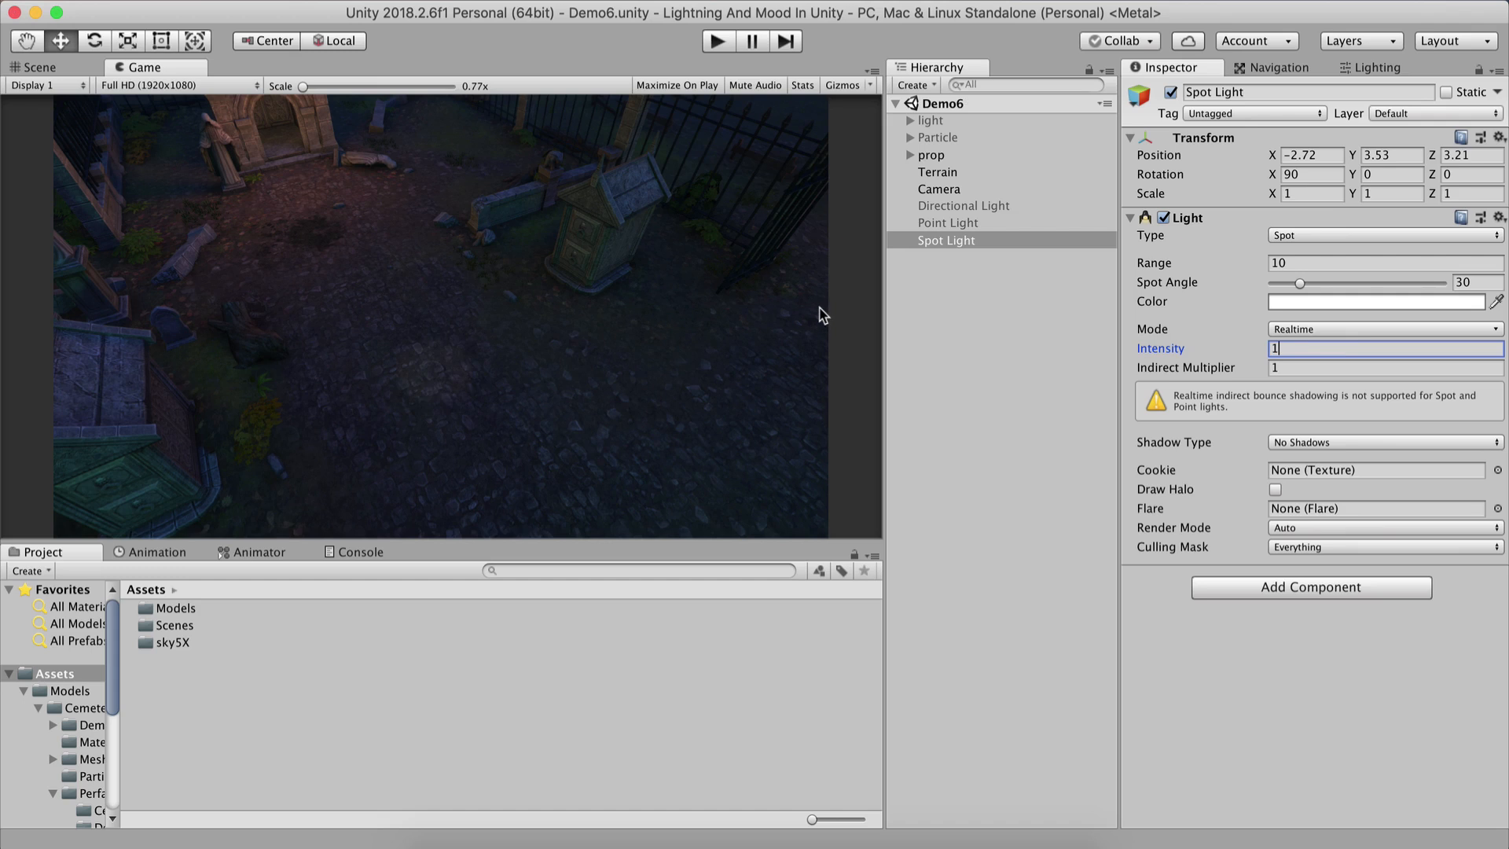
# Raise the Spot Light to about Y 6.8 and set its range to about 8.7.
pyautogui.click(43, 67)
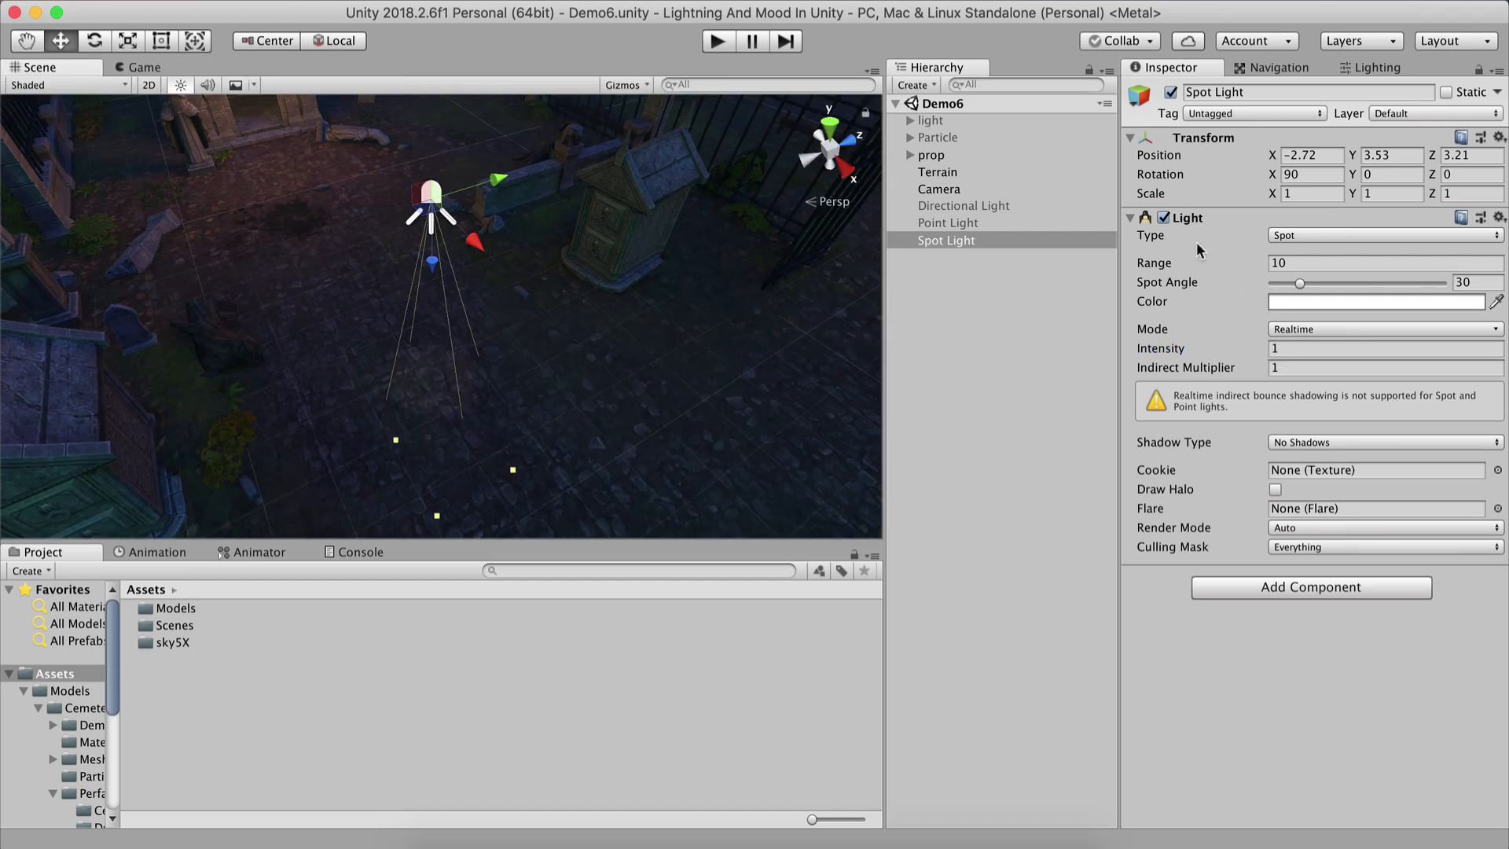
pyautogui.moveTo(1154, 263); pyautogui.dragTo(1067, 239)
pyautogui.moveTo(431, 263); pyautogui.dragTo(429, 119)
pyautogui.scroll(-5, 473, 272)
pyautogui.moveTo(436, 238); pyautogui.dragTo(437, 175)
pyautogui.press('w')
pyautogui.moveTo(466, 274); pyautogui.dragTo(460, 309, button='right')
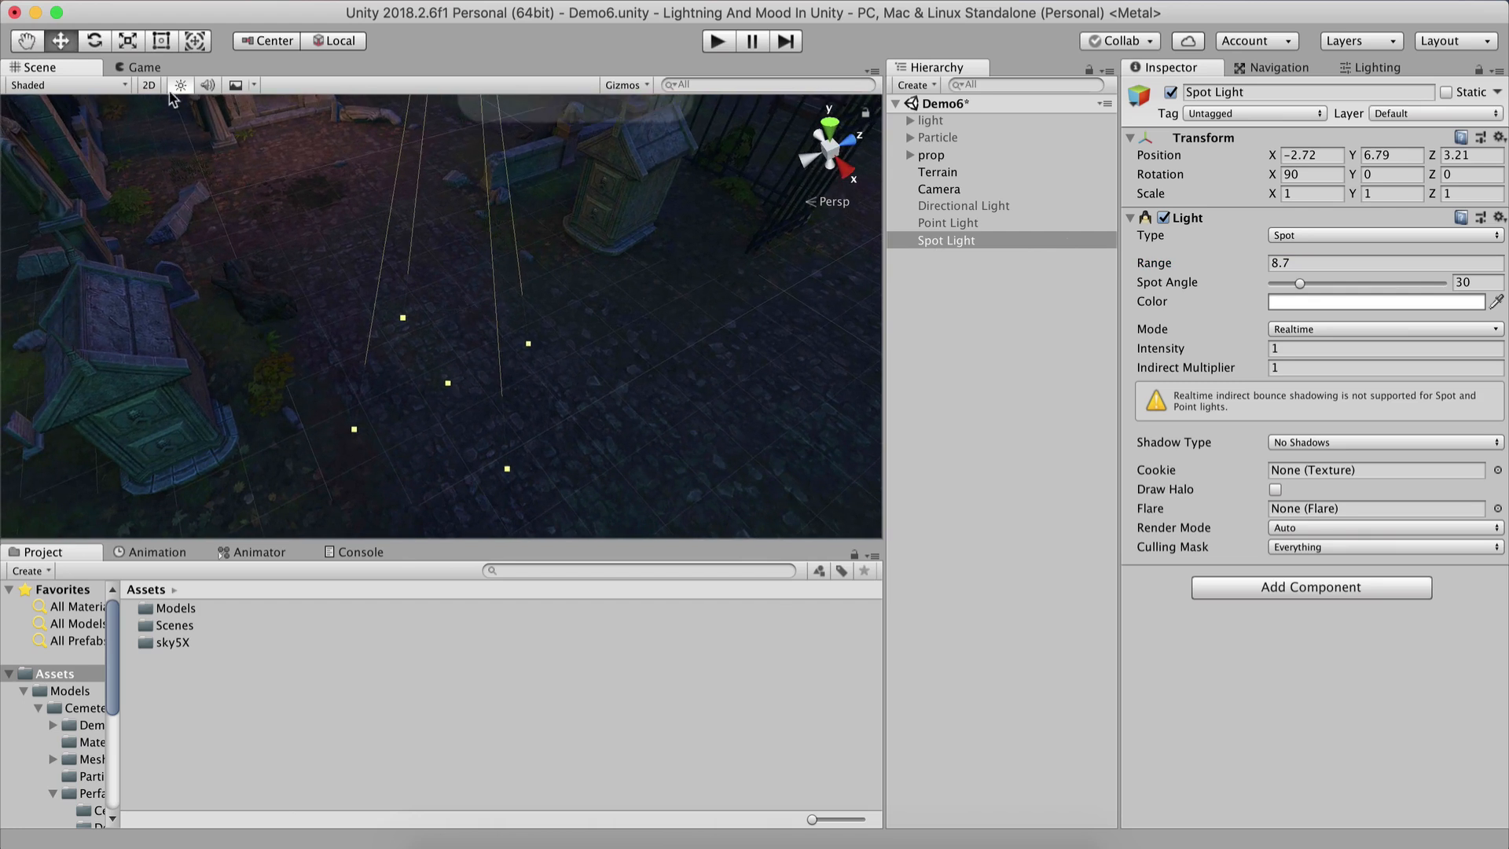
# Set the Spot Light's intensity to about 20.55 and its spot angle to about 43.
pyautogui.click(143, 67)
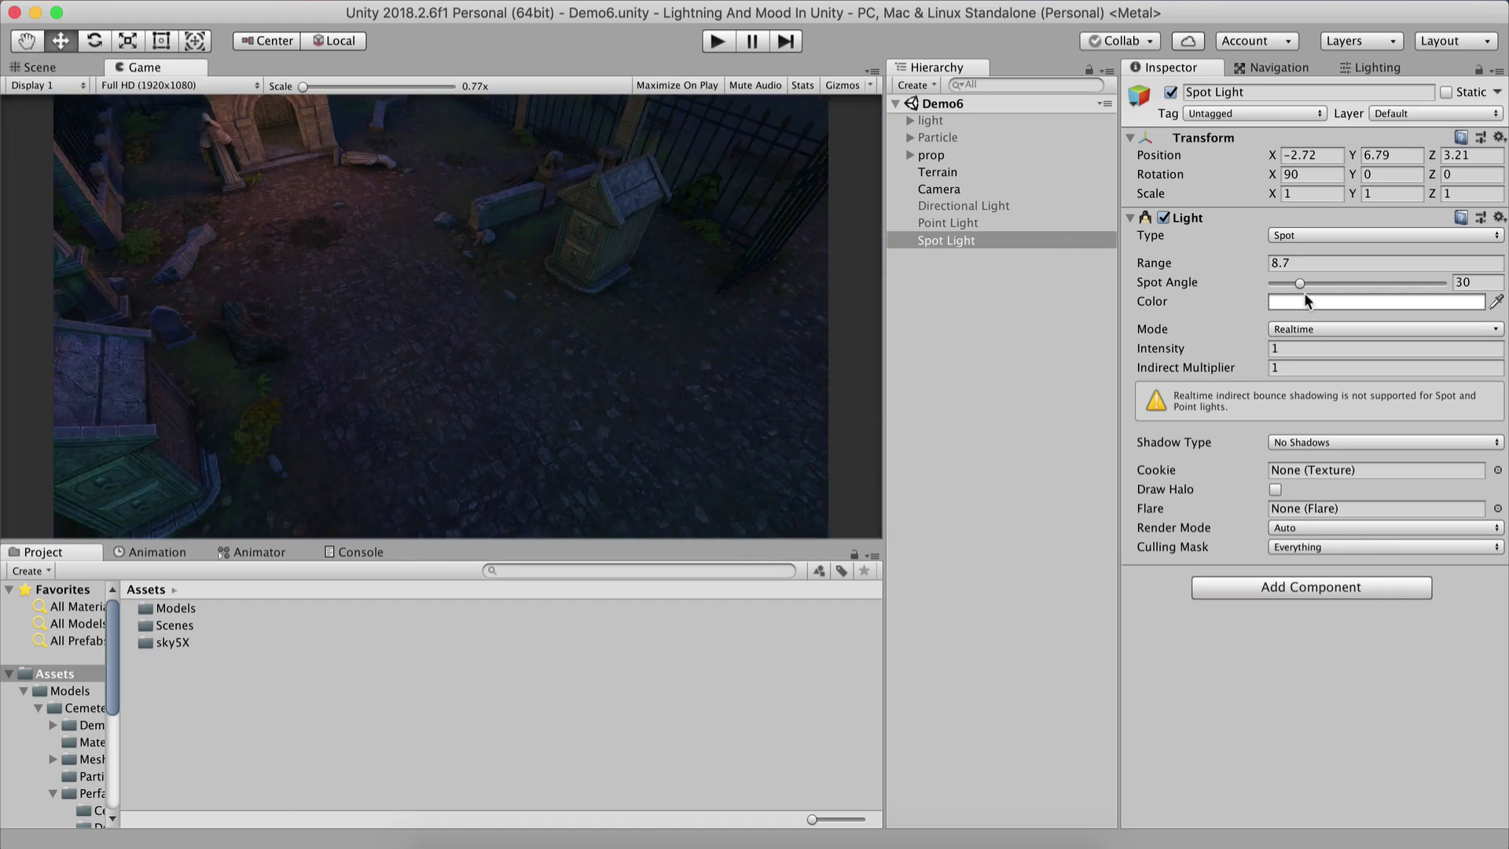
pyautogui.moveTo(1198, 350); pyautogui.dragTo(1376, 344)
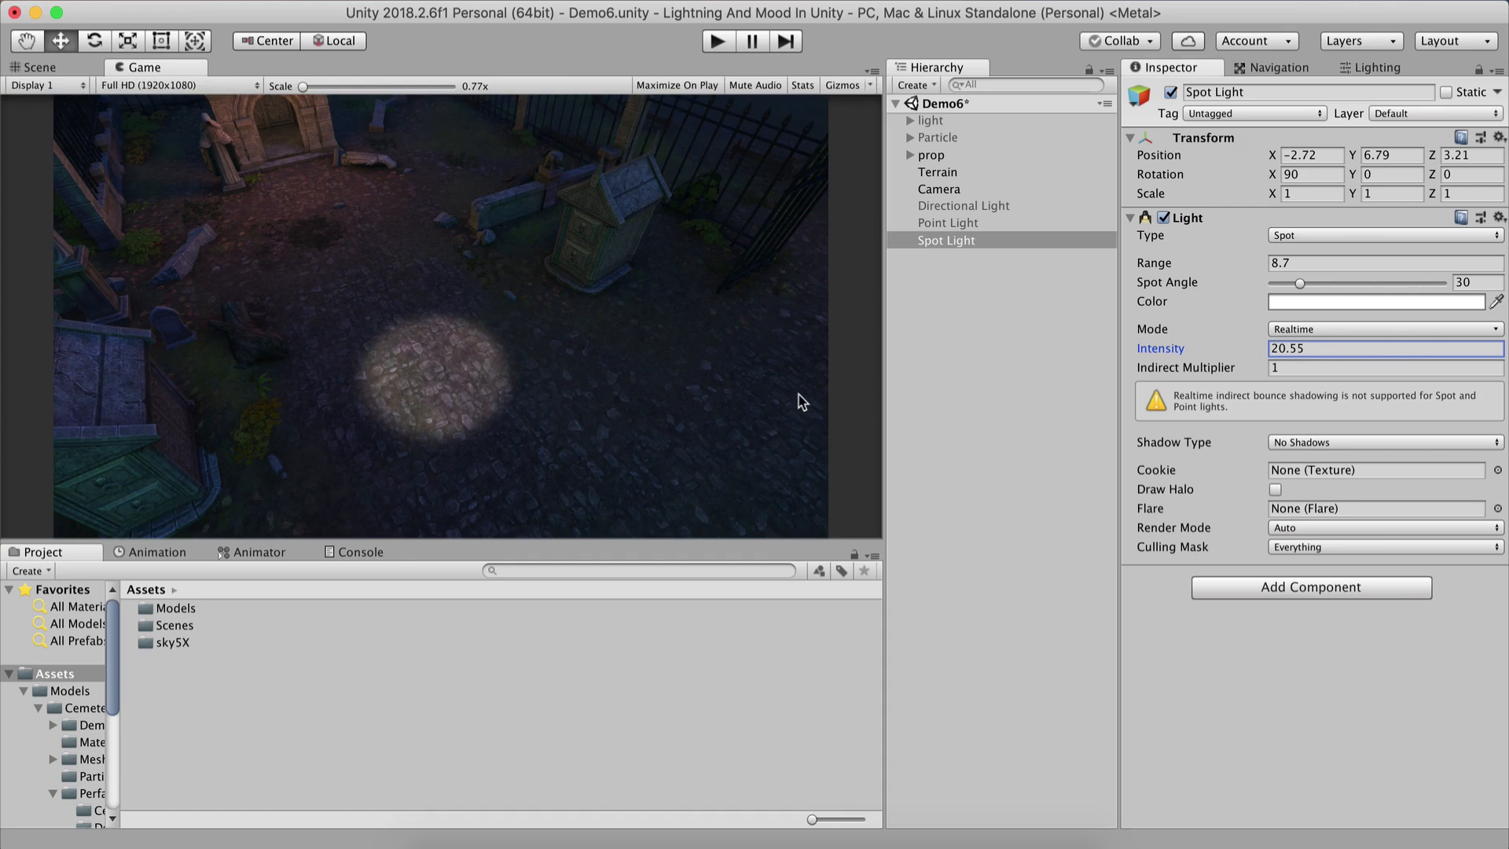
pyautogui.click(1272, 284)
pyautogui.moveTo(1273, 284); pyautogui.dragTo(1311, 283)
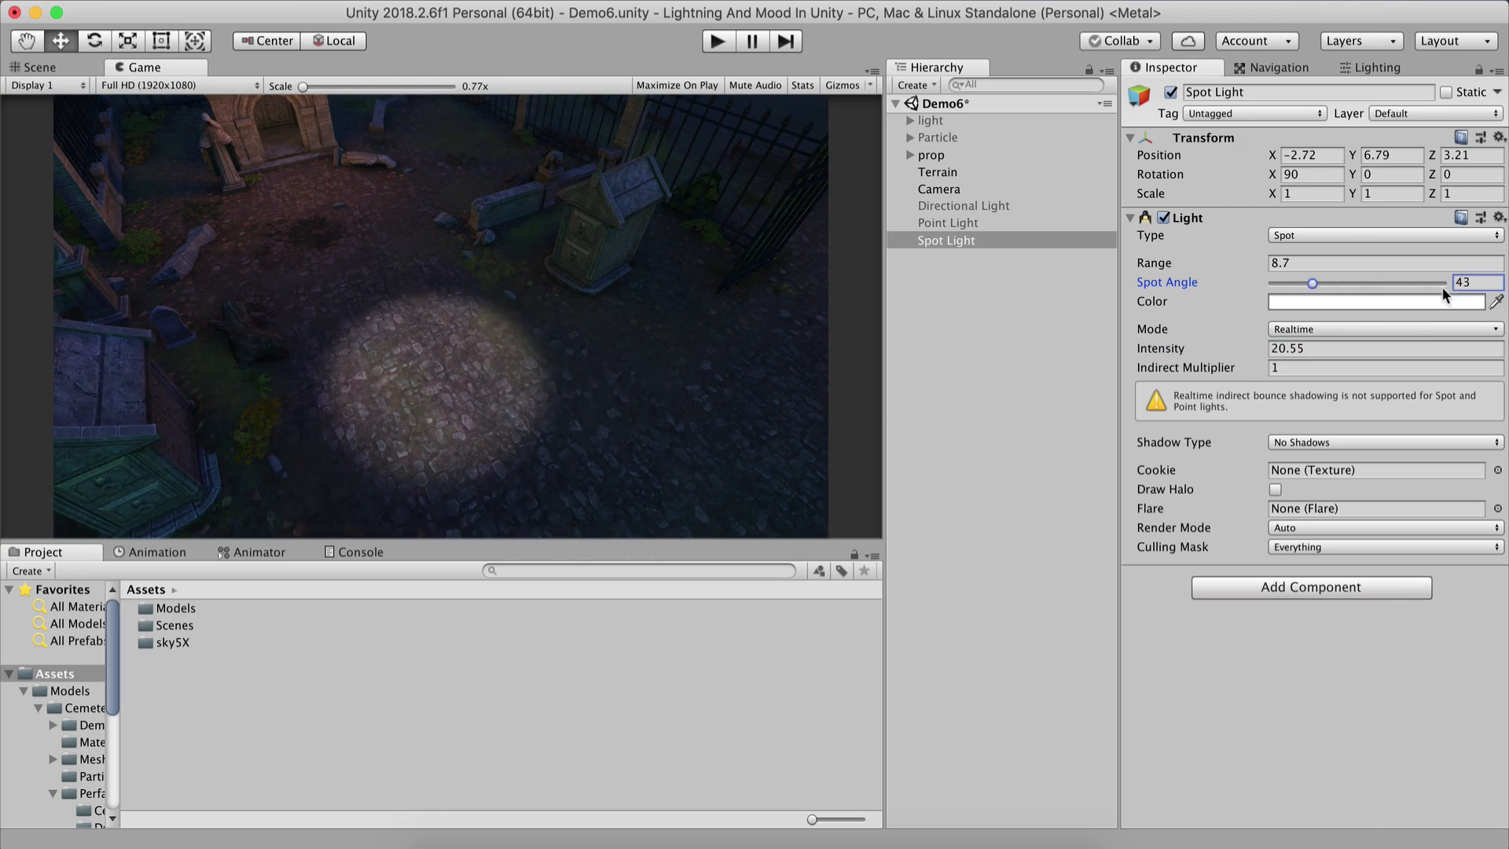
# Undo the last two Spot Light changes and set its spot angle to 30.
pyautogui.click(1464, 281)
pyautogui.press('super+z')
pyautogui.press('super+z')
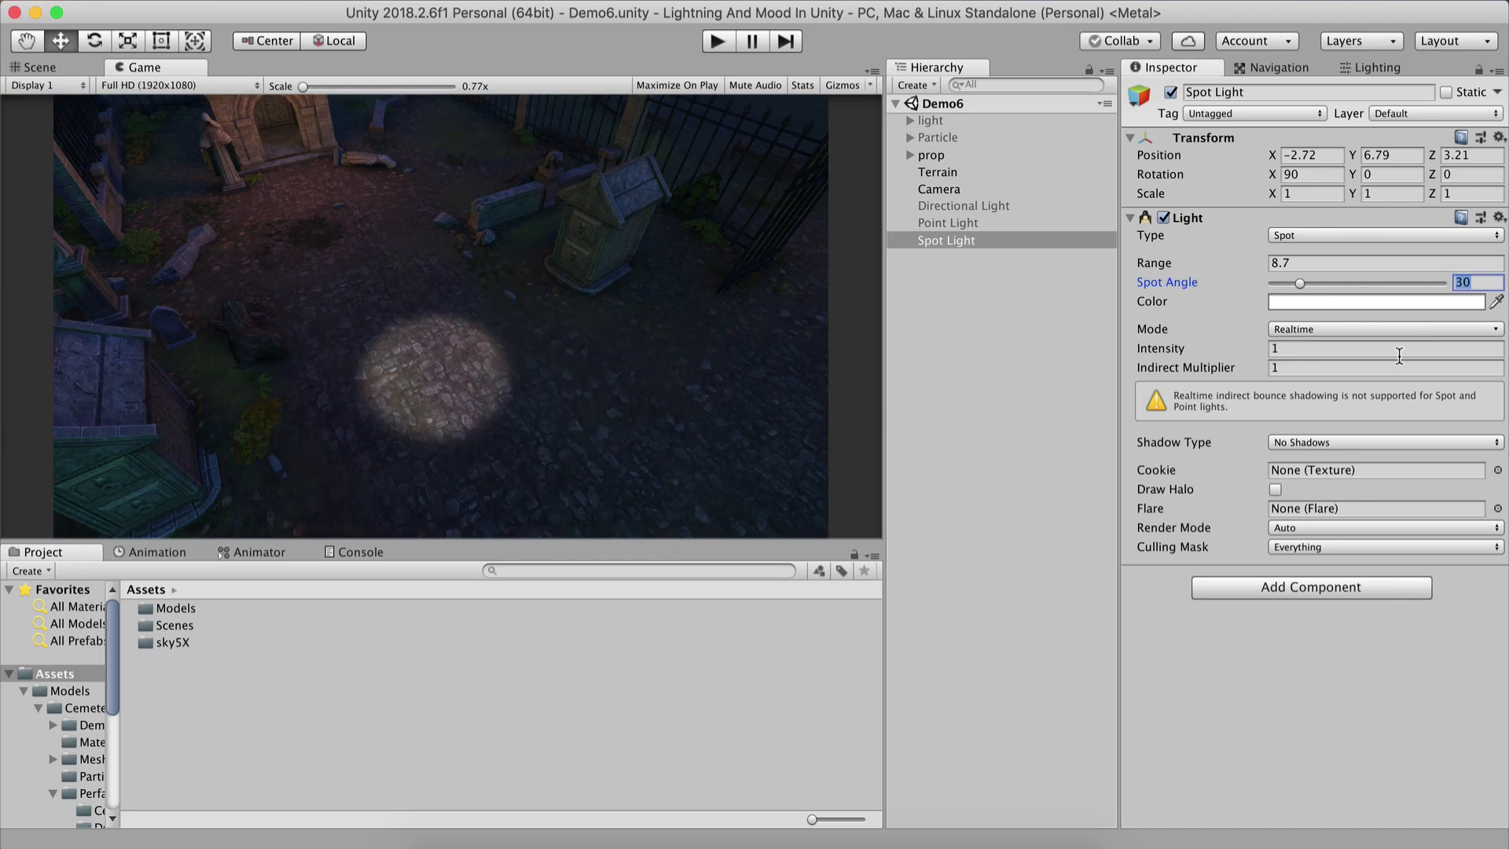
pyautogui.click(1486, 281)
pyautogui.doubleClick(1487, 282)
pyautogui.write('30')
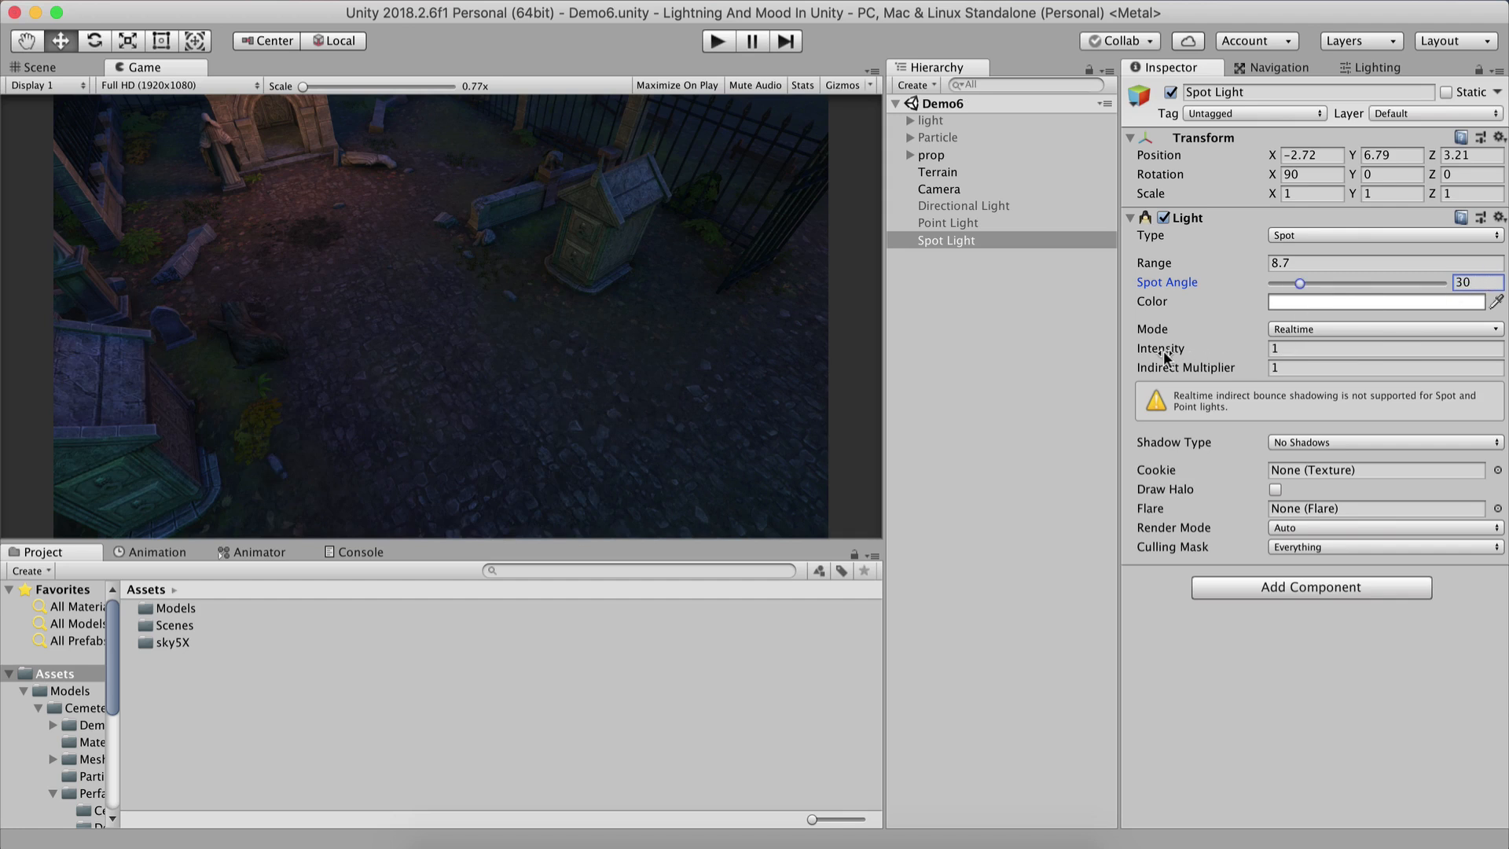
# Set the Spot Light's intensity to about 4.53 and its shadow type to Soft Shadows, then save the scene.
pyautogui.moveTo(1166, 355); pyautogui.dragTo(1290, 350)
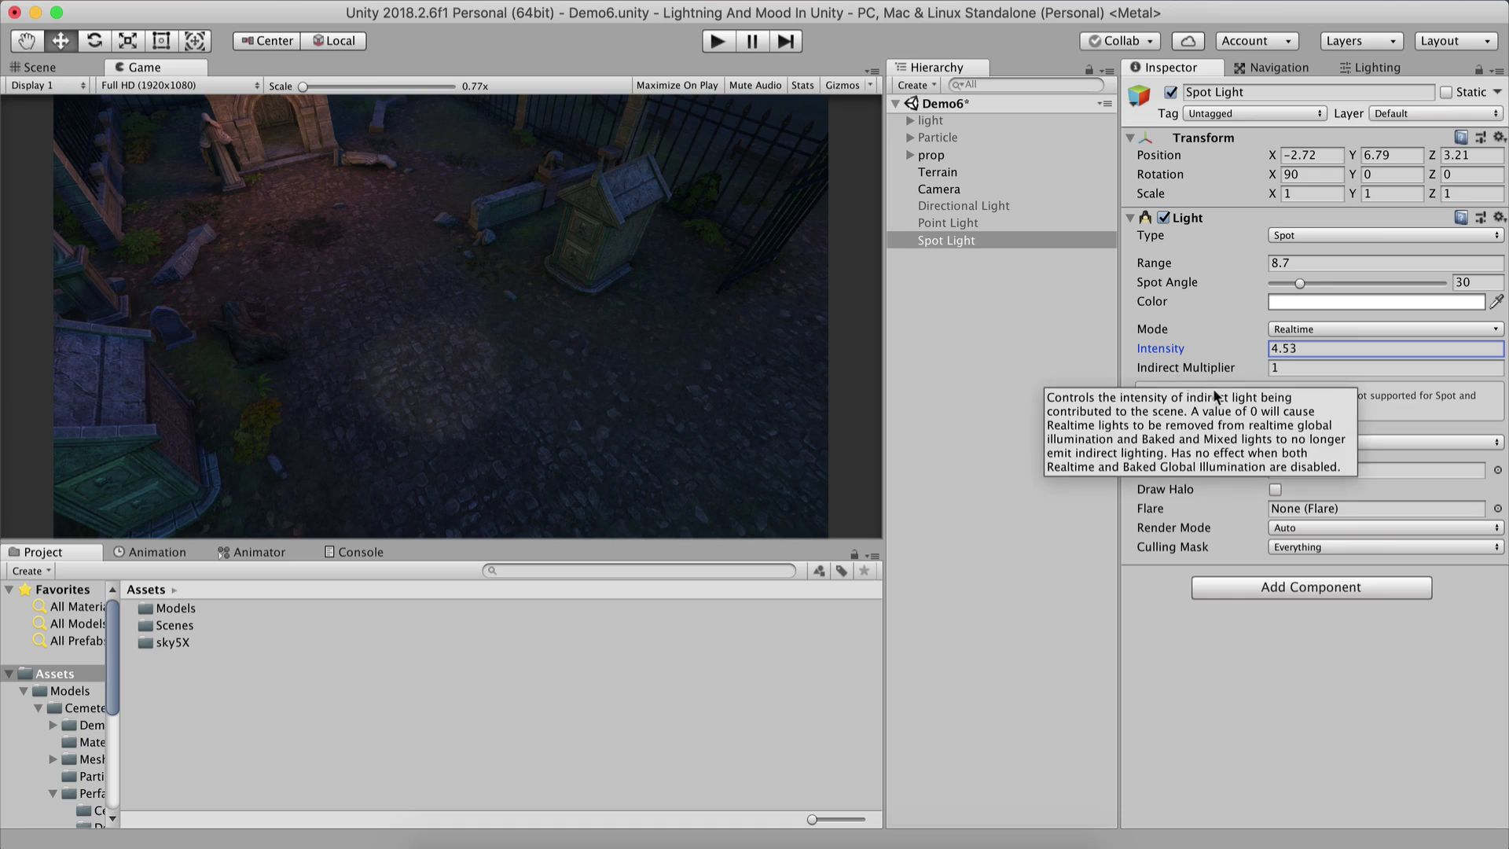
pyautogui.click(1313, 441)
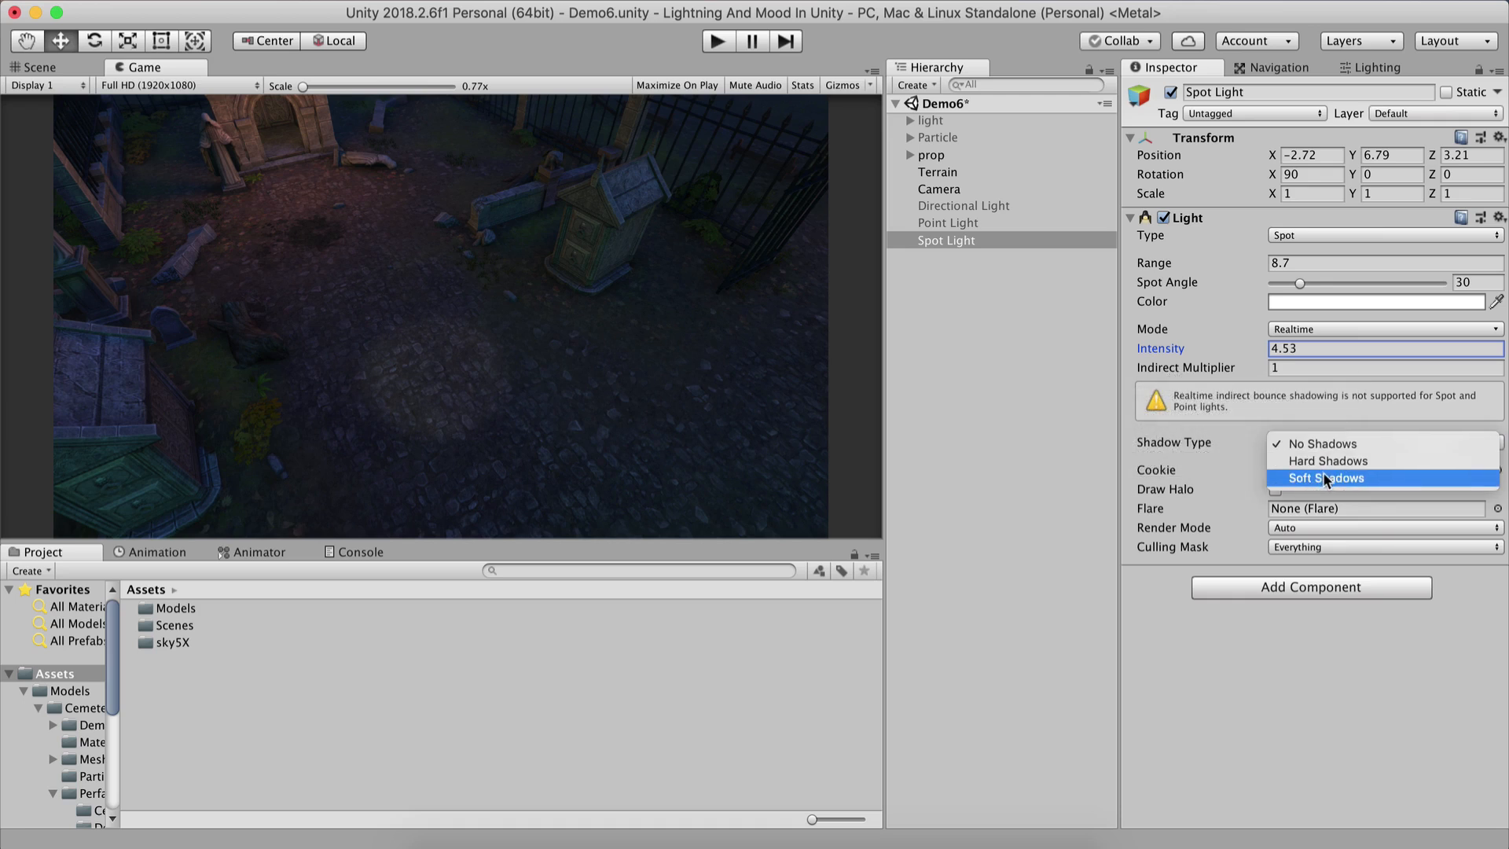
pyautogui.click(1328, 460)
pyautogui.click(1326, 444)
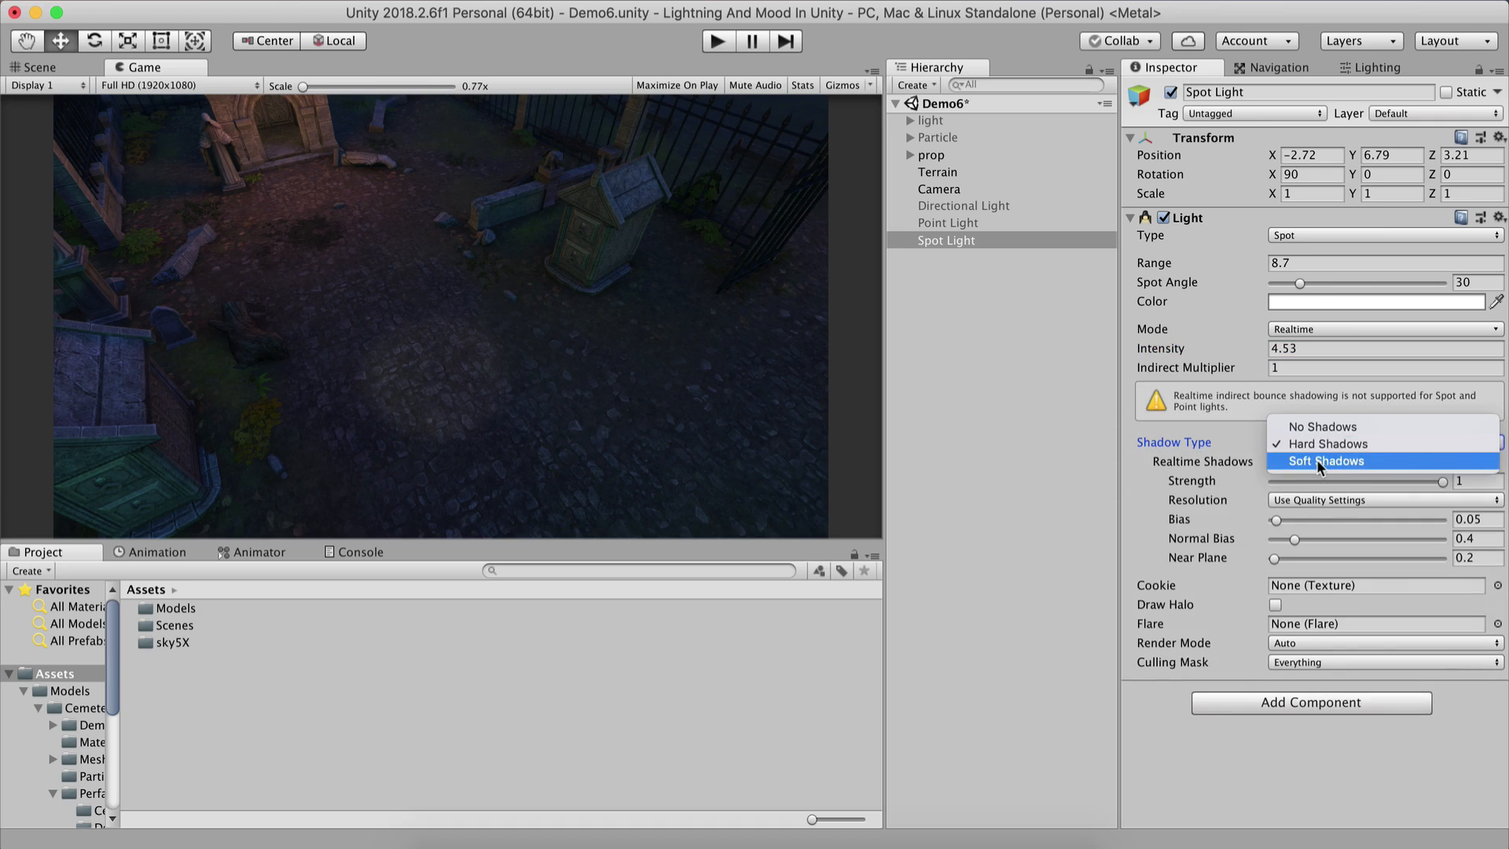
pyautogui.click(1317, 460)
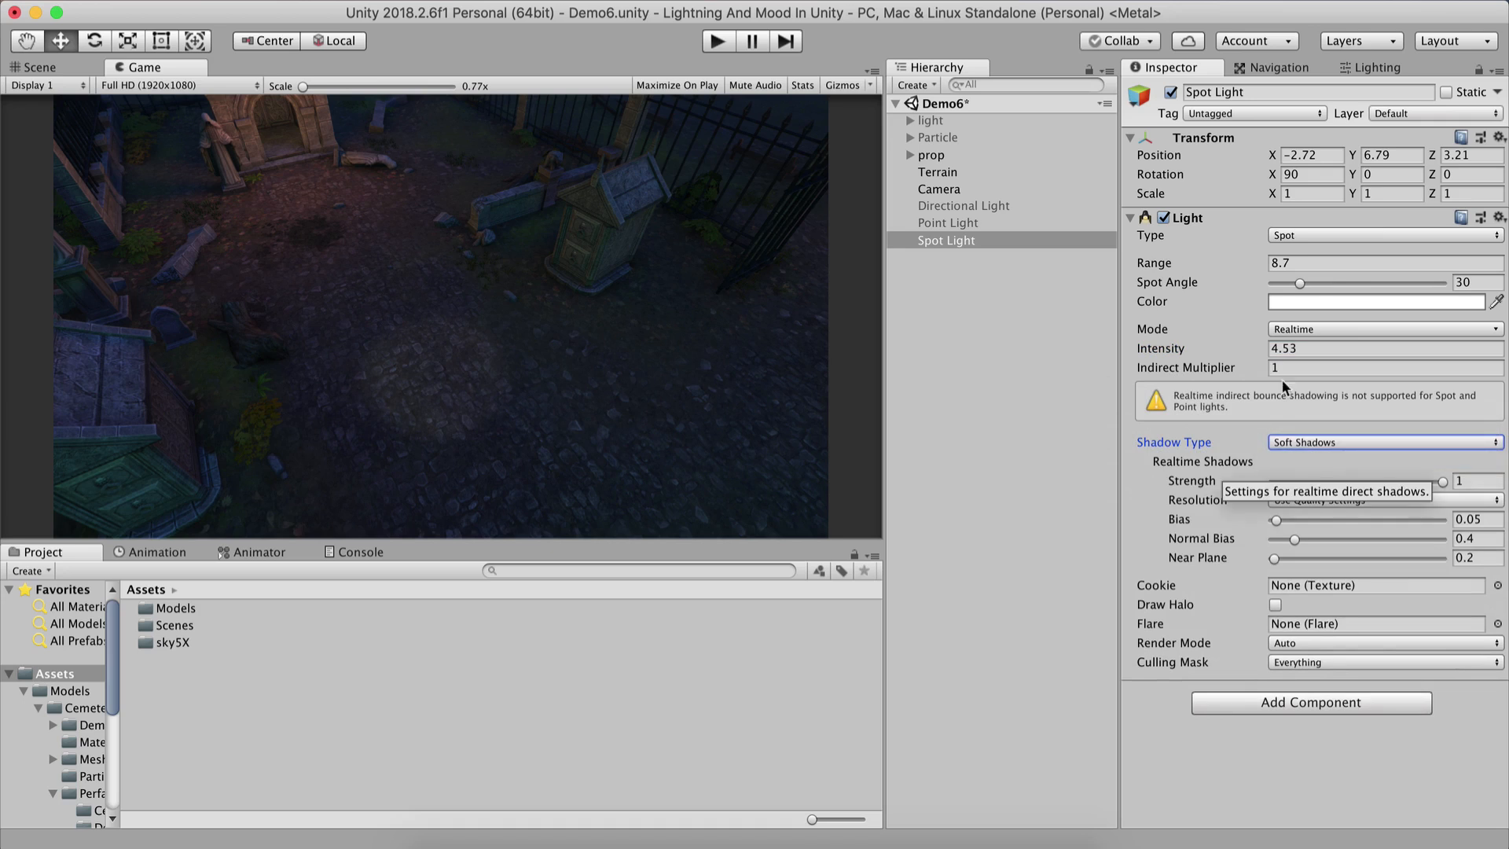
pyautogui.press('super+s')
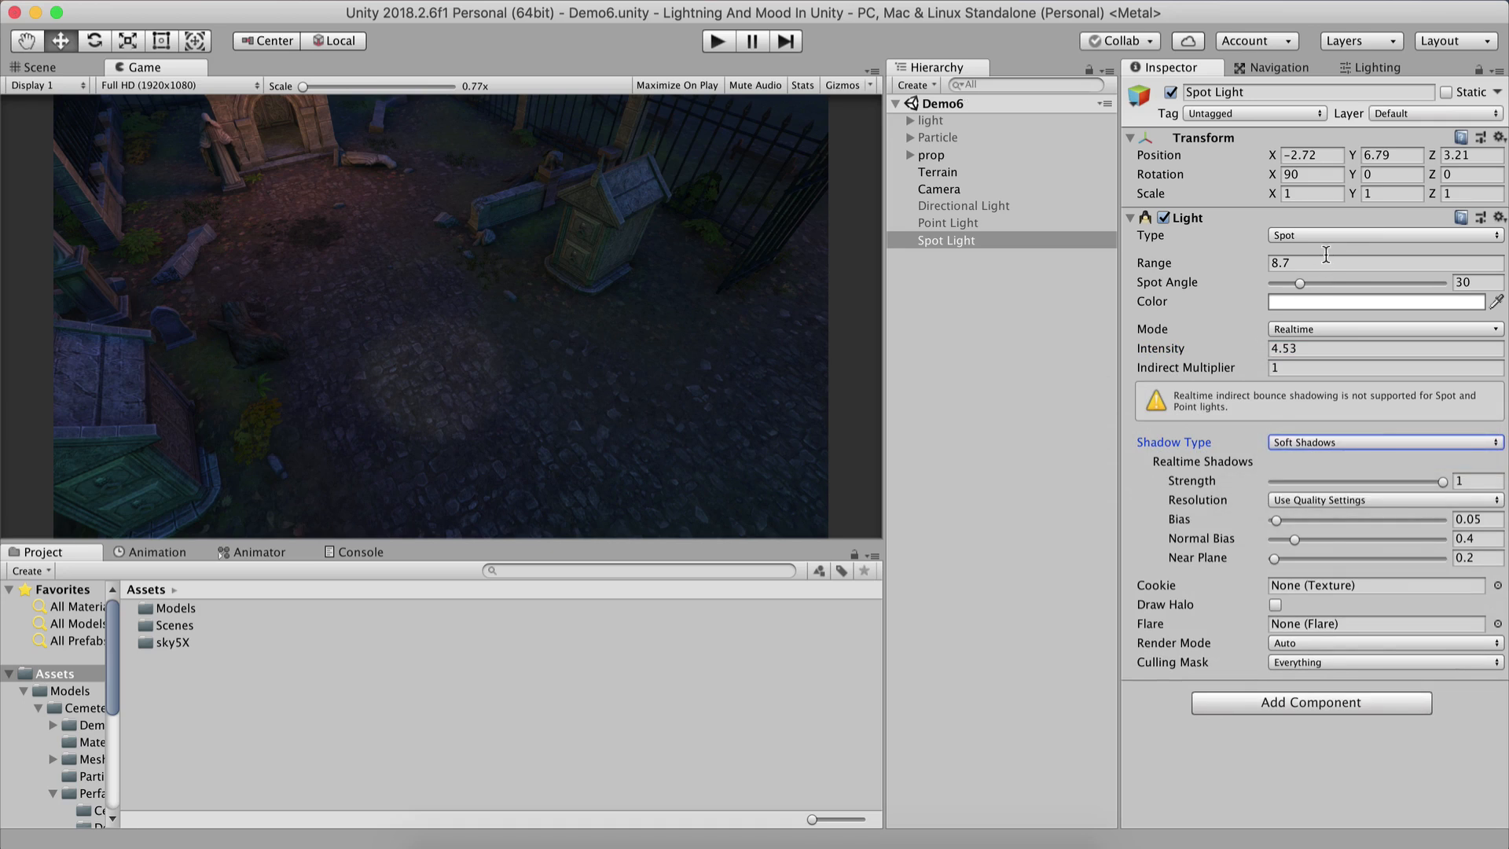
# Set the Spot Light's intensity to 20.
pyautogui.click(950, 223)
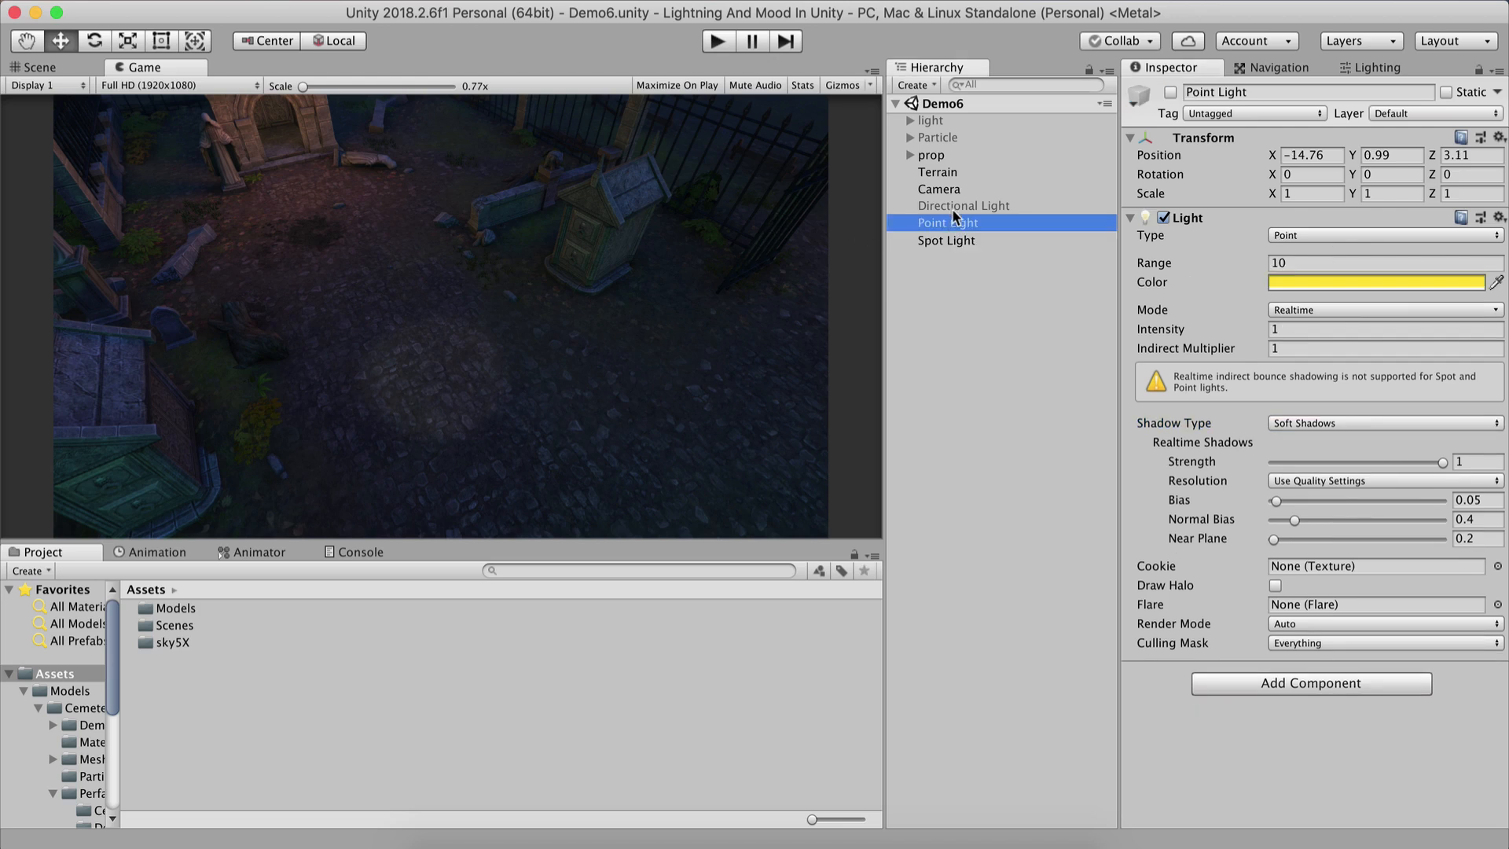
pyautogui.click(954, 205)
pyautogui.click(955, 240)
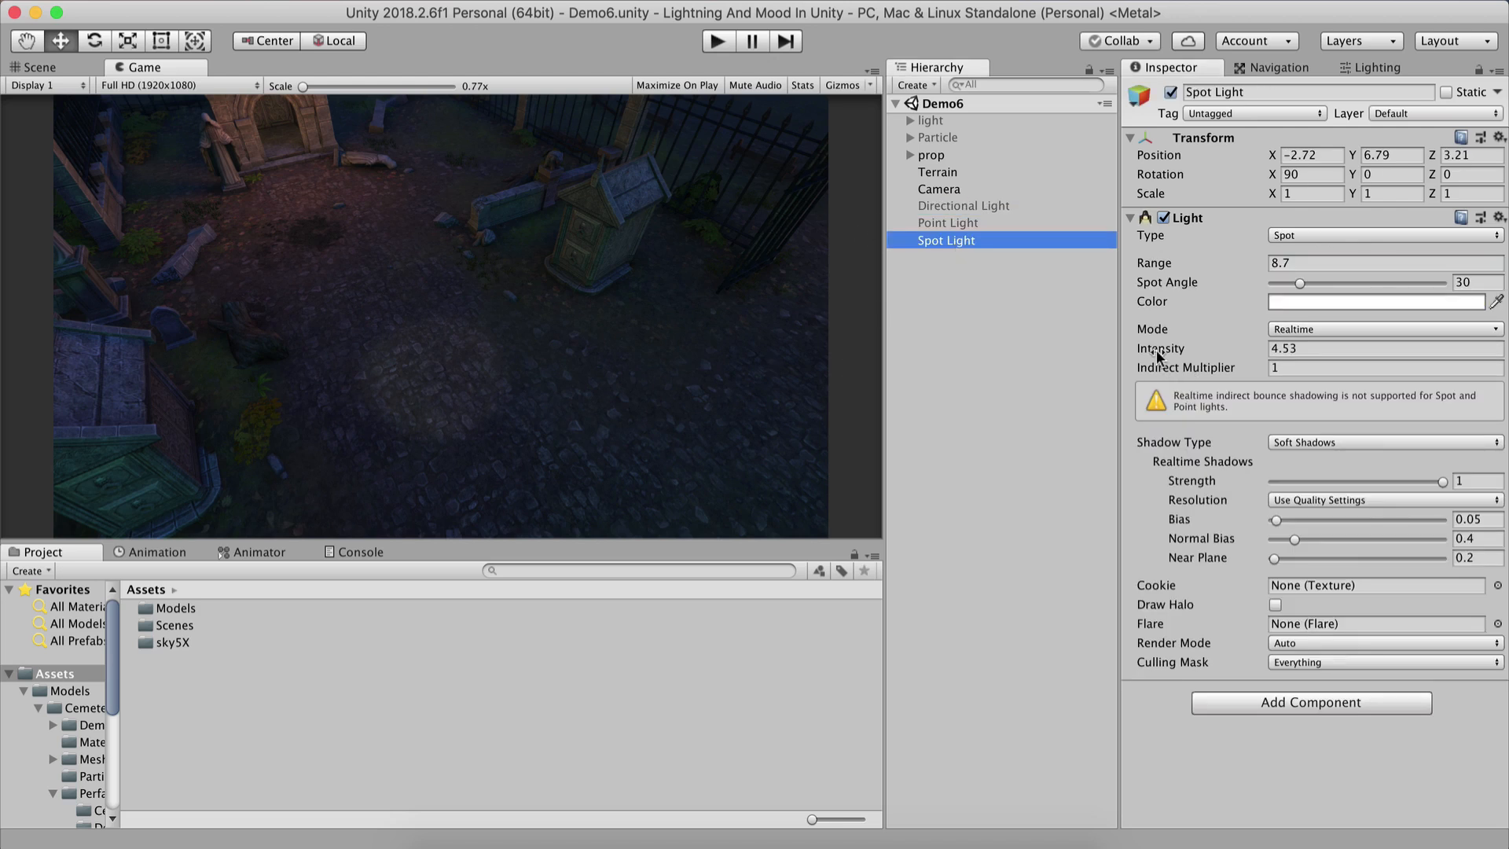
pyautogui.moveTo(1163, 362); pyautogui.dragTo(1334, 298)
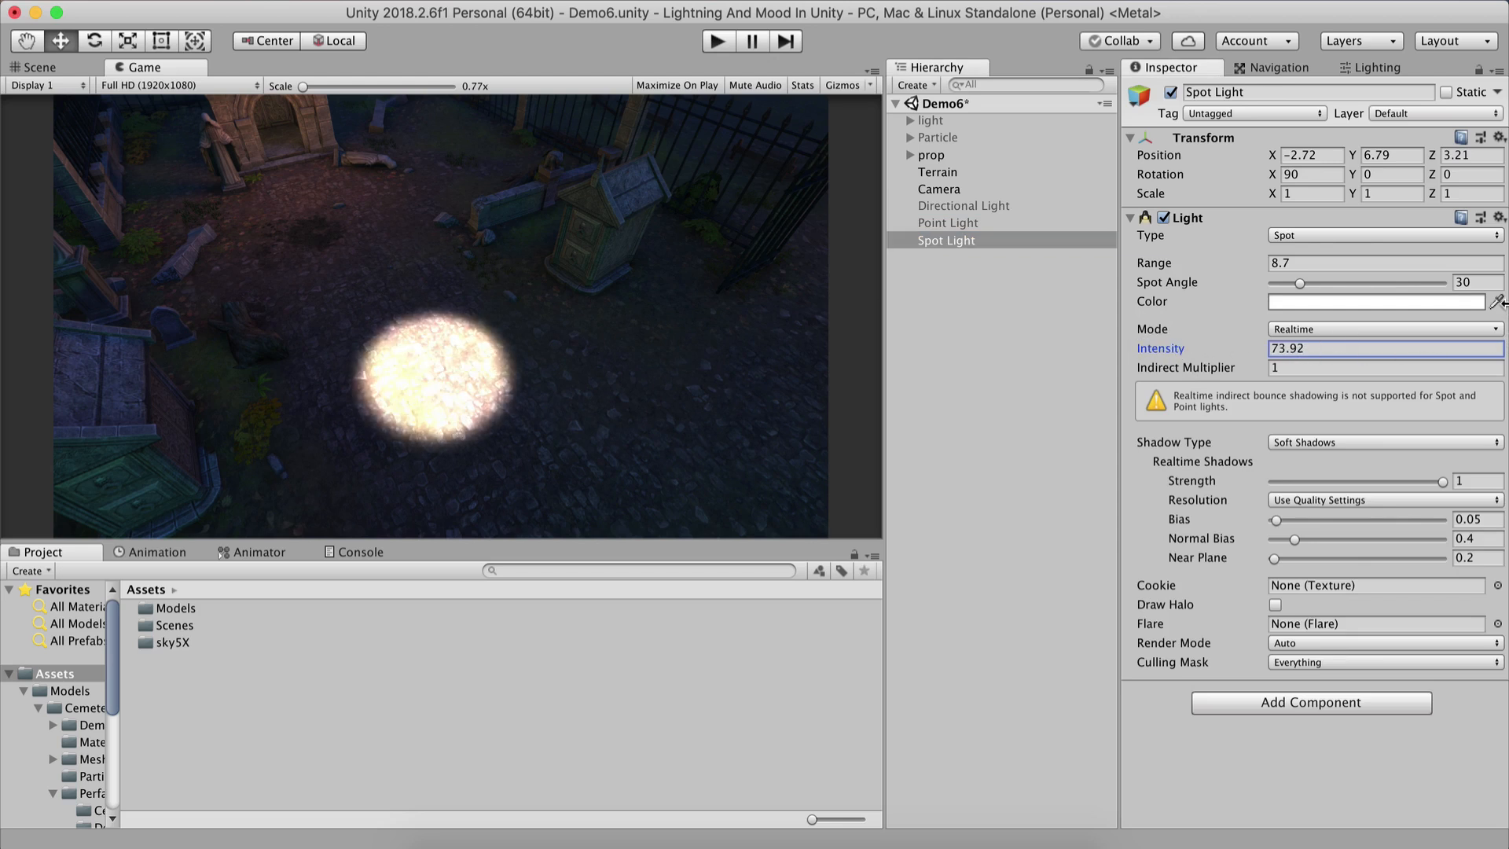
pyautogui.click(1317, 347)
pyautogui.write('20')
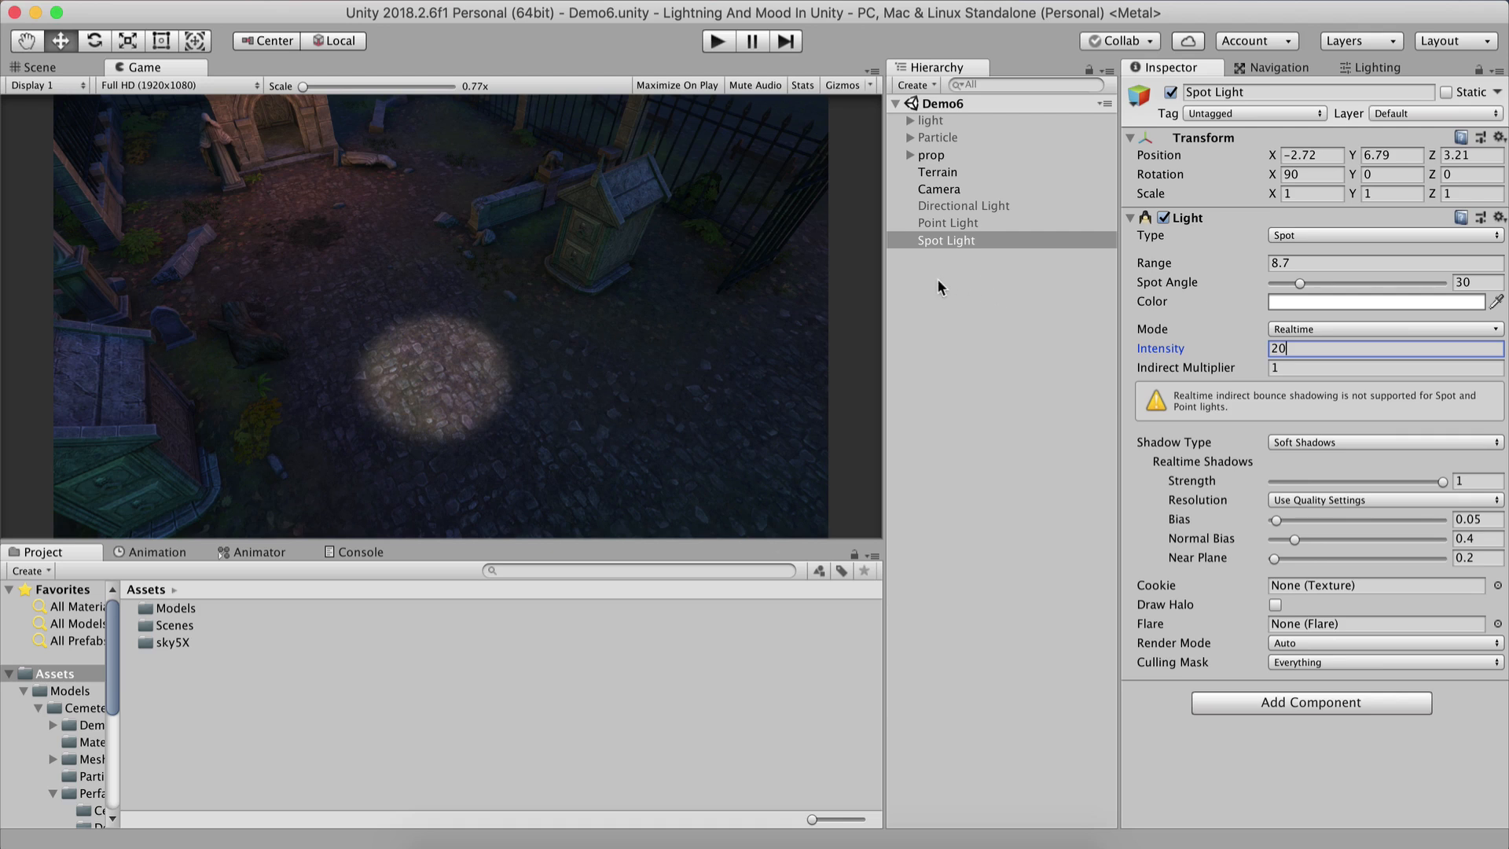
pyautogui.click(988, 314)
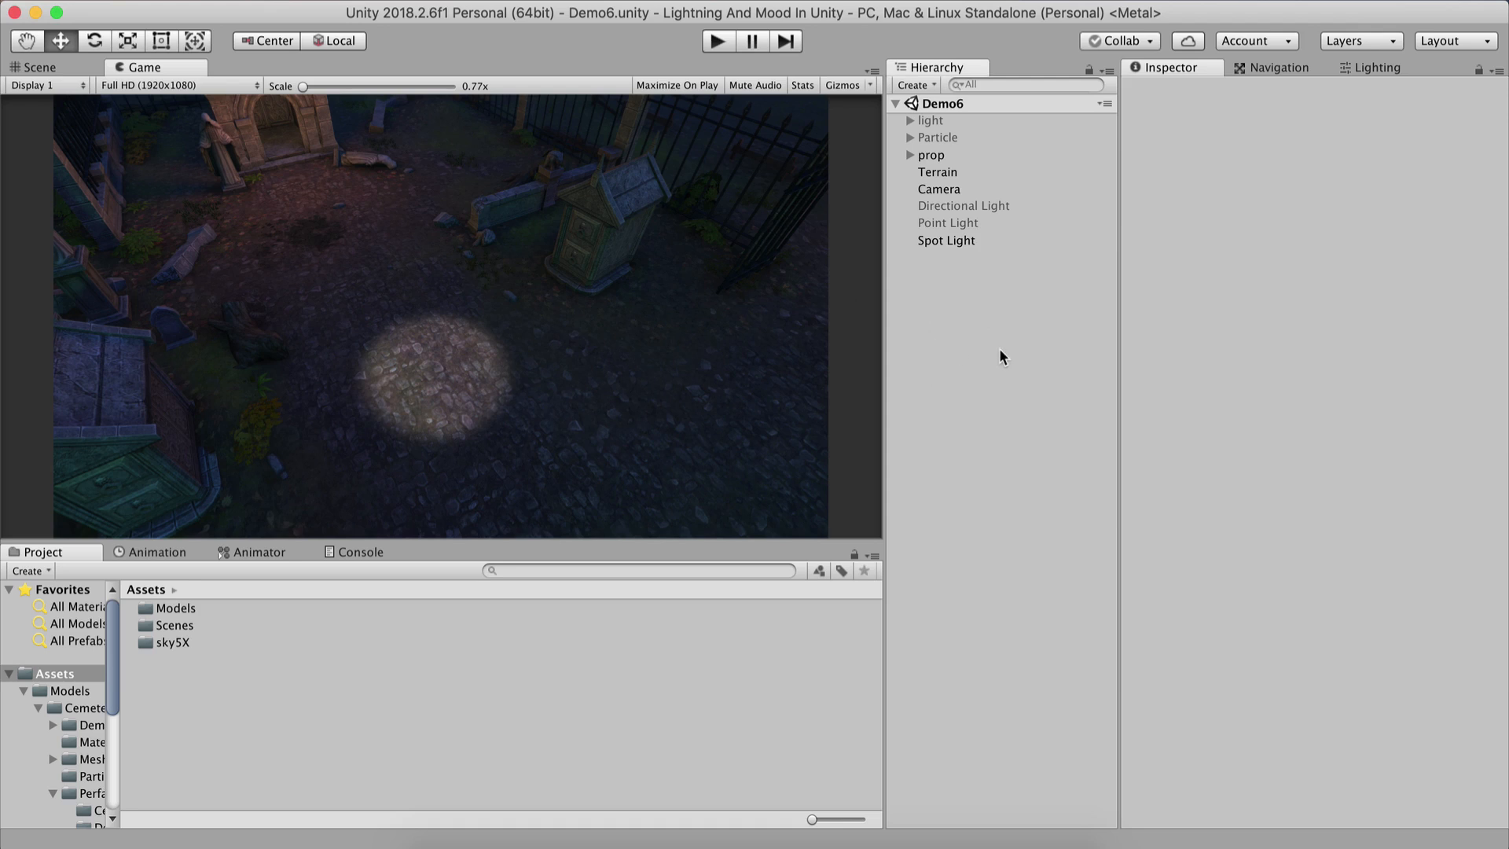
# Try widening the Spot Light's spot angle to about 94, then undo it.
pyautogui.click(952, 238)
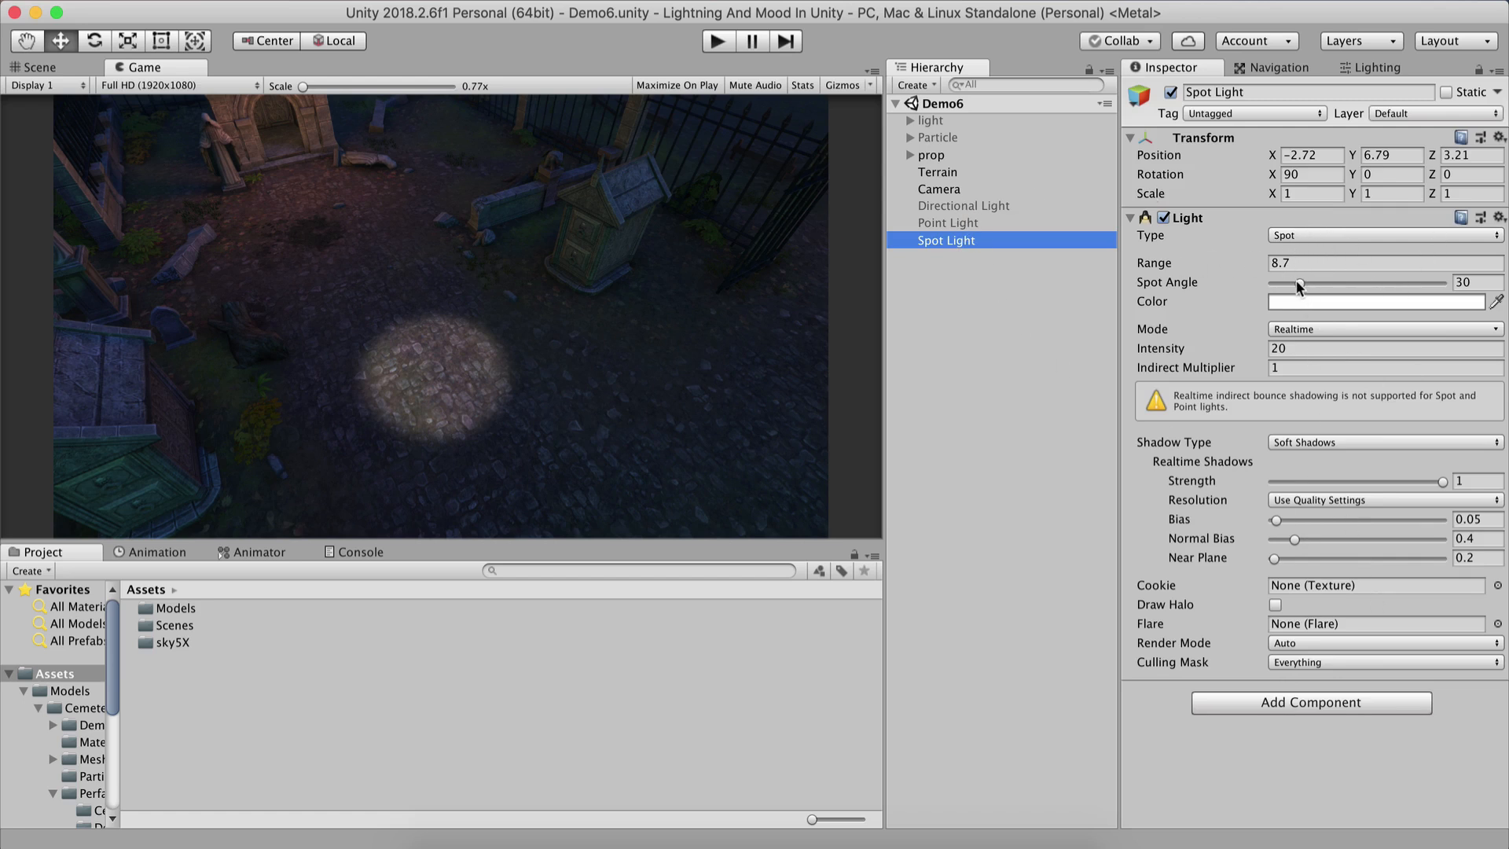
pyautogui.moveTo(1297, 281); pyautogui.dragTo(1358, 283)
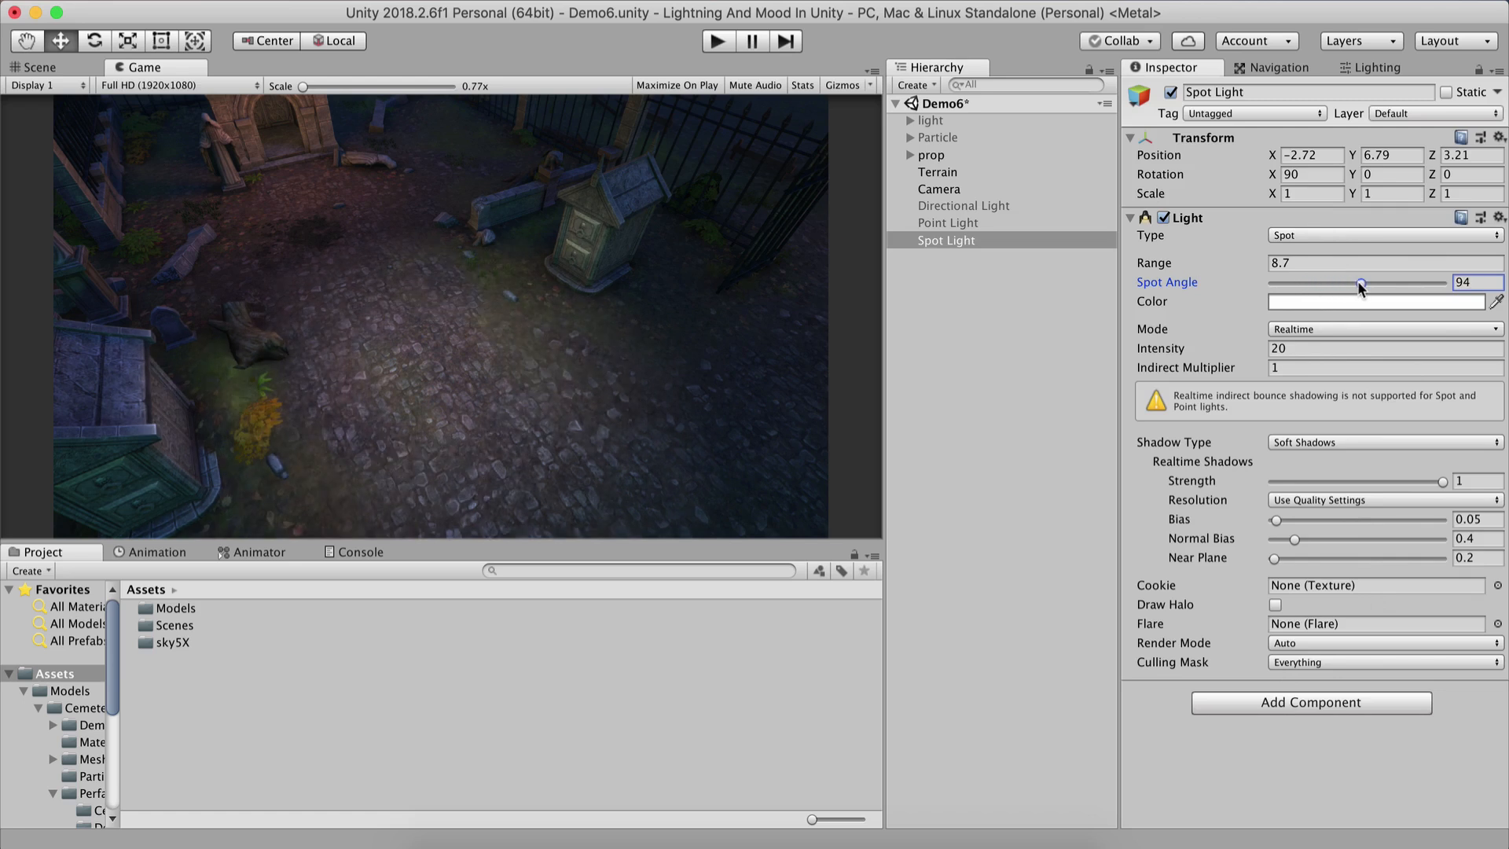
pyautogui.press('super+z')
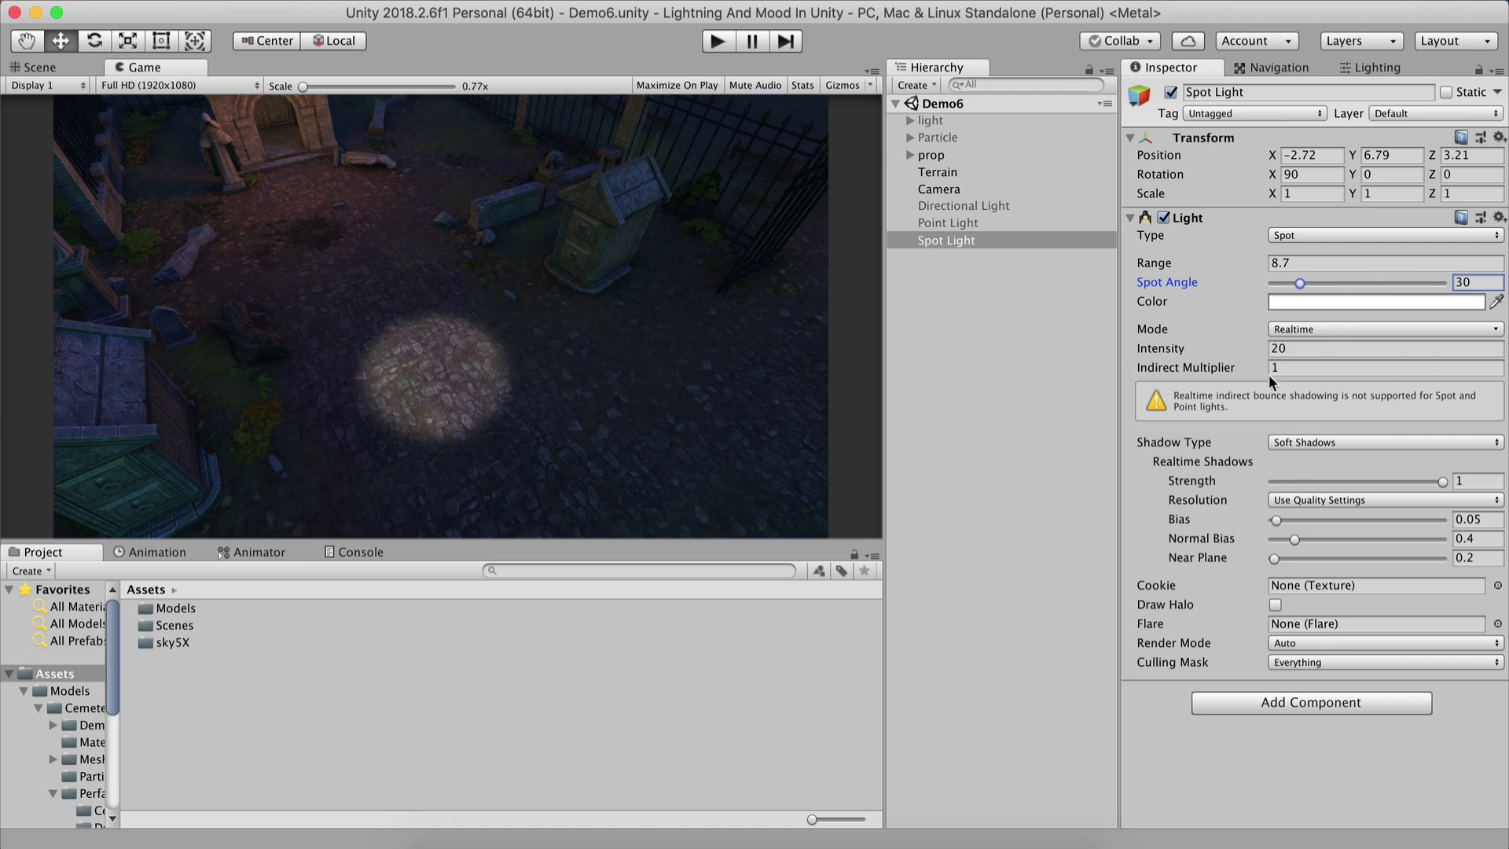
# Change the Spot Light's color to a teal green.
pyautogui.click(1321, 301)
pyautogui.moveTo(158, 157)
pyautogui.mouseDown()
pyautogui.moveTo(175, 139)
pyautogui.moveTo(168, 84)
pyautogui.moveTo(232, 188)
pyautogui.moveTo(165, 286)
pyautogui.moveTo(229, 271)
pyautogui.moveTo(212, 291)
pyautogui.moveTo(110, 307)
pyautogui.moveTo(40, 259)
pyautogui.moveTo(35, 160)
pyautogui.moveTo(66, 128)
pyautogui.moveTo(7, 157)
pyautogui.mouseUp()
pyautogui.click(191, 111)
pyautogui.click(1029, 423)
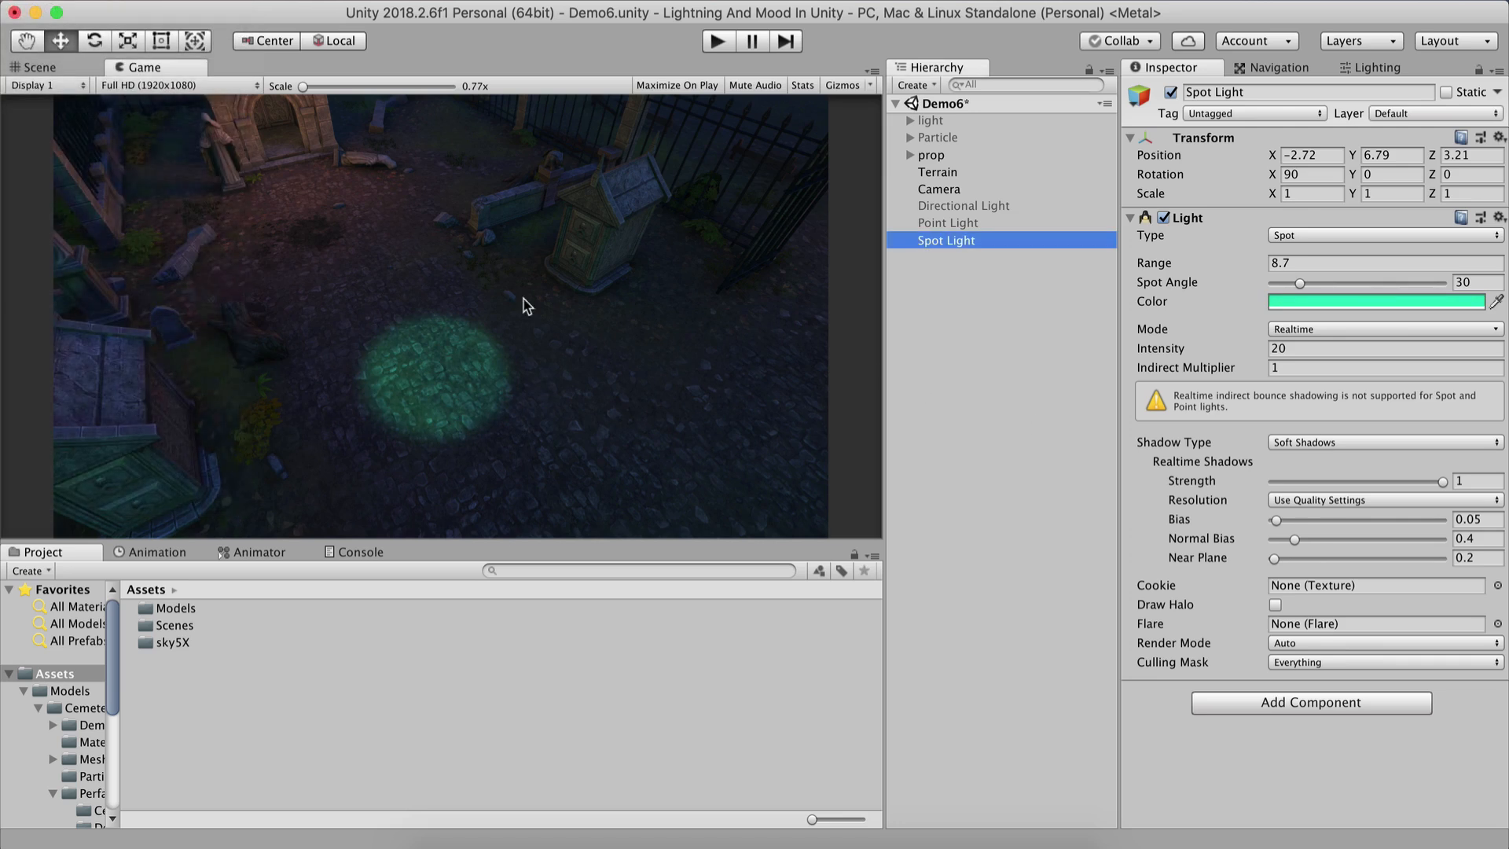
pyautogui.click(970, 338)
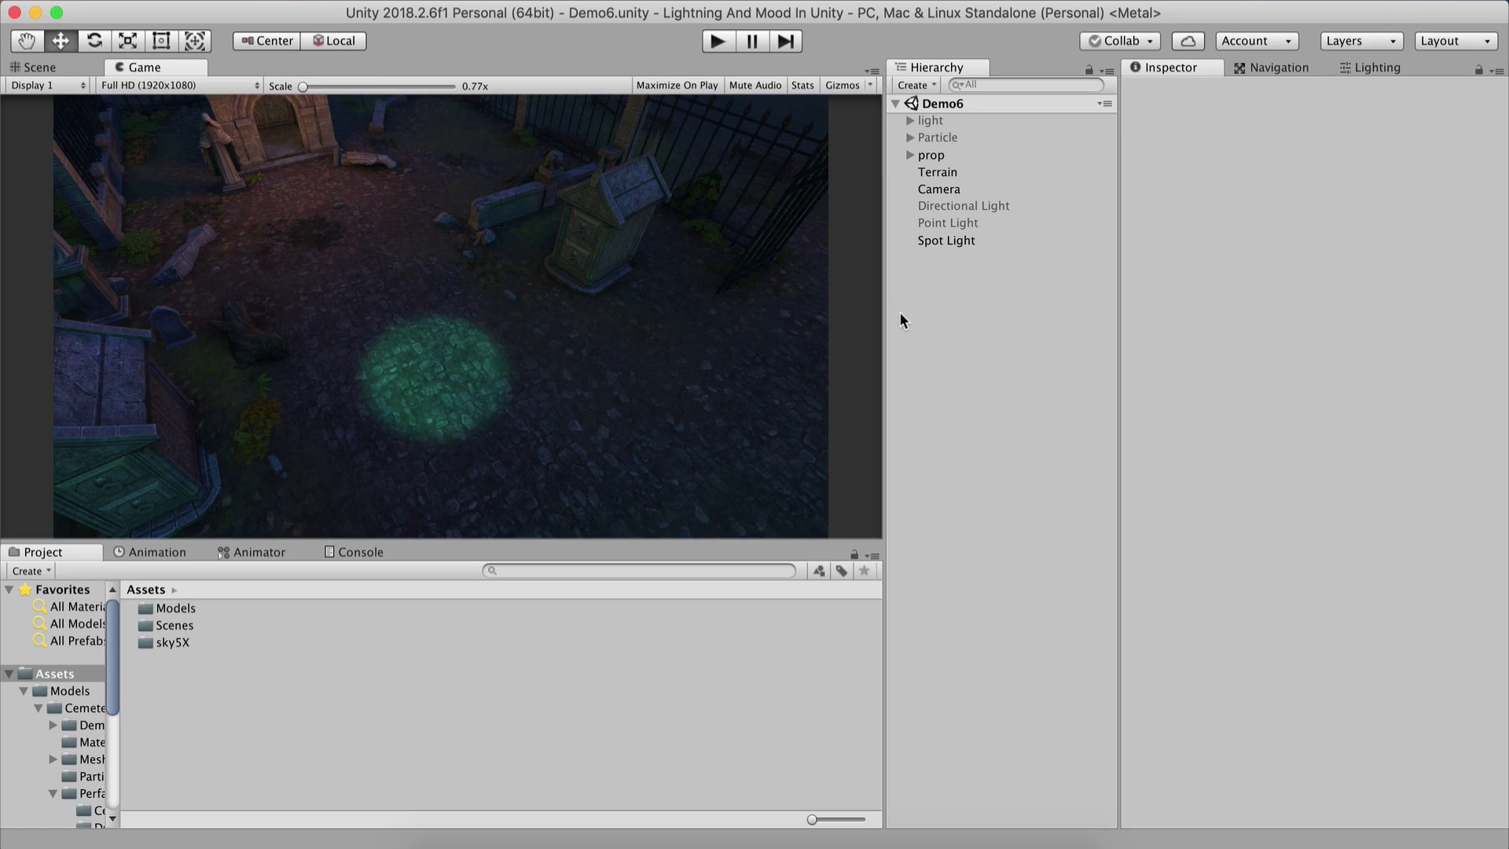
# Disable the Spot Light and enable the Point Light.
pyautogui.click(950, 241)
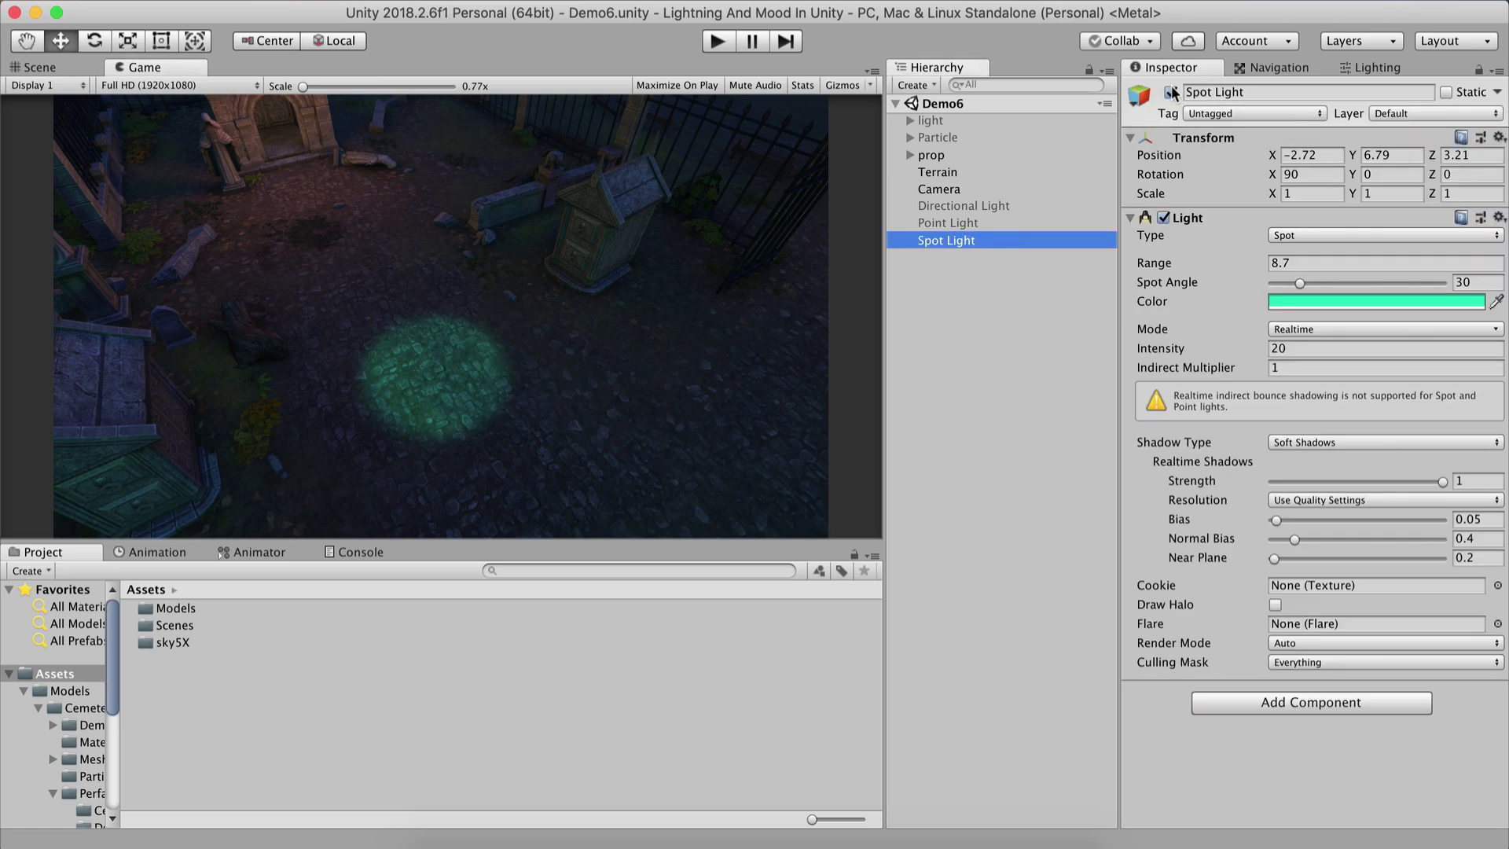
pyautogui.click(1171, 93)
pyautogui.click(958, 224)
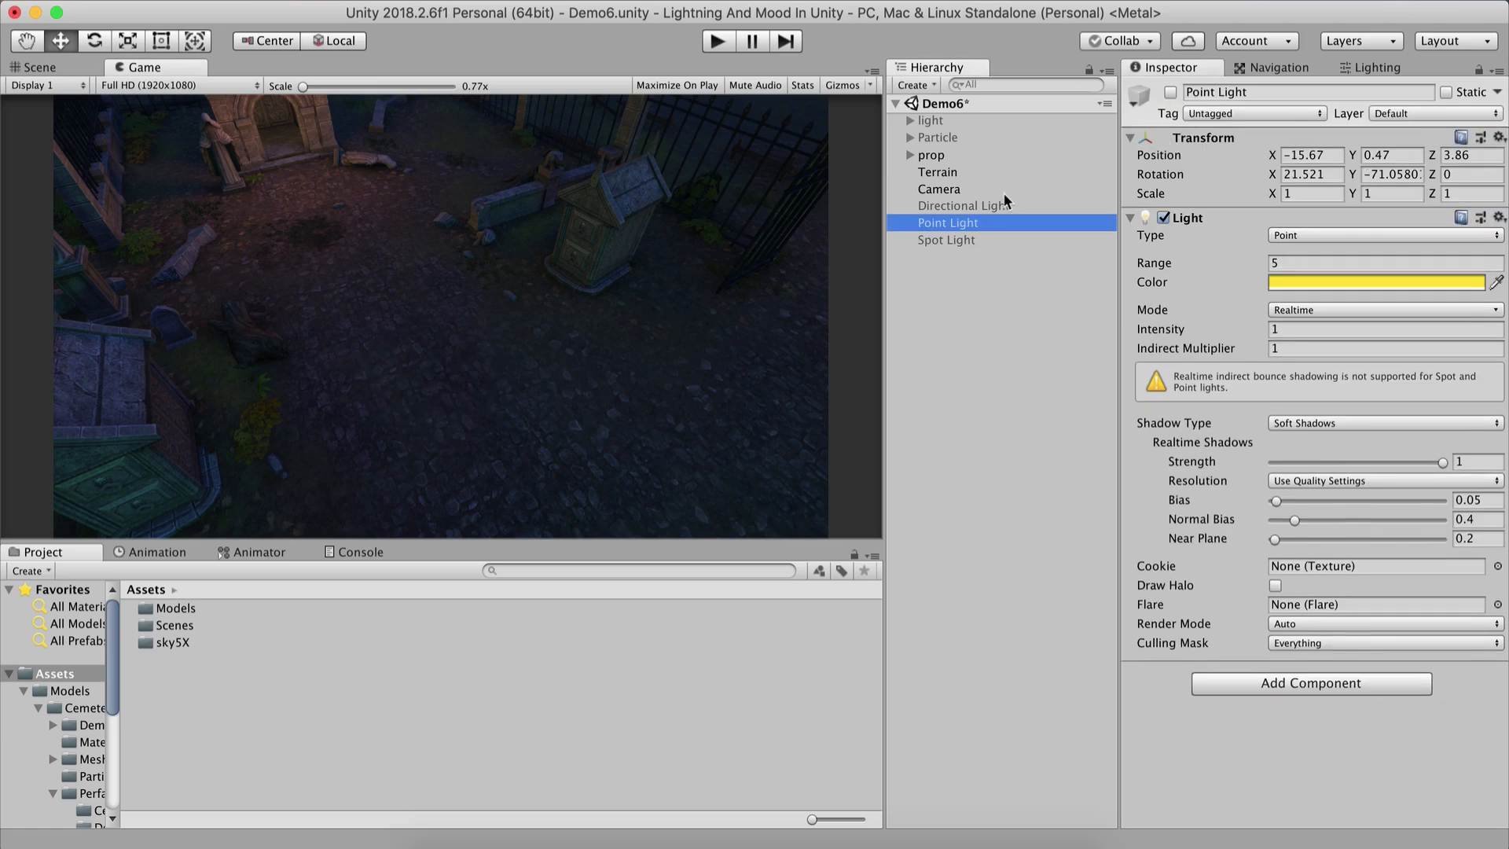
pyautogui.click(1171, 92)
# Raise the Point Light's intensity to about 17.43 while viewing the crypt in the scene view.
pyautogui.click(80, 69)
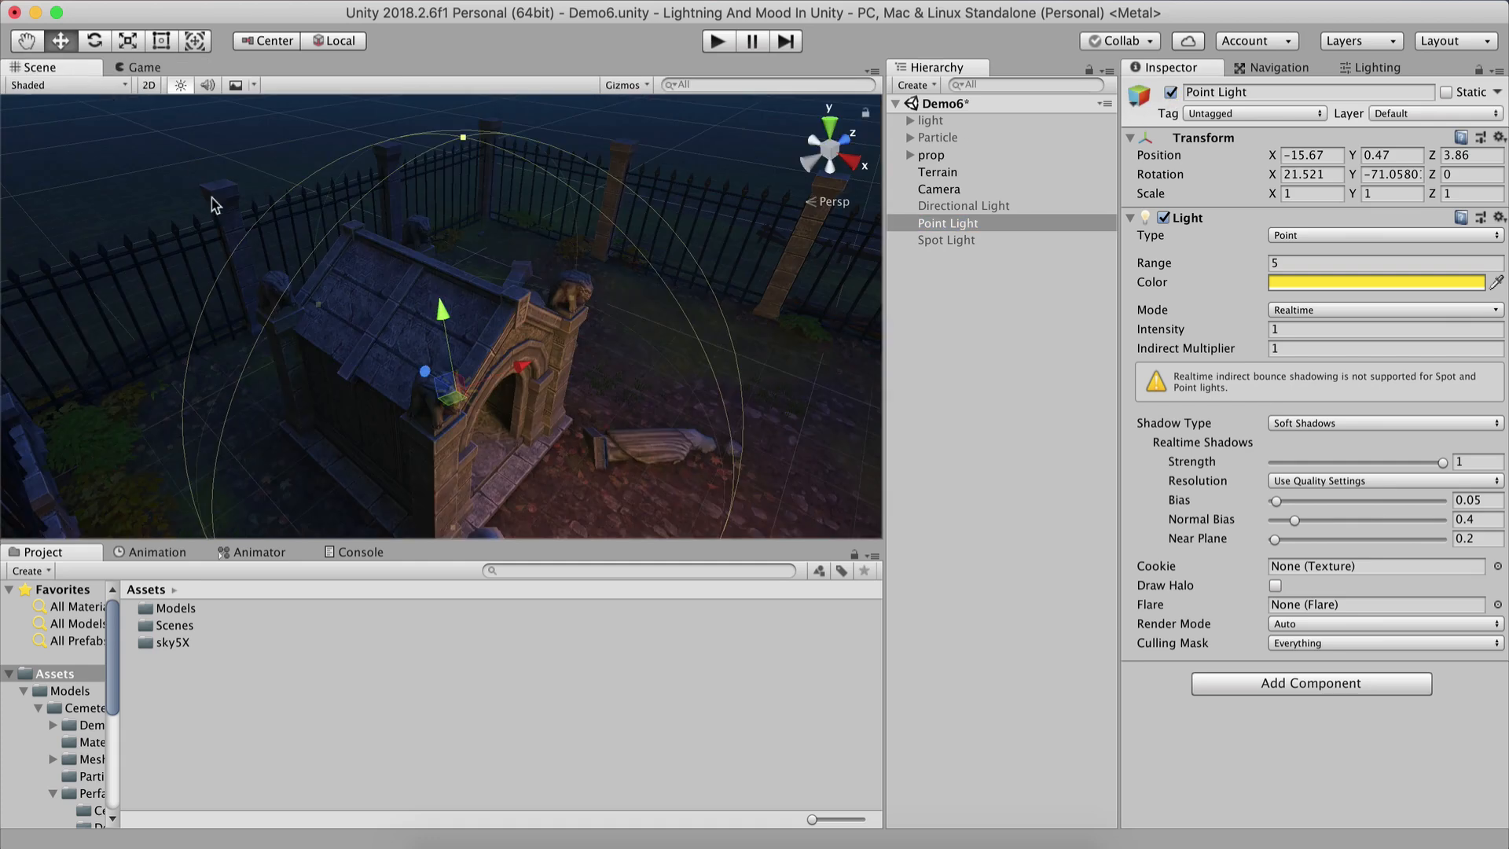
pyautogui.moveTo(533, 422); pyautogui.dragTo(370, 340, button='right')
pyautogui.moveTo(370, 340); pyautogui.dragTo(305, 201, button='middle')
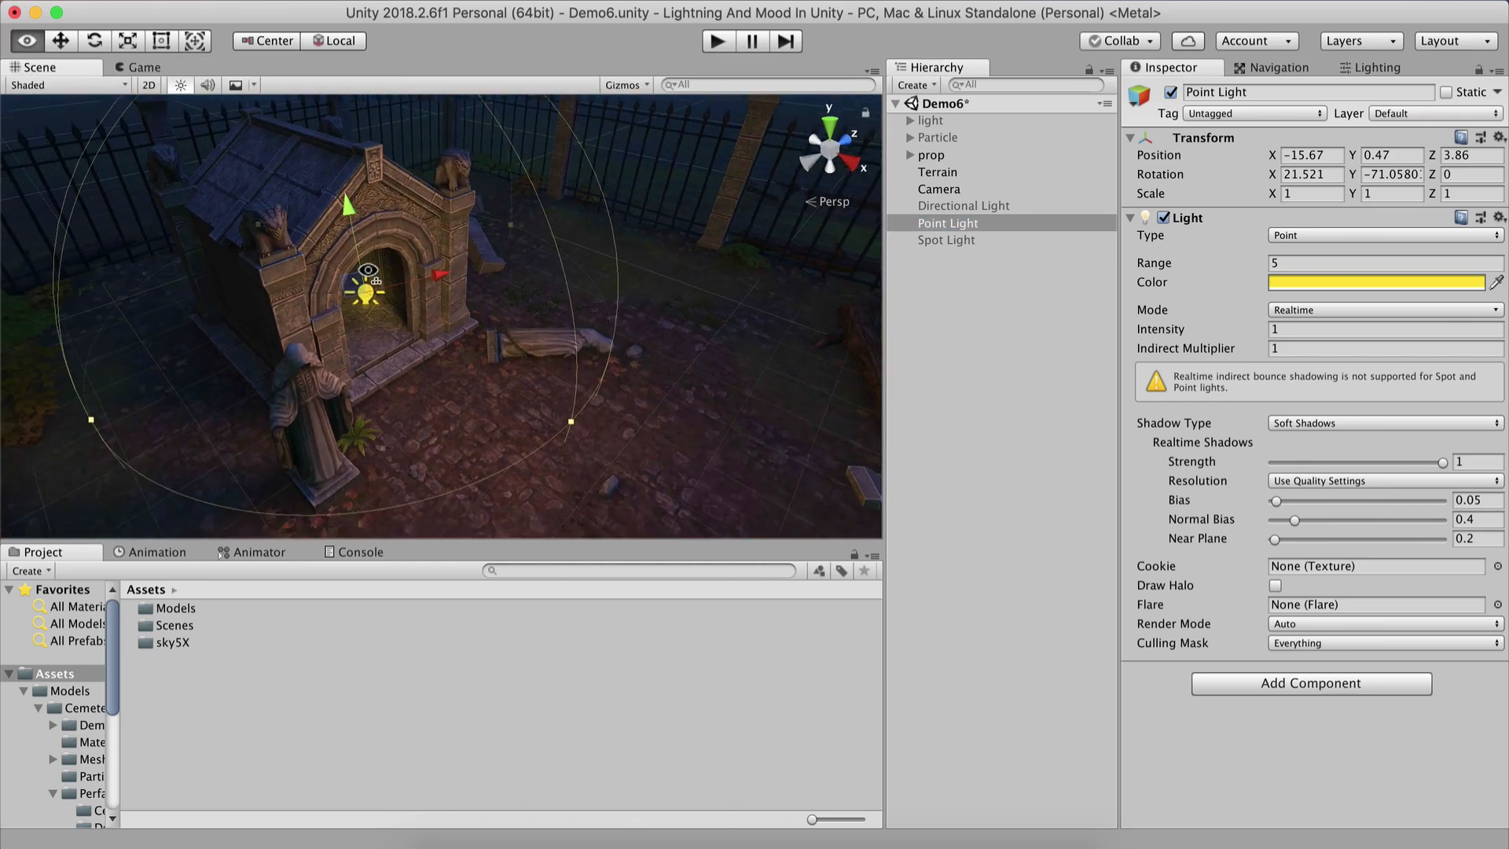
pyautogui.scroll(5, 393, 304)
pyautogui.keyDown('alt'); pyautogui.moveTo(393, 304); pyautogui.dragTo(377, 262); pyautogui.keyUp('alt')
pyautogui.press('s')
pyautogui.moveTo(377, 262); pyautogui.dragTo(381, 259, button='right')
pyautogui.press('w')
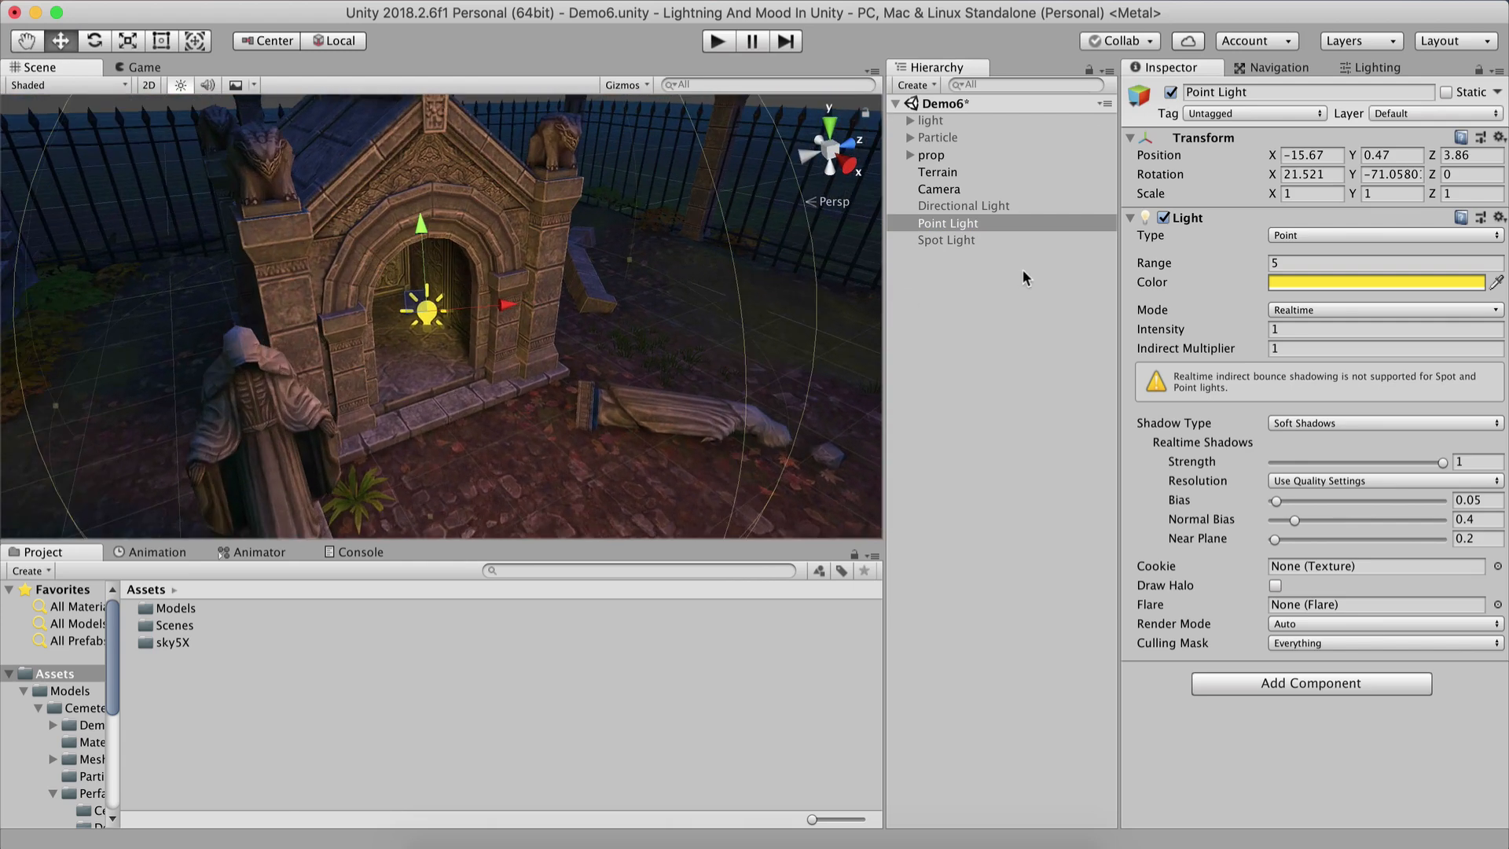
pyautogui.click(1285, 262)
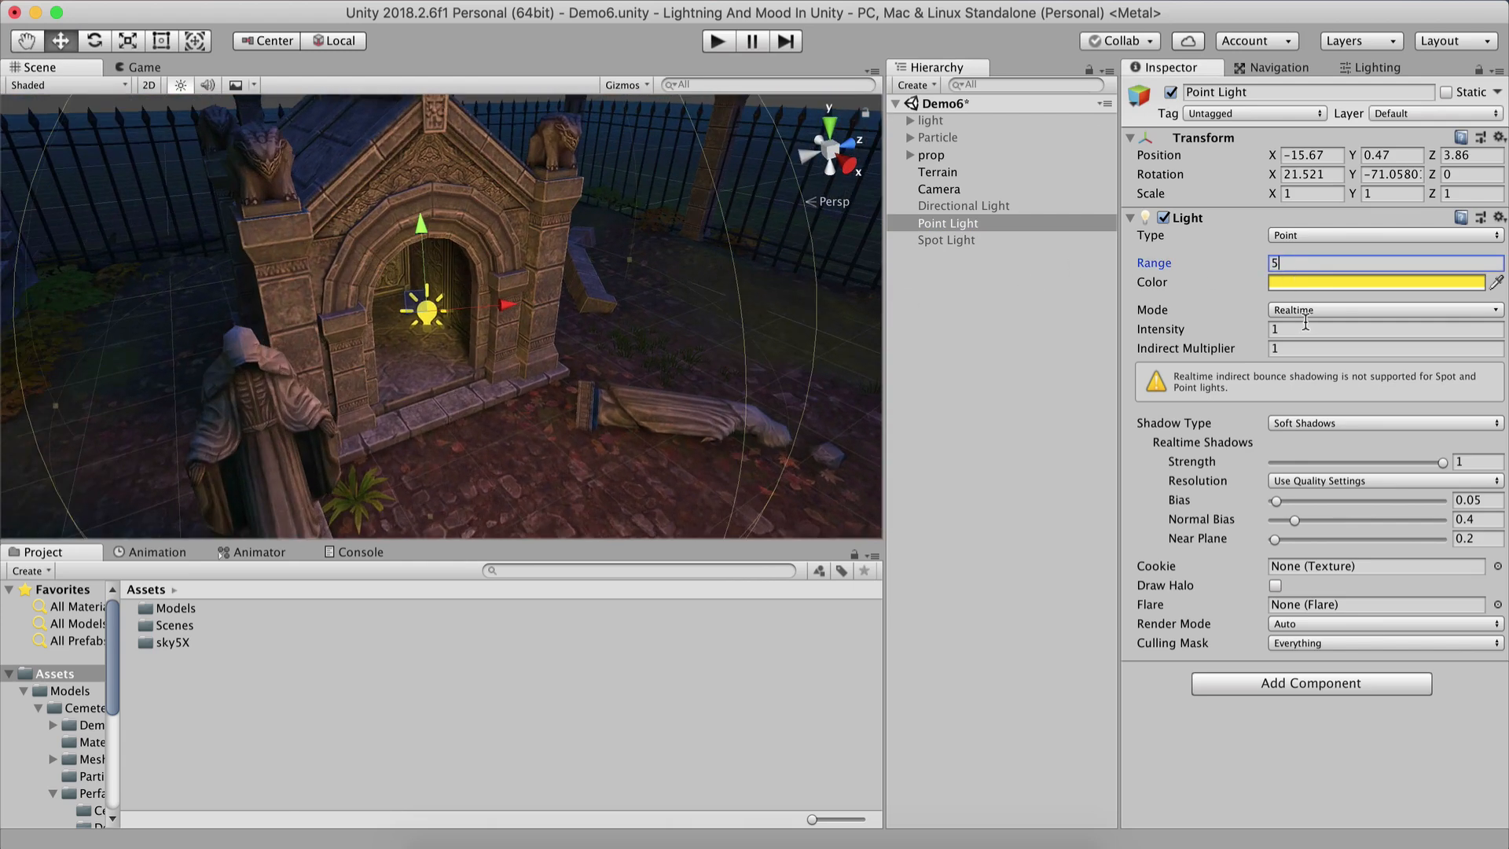
pyautogui.moveTo(1172, 337); pyautogui.dragTo(1352, 323)
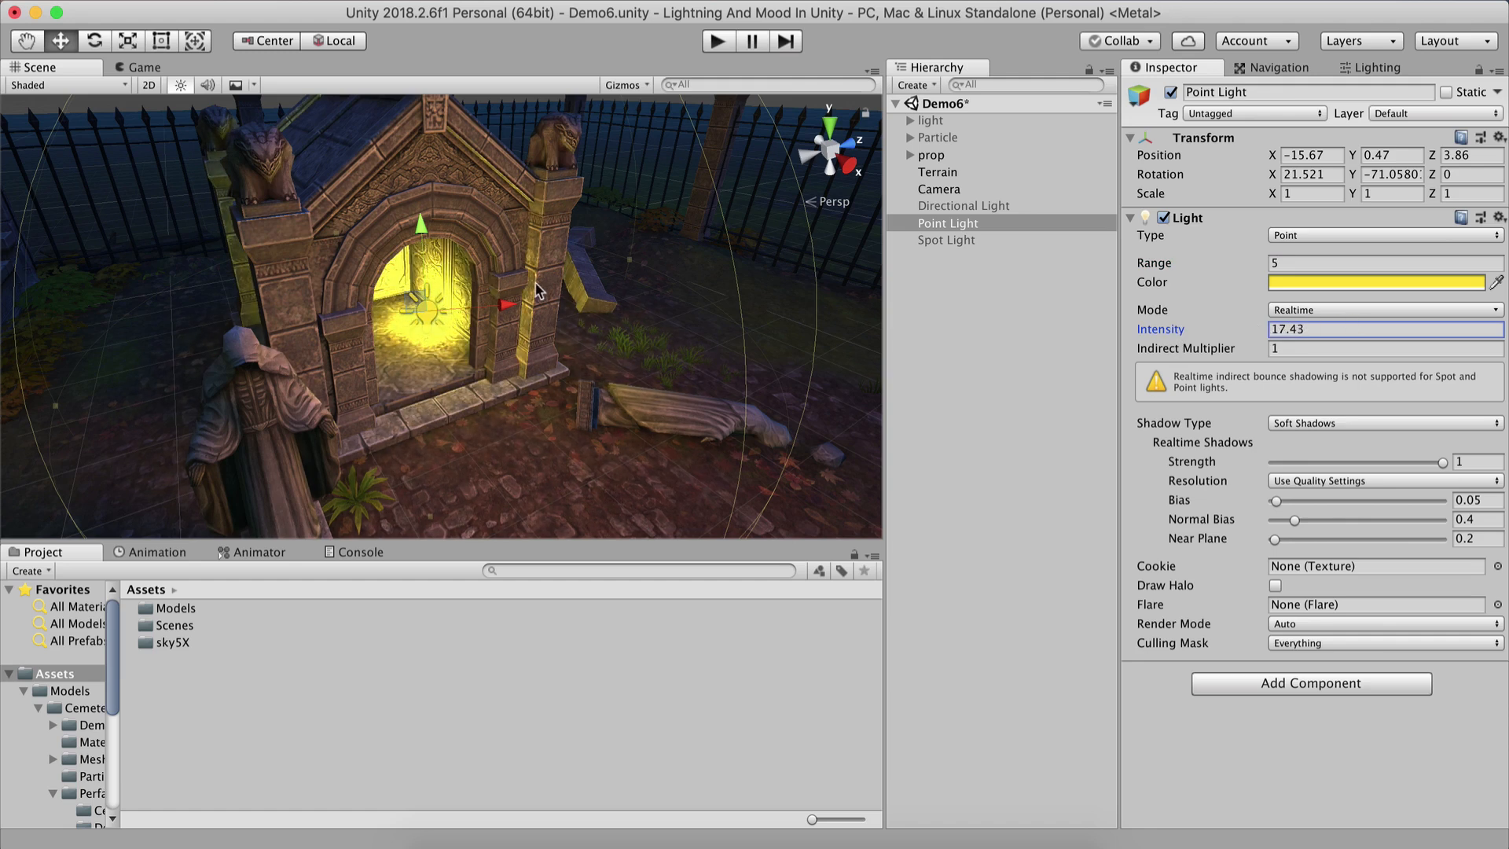
# Move the Point Light slightly toward the crypt entrance, to about X -15.53, Y 0.65, Z 2.85.
pyautogui.keyDown('alt'); pyautogui.moveTo(362, 413); pyautogui.dragTo(251, 434); pyautogui.keyUp('alt')
pyautogui.moveTo(252, 433); pyautogui.dragTo(225, 494, button='middle')
pyautogui.scroll(-5, 269, 455)
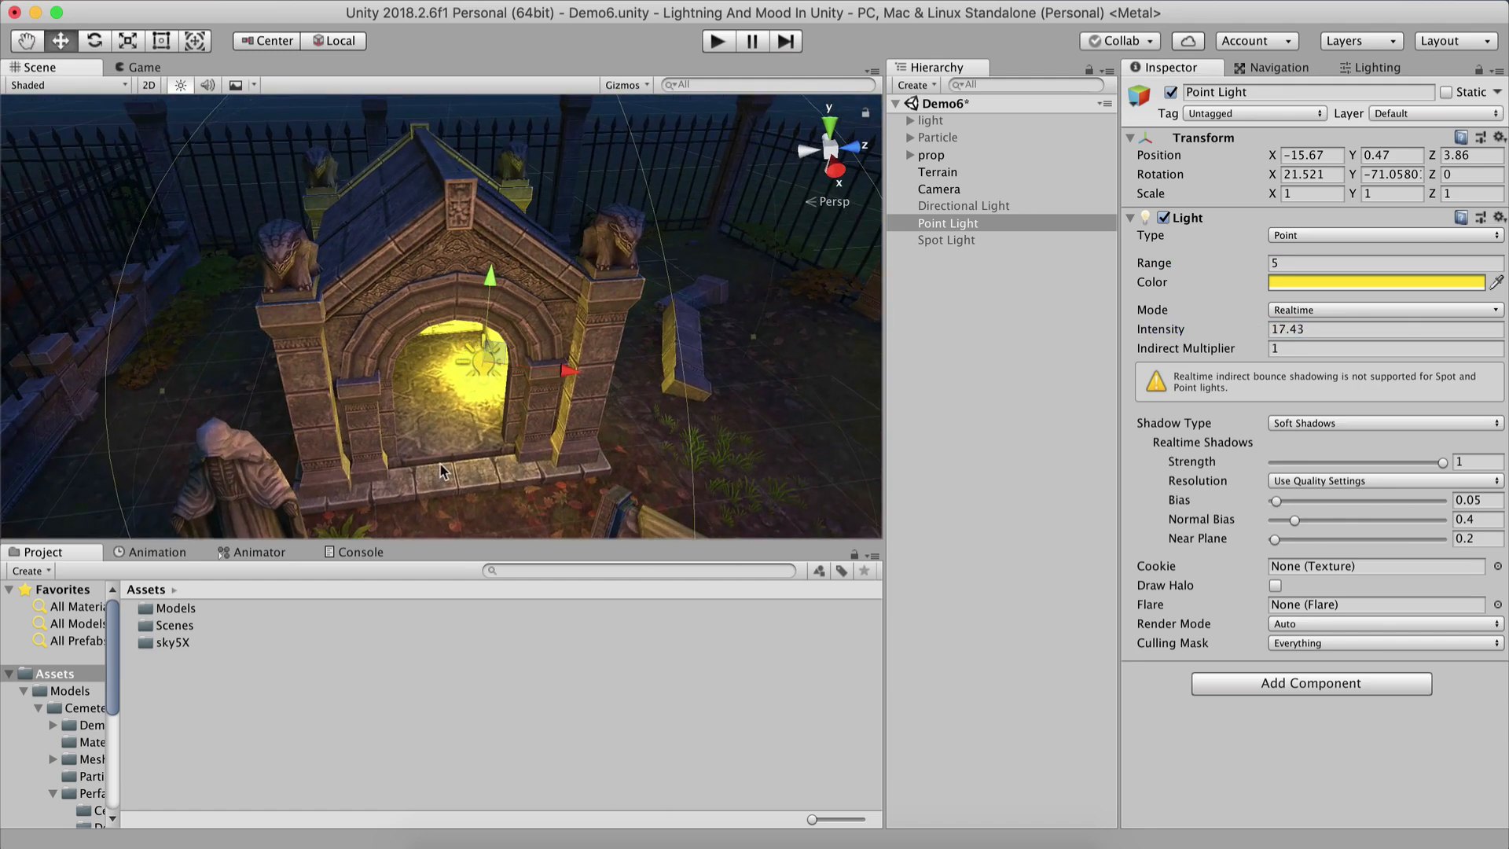
pyautogui.keyDown('alt'); pyautogui.moveTo(471, 343); pyautogui.dragTo(175, 630); pyautogui.keyUp('alt')
pyautogui.moveTo(357, 452); pyautogui.dragTo(407, 387, button='middle')
pyautogui.moveTo(548, 361); pyautogui.dragTo(476, 306)
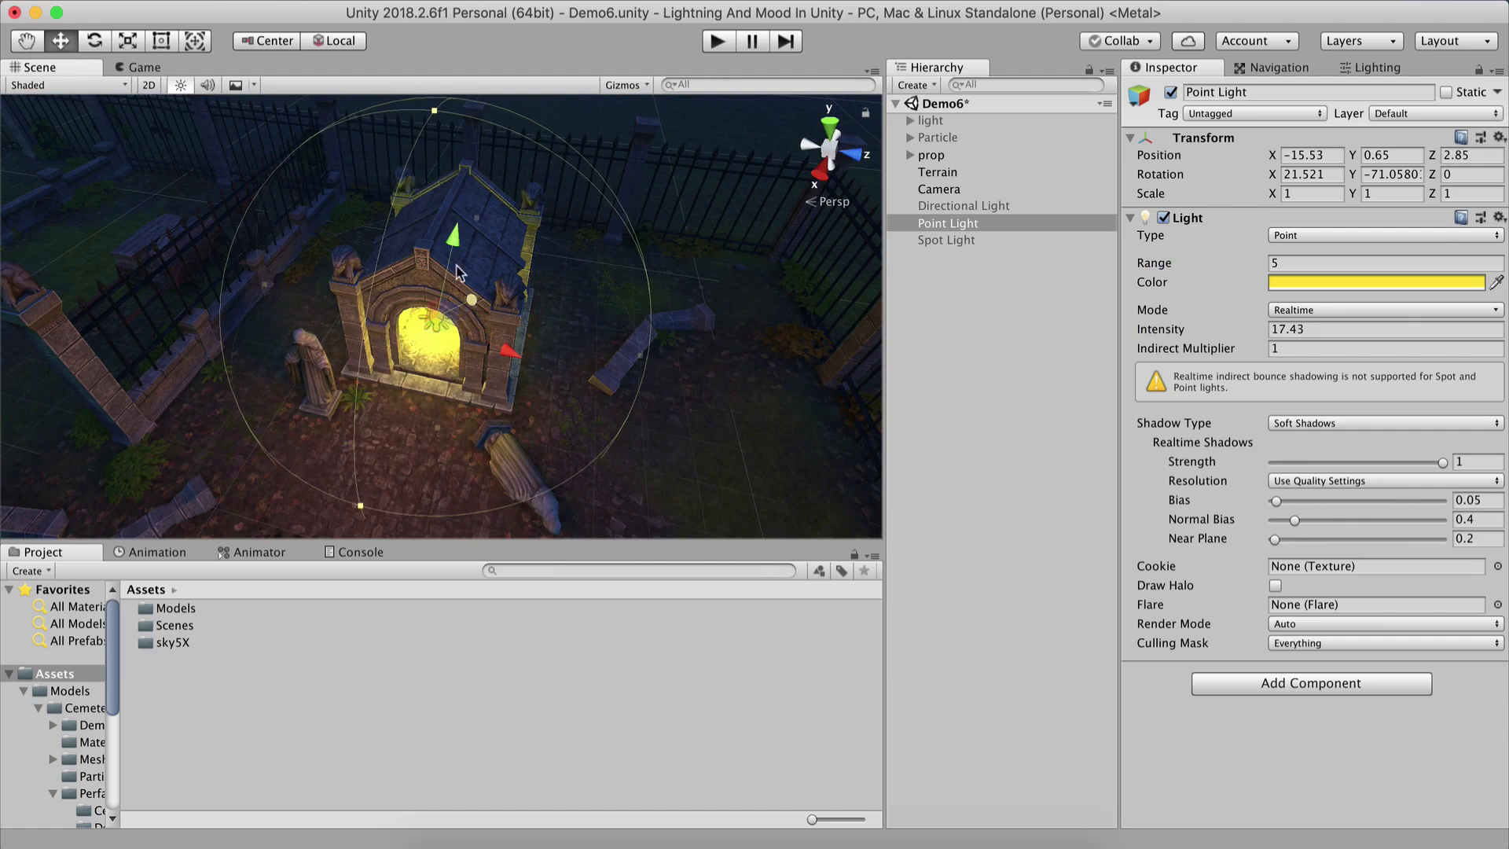
# Set the Point Light's intensity to 20 and save the scene.
pyautogui.keyDown('alt'); pyautogui.moveTo(419, 374); pyautogui.dragTo(774, 326); pyautogui.keyUp('alt')
pyautogui.moveTo(589, 432); pyautogui.dragTo(684, 275, button='middle')
pyautogui.keyDown('alt'); pyautogui.moveTo(466, 377); pyautogui.dragTo(1, 297); pyautogui.keyUp('alt')
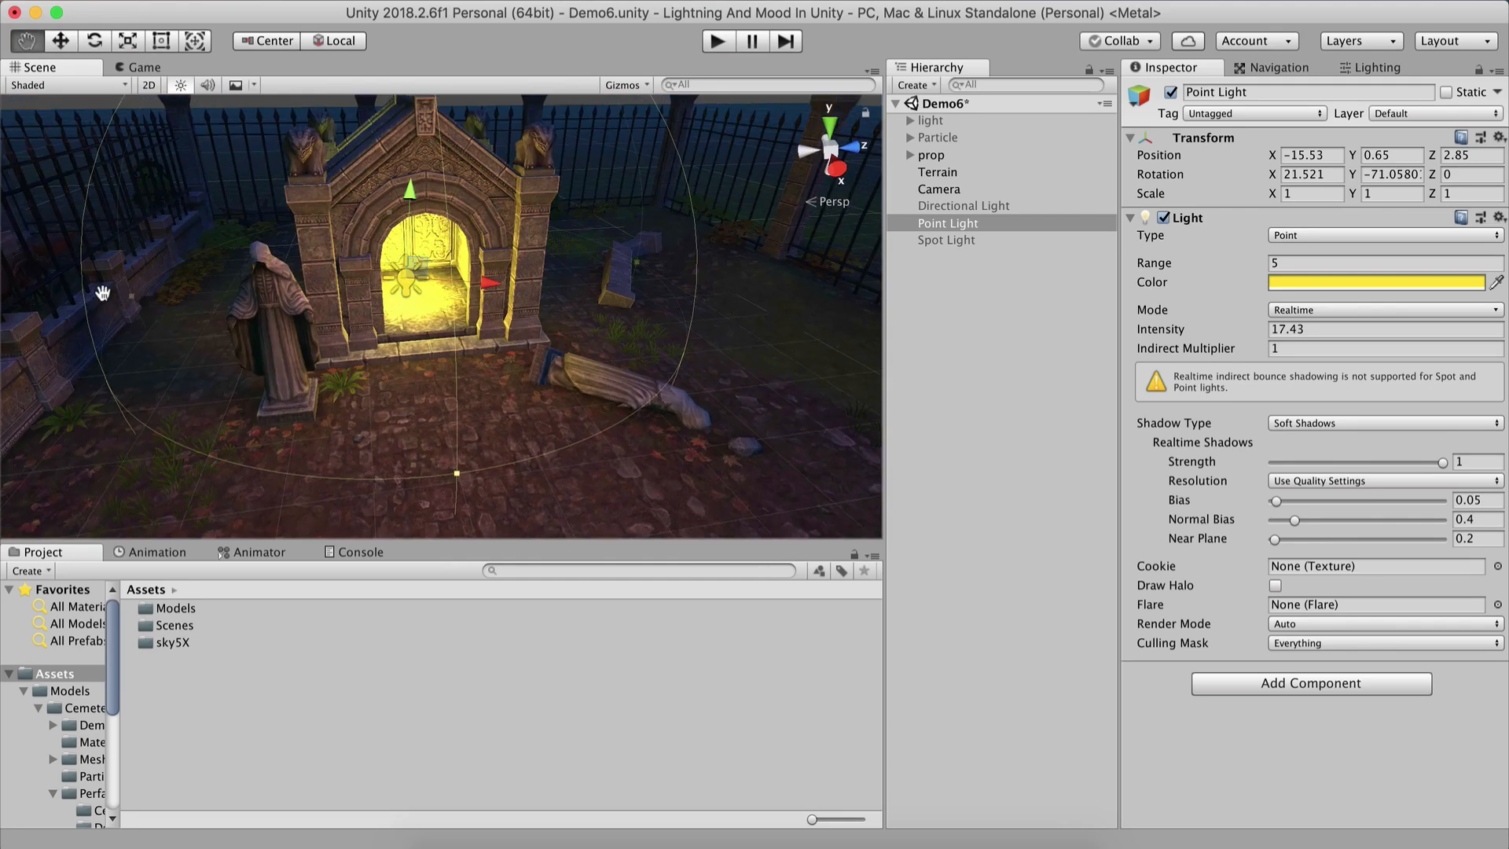
pyautogui.moveTo(393, 314); pyautogui.dragTo(228, 320, button='middle')
pyautogui.keyDown('alt'); pyautogui.moveTo(227, 314); pyautogui.dragTo(126, 297); pyautogui.keyUp('alt')
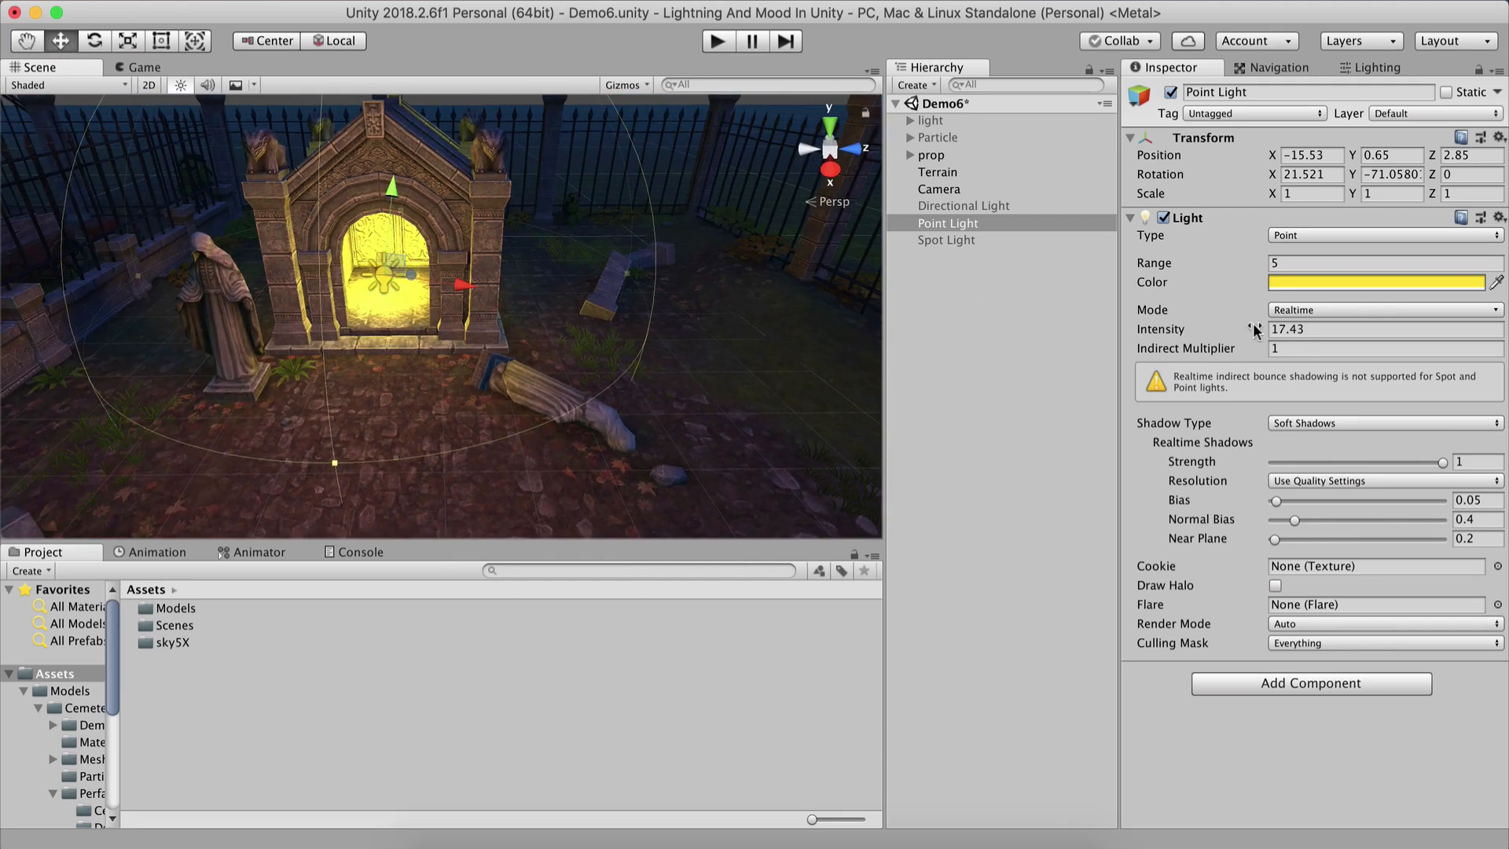
pyautogui.click(1306, 326)
pyautogui.write('20')
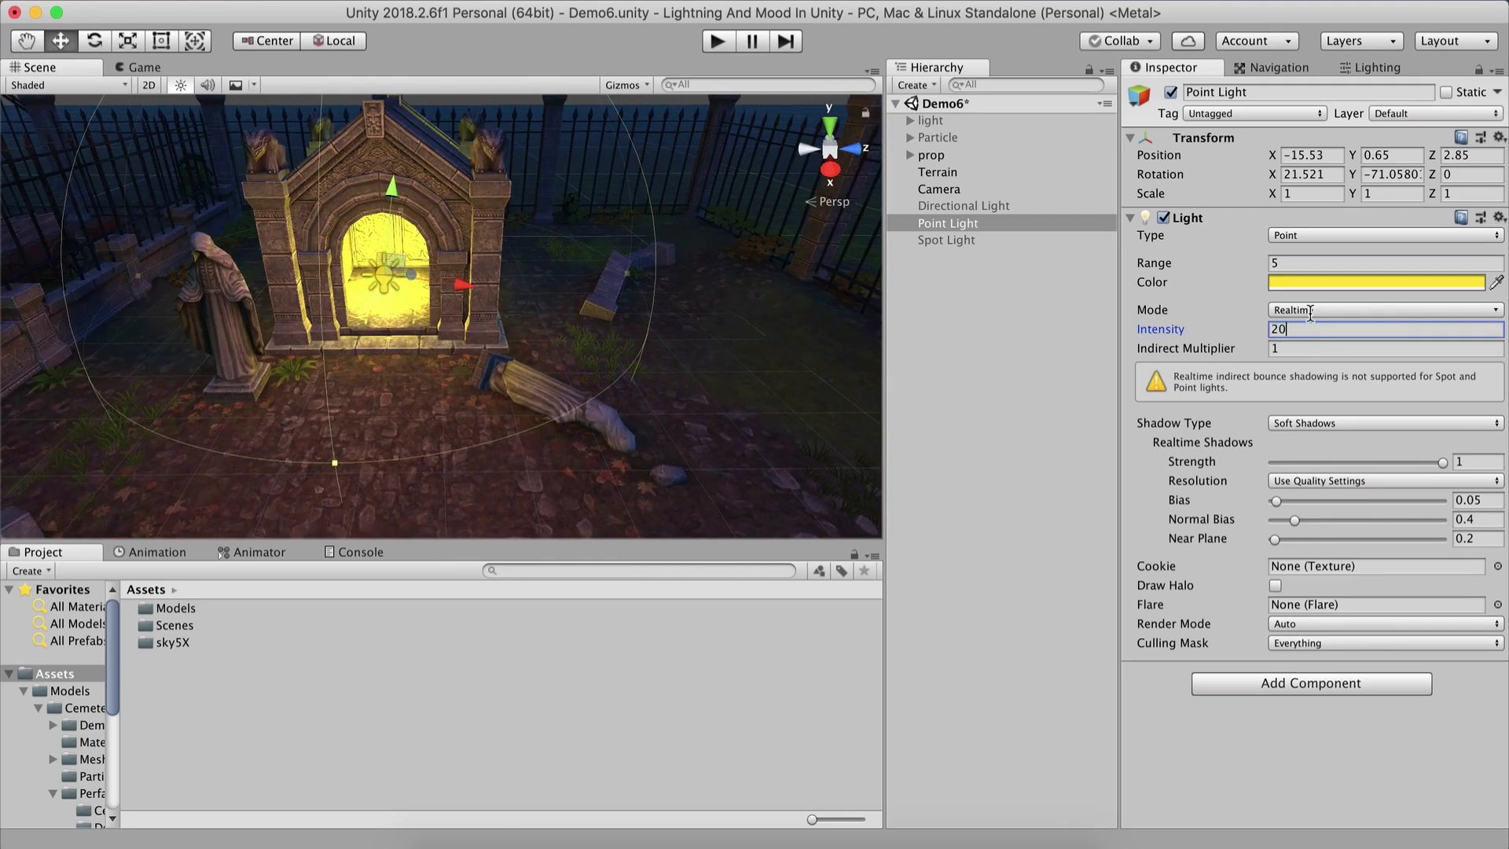
pyautogui.press('super+s')
# Preview the Camera's shot of the lit crypt in the game view.
pyautogui.click(942, 189)
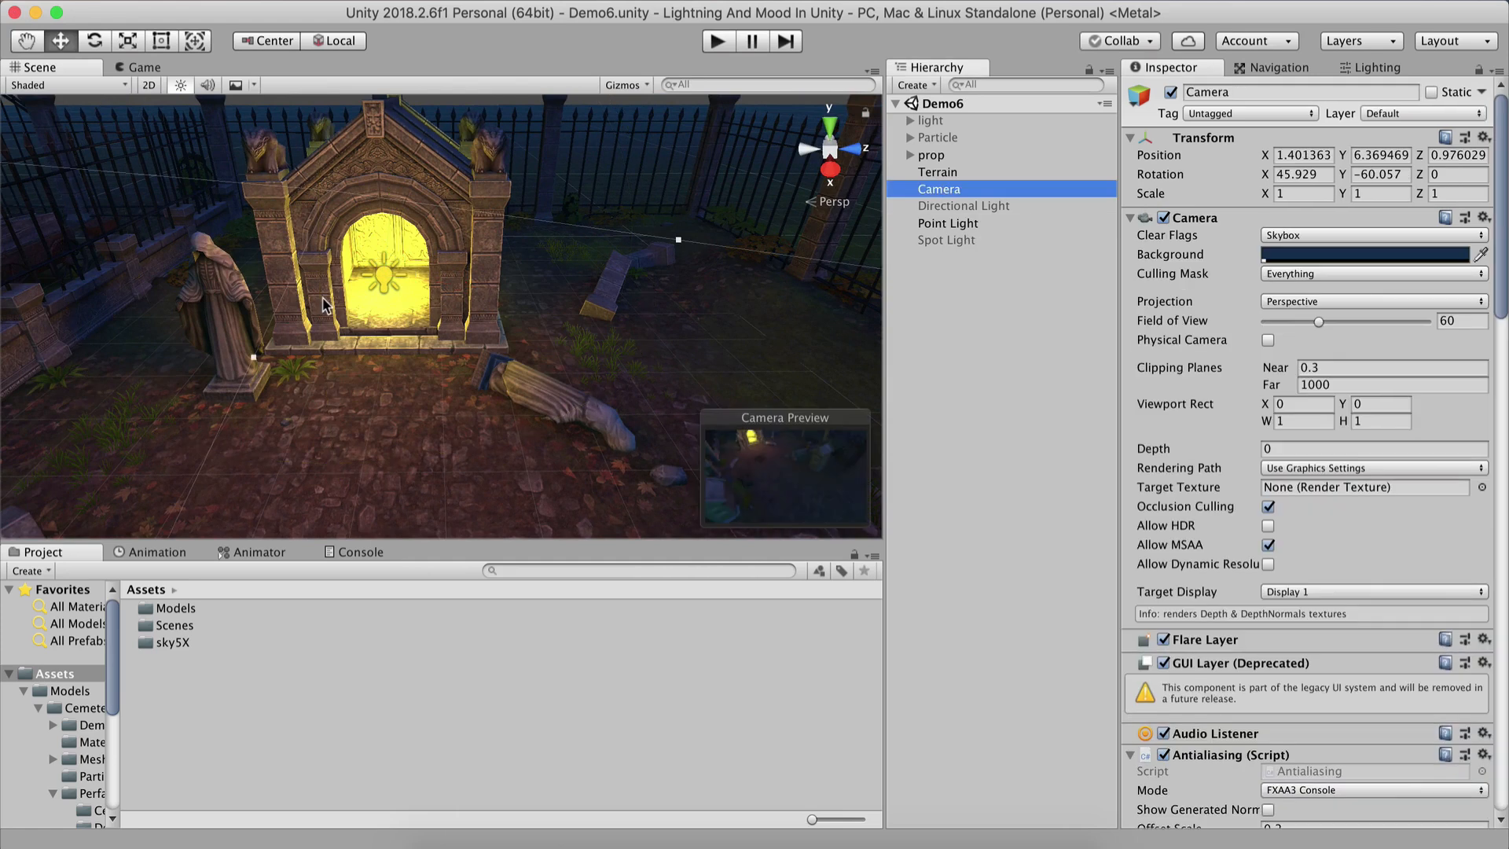
pyautogui.click(144, 70)
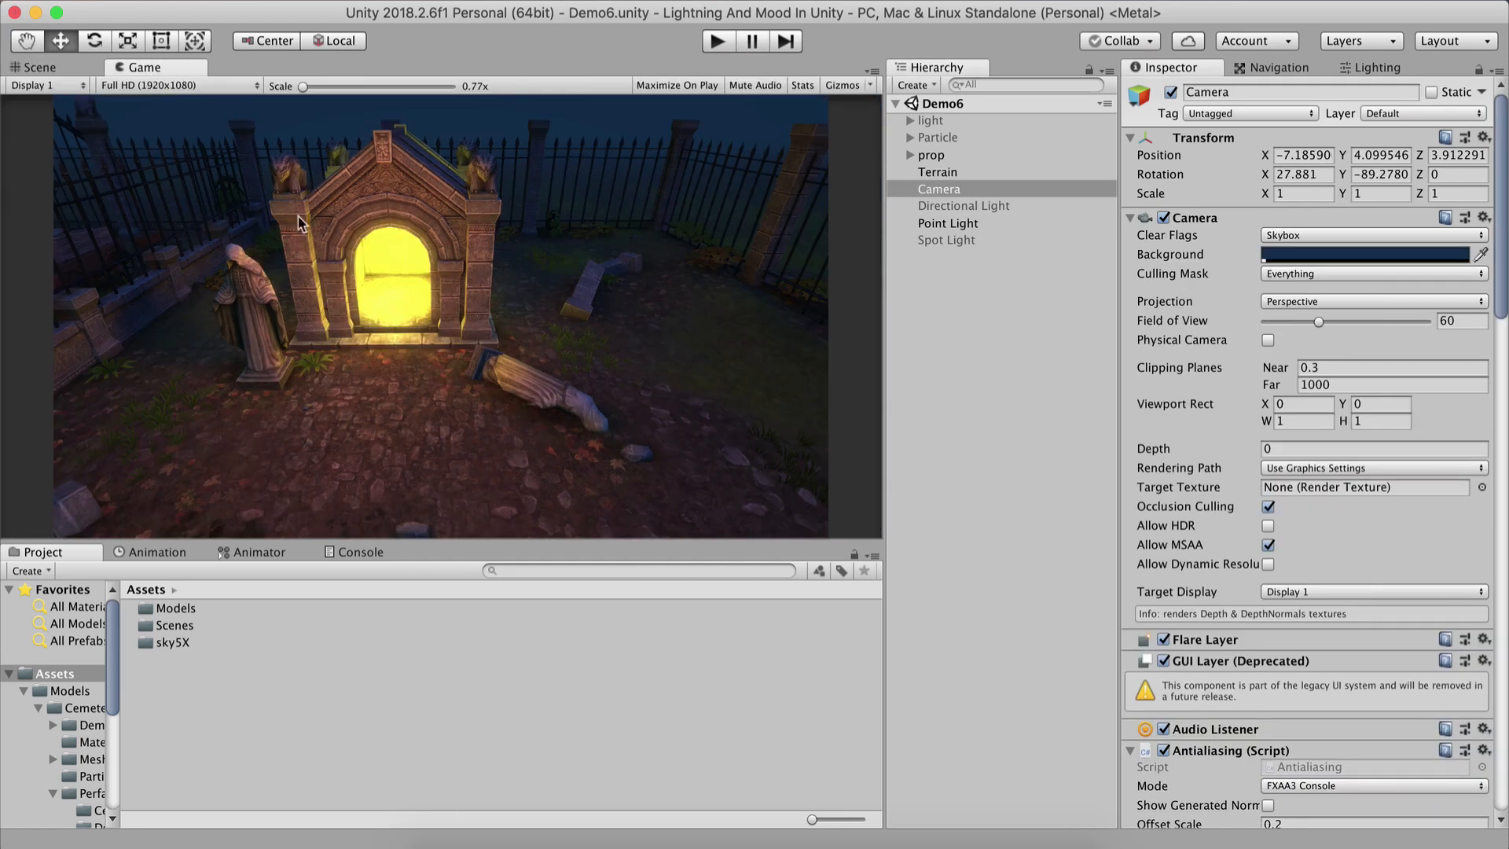
pyautogui.click(43, 68)
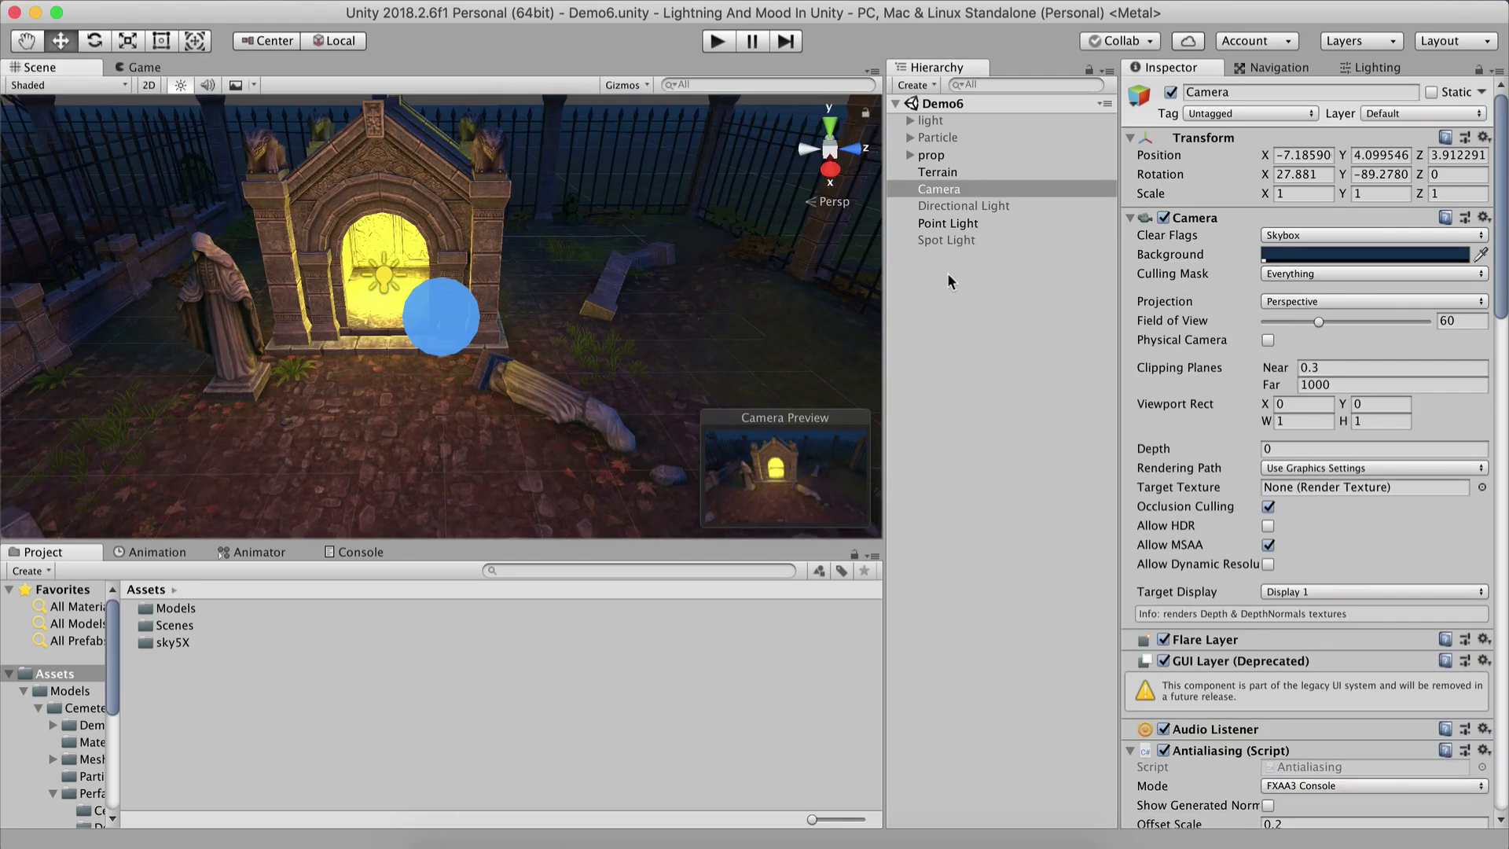
pyautogui.click(947, 225)
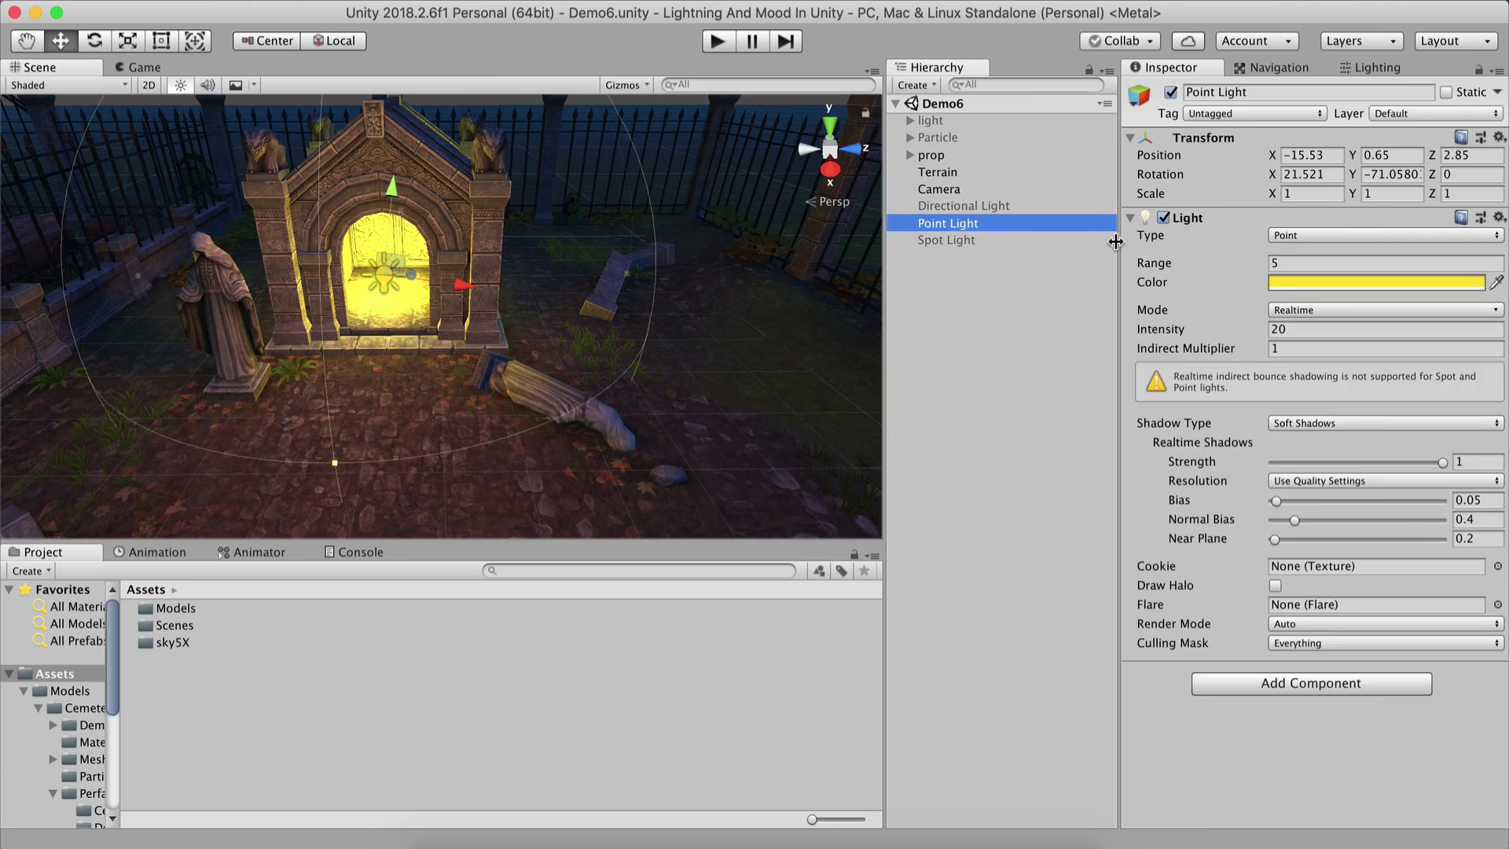
pyautogui.click(1296, 311)
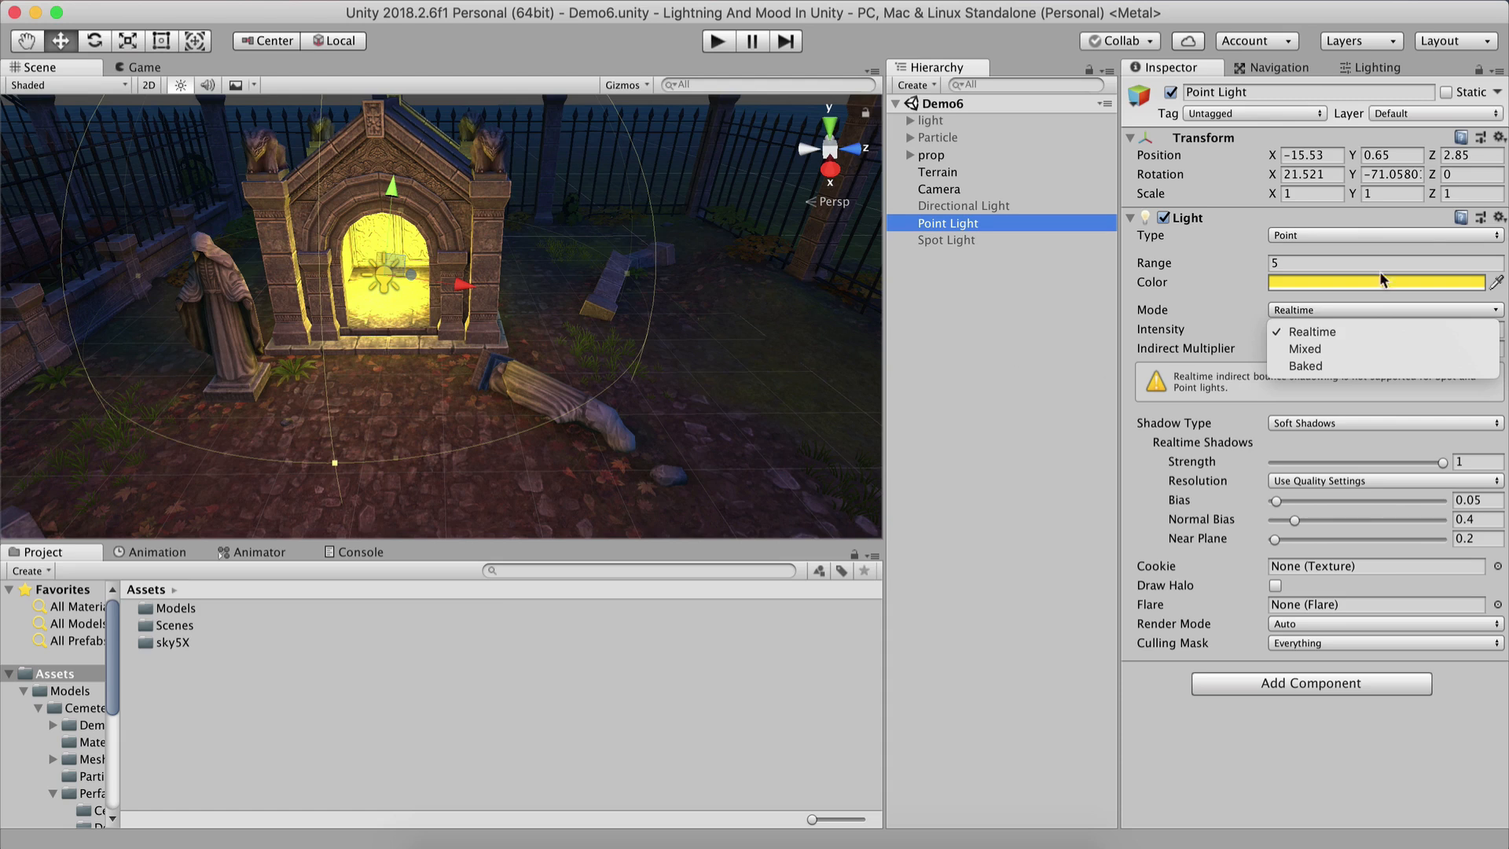
pyautogui.click(953, 328)
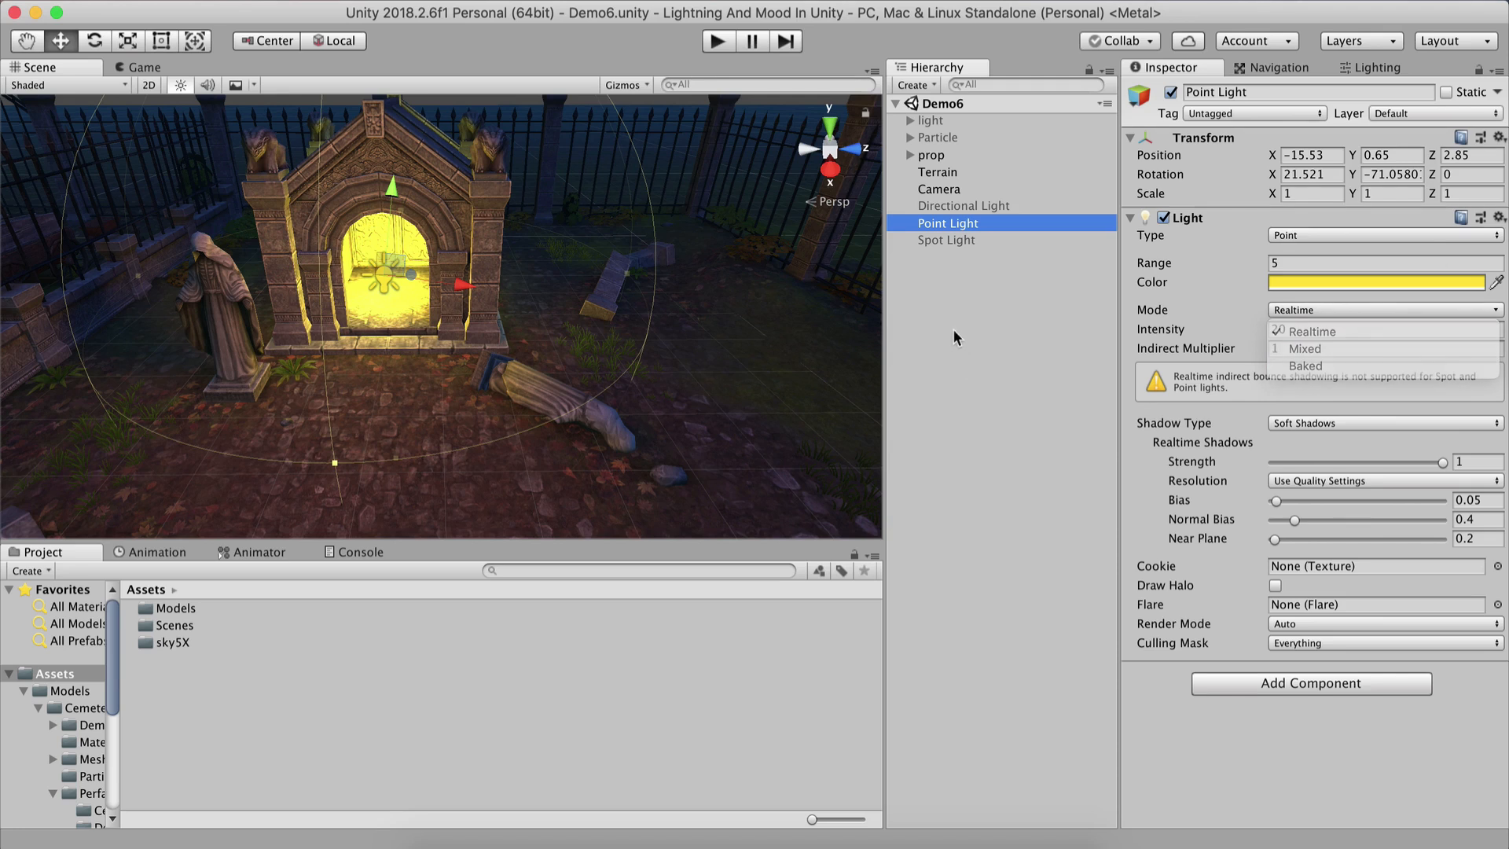
# Set the Point Light's mode to Baked and move it below the Spot Light in the hierarchy.
pyautogui.click(1318, 236)
pyautogui.click(1320, 236)
pyautogui.click(1325, 309)
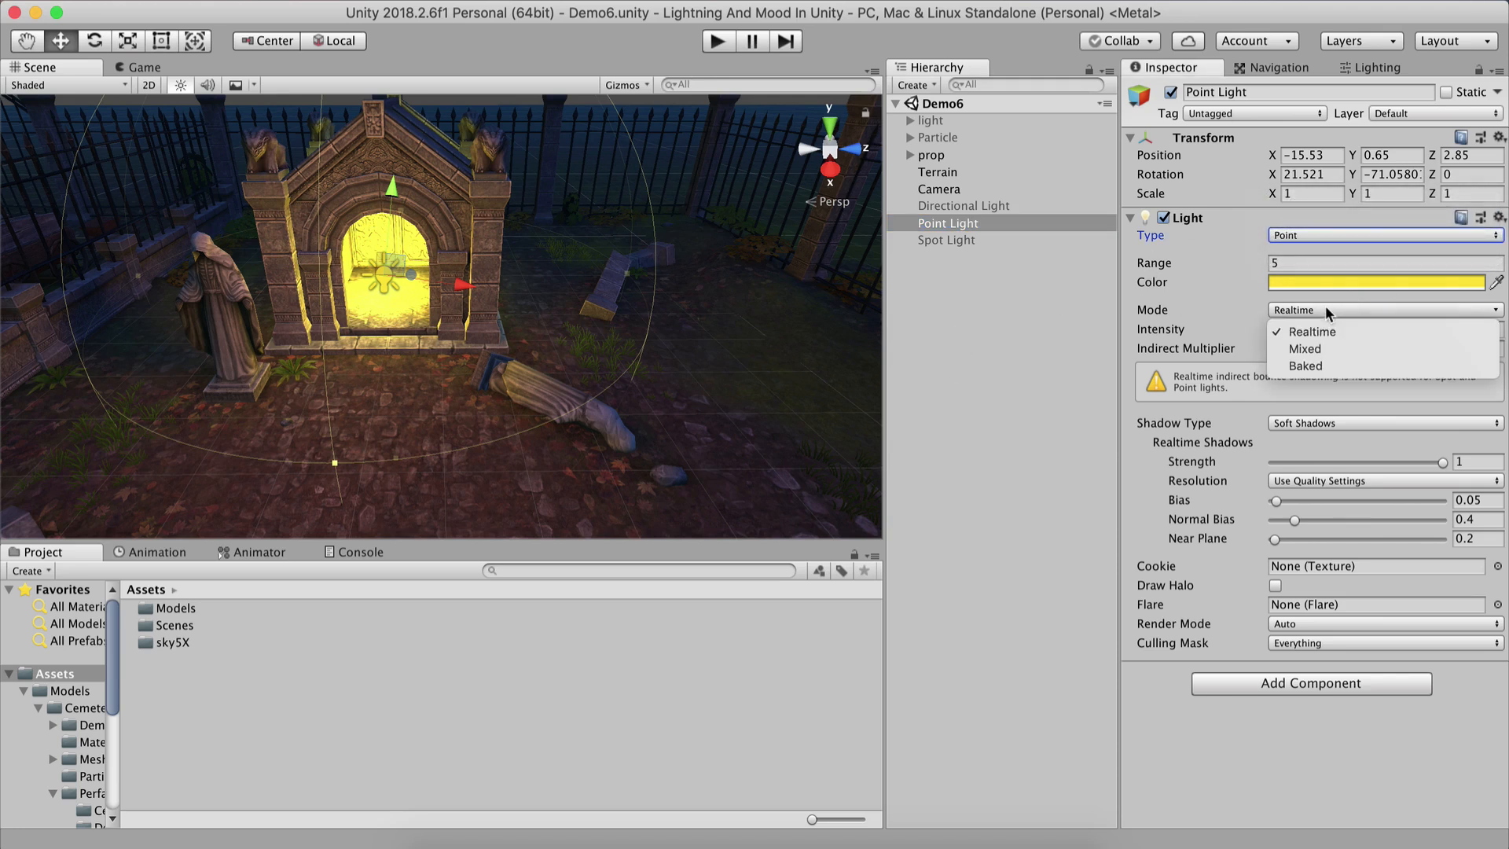
pyautogui.click(1191, 352)
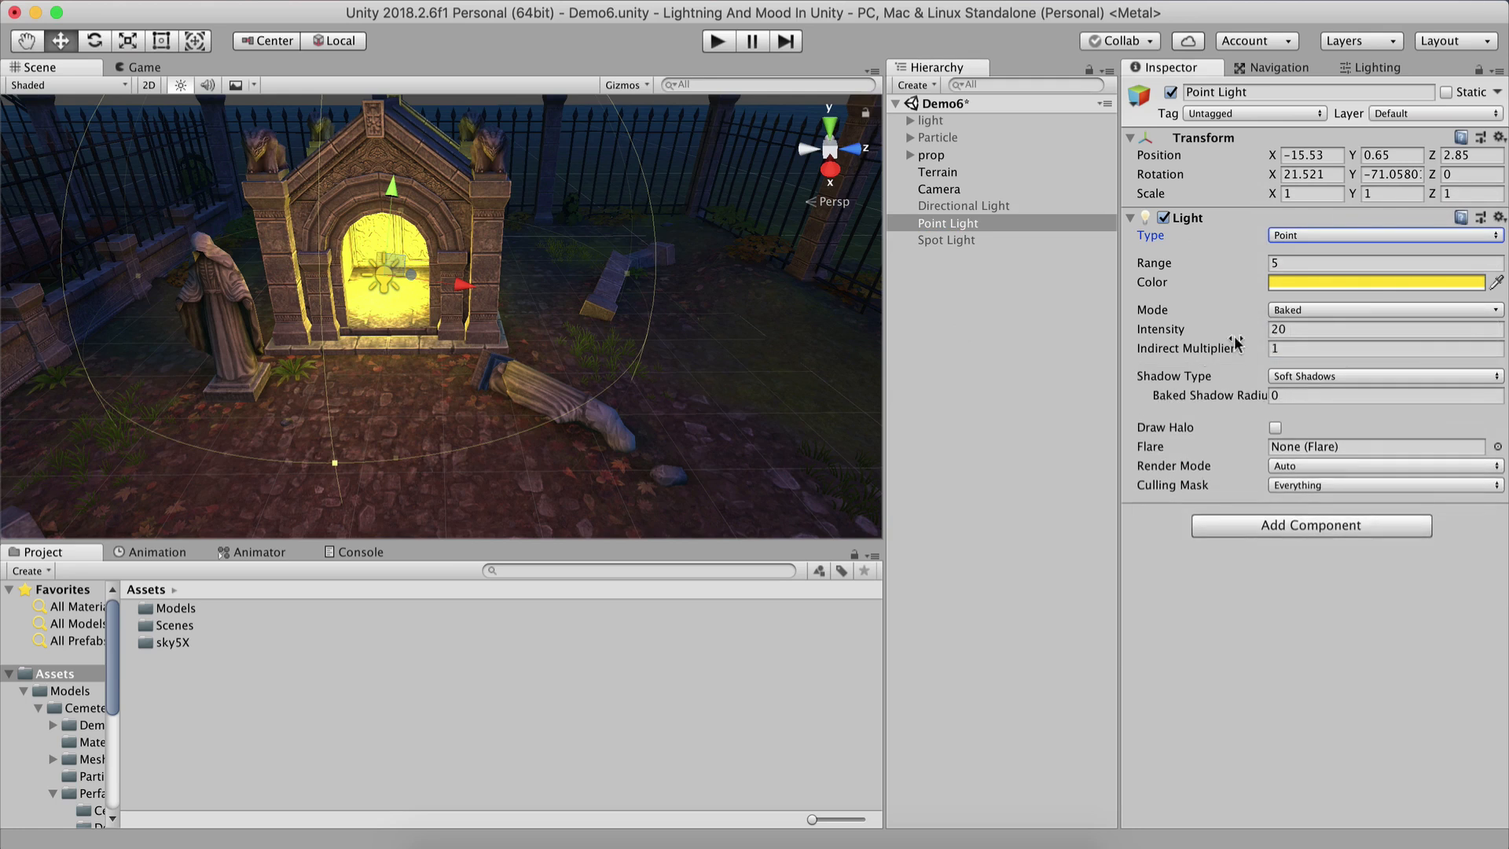
pyautogui.click(941, 358)
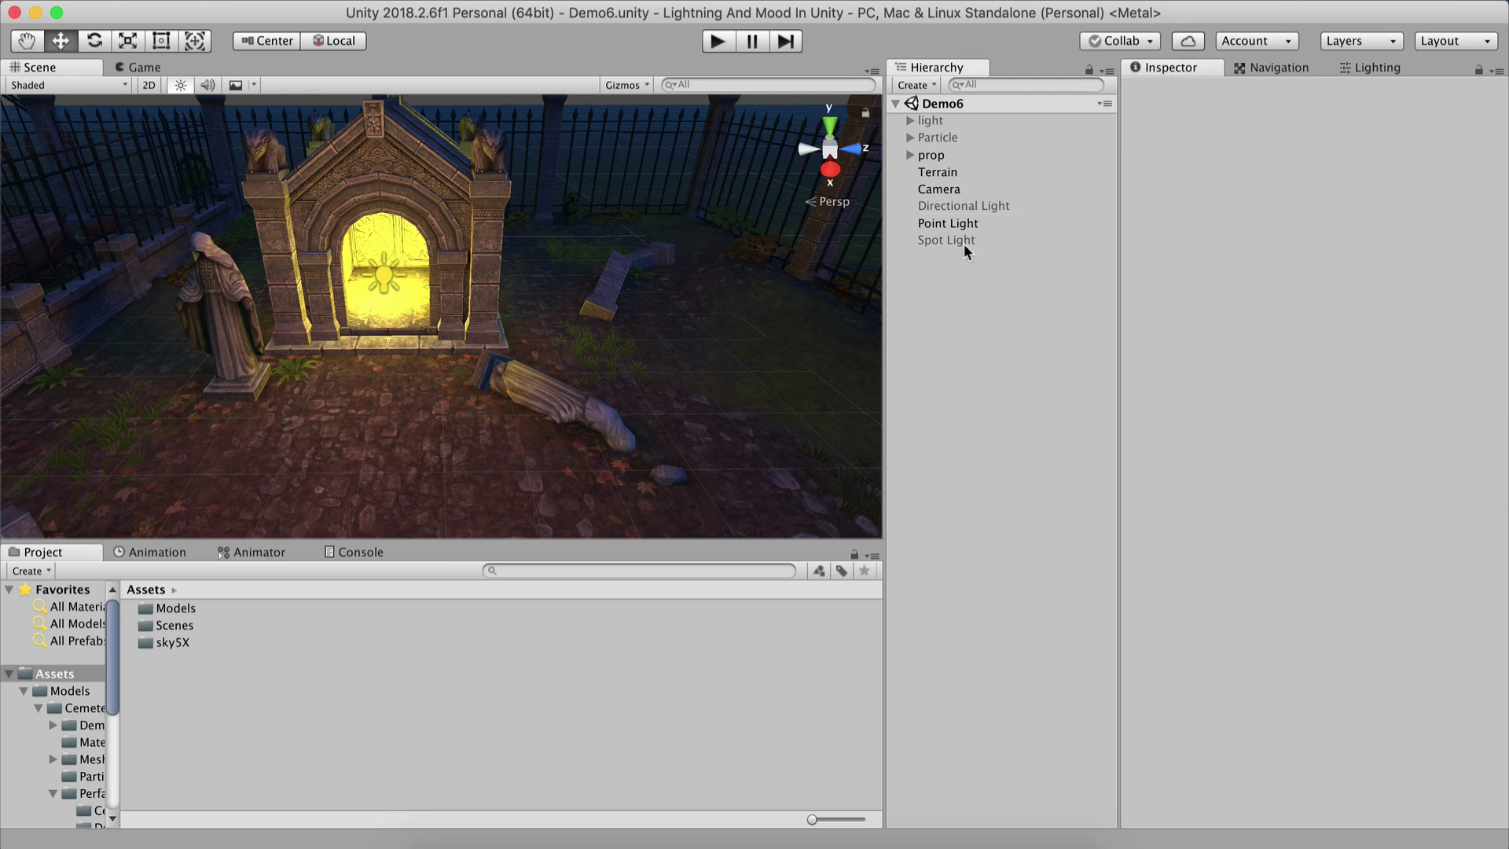
pyautogui.moveTo(964, 225); pyautogui.dragTo(999, 304)
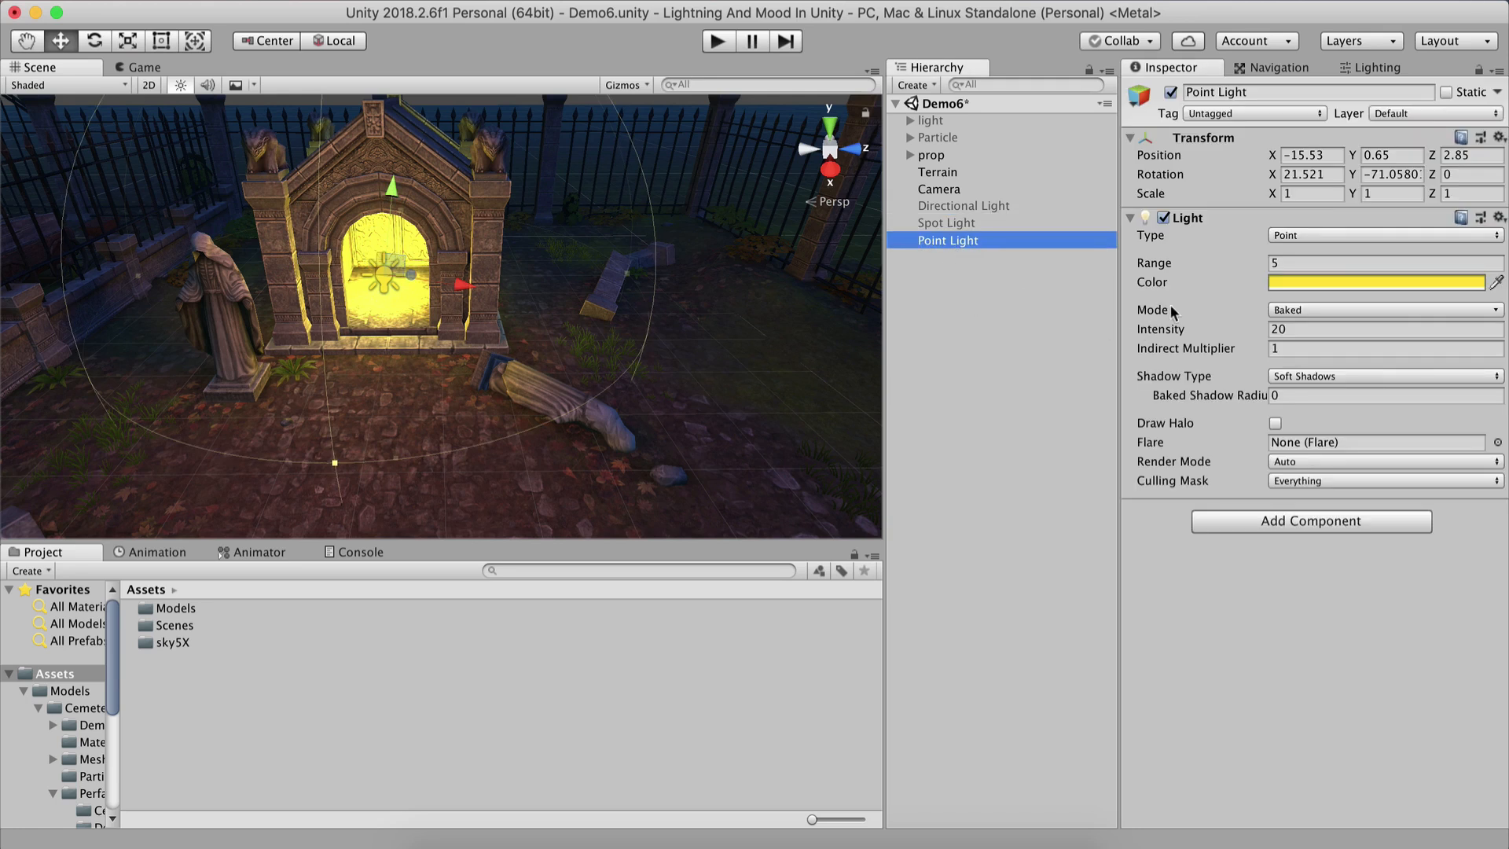
# Open the Lighting settings window and review the Point Light's light mode options.
pyautogui.click(1378, 67)
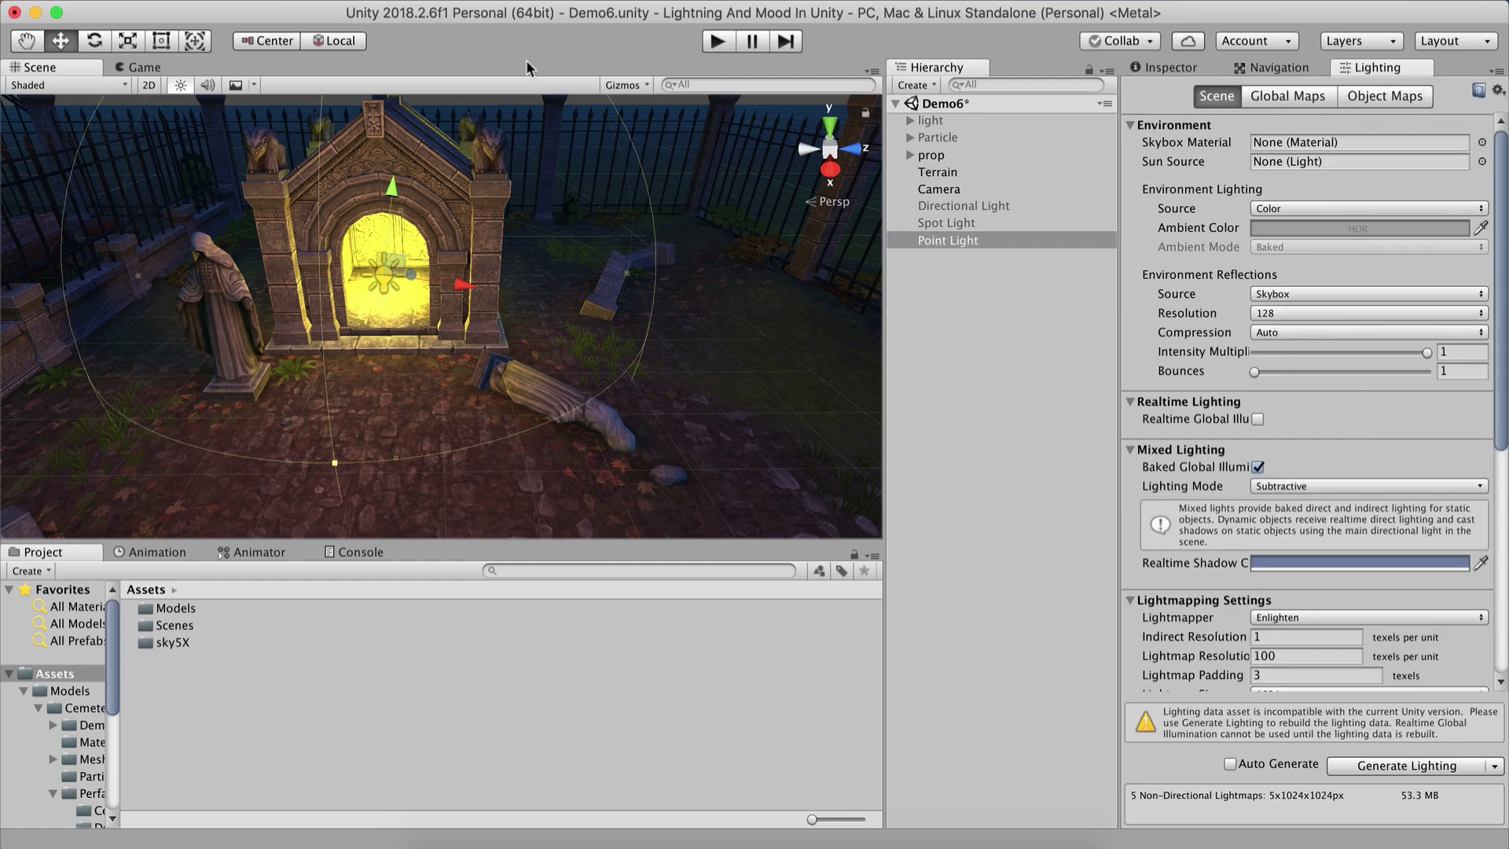
pyautogui.click(515, 2)
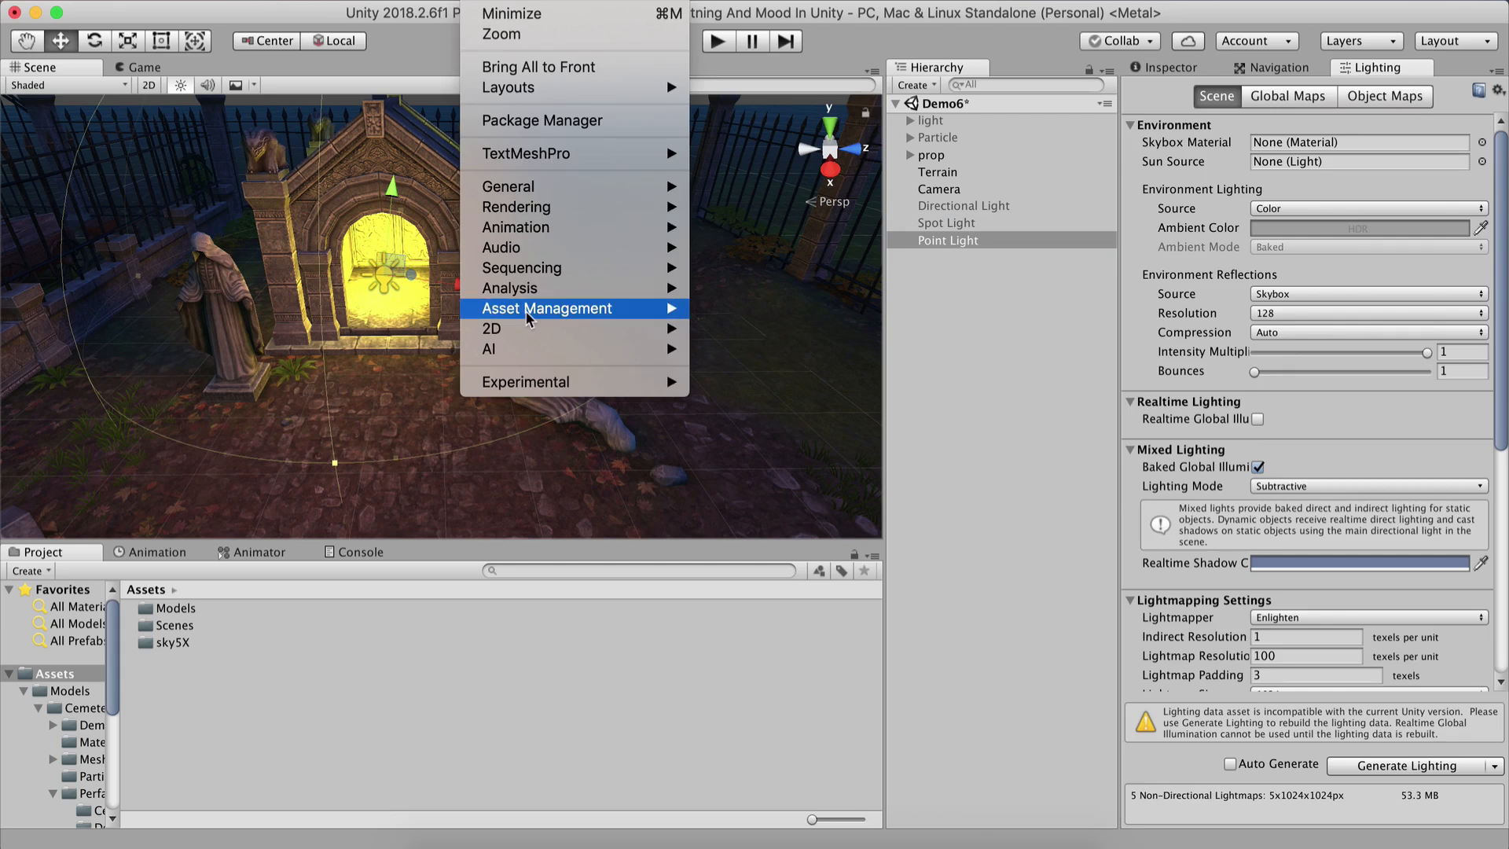
pyautogui.moveTo(542, 206)
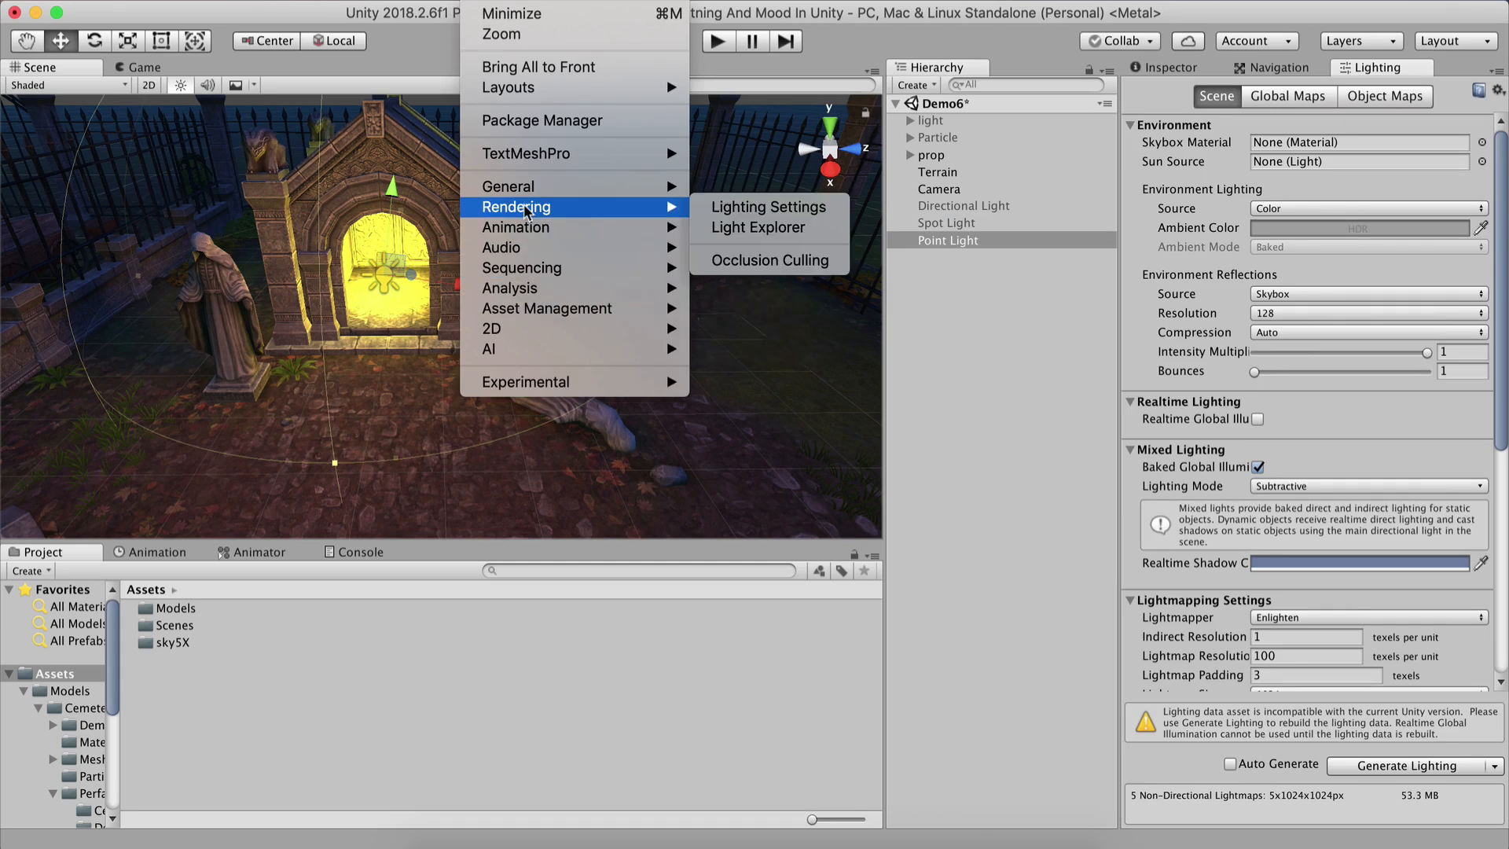
pyautogui.click(757, 209)
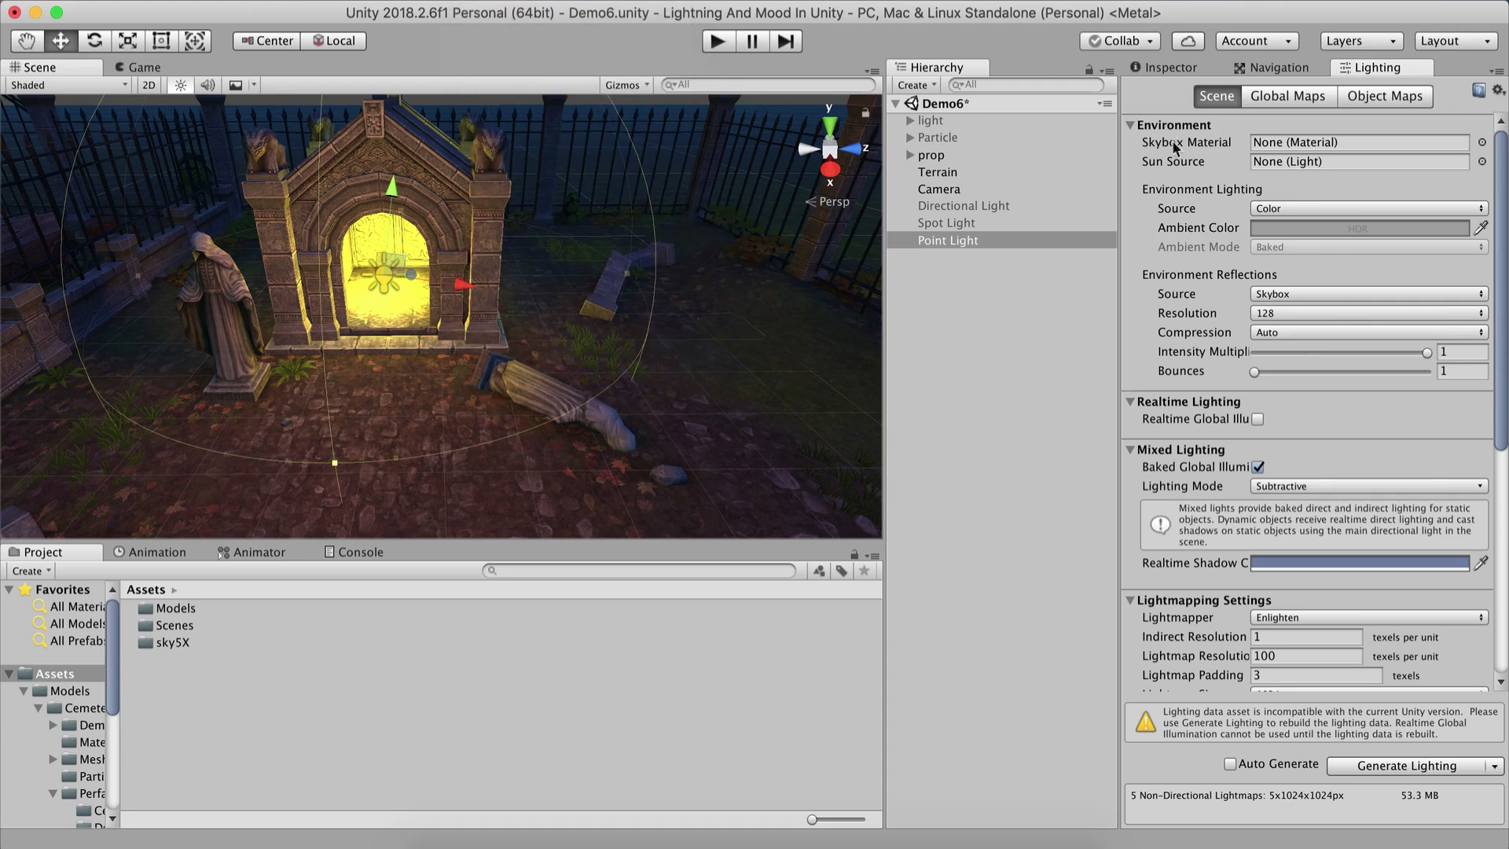
pyautogui.click(1171, 67)
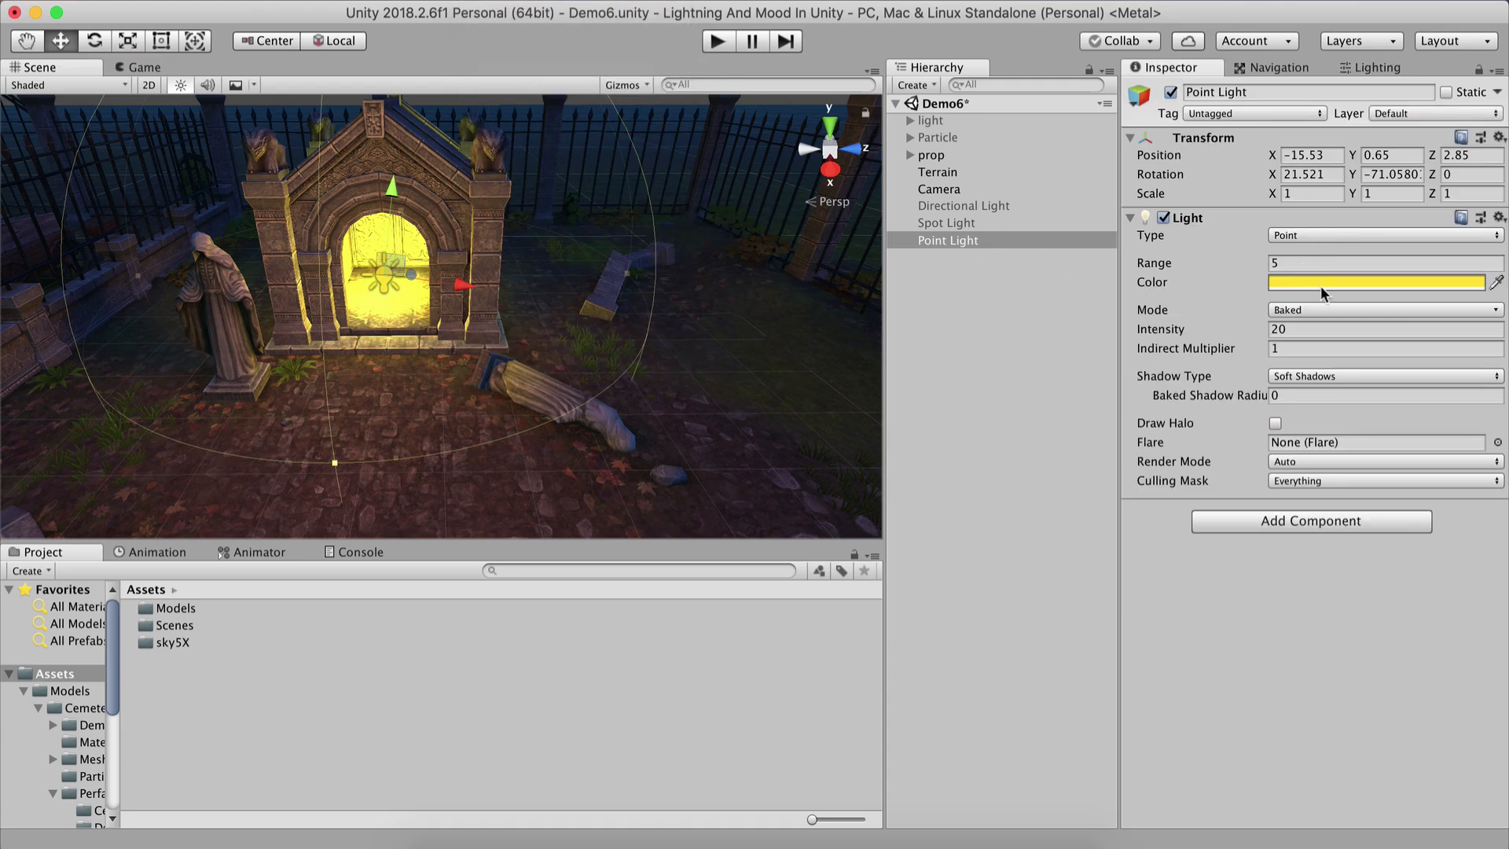
pyautogui.click(1313, 308)
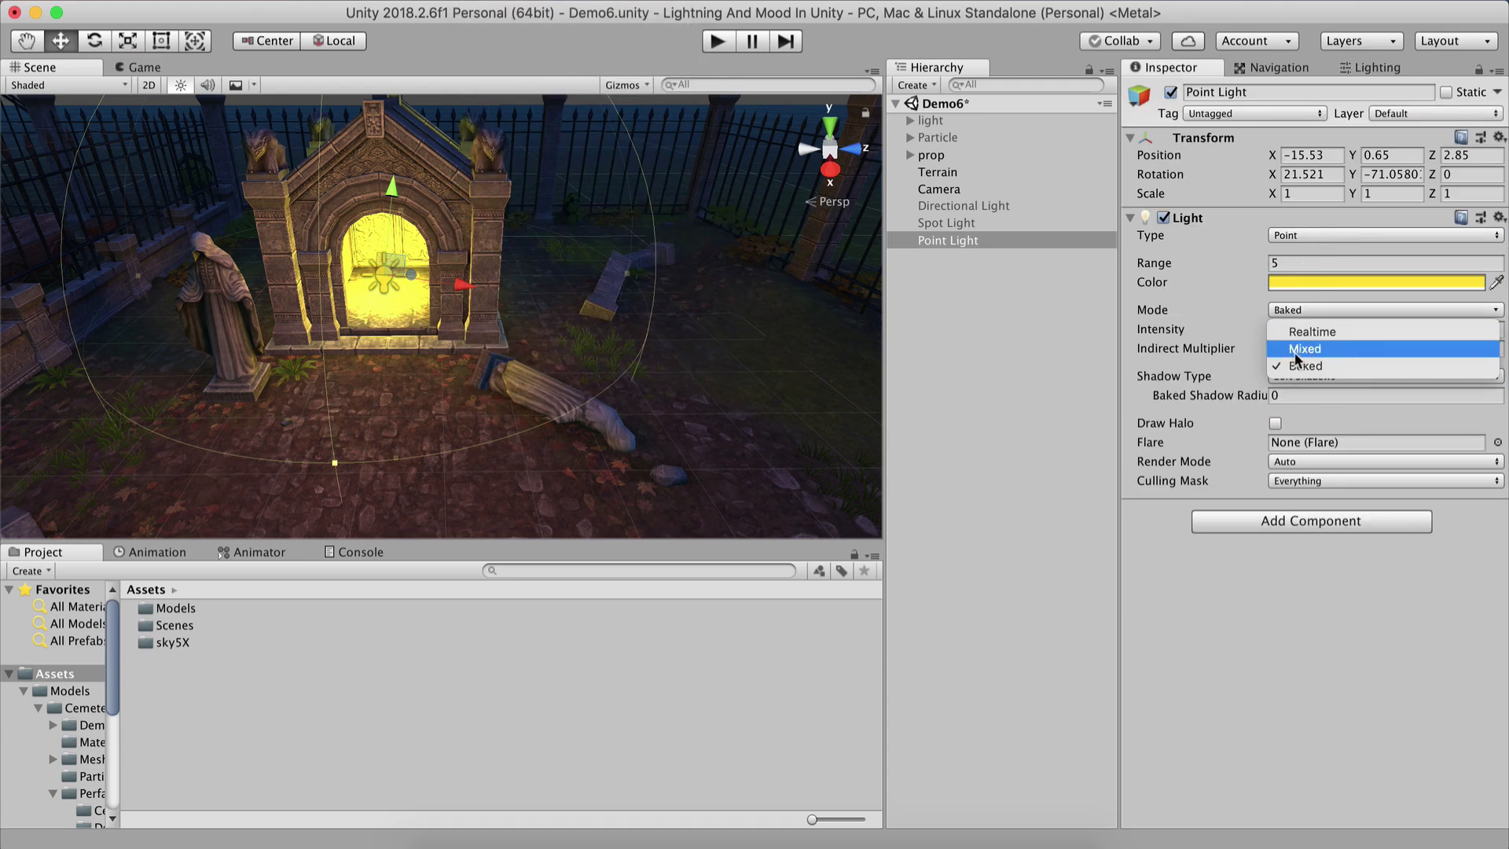
pyautogui.click(1007, 344)
pyautogui.click(964, 242)
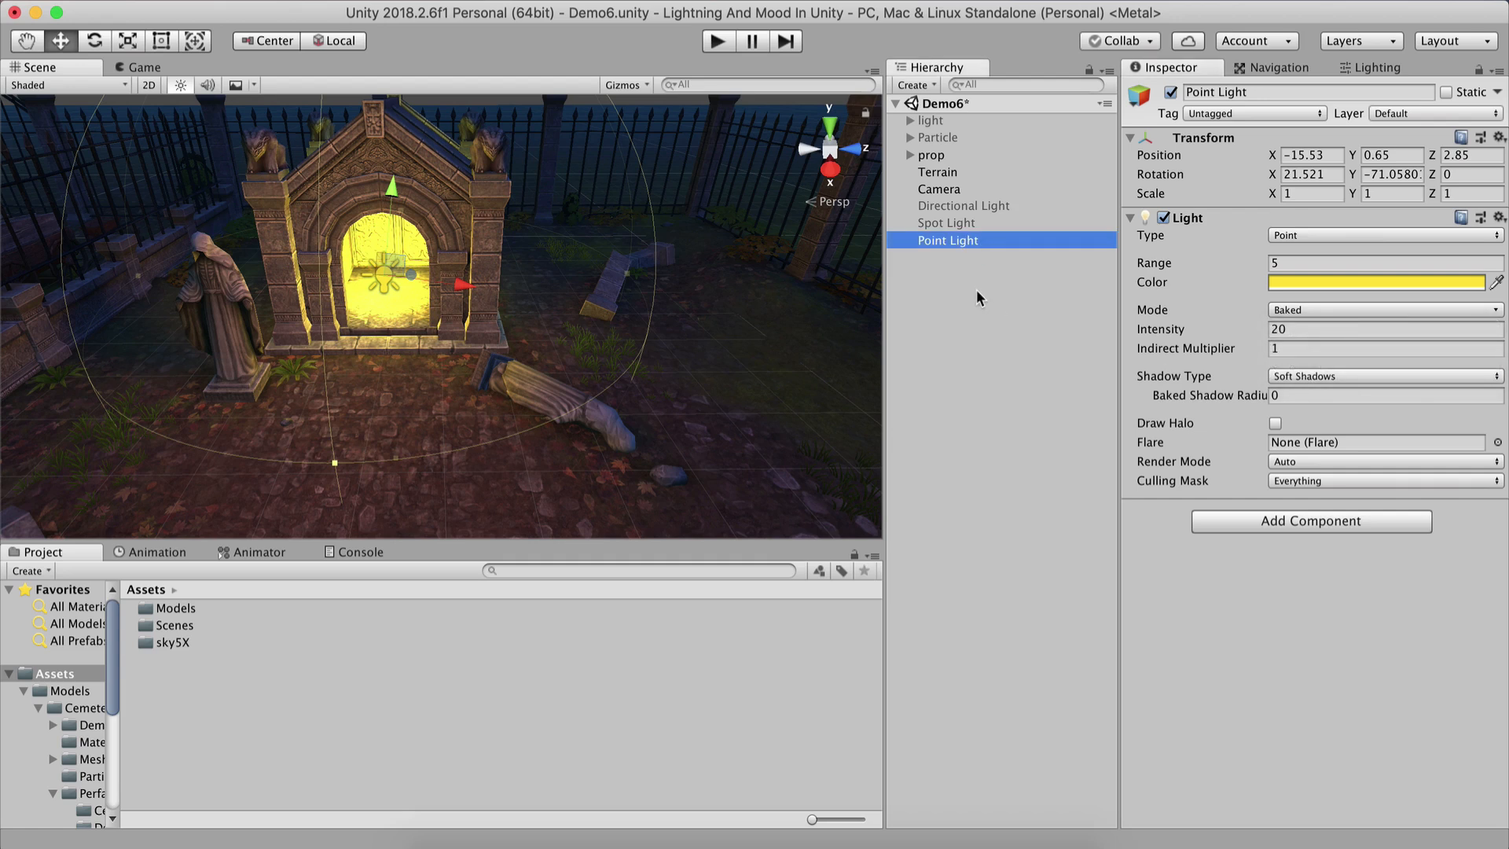
# Bake the reflection probes and generate the scene's lighting.
pyautogui.click(1389, 69)
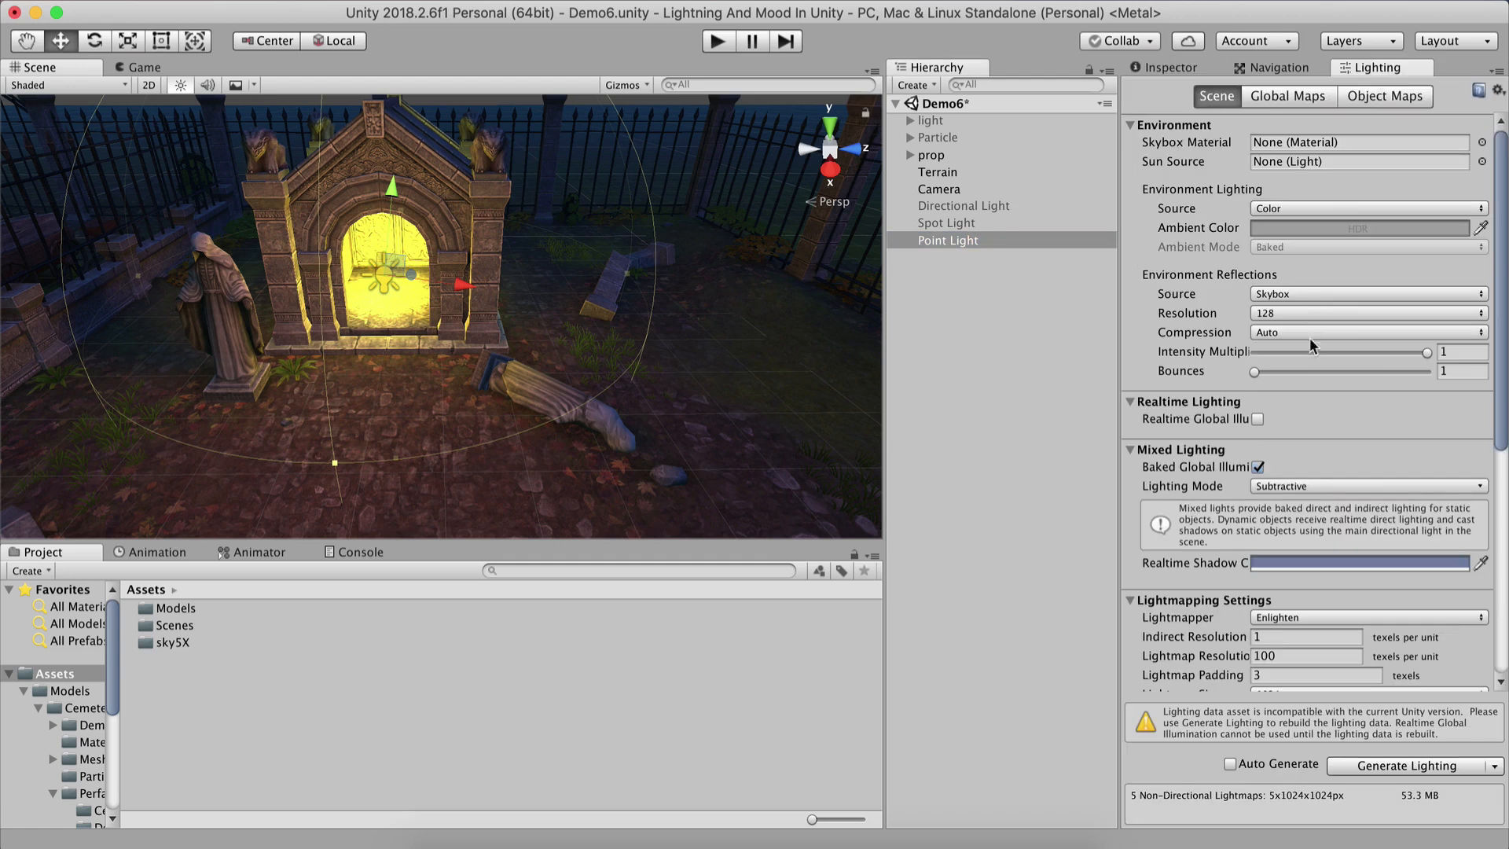
pyautogui.scroll(-10, 1309, 337)
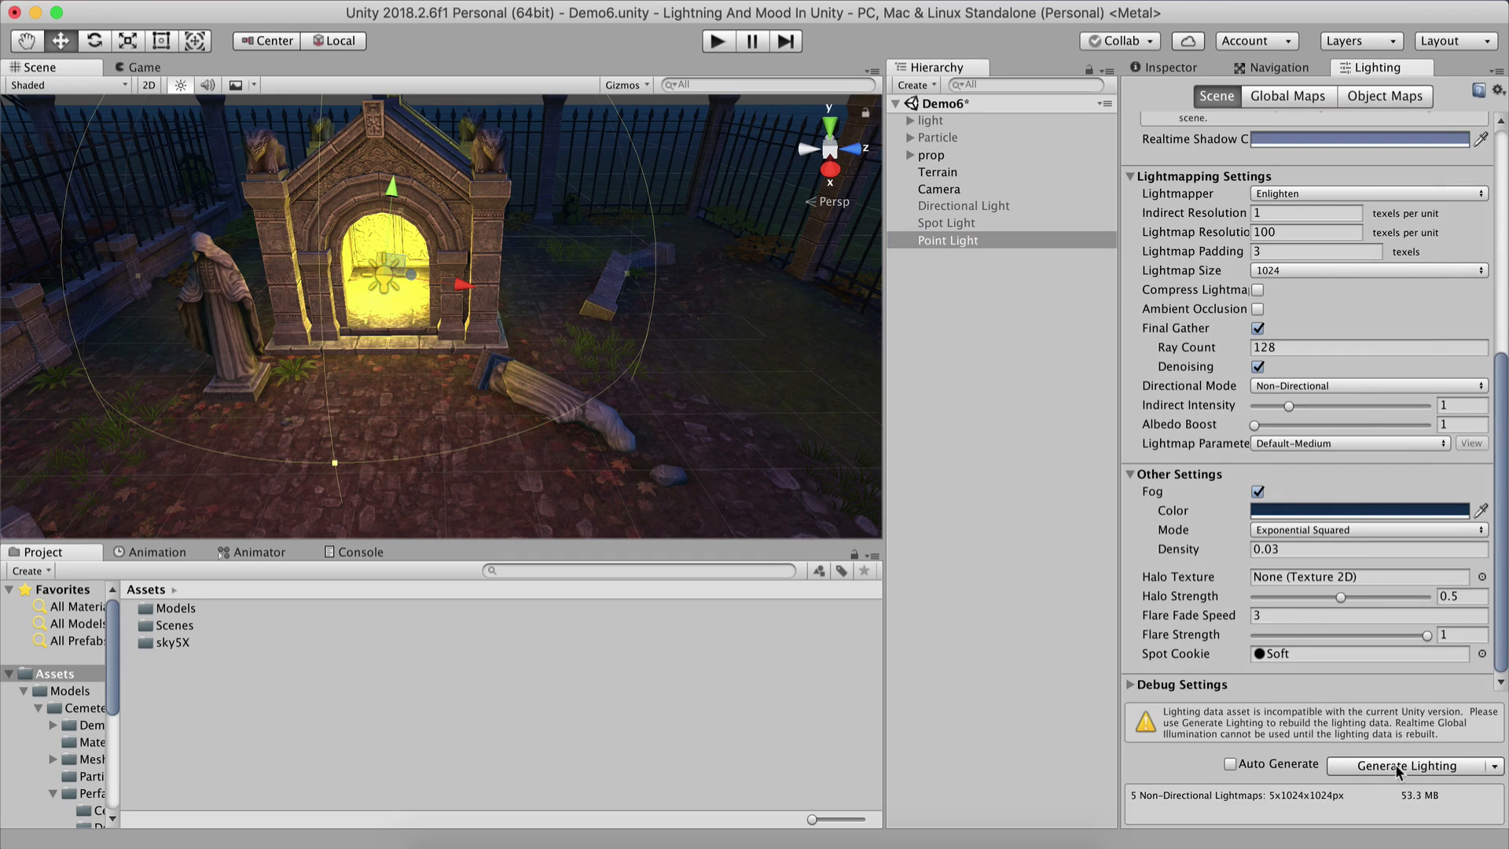
pyautogui.click(1493, 768)
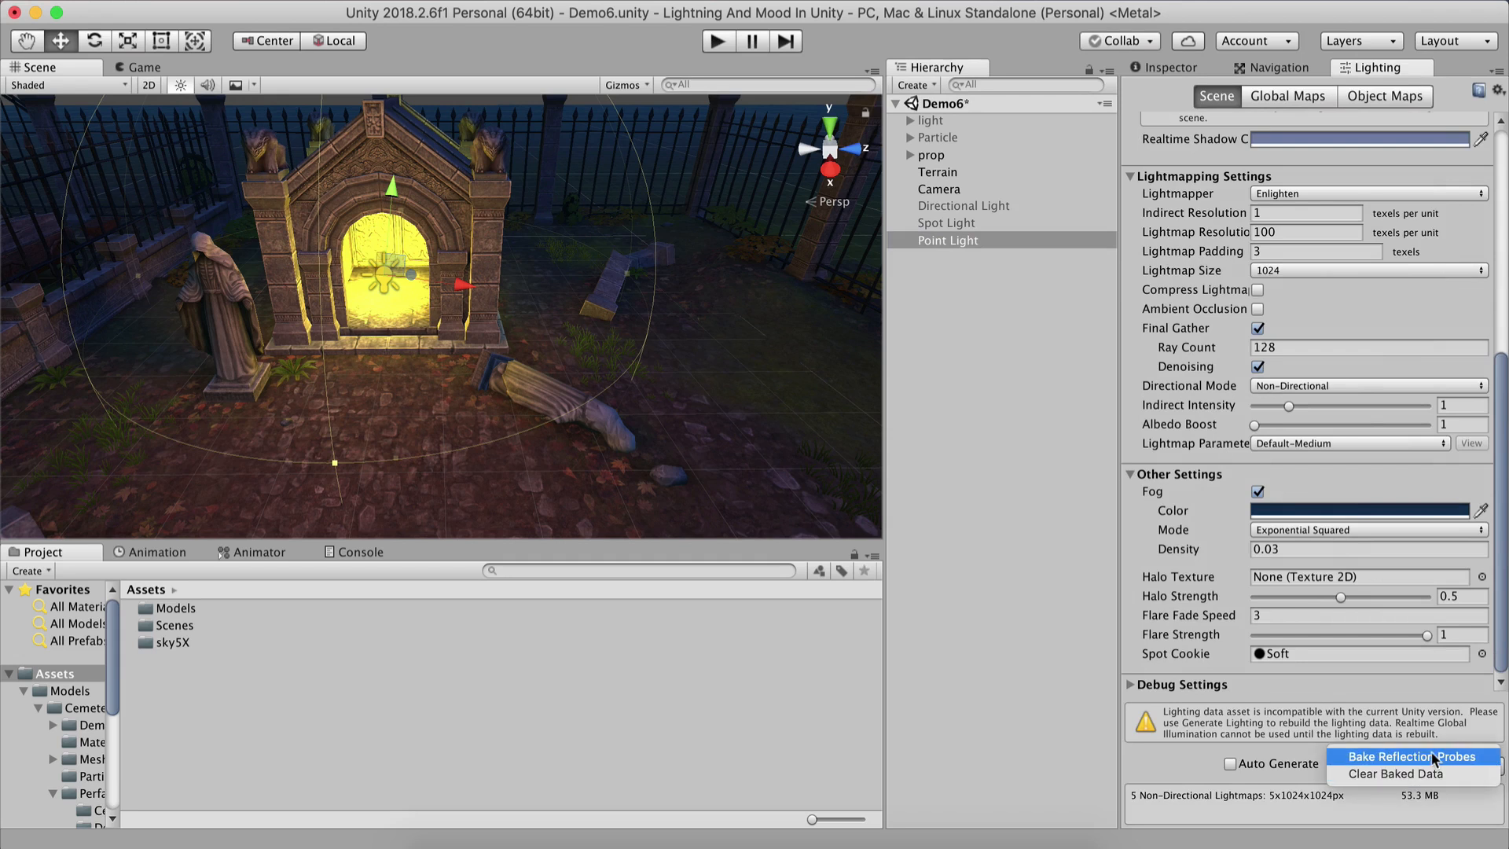
pyautogui.click(1385, 759)
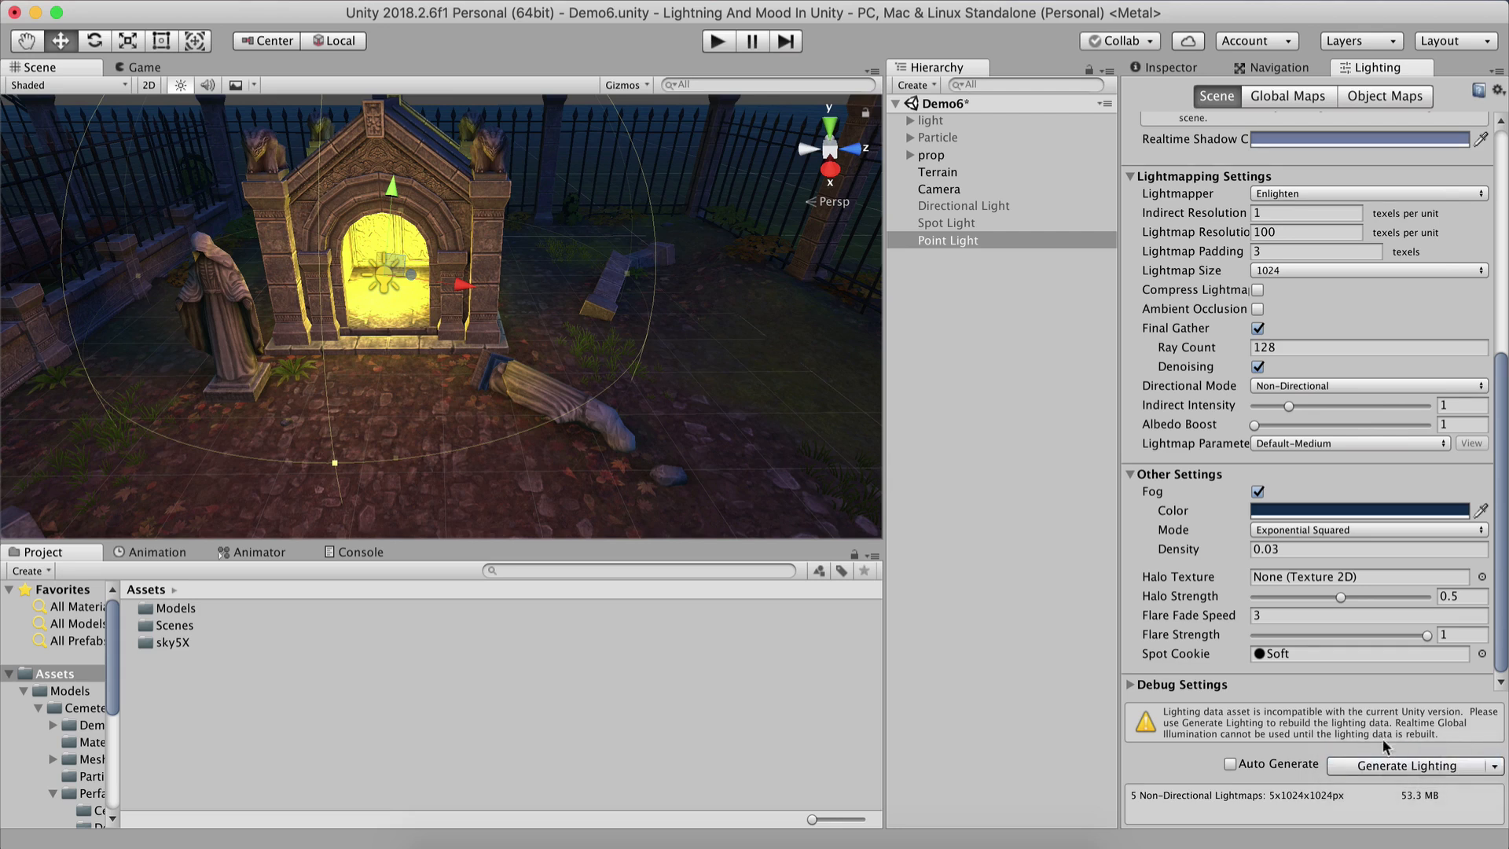
pyautogui.click(1491, 770)
pyautogui.click(1433, 755)
pyautogui.click(1375, 766)
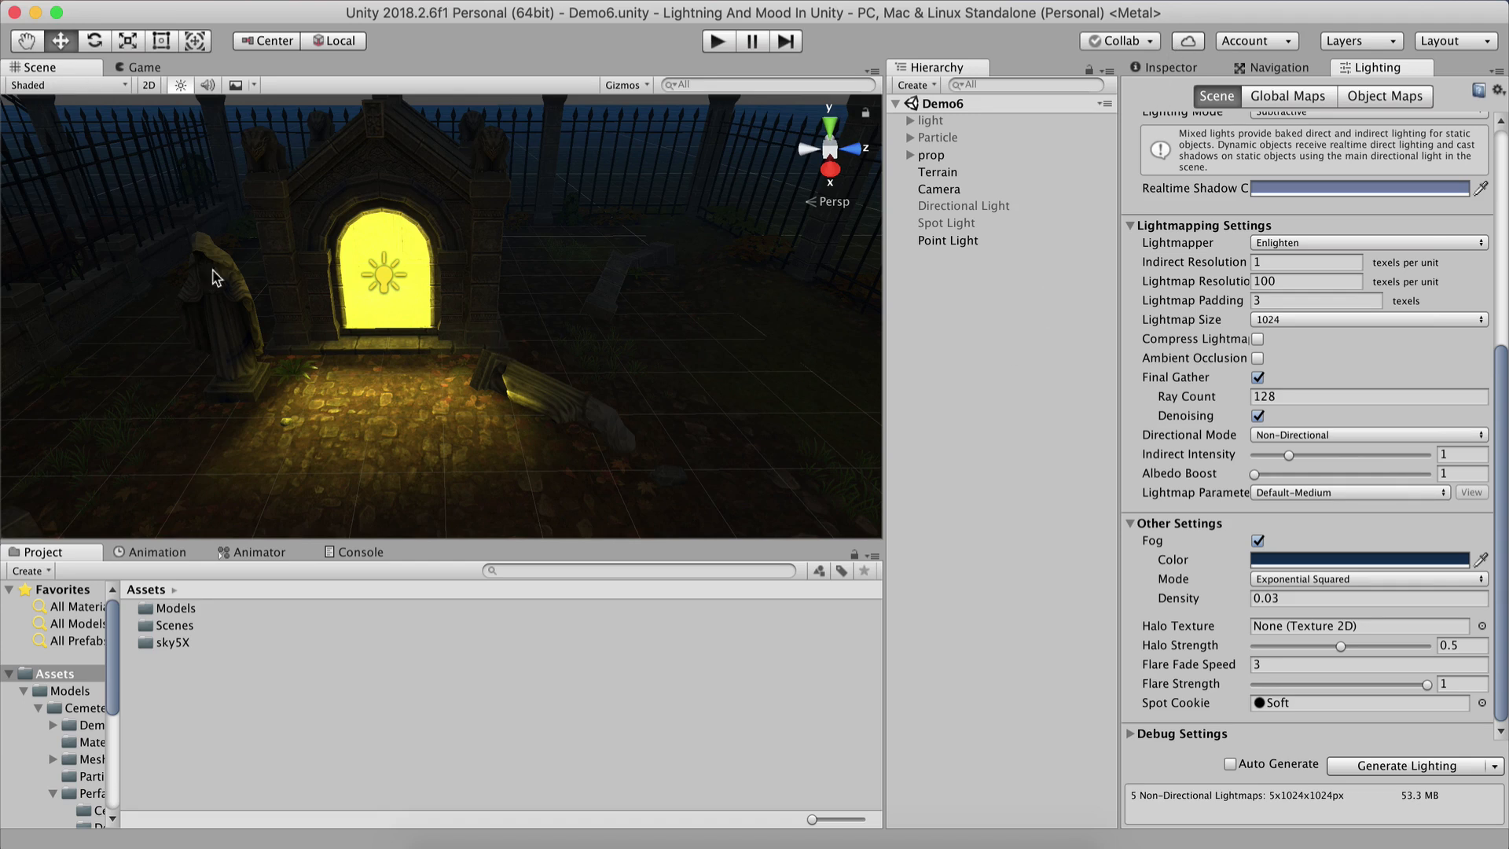
# Toggle the Directional Light on and off to compare the baked scene lighting.
pyautogui.scroll(-15, 217, 278)
pyautogui.moveTo(238, 403); pyautogui.dragTo(777, 267, button='right')
pyautogui.click(963, 206)
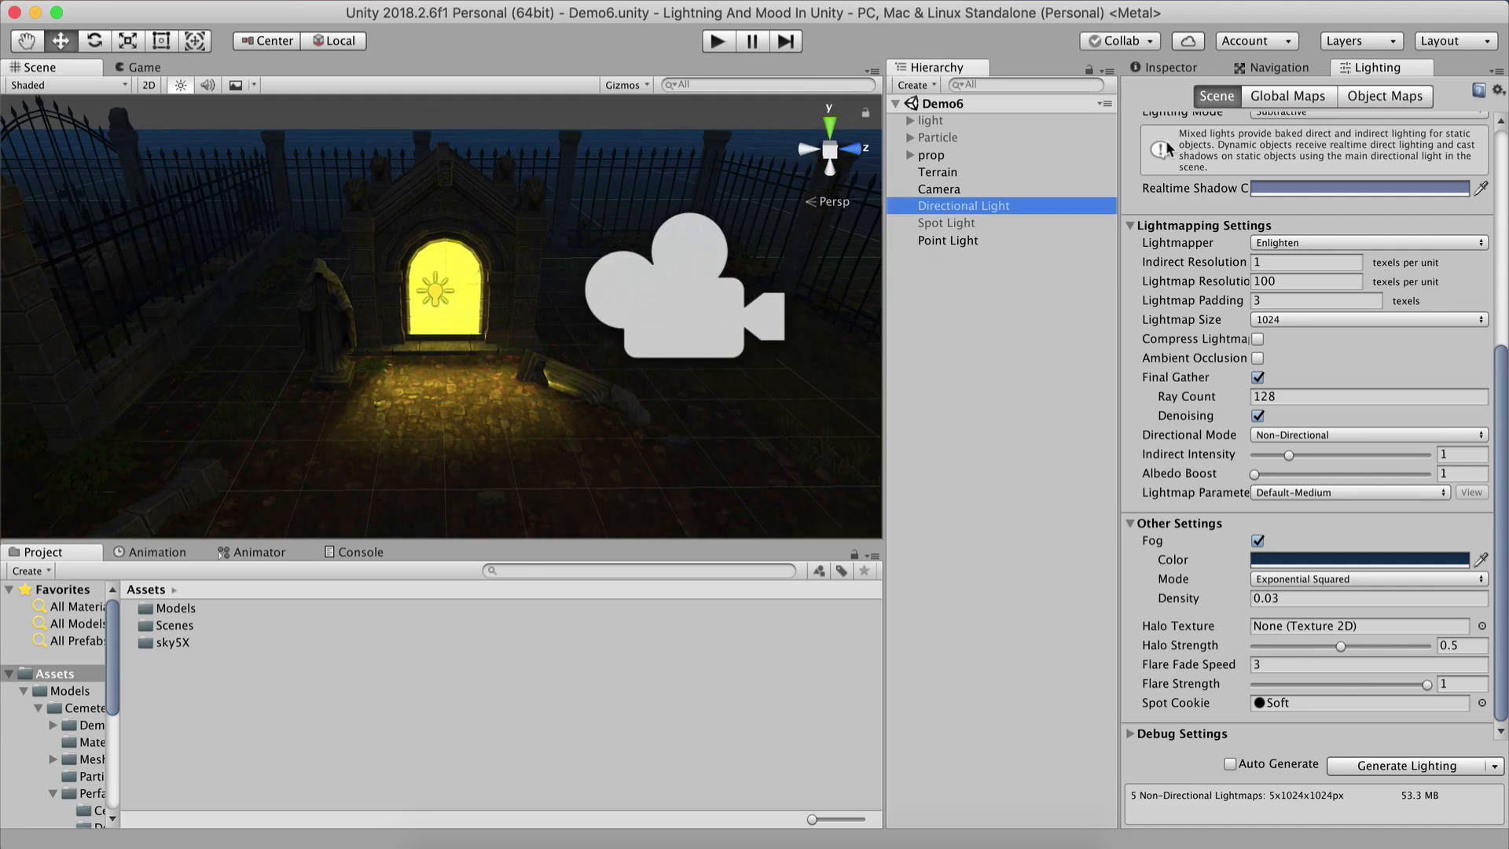
pyautogui.scroll(1, 1163, 110)
pyautogui.click(1161, 67)
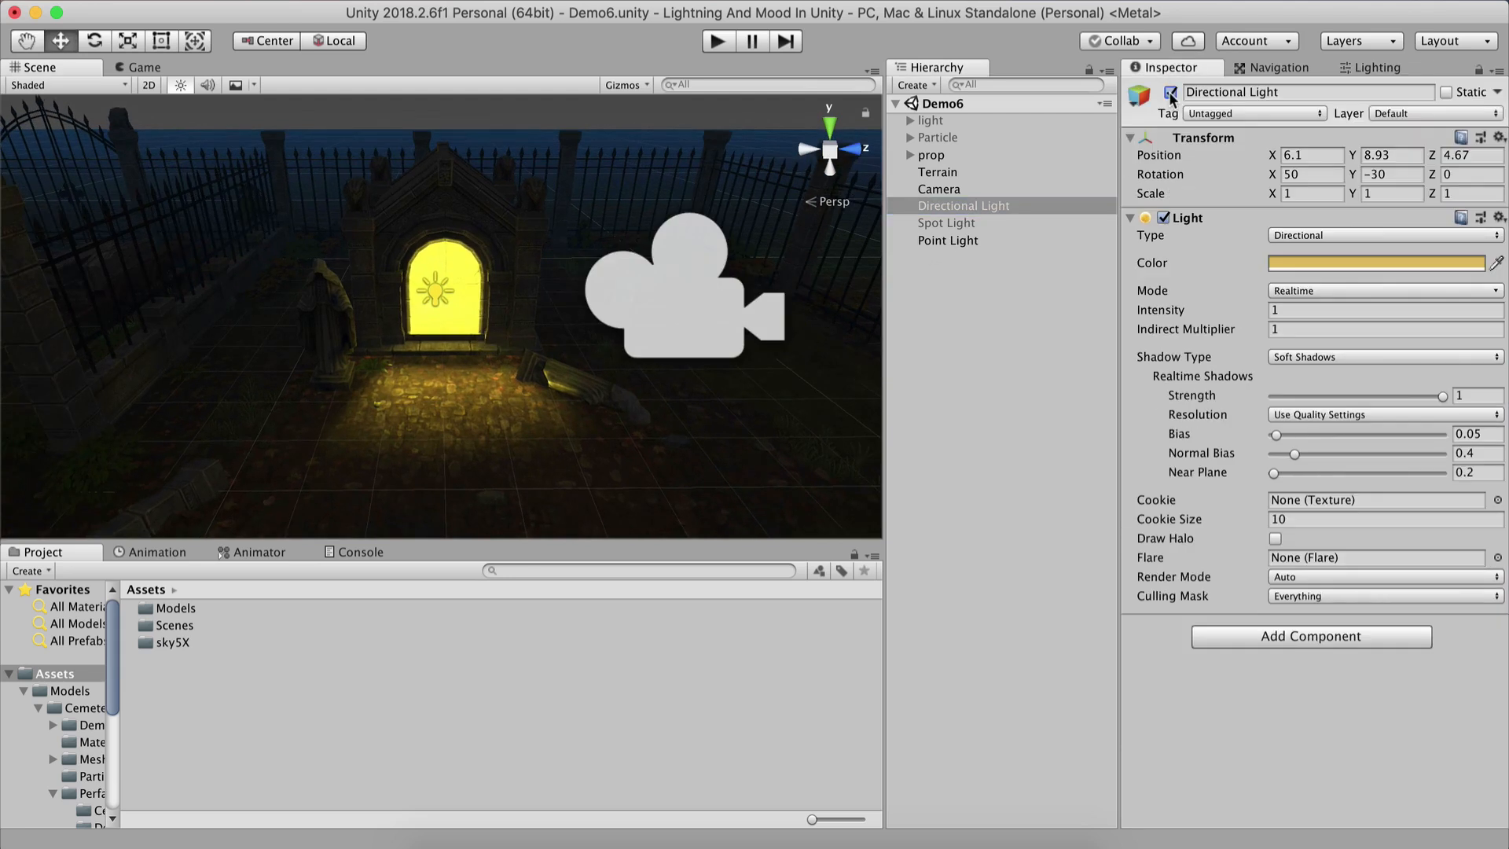
pyautogui.click(1170, 93)
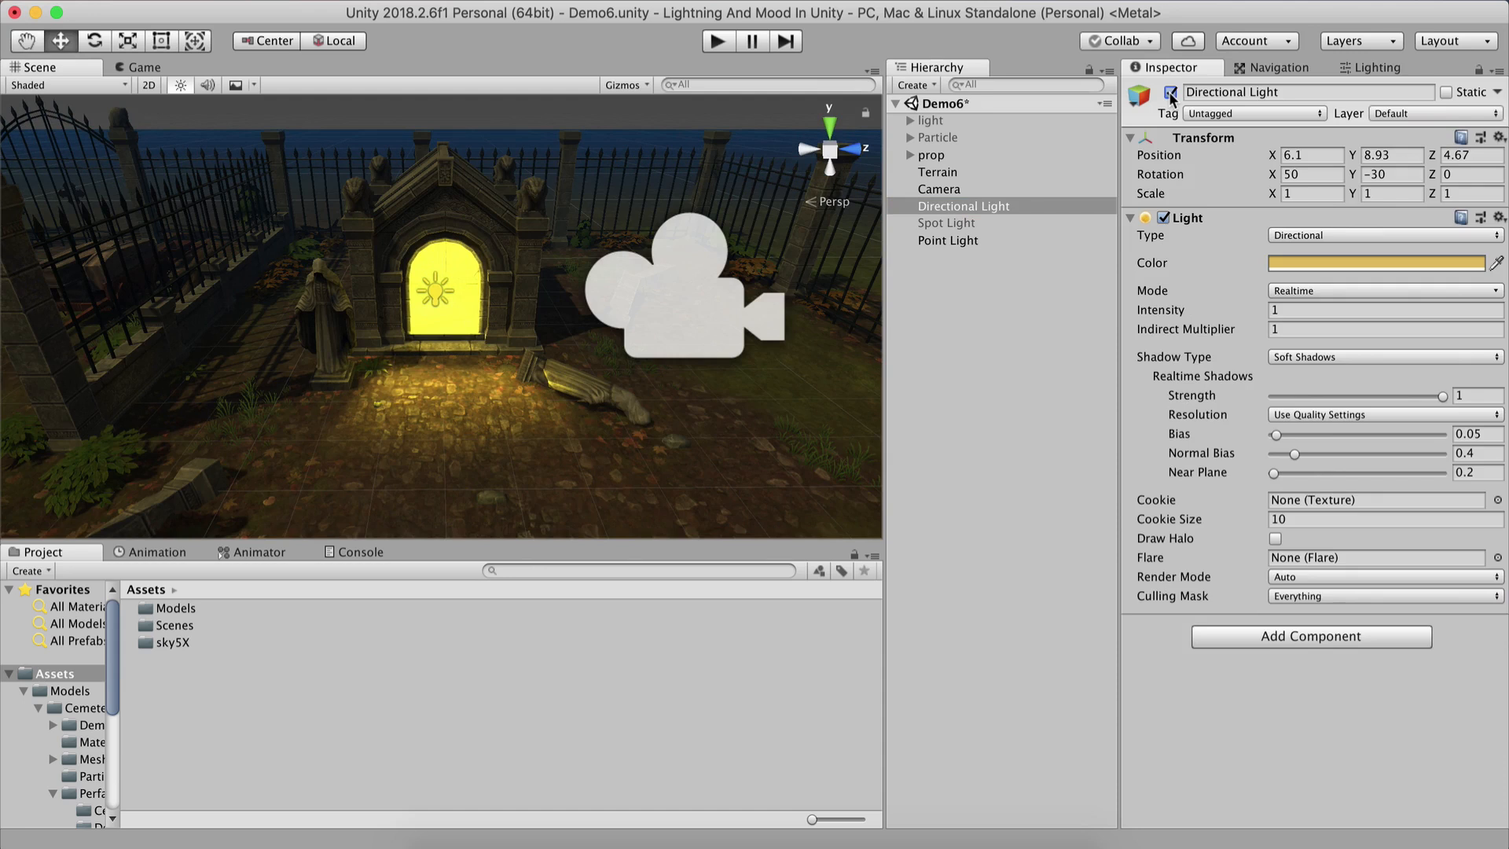
pyautogui.click(1170, 93)
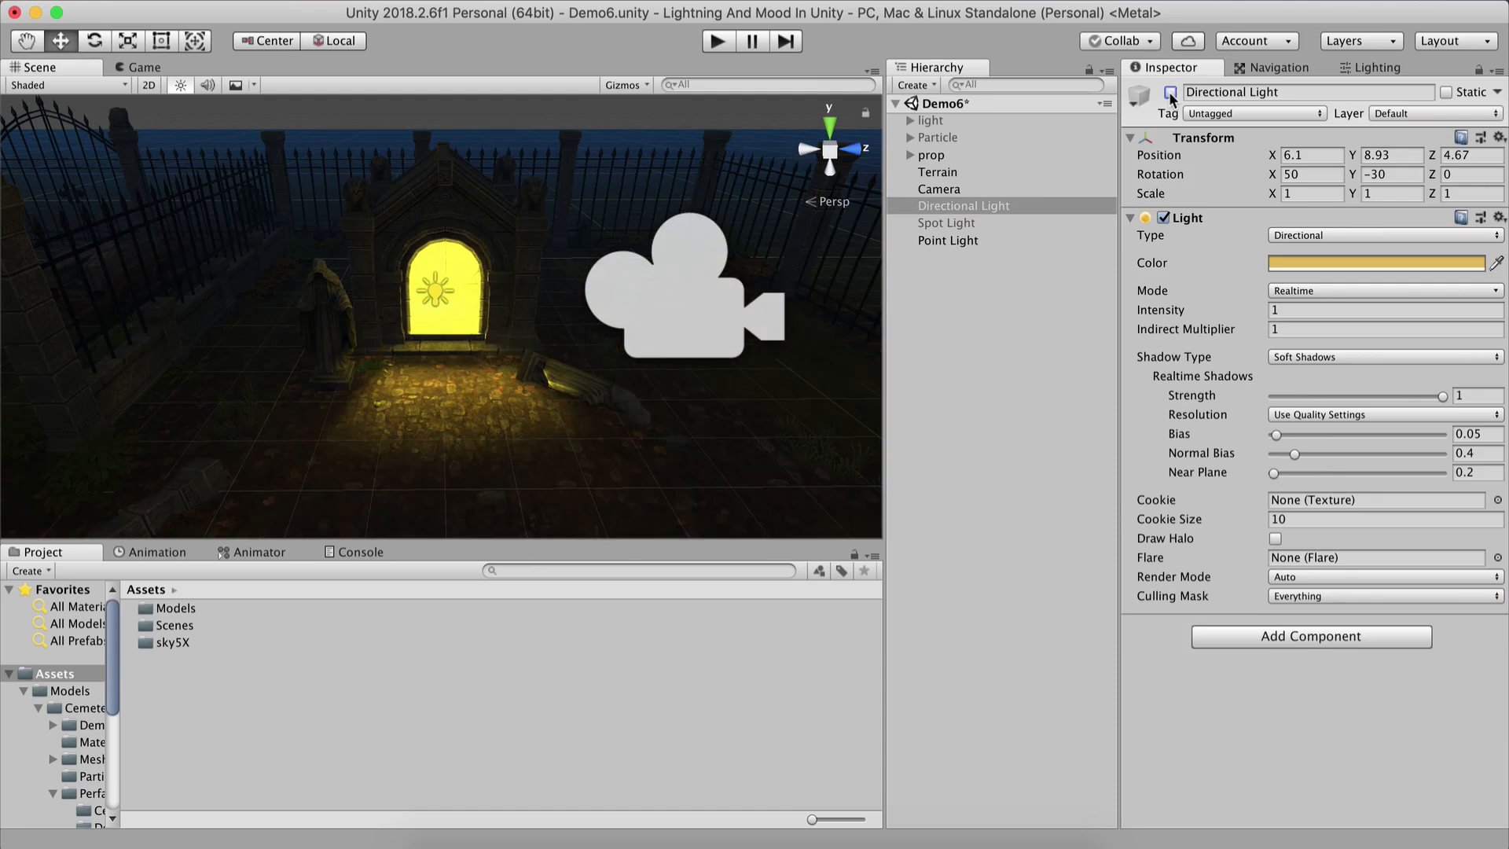
# Toggle the Spot Light on and off to compare its effect on the baked scene.
pyautogui.click(977, 239)
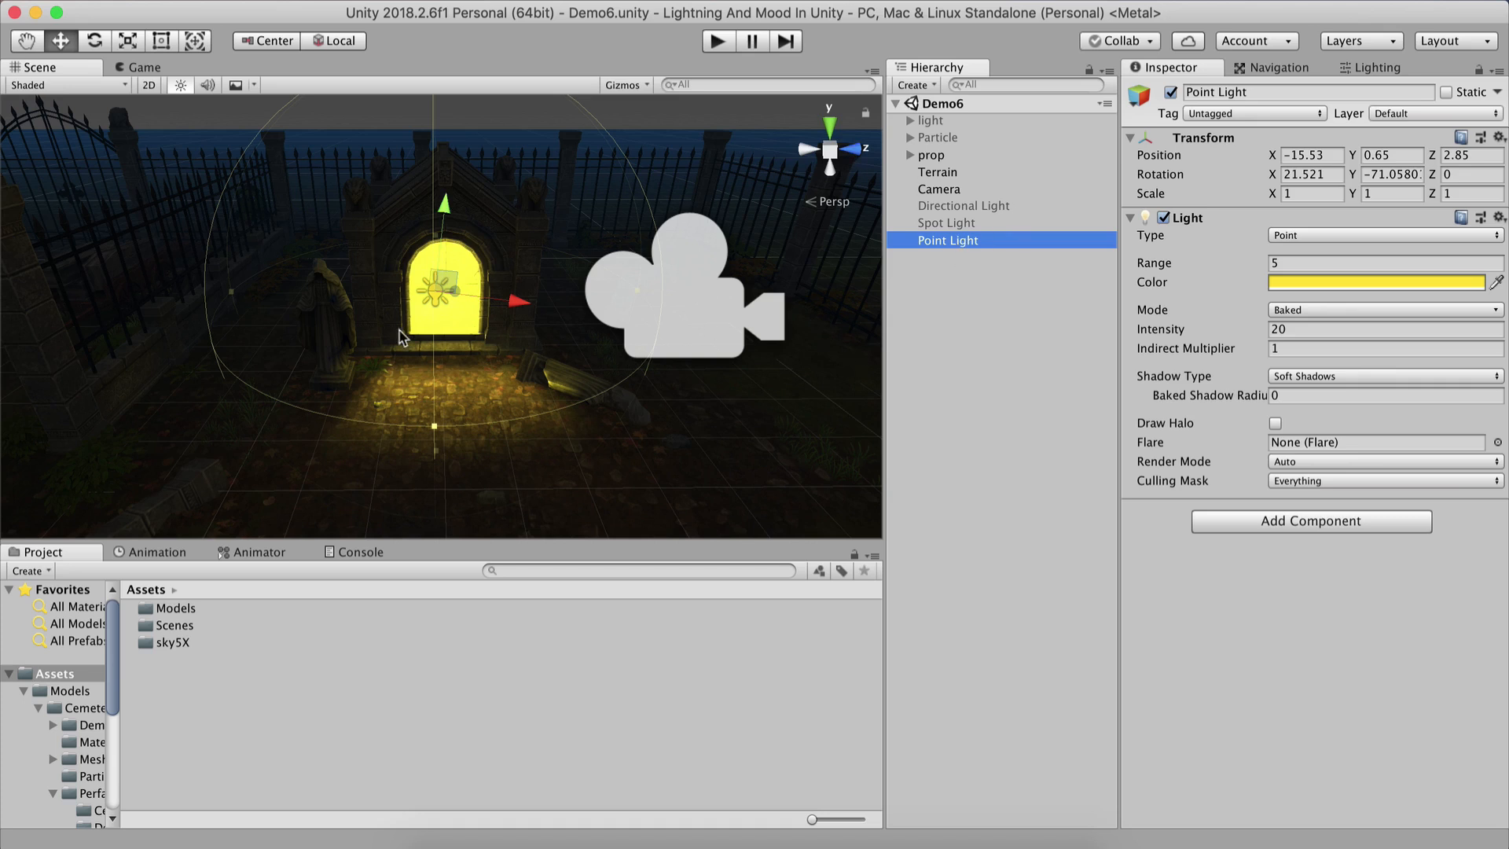
pyautogui.moveTo(404, 336); pyautogui.dragTo(509, 439, button='right')
pyautogui.scroll(-5, 509, 439)
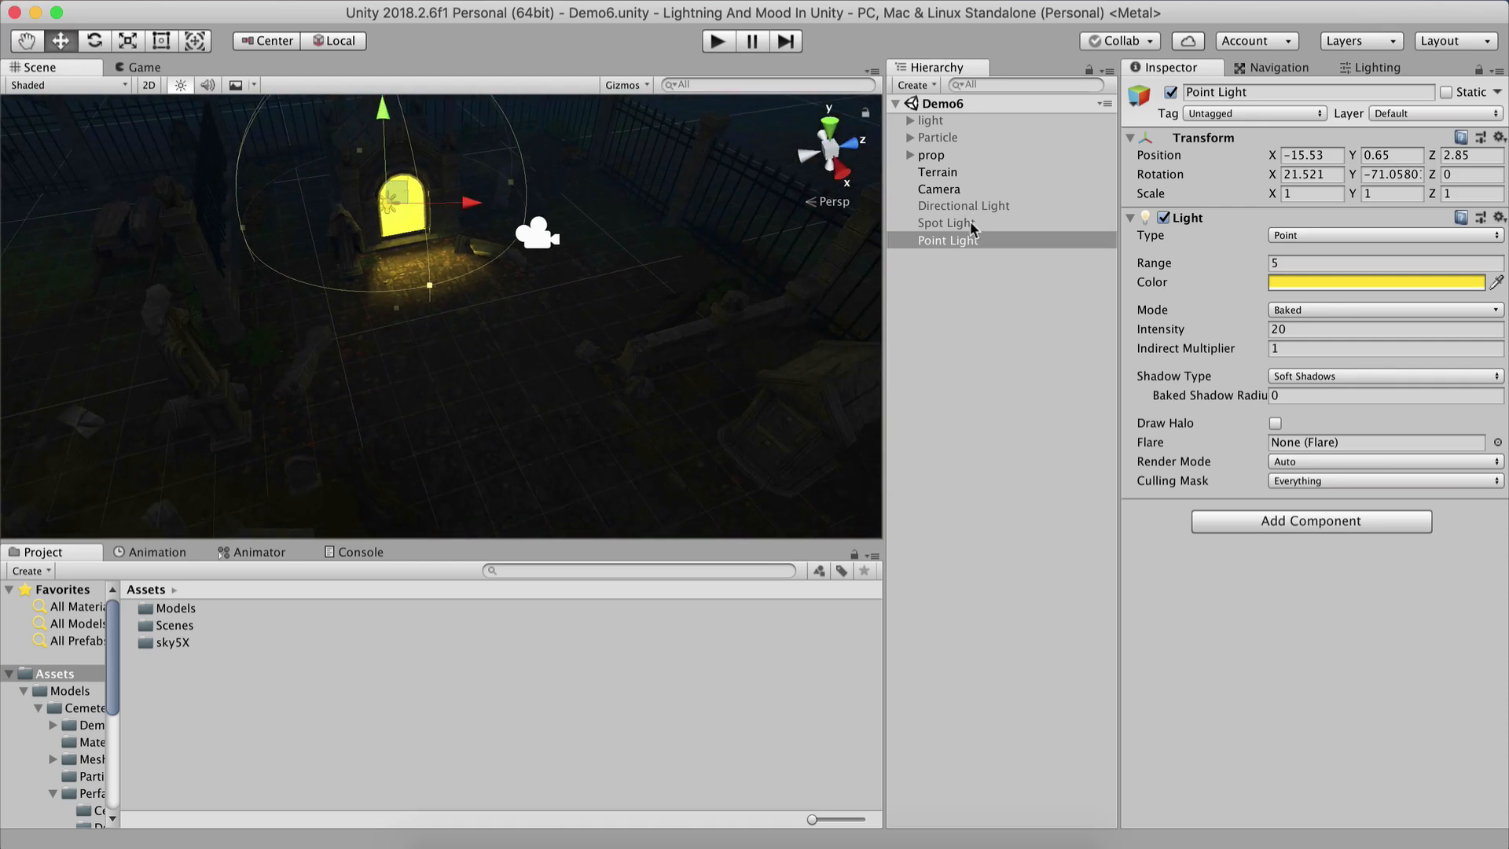
pyautogui.click(946, 224)
pyautogui.click(1170, 93)
pyautogui.moveTo(665, 293)
pyautogui.mouseDown(button='middle')
pyautogui.moveTo(638, 235)
pyautogui.moveTo(685, 311)
pyautogui.mouseUp(button='middle')
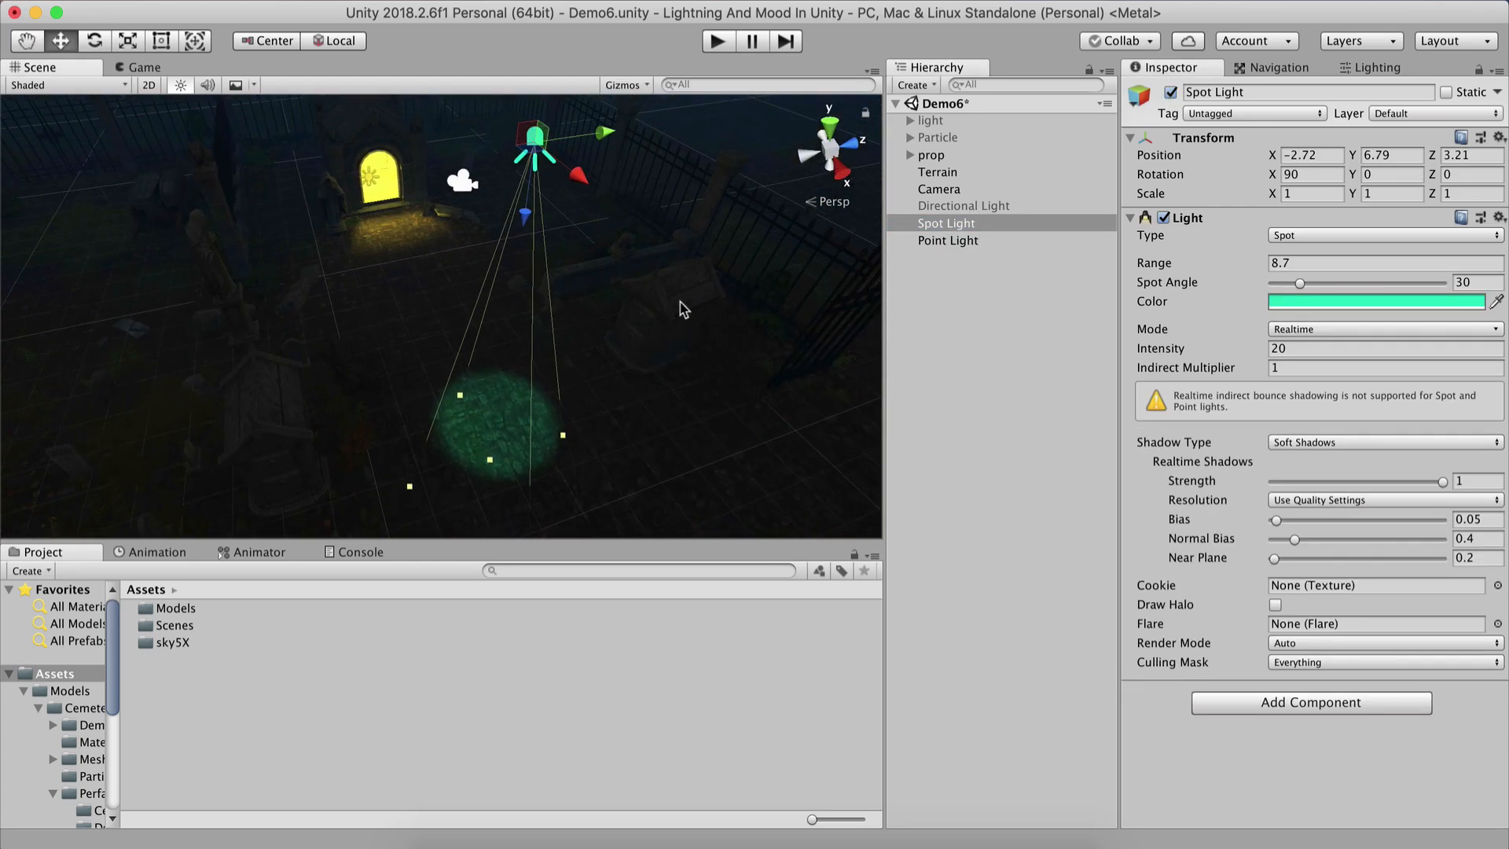
pyautogui.click(1170, 93)
# Disable the Point Light and save the scene.
pyautogui.press('w')
pyautogui.moveTo(482, 195); pyautogui.dragTo(446, 122, button='right')
pyautogui.click(916, 240)
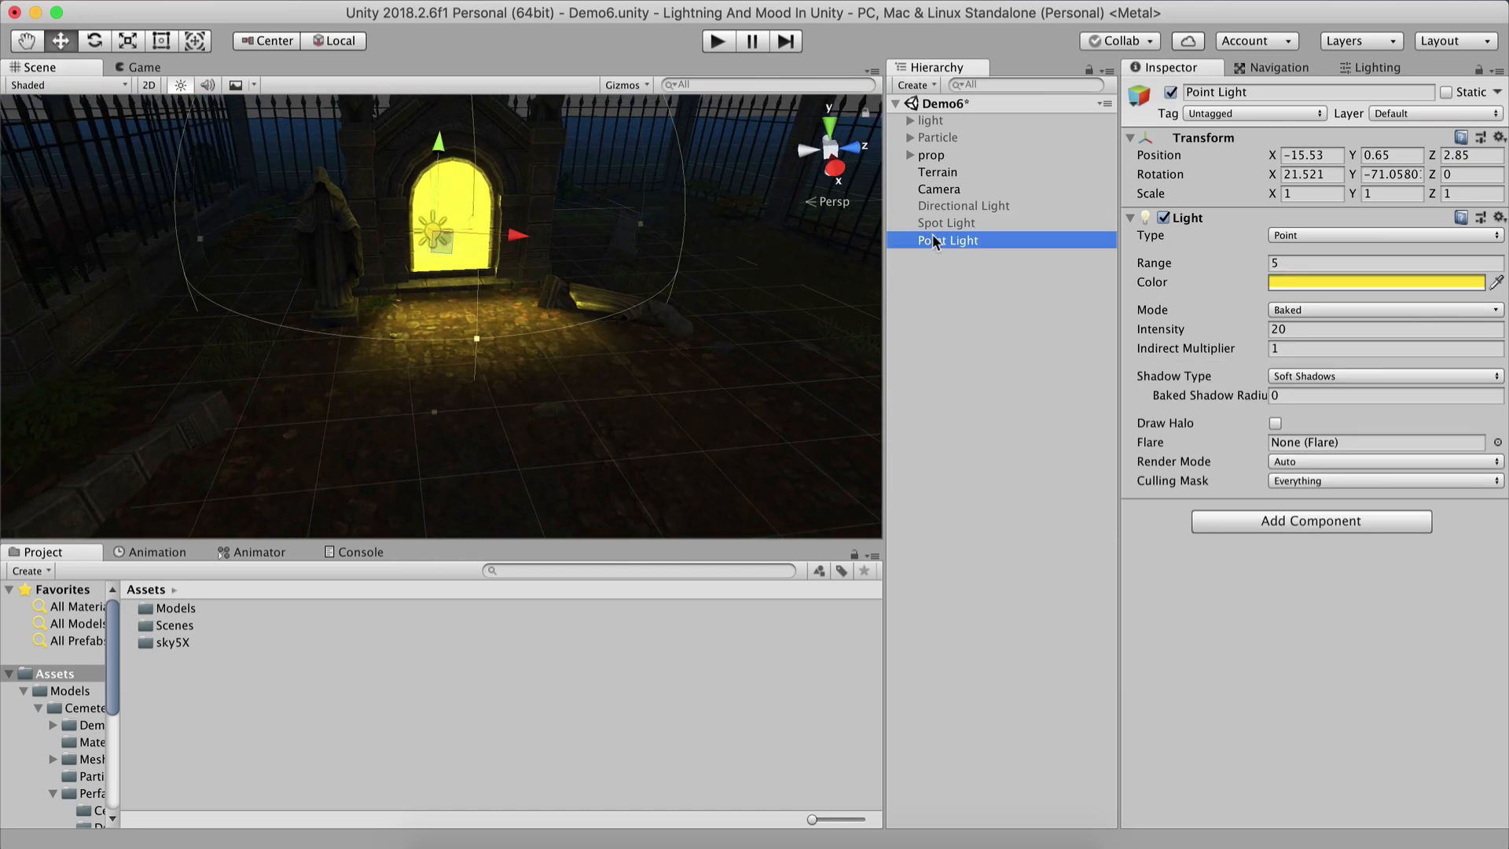
pyautogui.click(1170, 93)
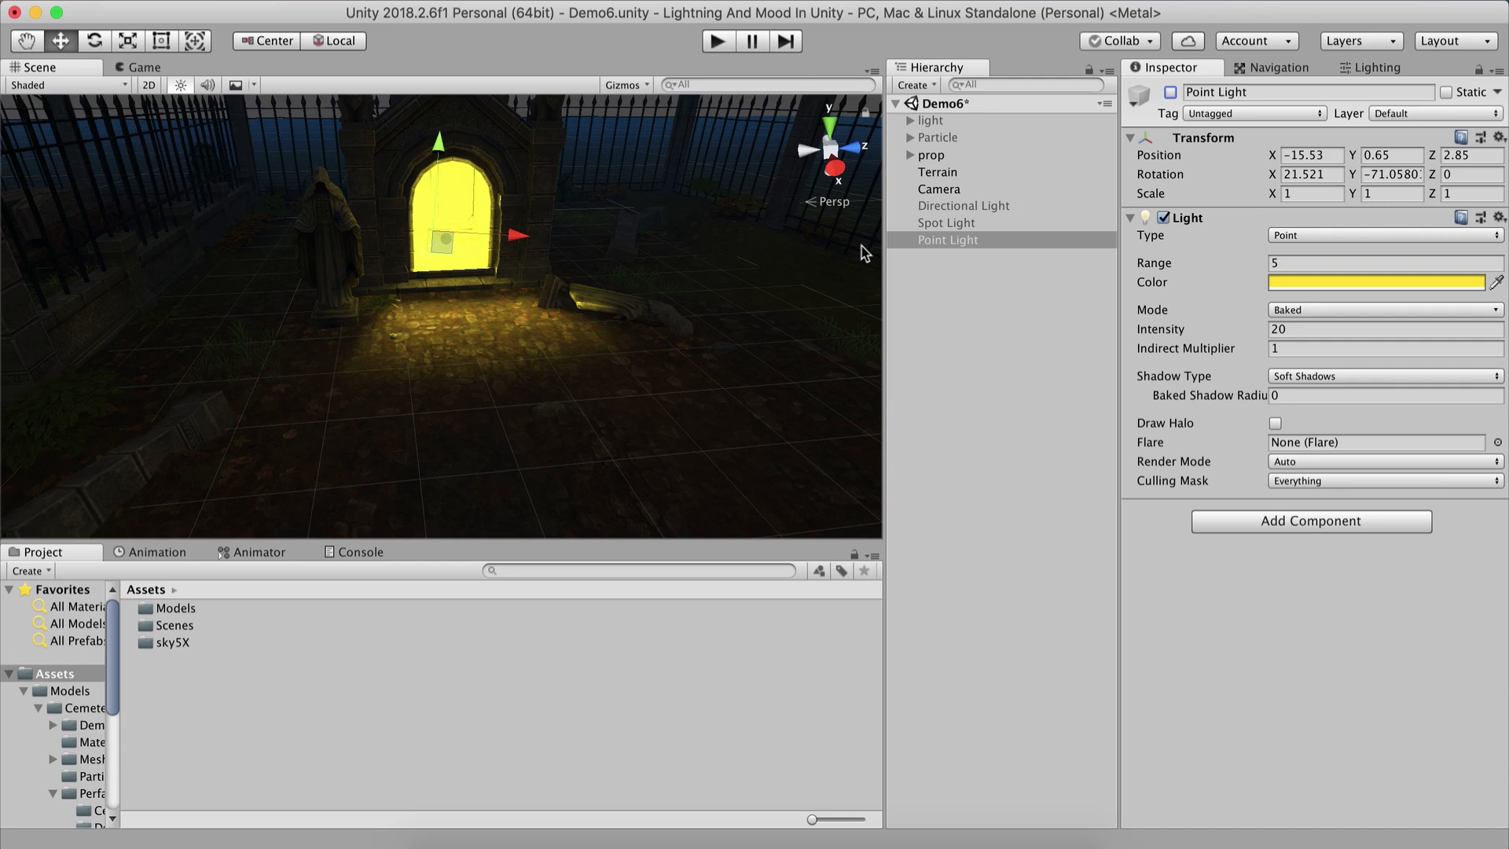
pyautogui.press('super+s')
# Toggle the Point Light on and off while viewing the crypt to compare the baked lighting.
pyautogui.scroll(-3, 549, 290)
pyautogui.moveTo(549, 290); pyautogui.dragTo(649, 504, button='middle')
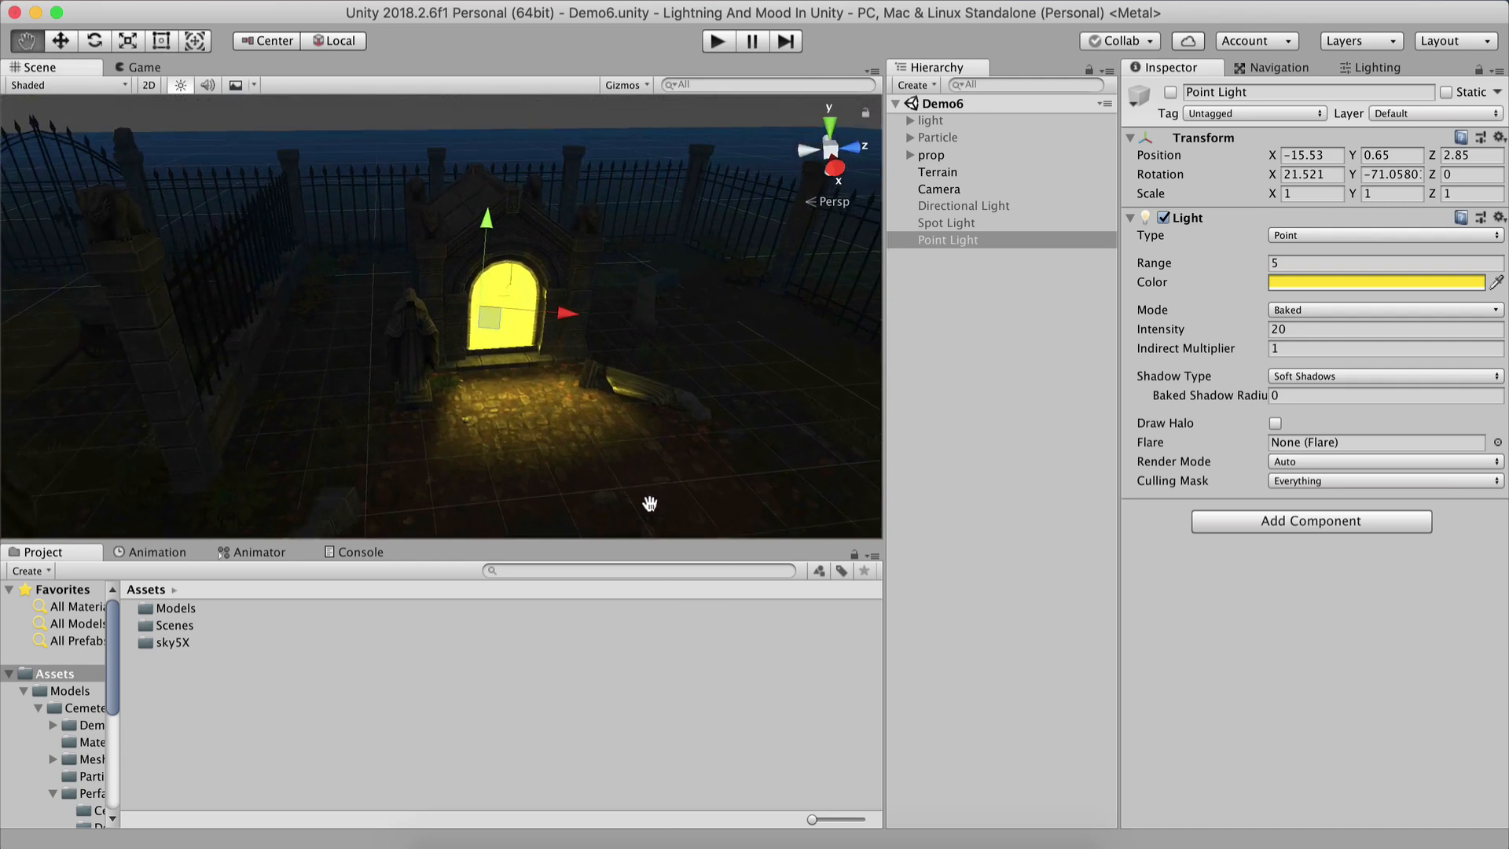
pyautogui.keyDown('alt'); pyautogui.moveTo(650, 503); pyautogui.dragTo(360, 372); pyautogui.keyUp('alt')
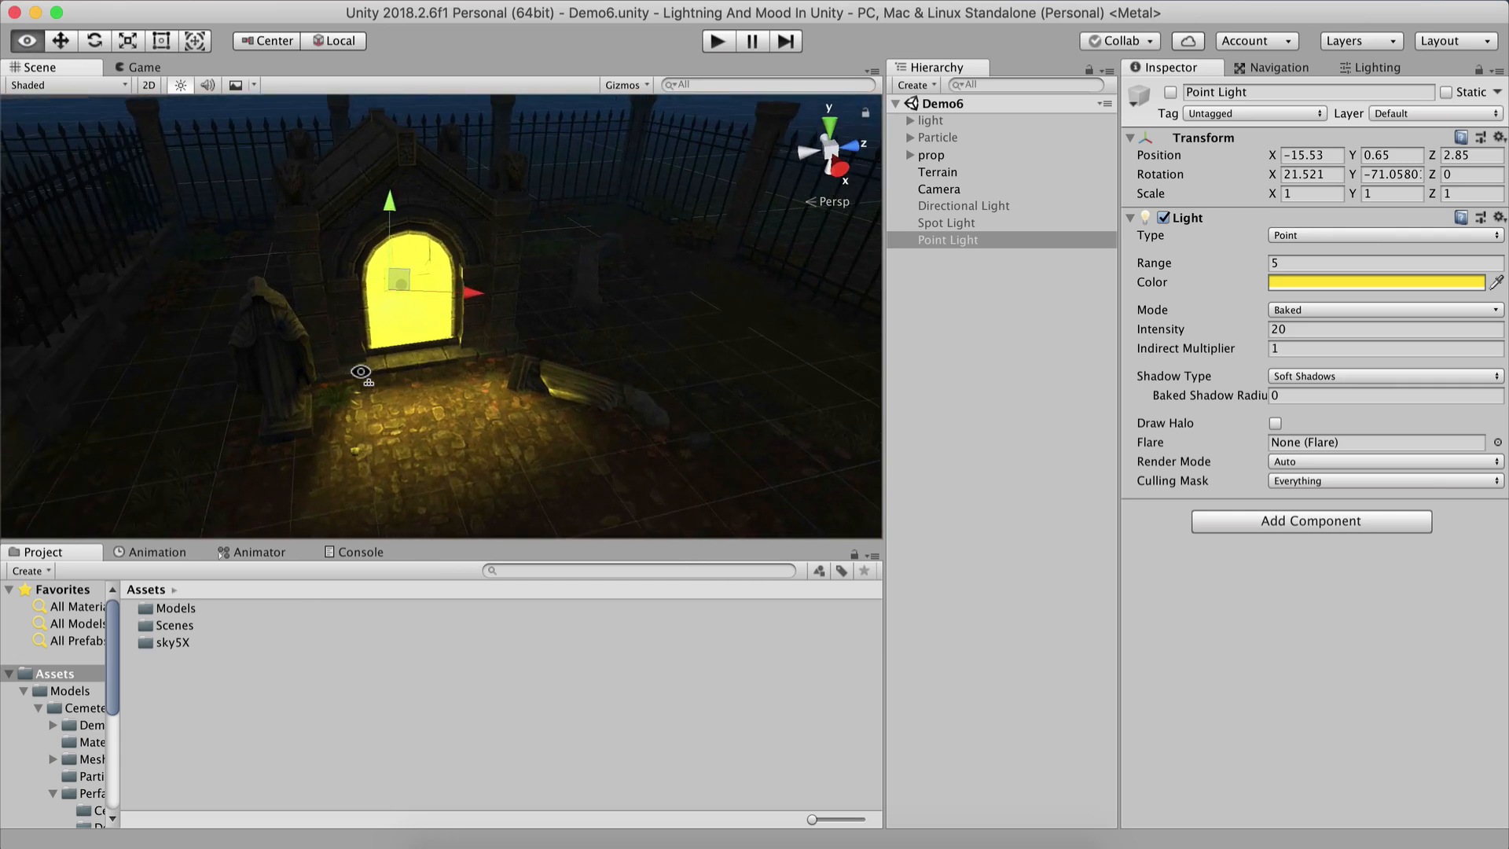
pyautogui.scroll(3, 359, 375)
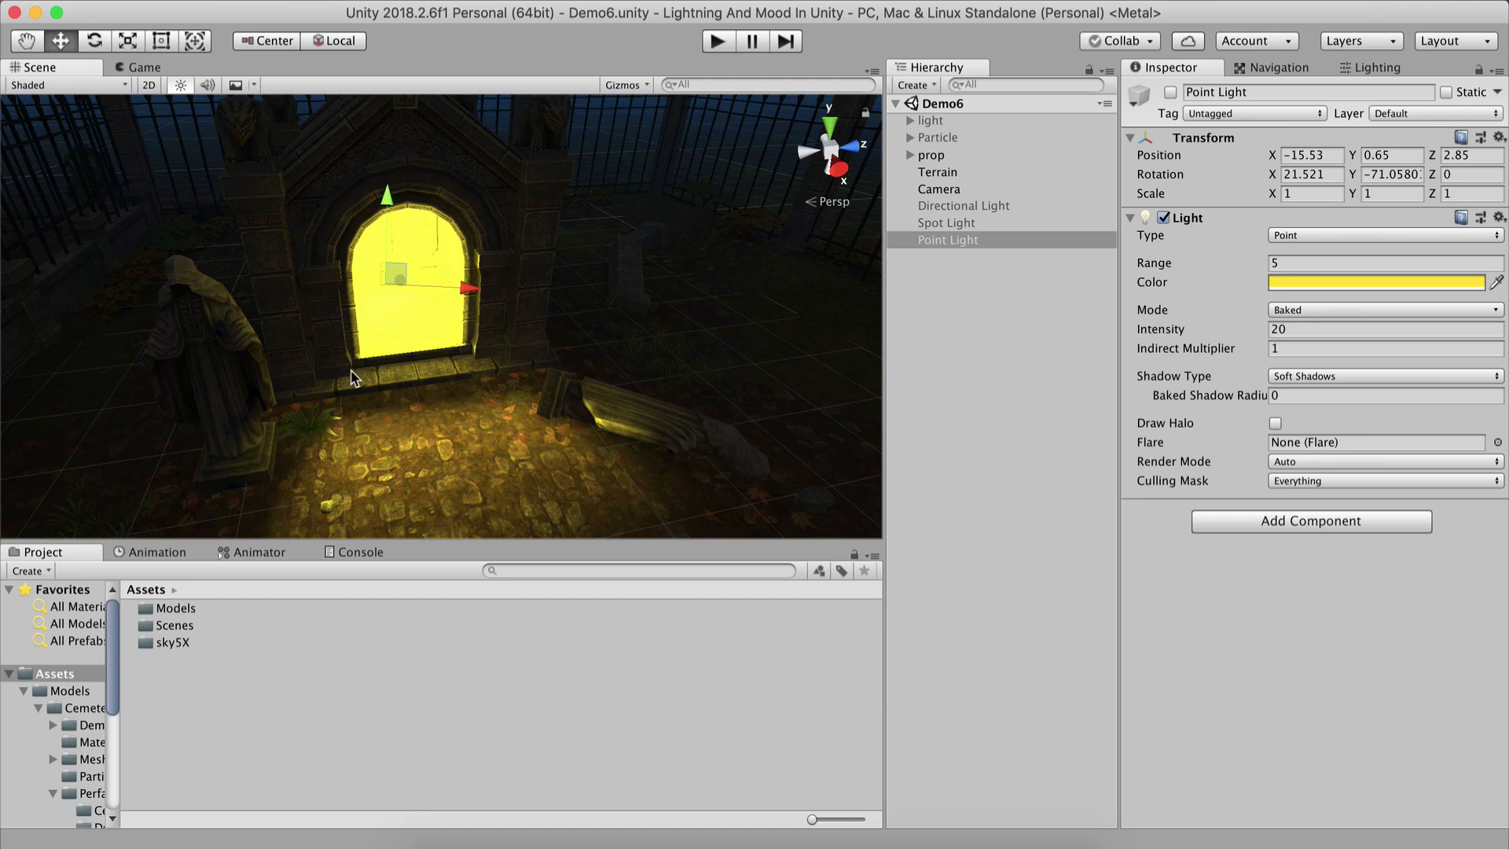
pyautogui.click(1171, 92)
pyautogui.click(1171, 93)
pyautogui.scroll(-3, 572, 269)
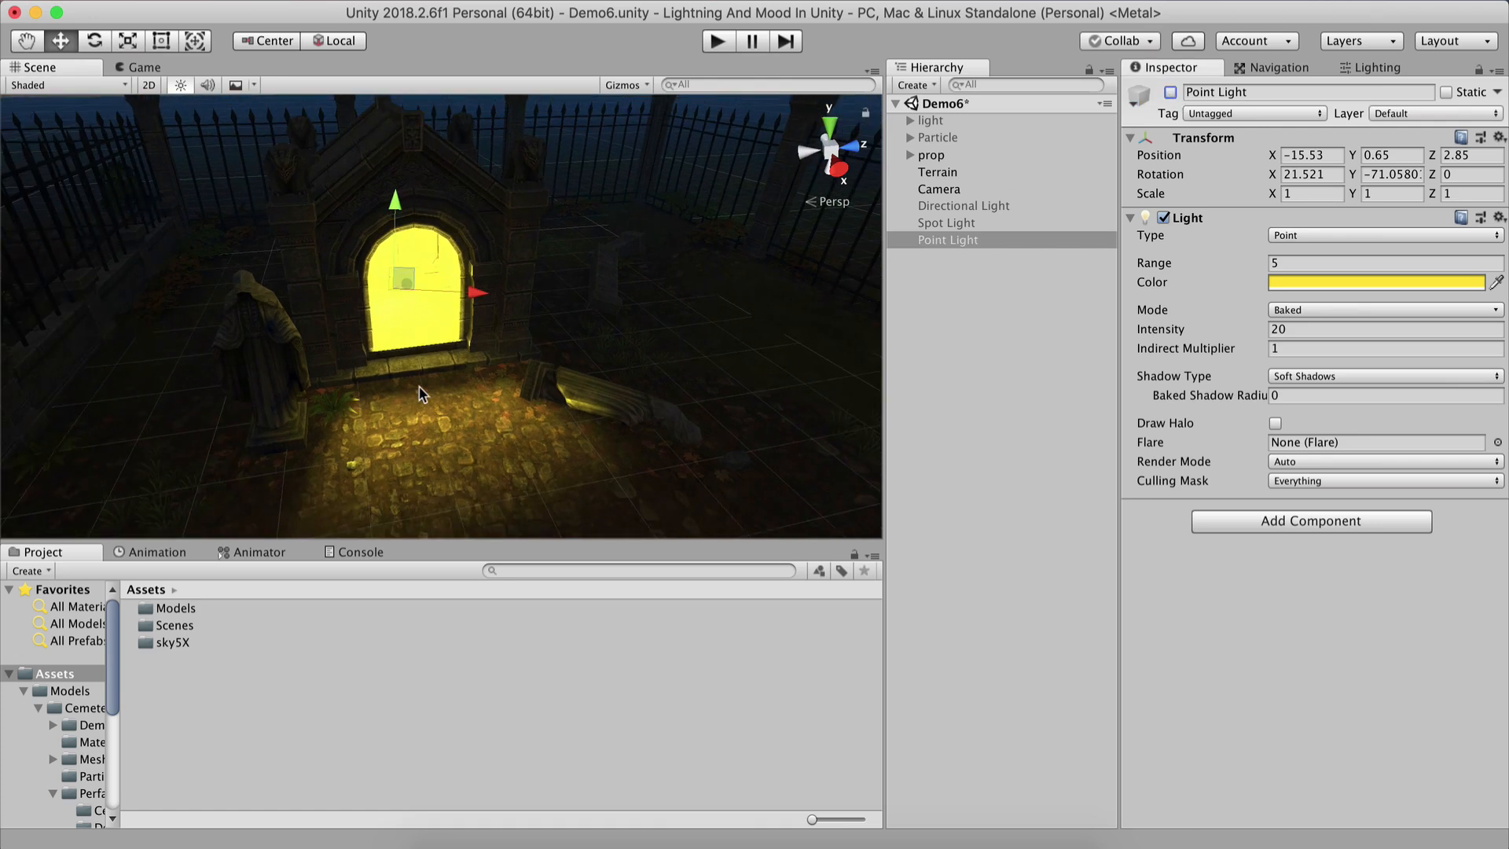
pyautogui.moveTo(436, 396); pyautogui.dragTo(503, 395, button='middle')
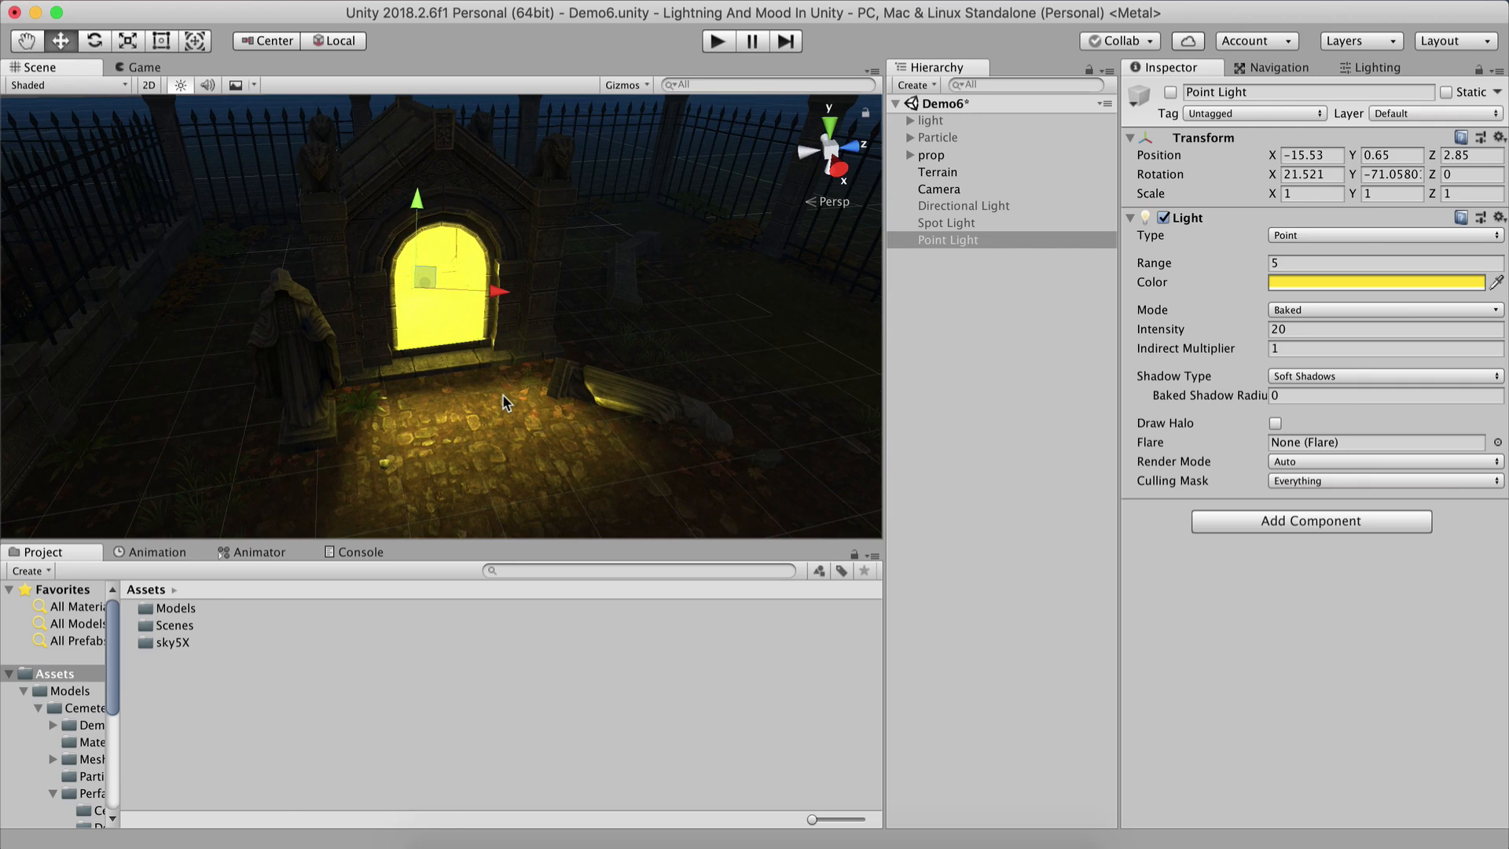
# Save the scene, re-enable the Point Light, and check its light mode setting.
pyautogui.press('super+s')
pyautogui.scroll(-5, 448, 401)
pyautogui.click(1170, 92)
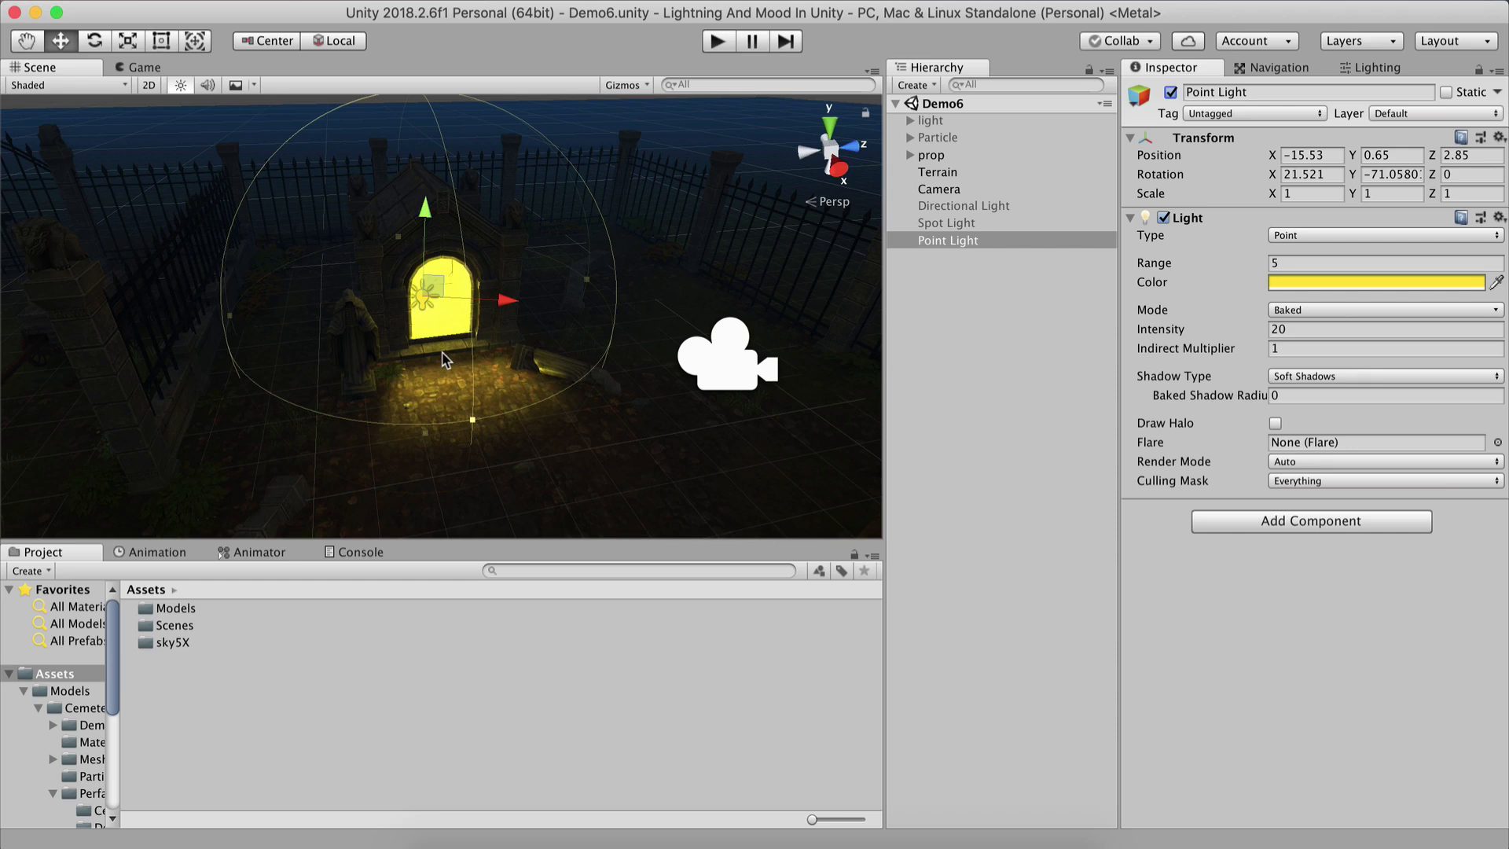
pyautogui.click(1315, 308)
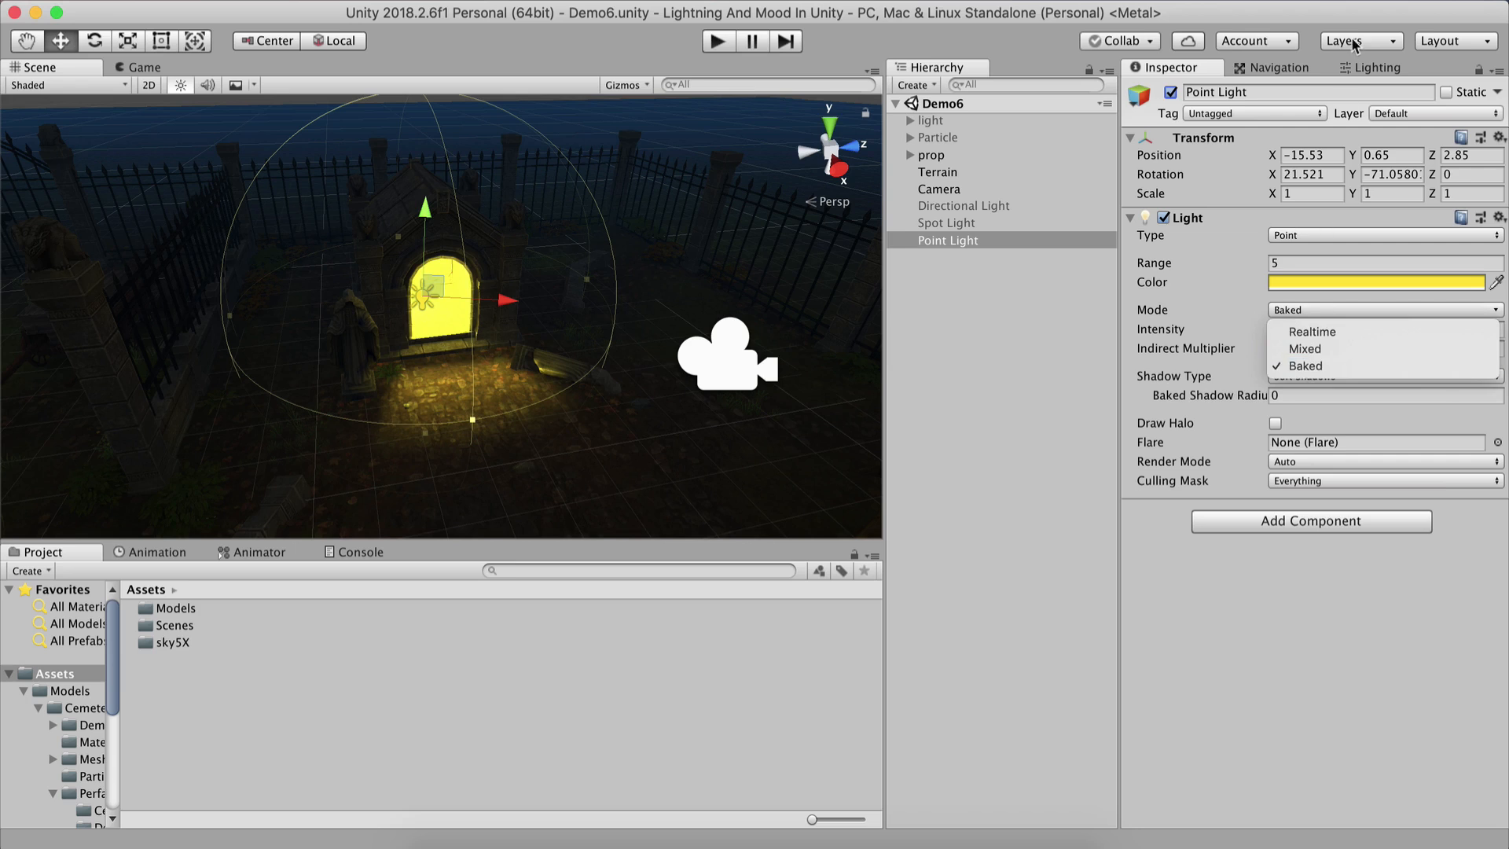
pyautogui.click(1373, 67)
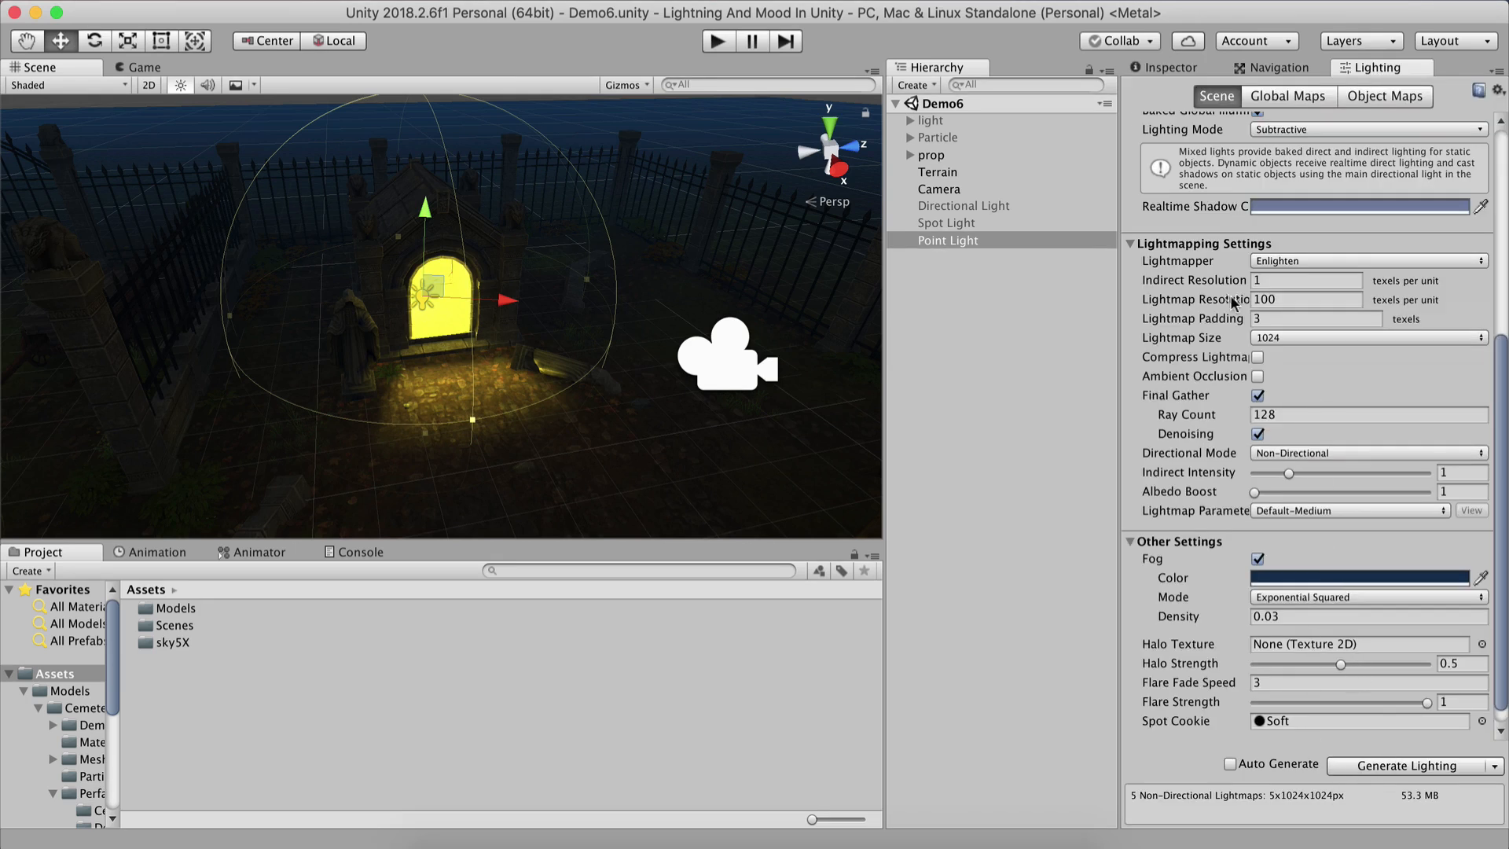
pyautogui.click(1176, 67)
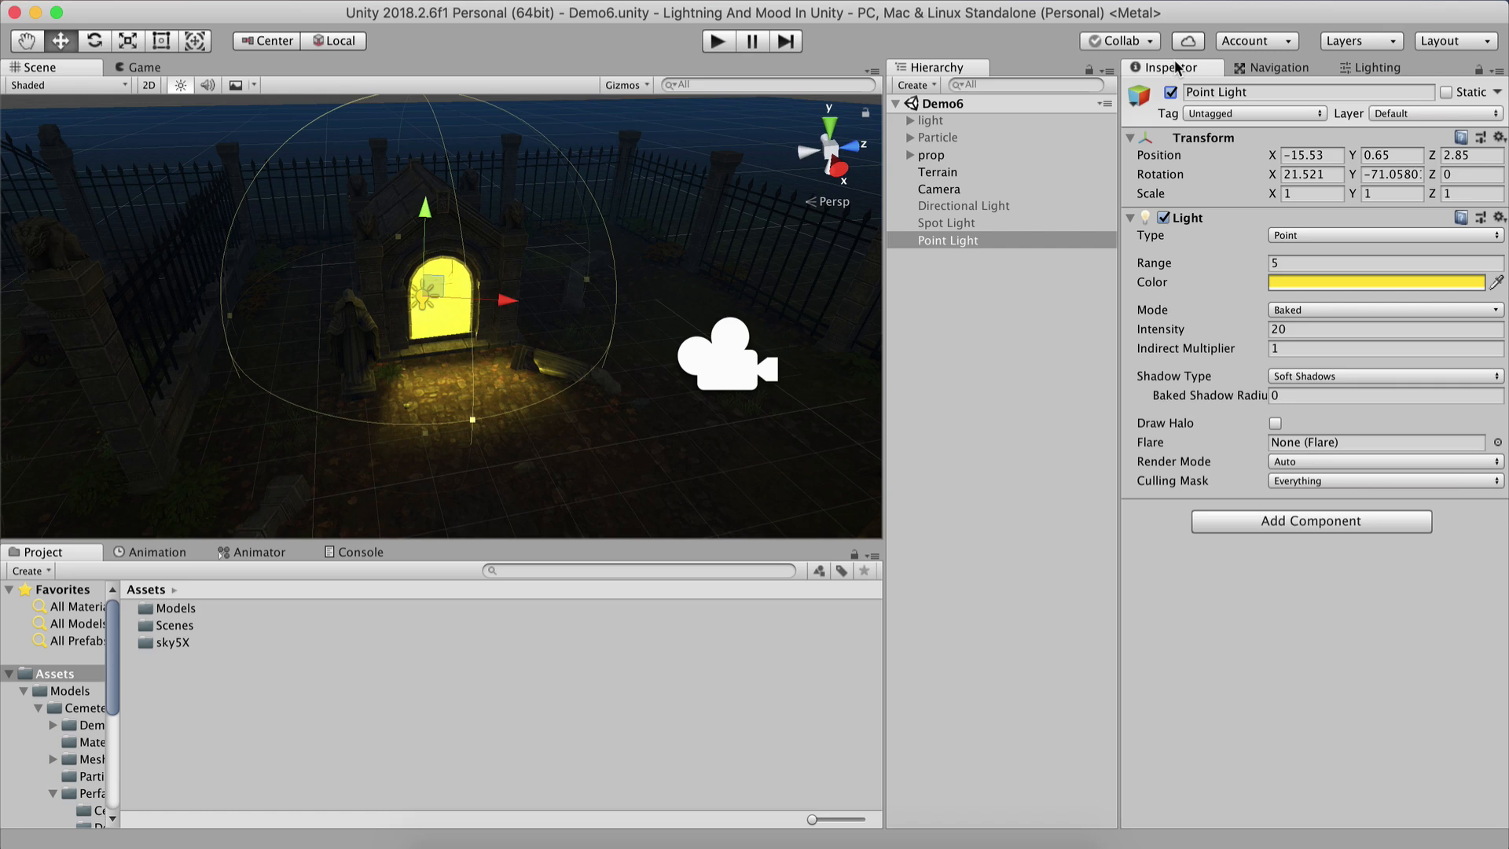
pyautogui.scroll(-3, 418, 381)
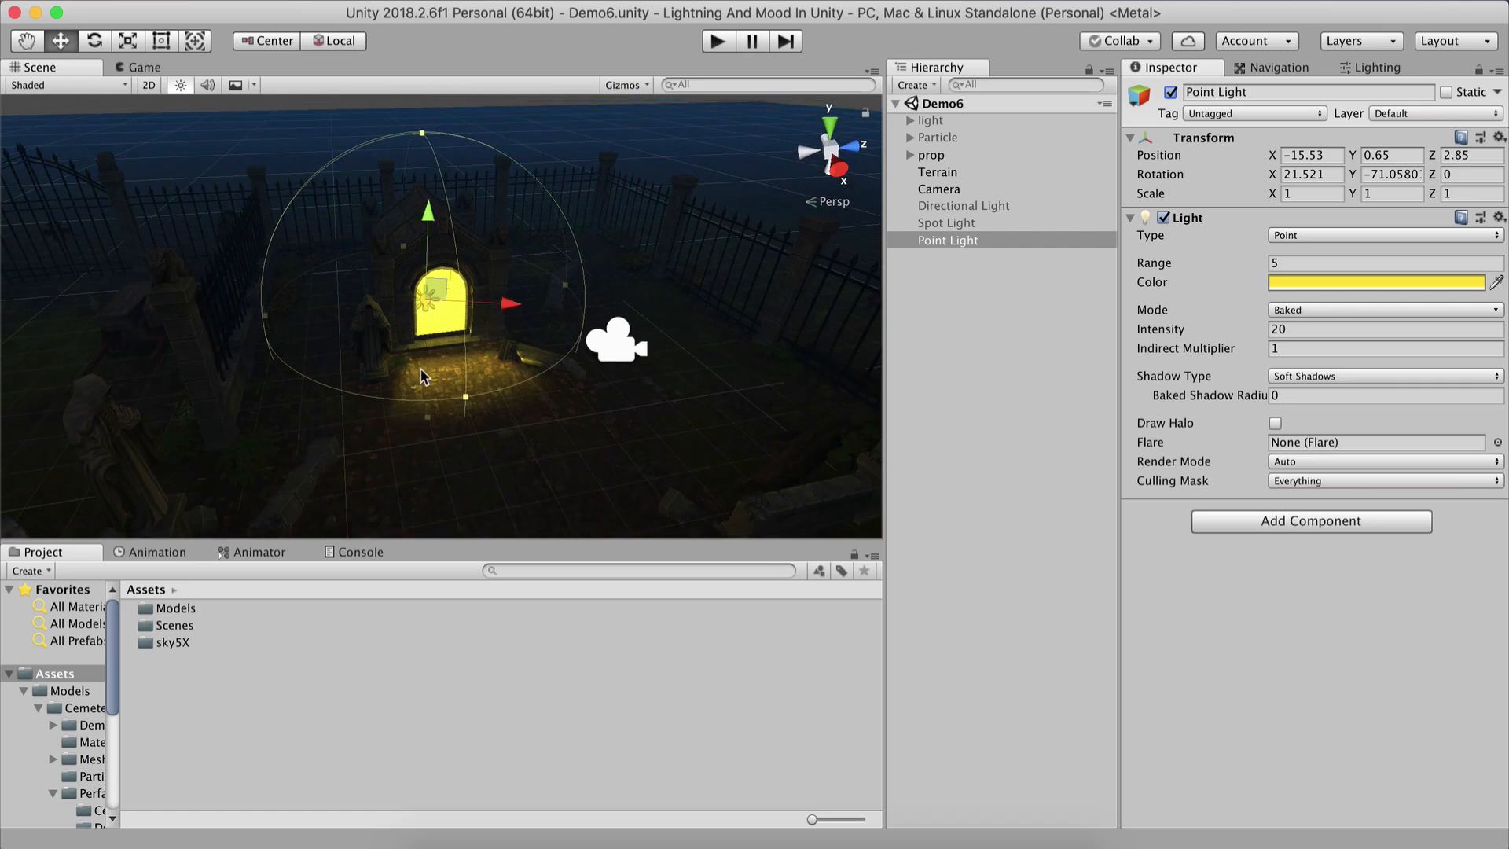
# Enable the Directional Light and disable the Point Light, viewing the crypt up close to compare the lighting.
pyautogui.scroll(-3, 425, 381)
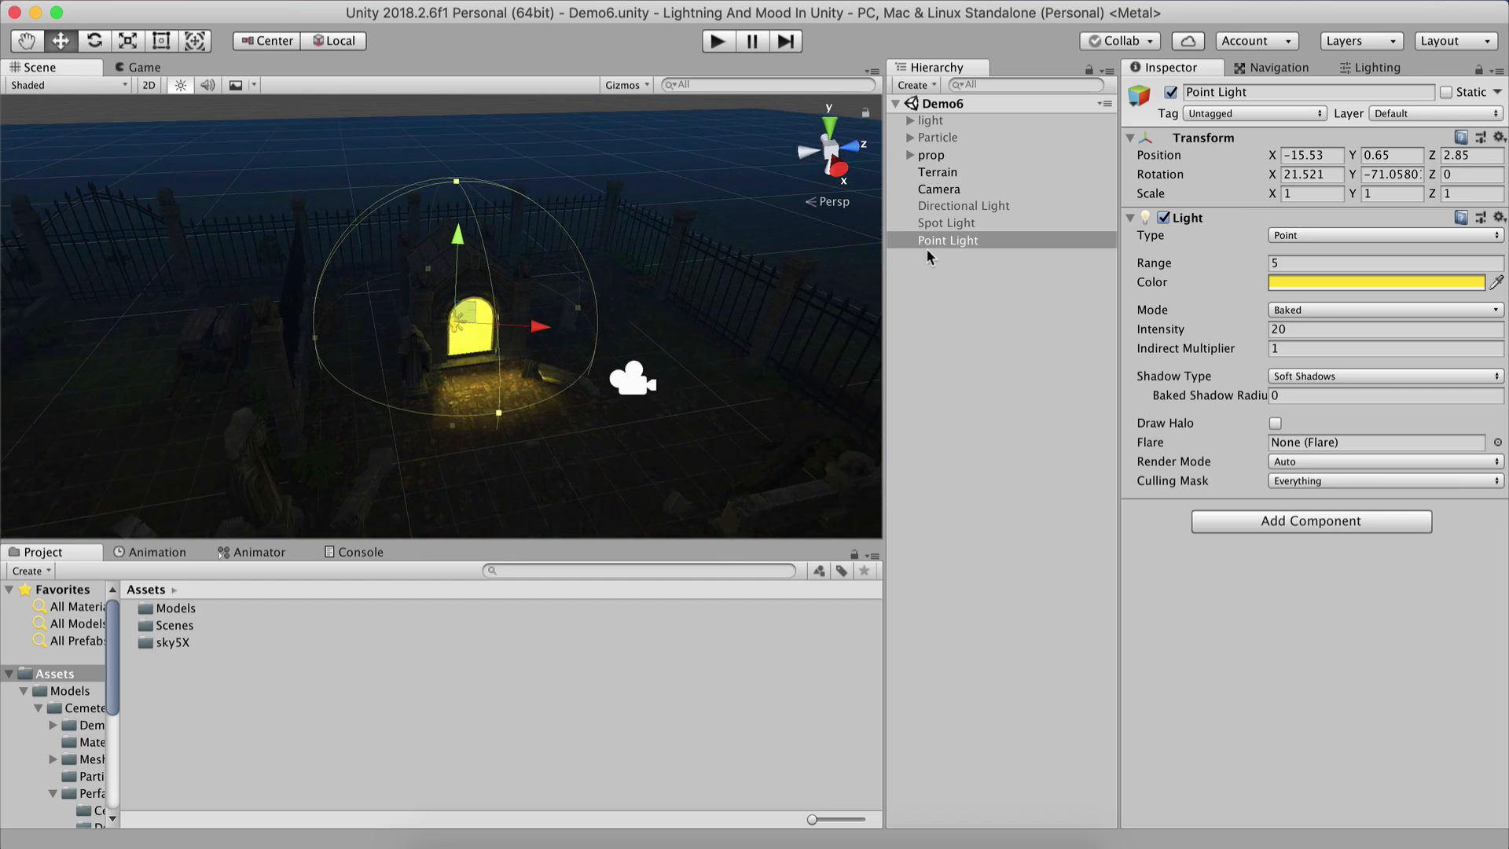
pyautogui.click(963, 205)
pyautogui.click(1170, 92)
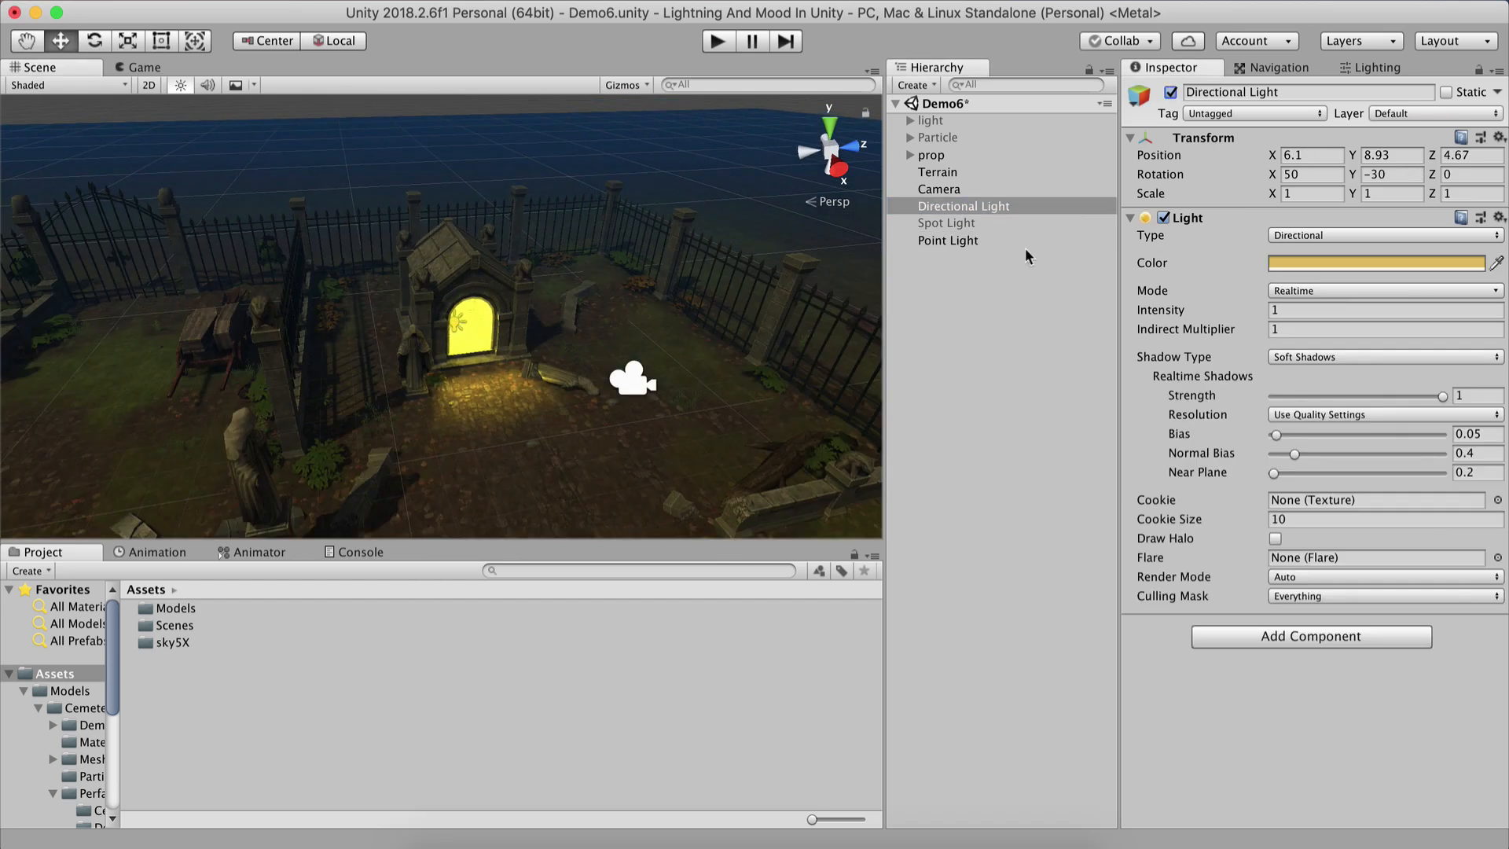
pyautogui.click(982, 245)
pyautogui.click(1171, 92)
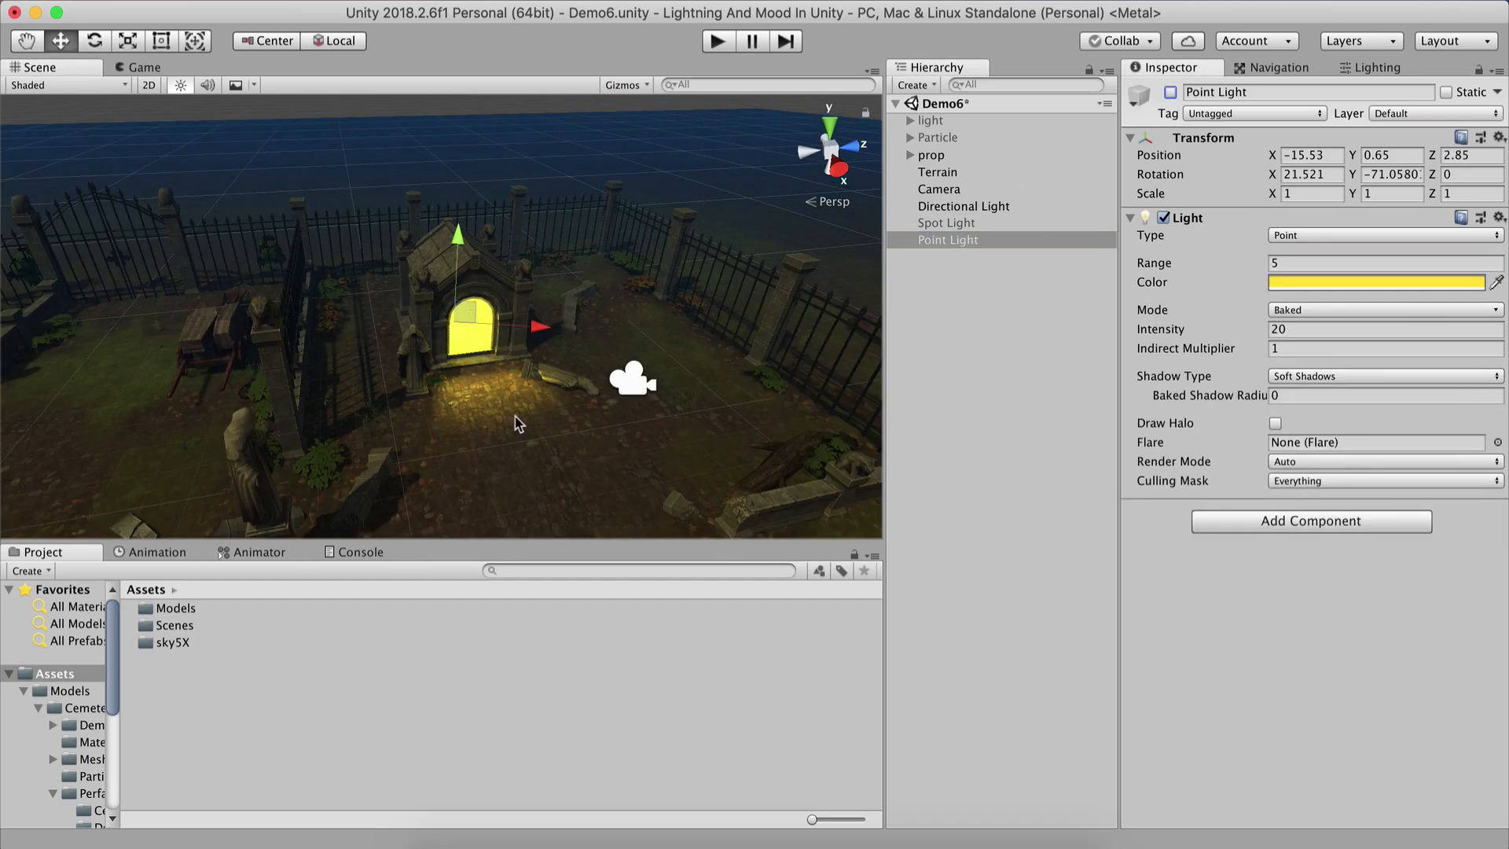
pyautogui.click(498, 396)
pyautogui.scroll(5, 518, 389)
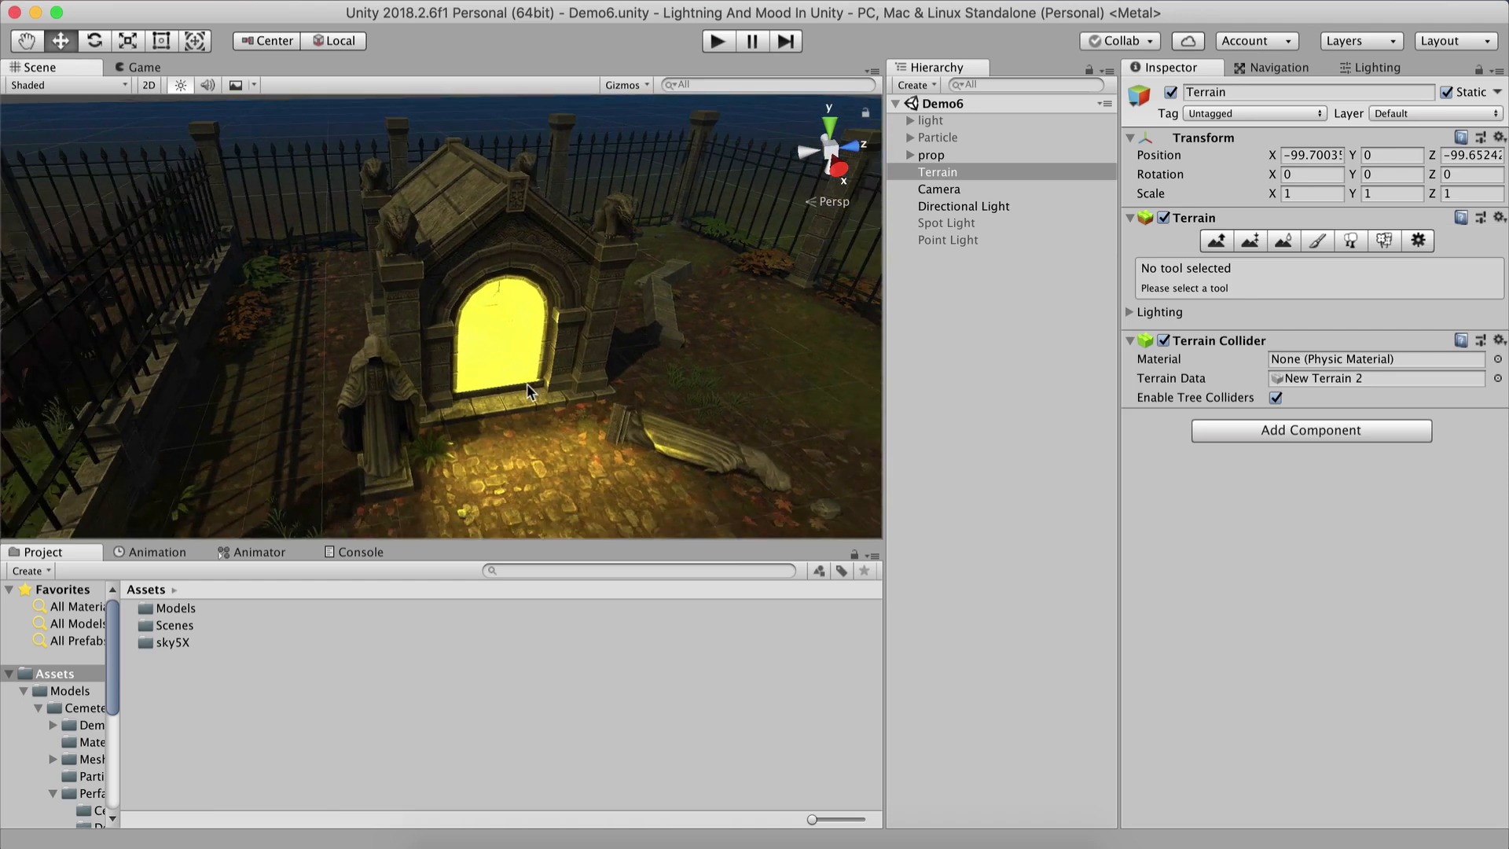
pyautogui.scroll(-5, 526, 384)
# Re-enable the Point Light and disable the Directional Light again, then clear the selection.
pyautogui.click(943, 290)
pyautogui.click(958, 245)
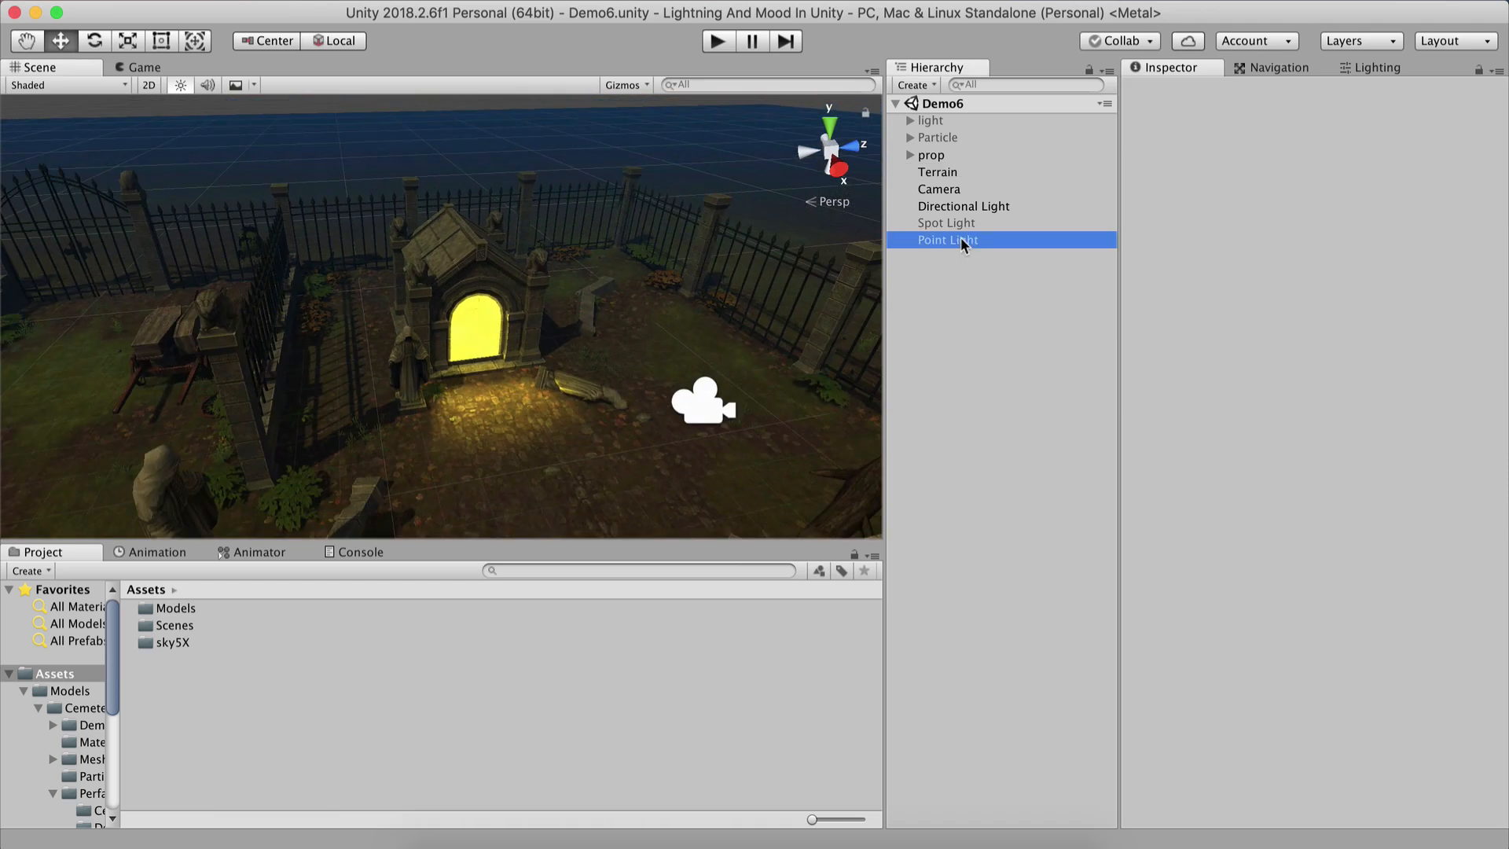
pyautogui.click(1171, 91)
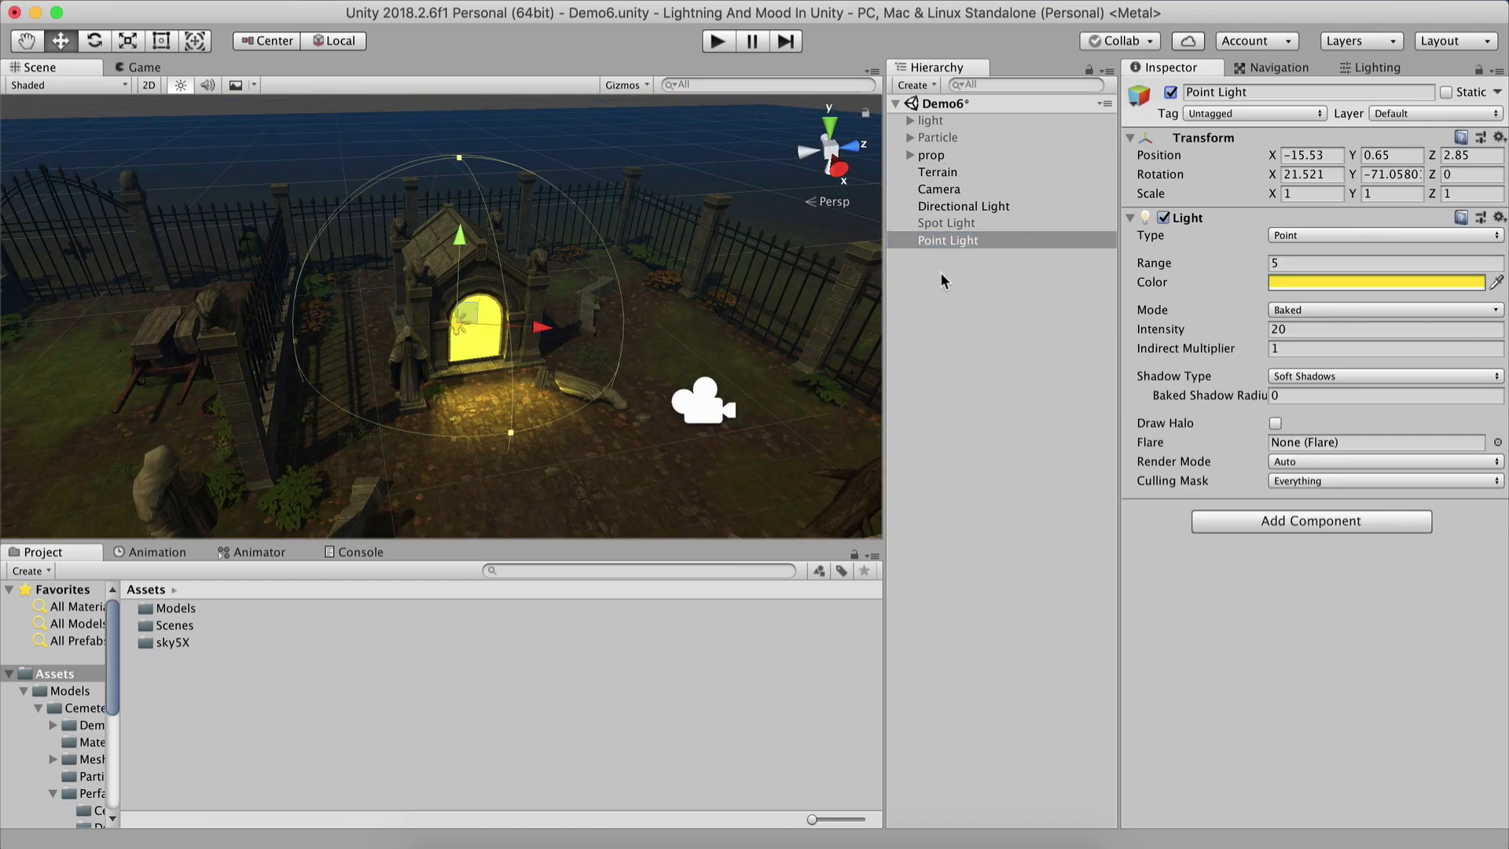
pyautogui.click(960, 208)
pyautogui.click(1171, 92)
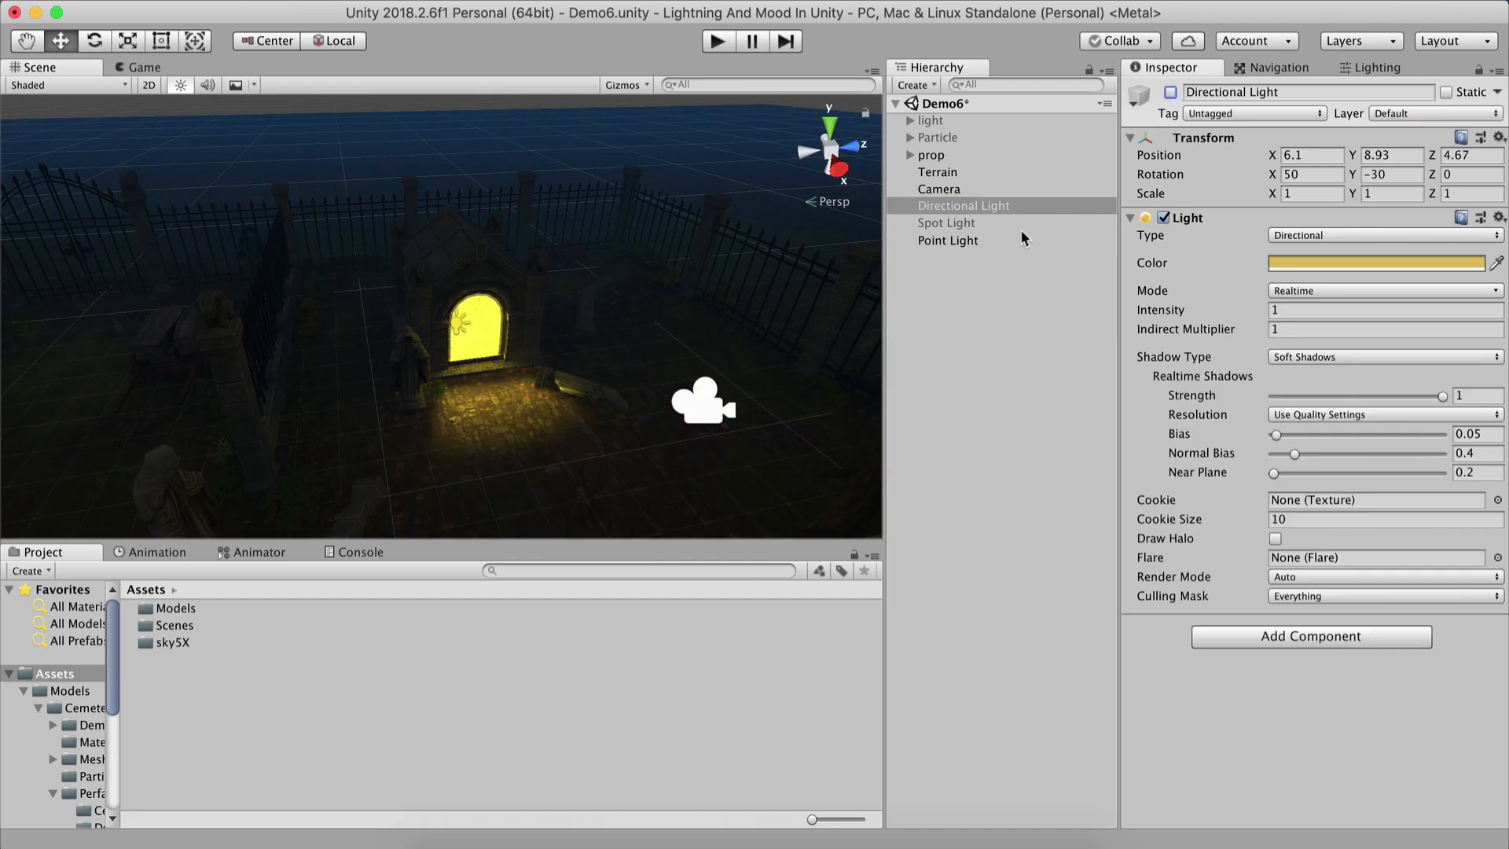
pyautogui.click(974, 241)
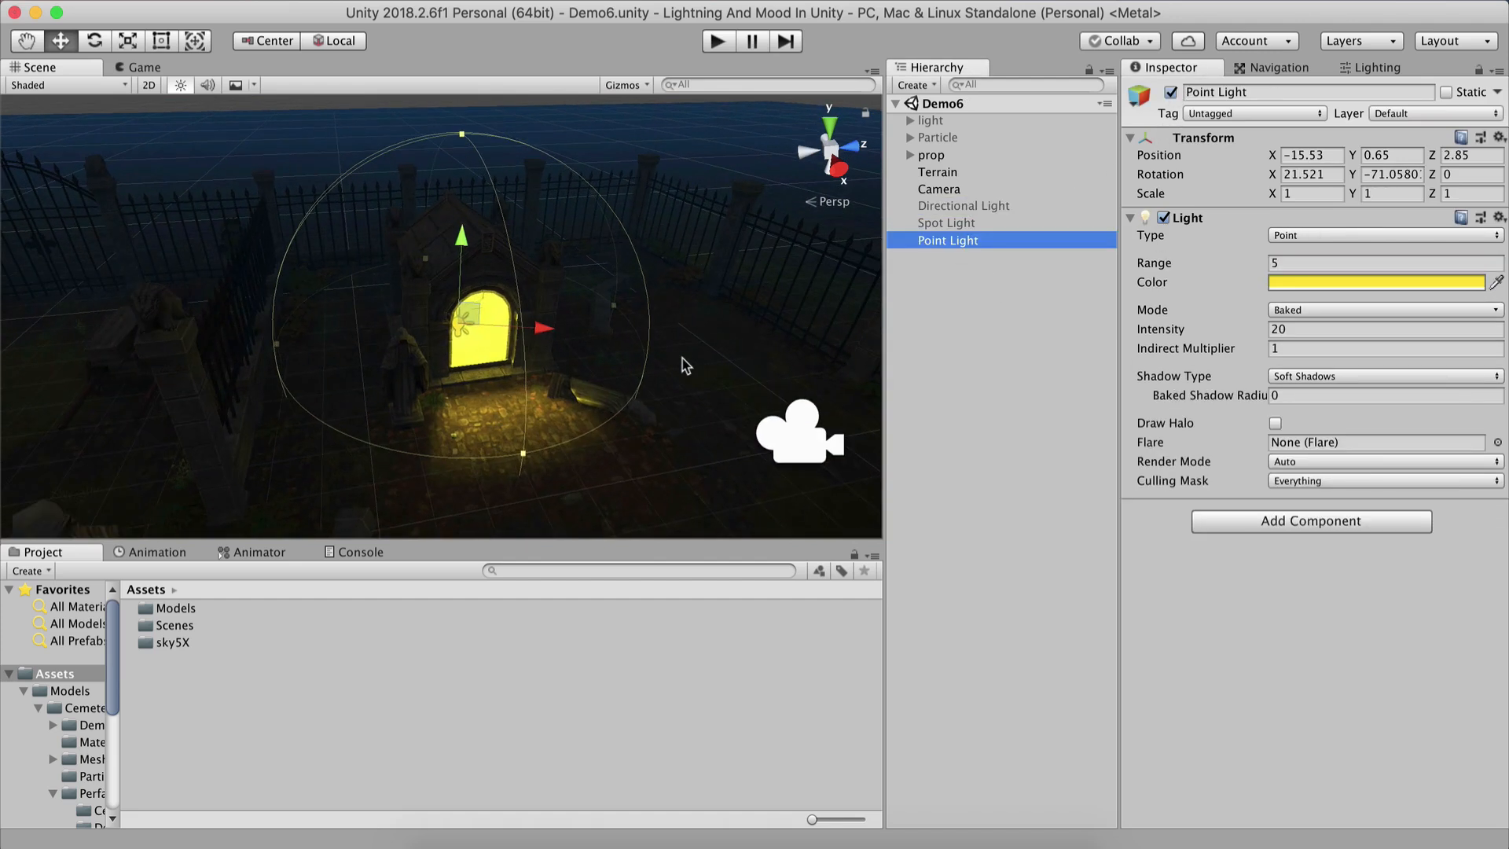
pyautogui.click(987, 395)
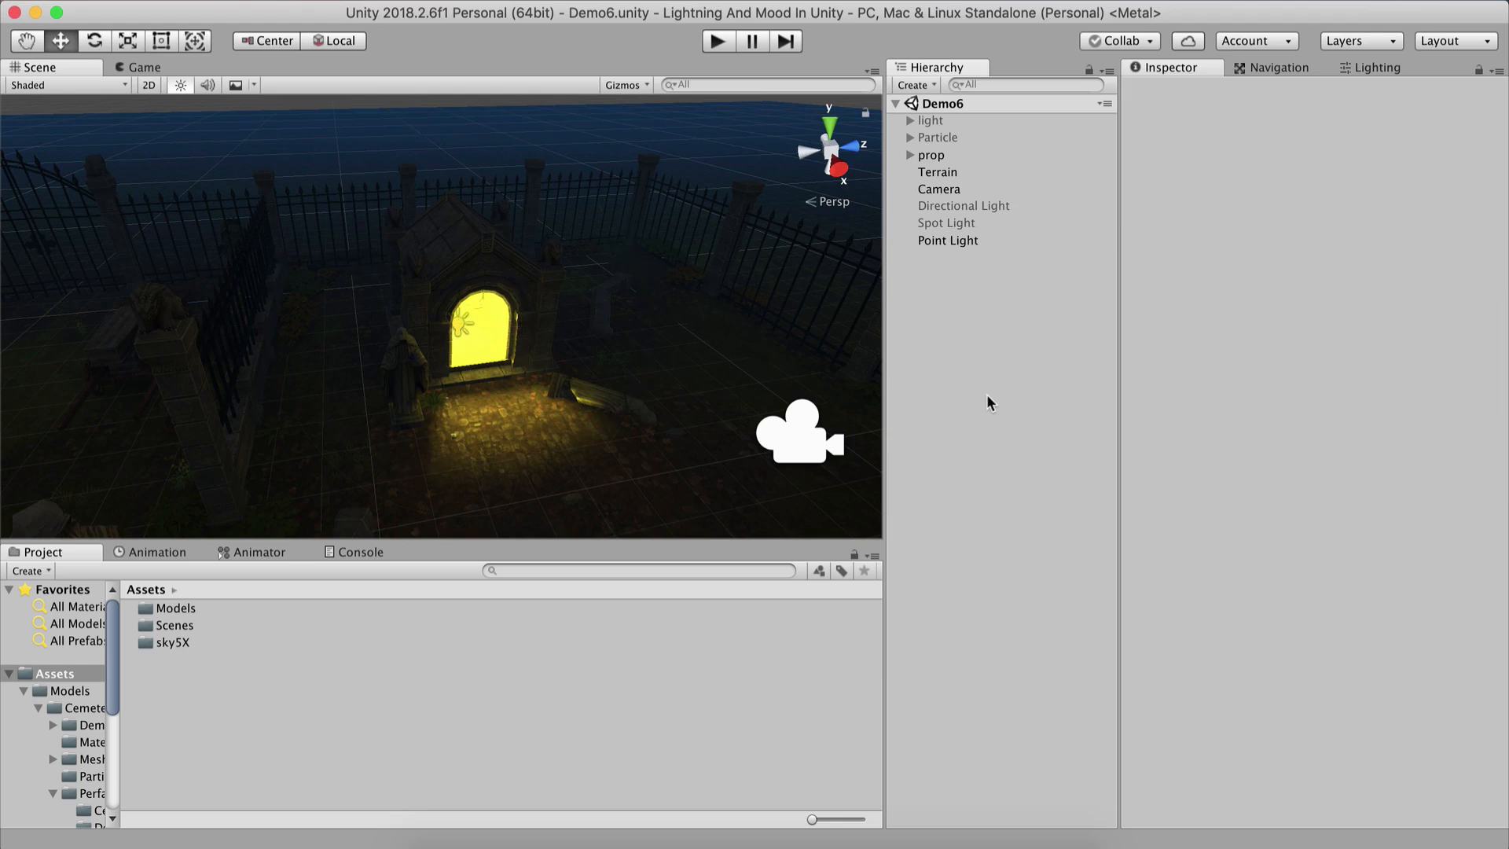